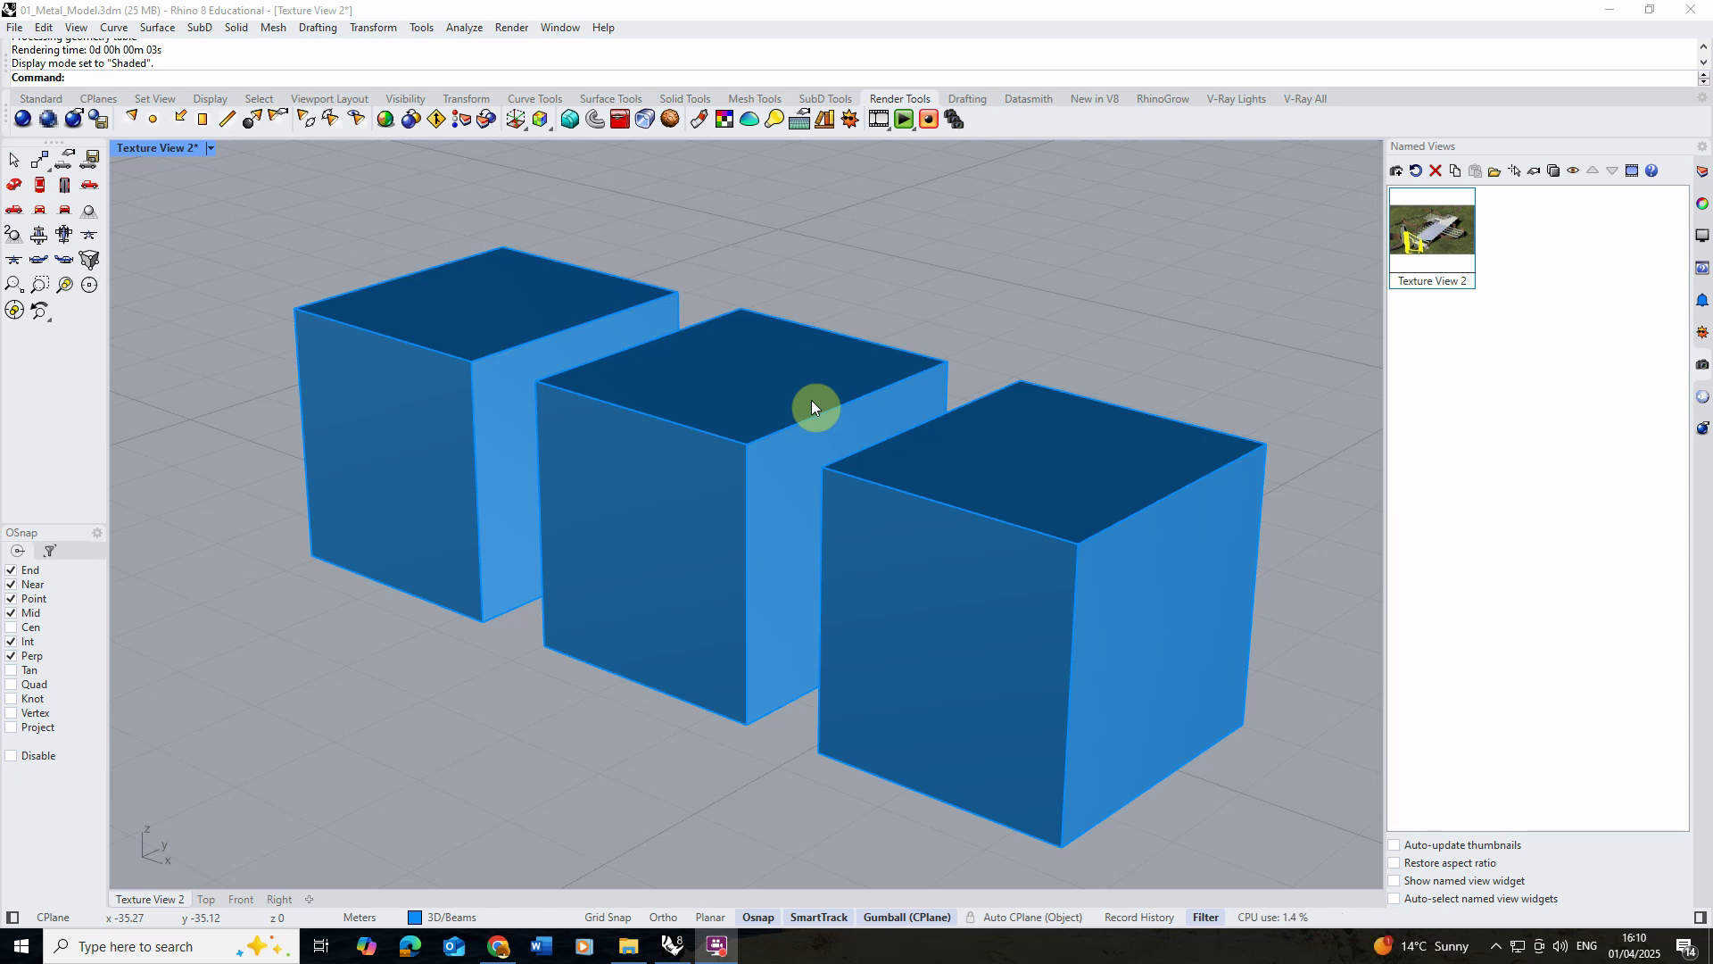
Set the Texture View 2 viewport's display mode to Rendered.
{"action": "left_click", "coordinate": [210, 149]}
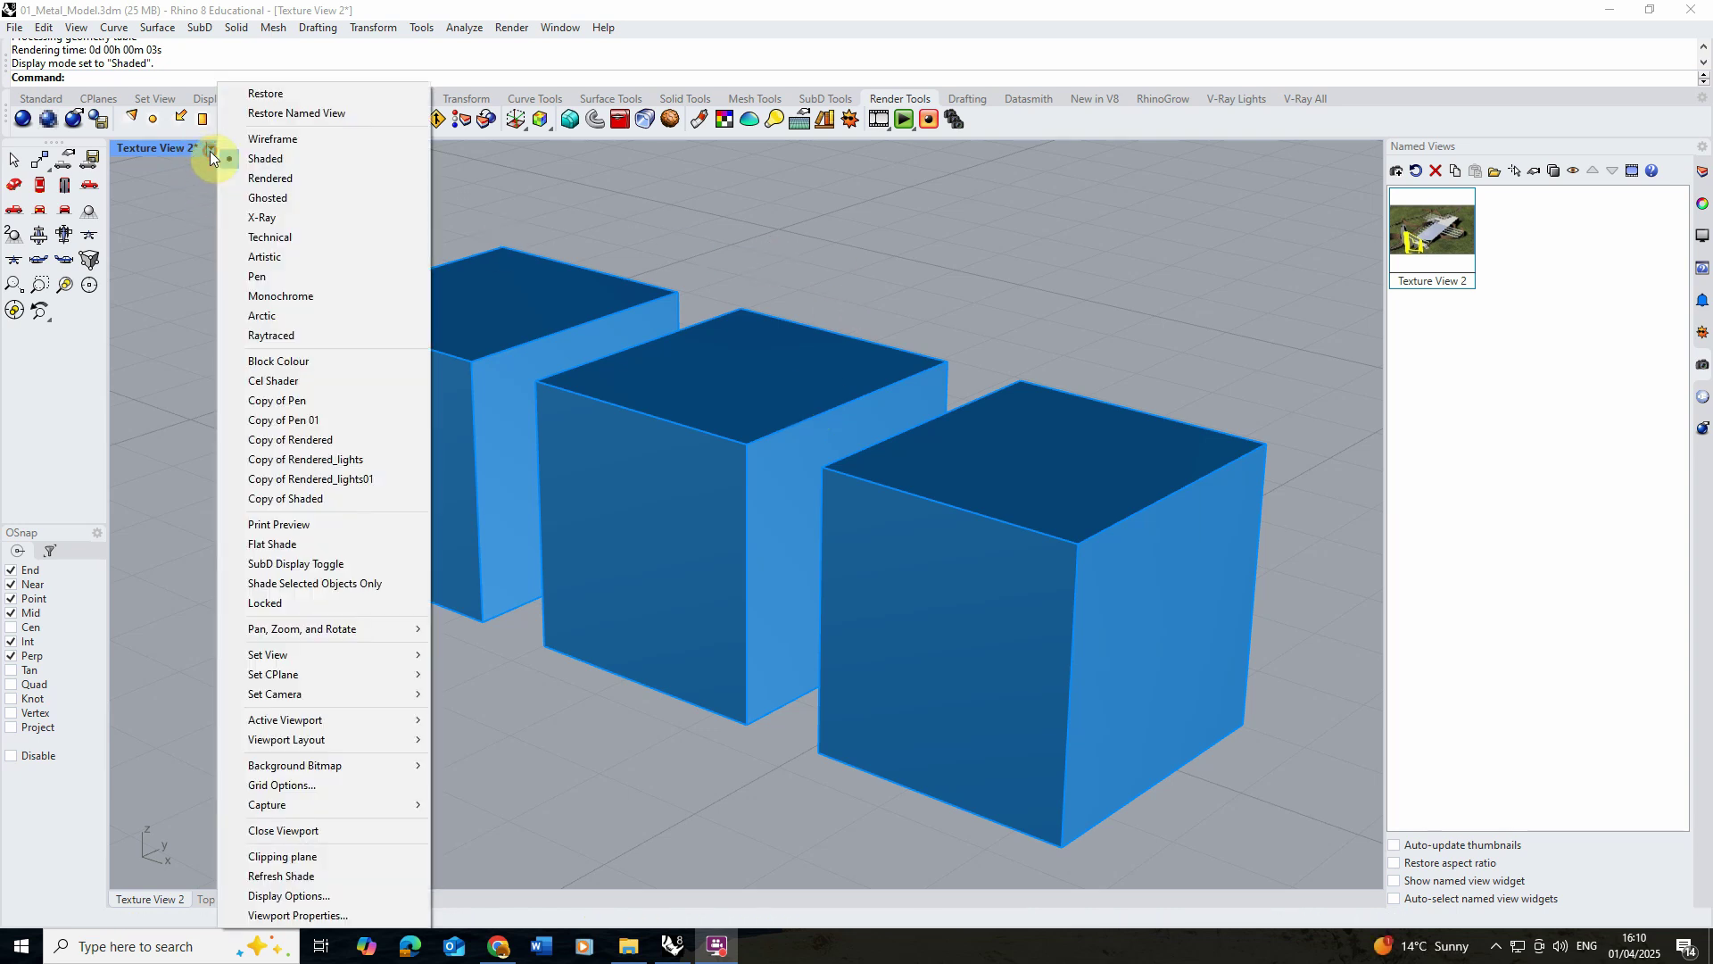
{"action": "left_click", "coordinate": [303, 178]}
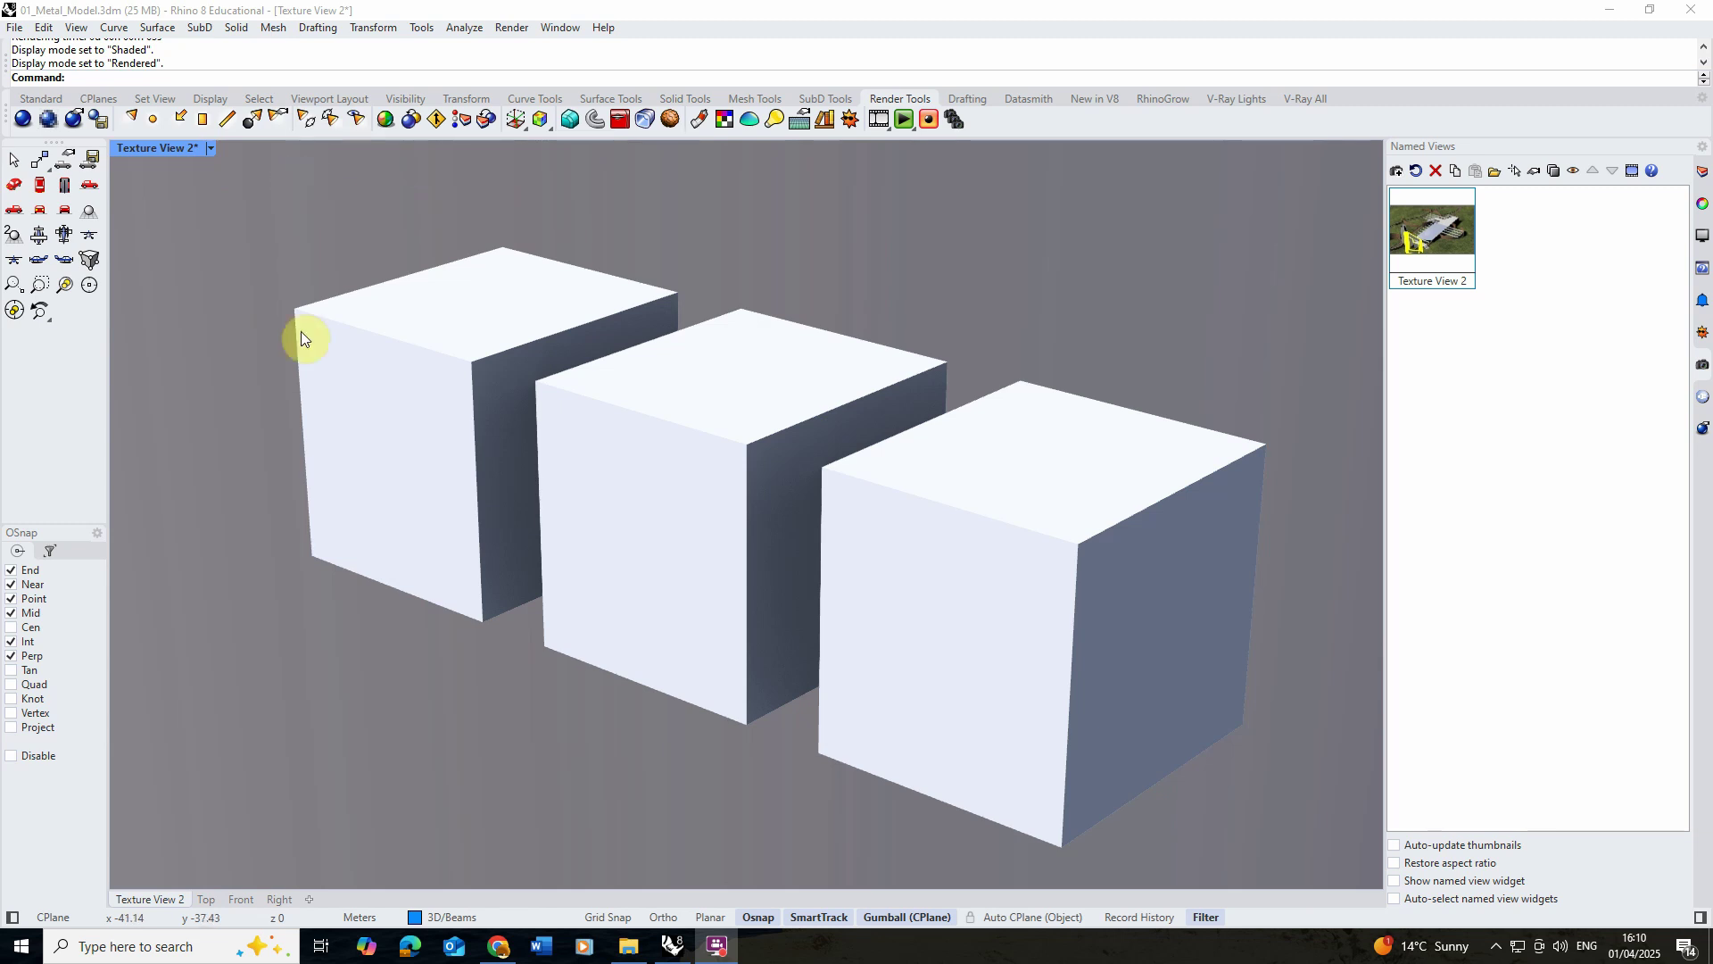
{"action": "mouse_move", "coordinate": [490, 546]}
{"action": "right_mouse_down"}
{"action": "mouse_move", "coordinate": [531, 513]}
{"action": "mouse_move", "coordinate": [593, 505]}
{"action": "mouse_move", "coordinate": [550, 522]}
{"action": "mouse_move", "coordinate": [470, 509]}
{"action": "mouse_move", "coordinate": [497, 509]}
{"action": "mouse_move", "coordinate": [527, 413]}
{"action": "mouse_move", "coordinate": [558, 386]}
{"action": "mouse_move", "coordinate": [508, 463]}
{"action": "mouse_move", "coordinate": [503, 546]}
{"action": "right_mouse_up"}
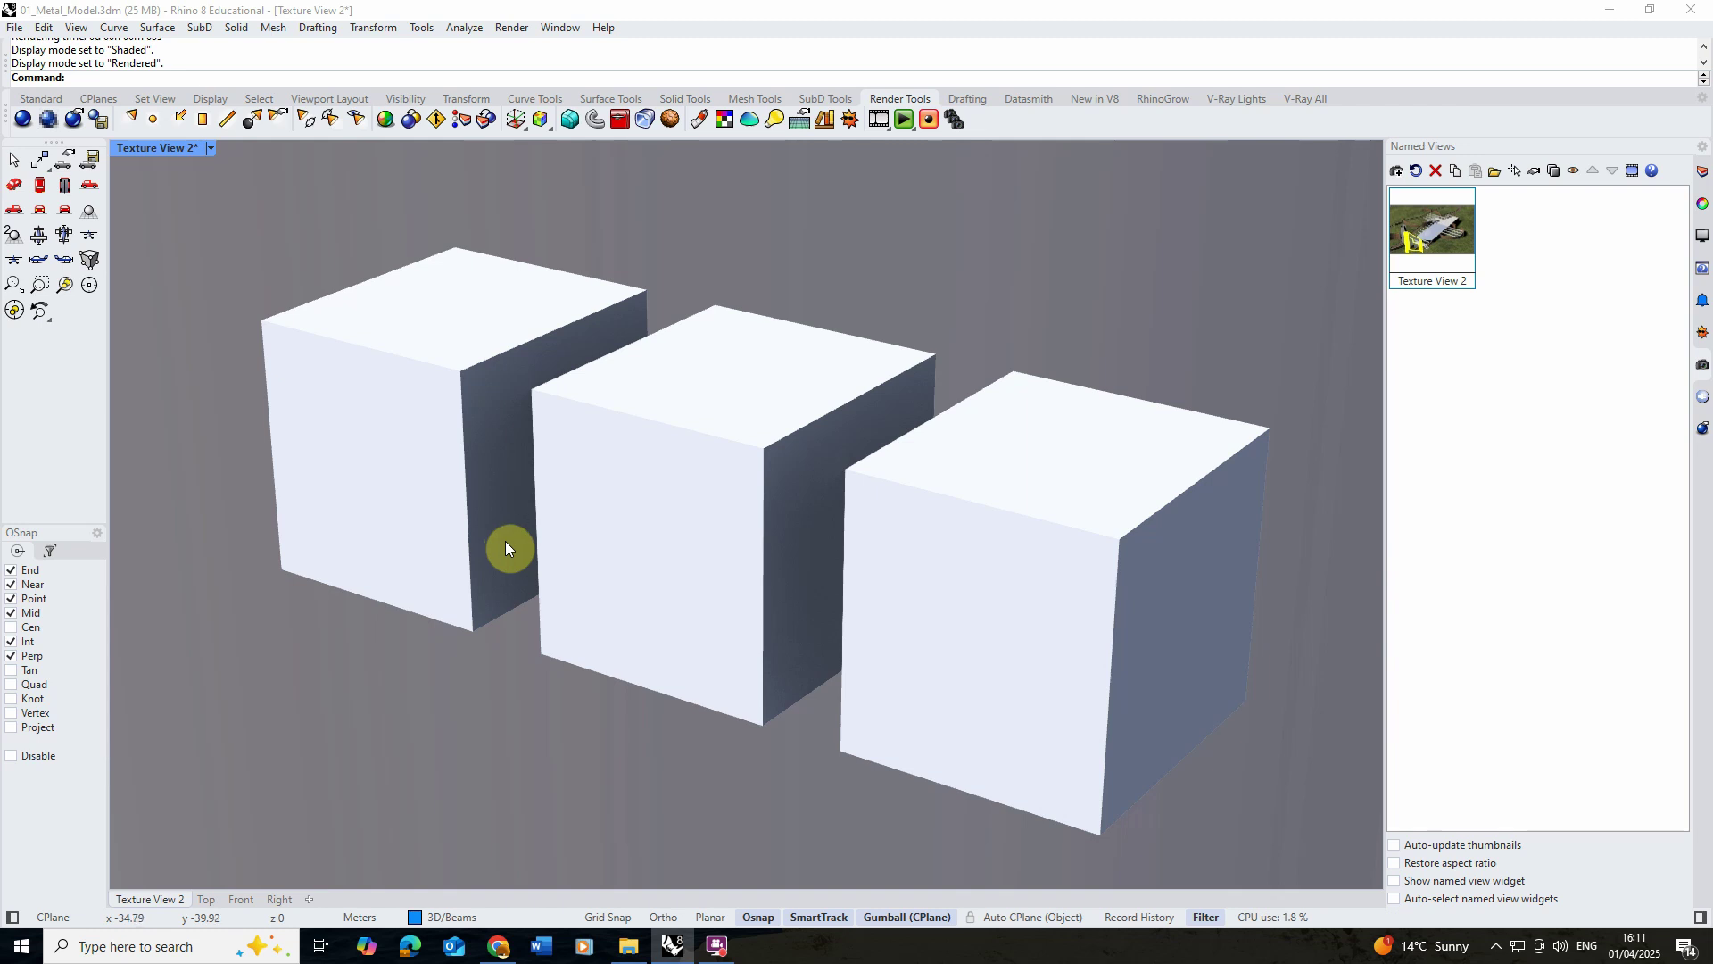
Open the material editor and create a new Physically Based material.
{"action": "left_click", "coordinate": [703, 118]}
{"action": "left_click_drag", "start_coordinate": [1087, 209], "coordinate": [1108, 209]}
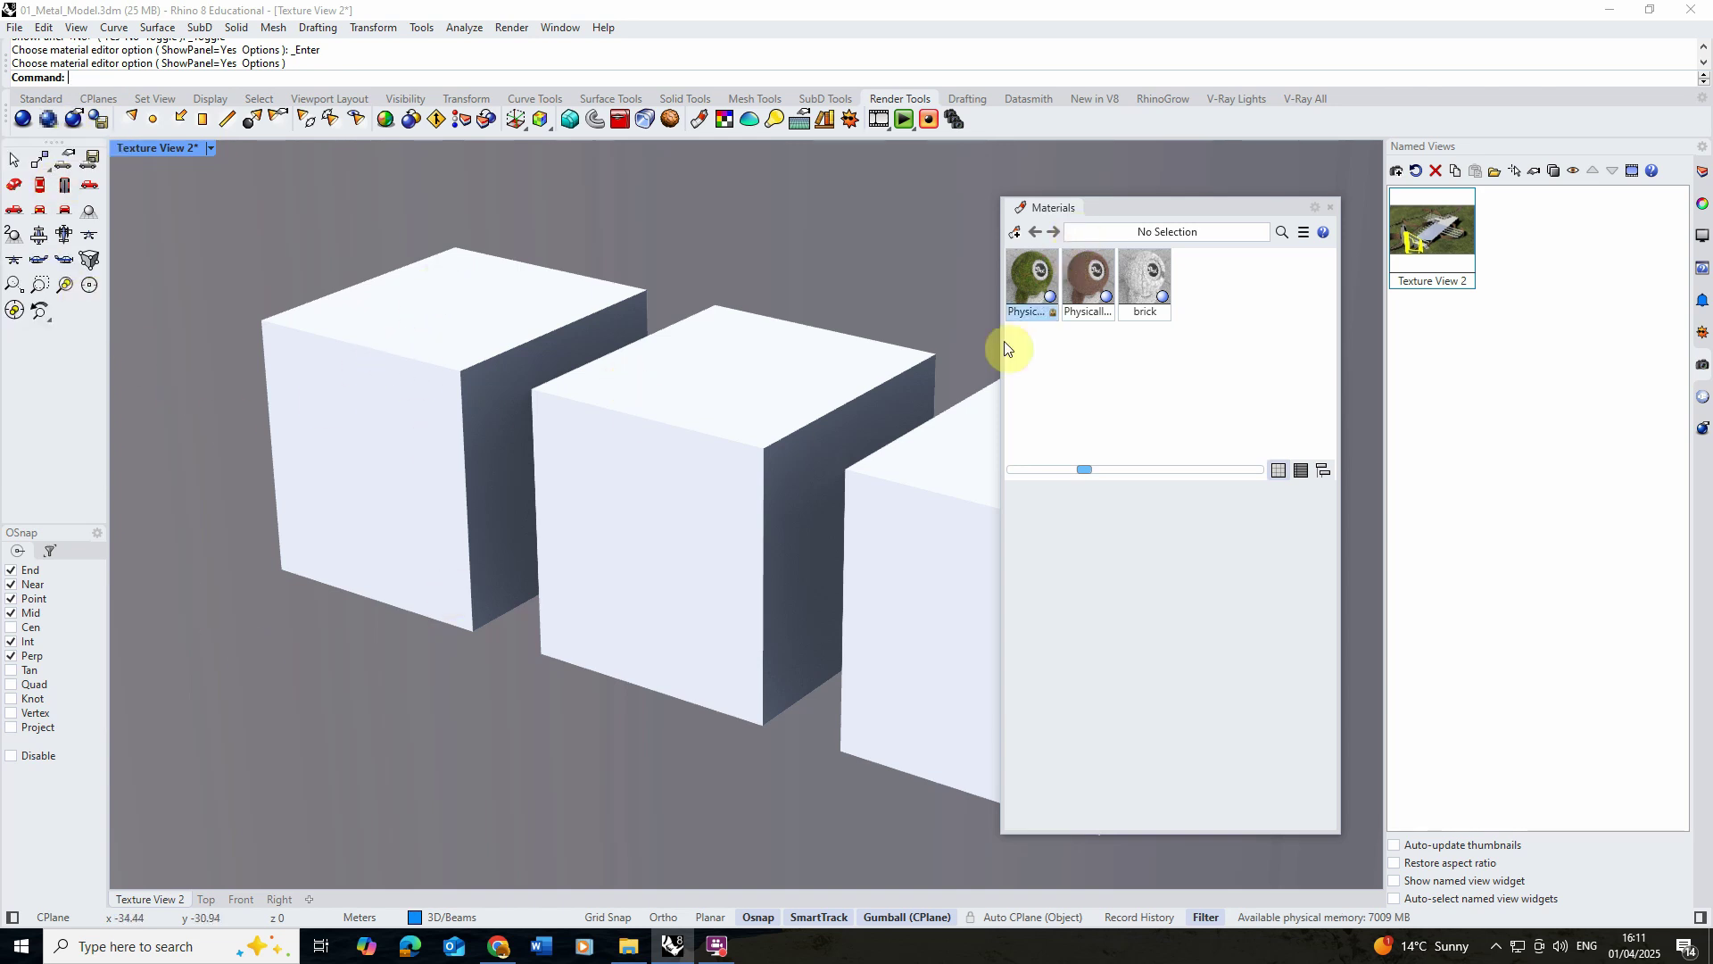
{"action": "left_click", "coordinate": [1016, 233]}
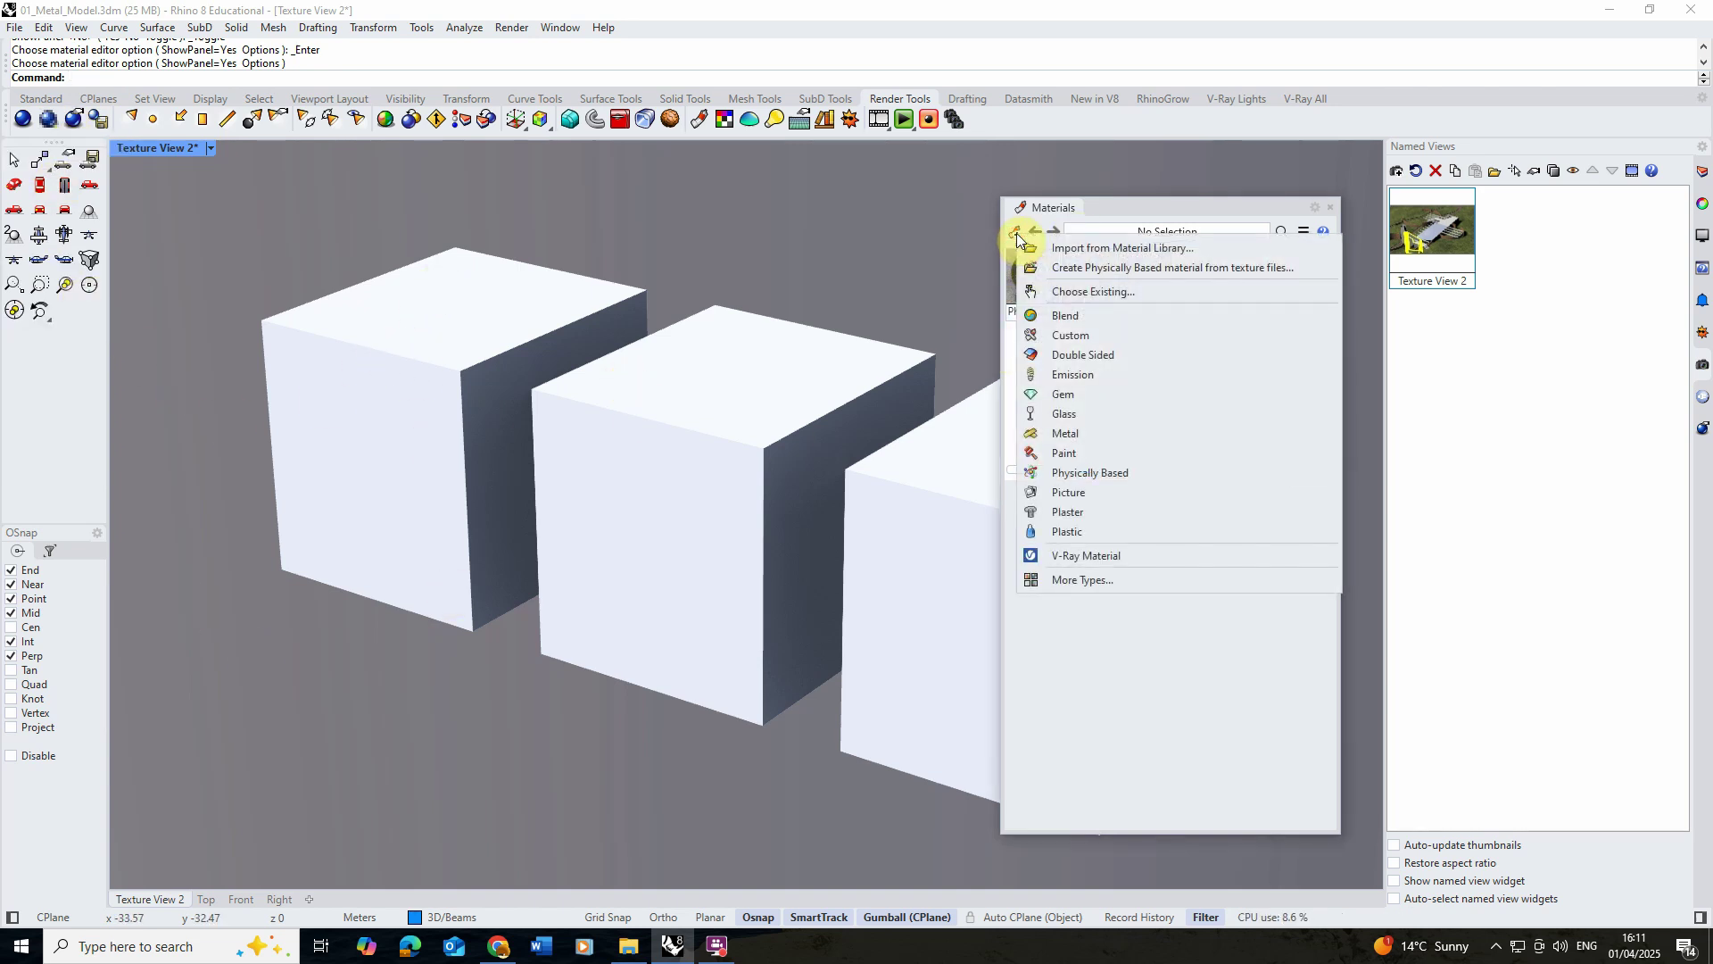
{"action": "left_click", "coordinate": [1090, 473]}
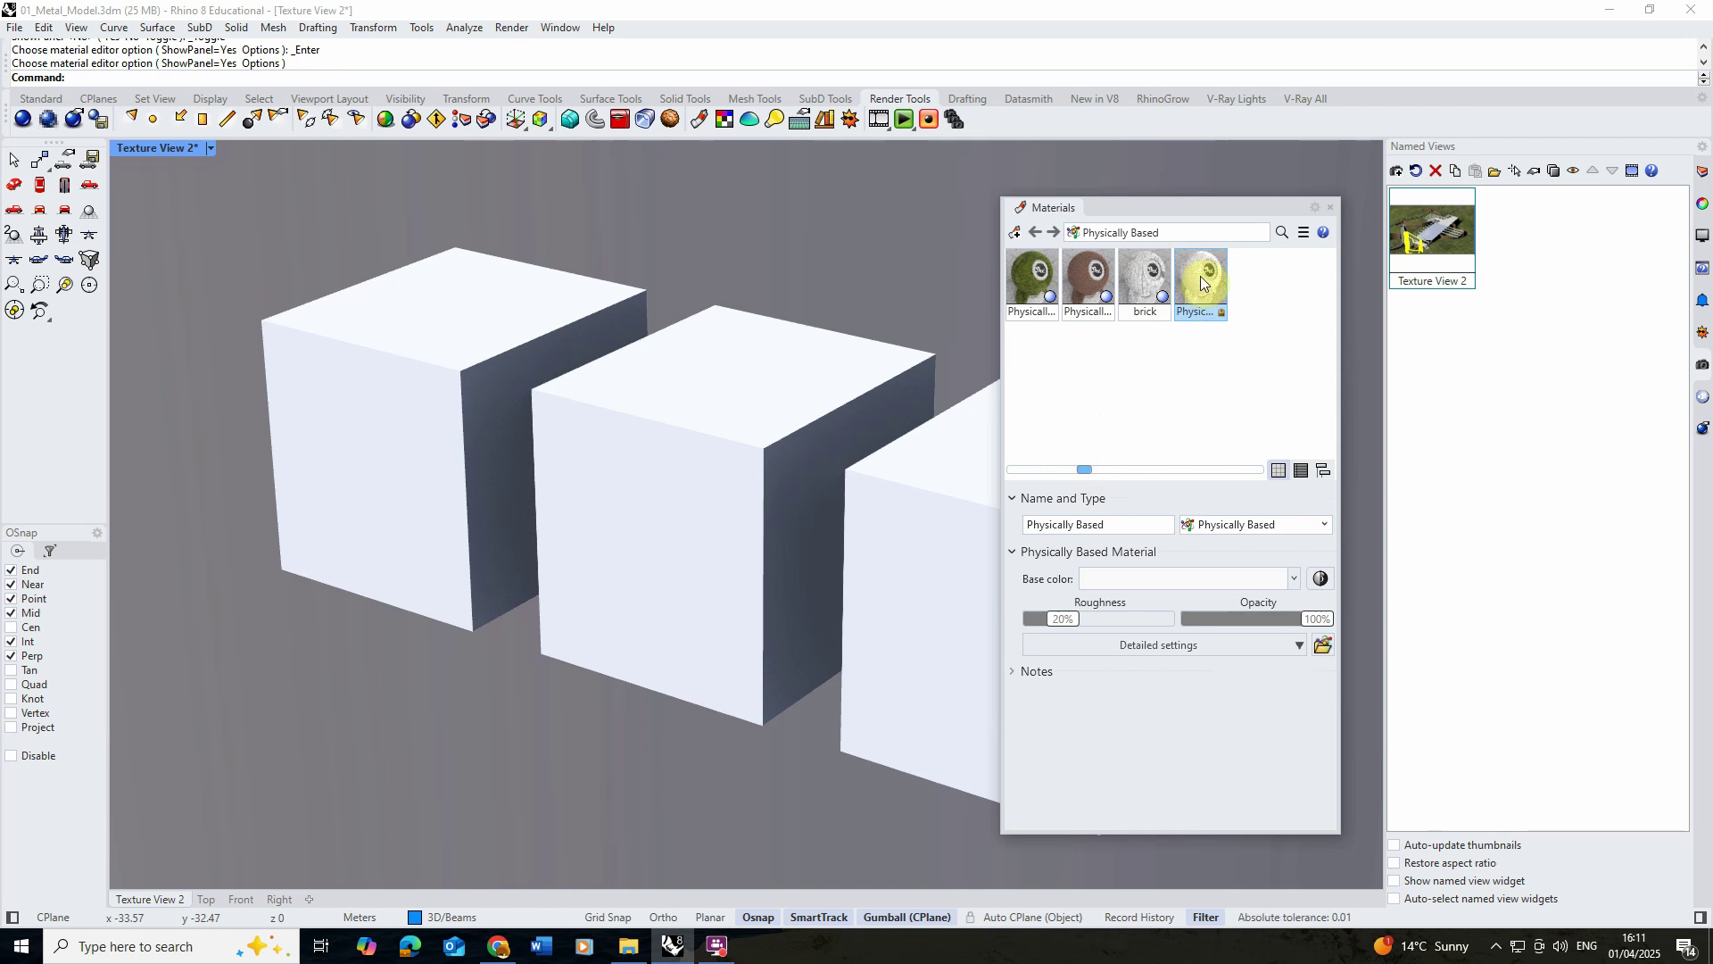
Assign the new Physically Based material to the rearmost cube in the row of three.
{"action": "left_click", "coordinate": [409, 353]}
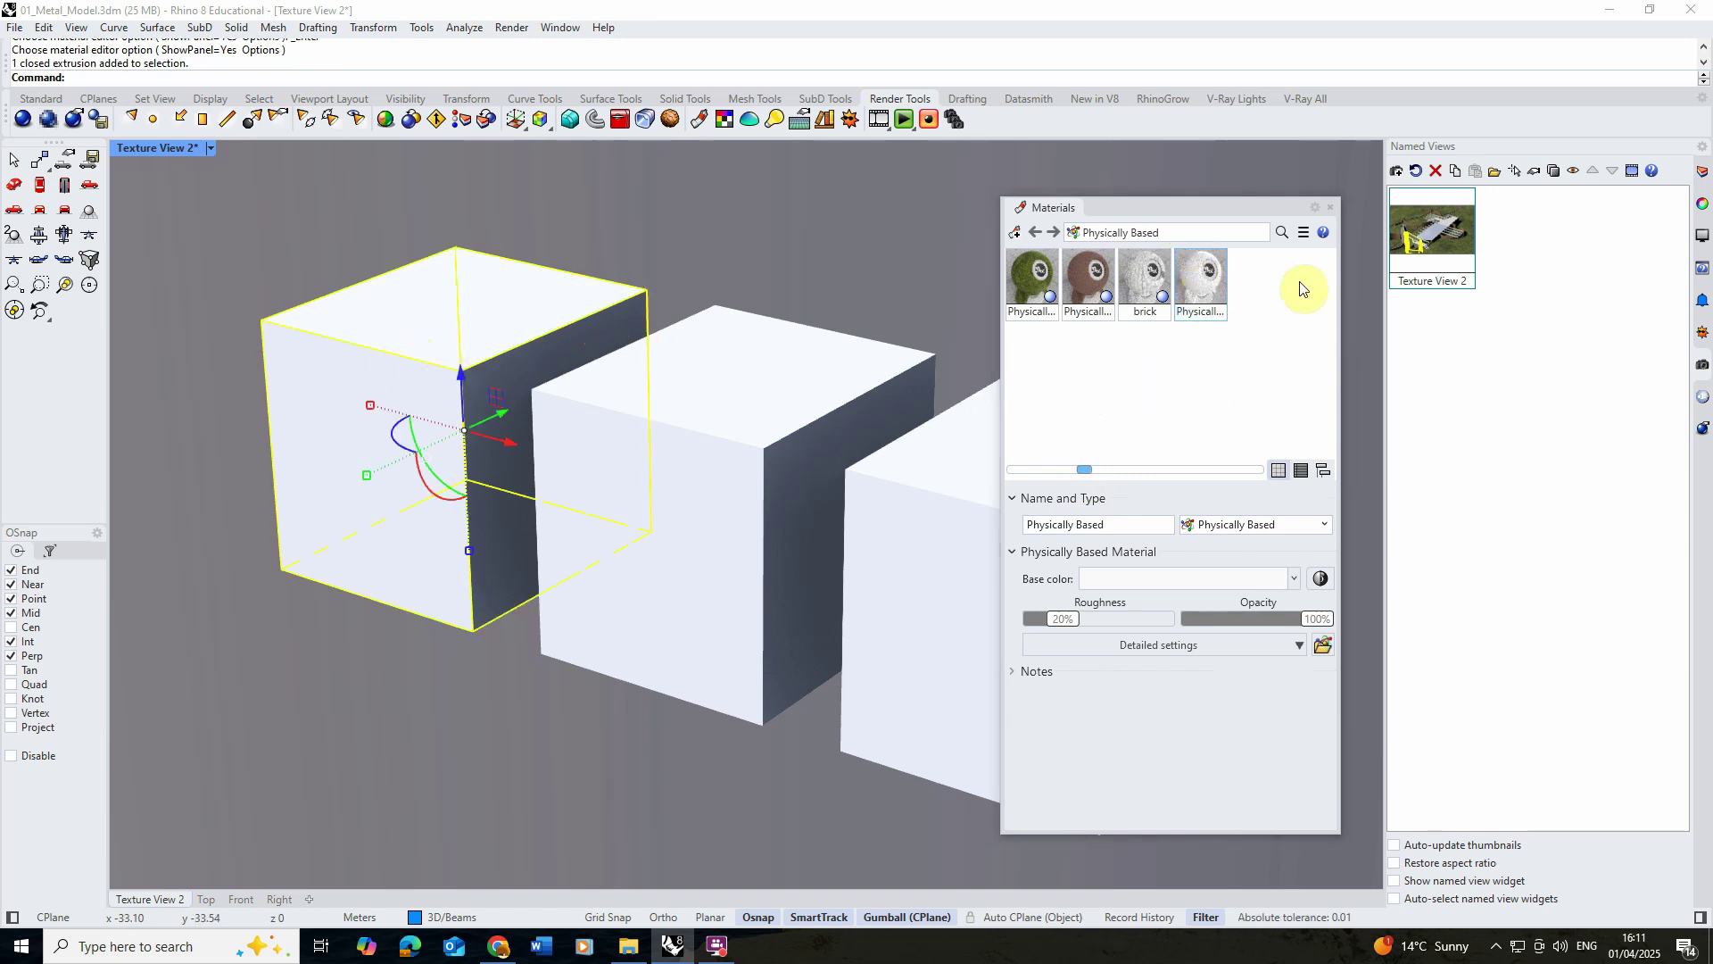
{"action": "right_click", "coordinate": [1205, 281]}
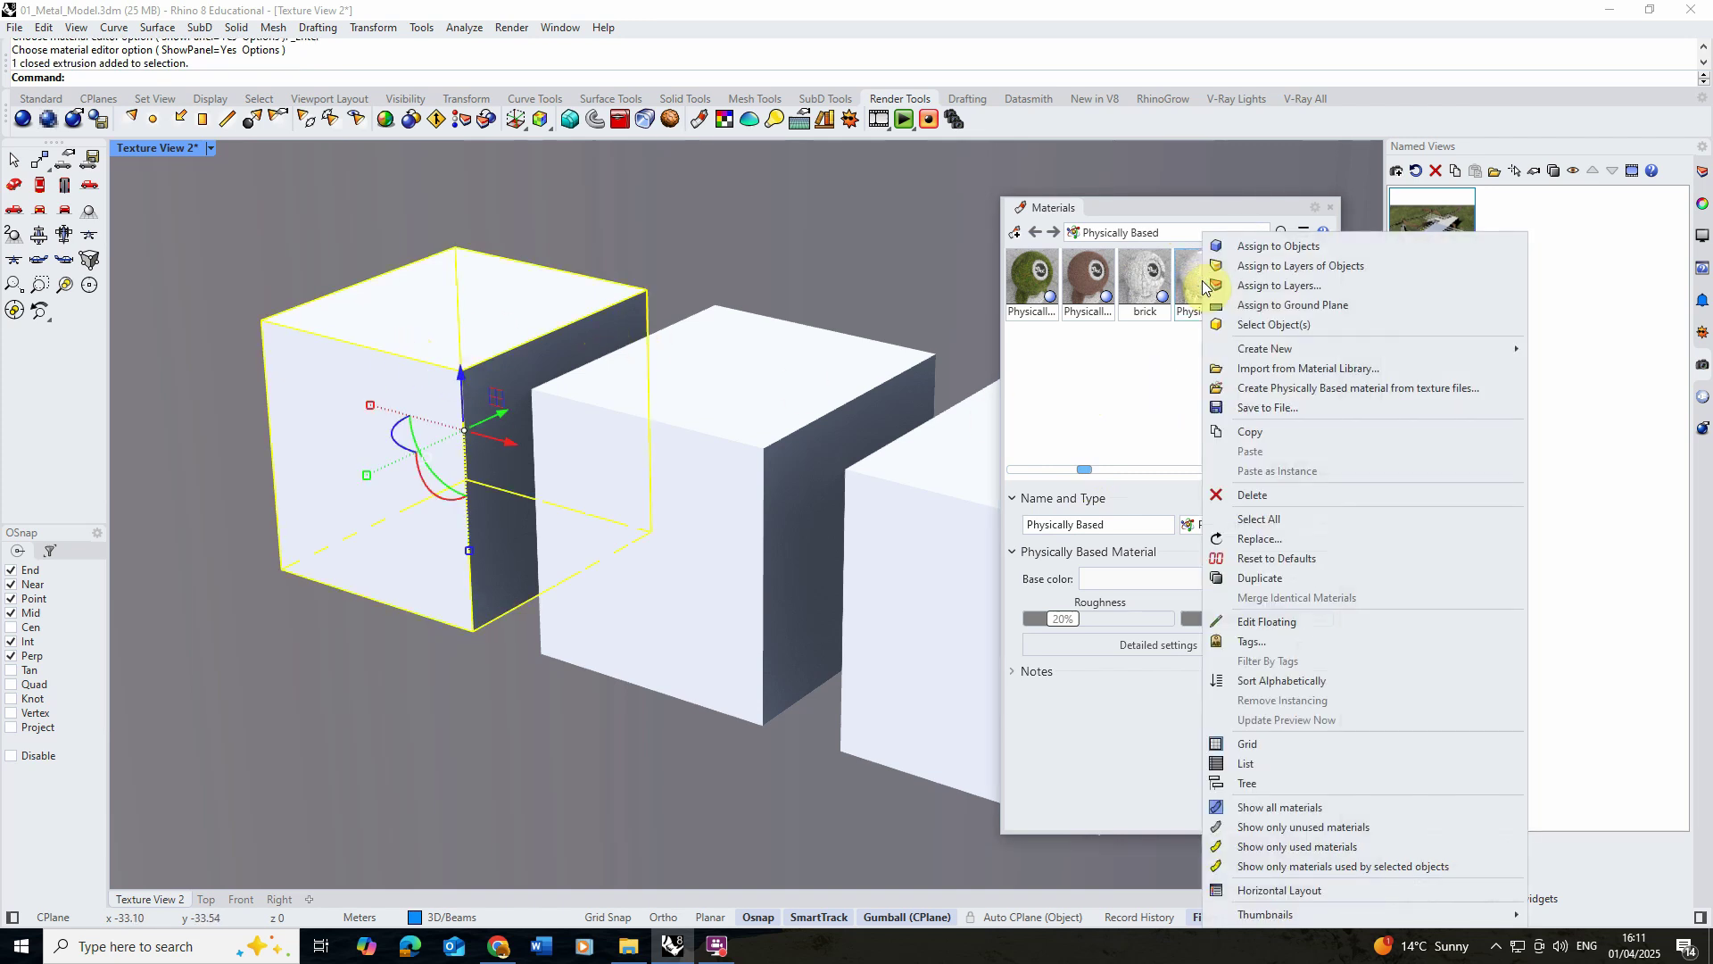
{"action": "left_click", "coordinate": [1274, 247]}
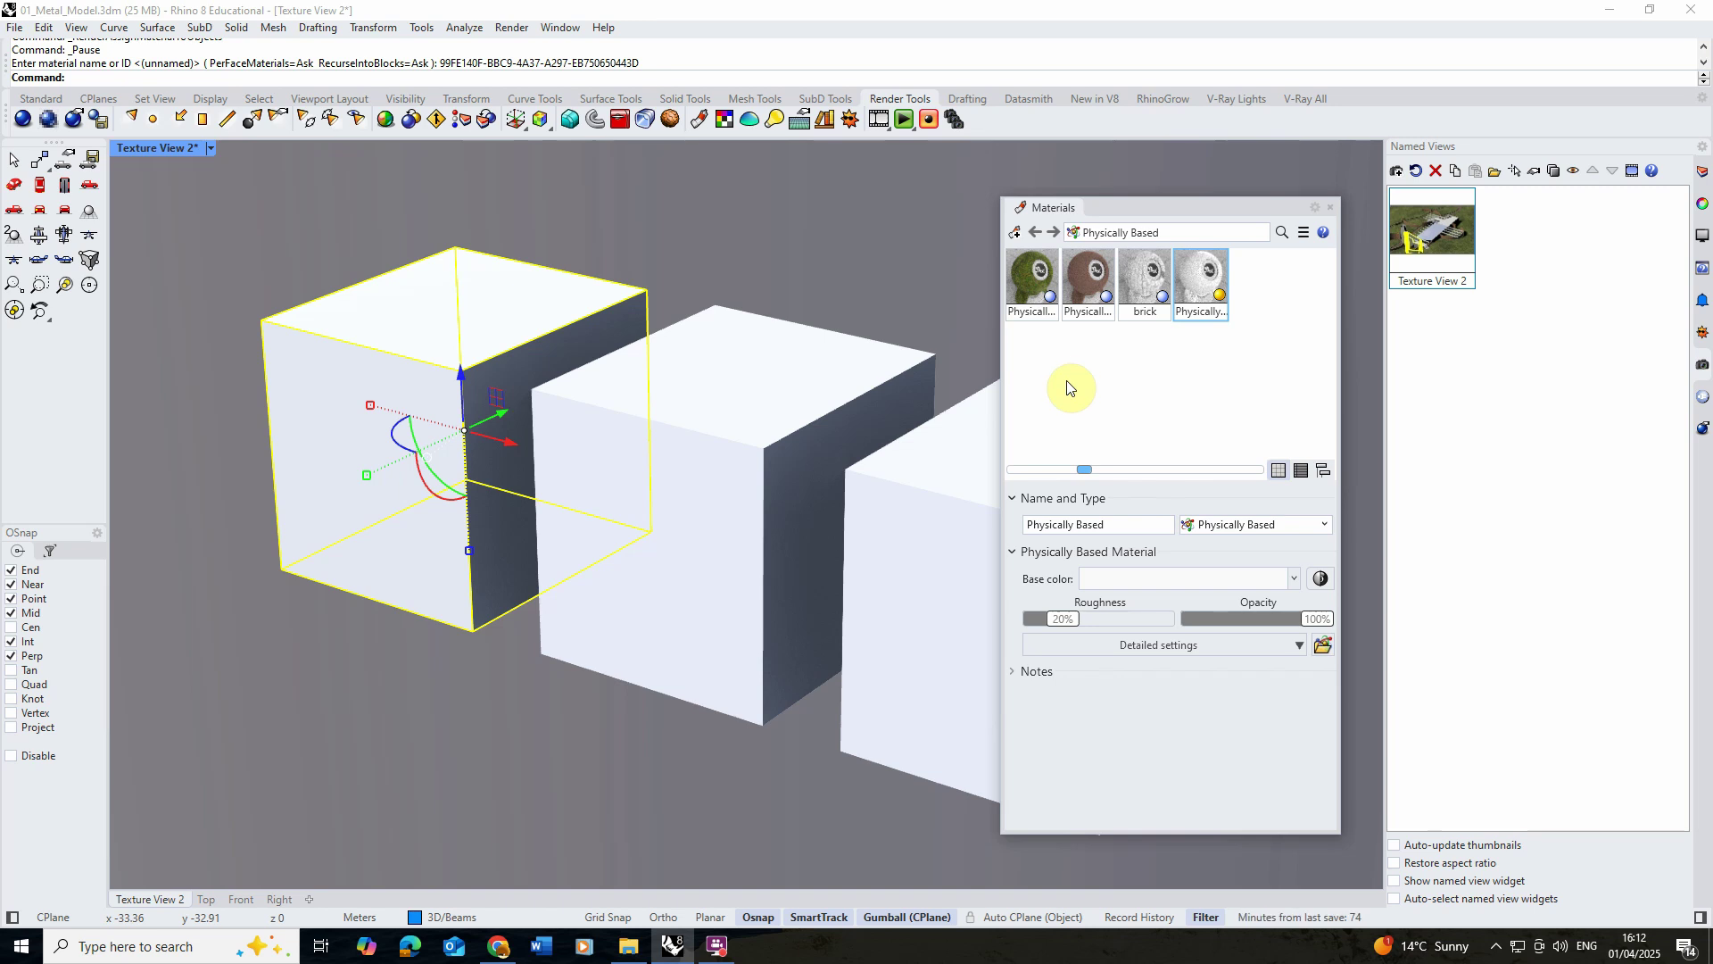
Show the material's Base Color / Metallic / Roughness settings, set Metallic to 1.00 and inspect the cube.
{"action": "left_click", "coordinate": [1138, 647]}
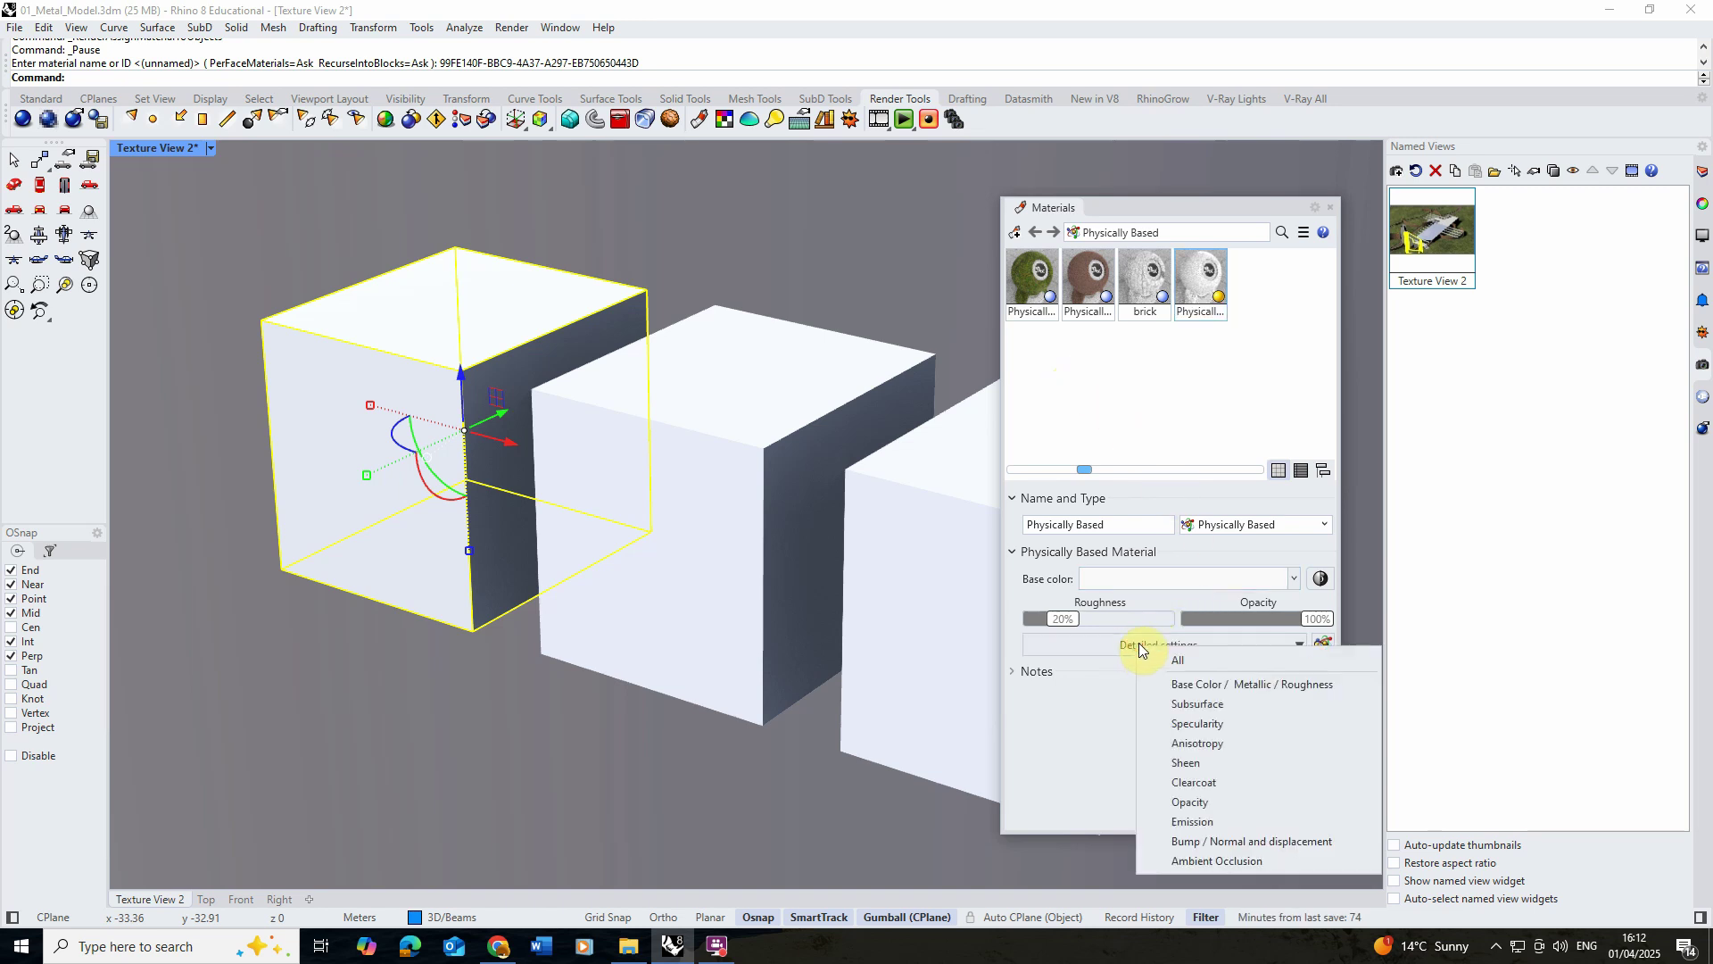
{"action": "left_click", "coordinate": [1267, 685]}
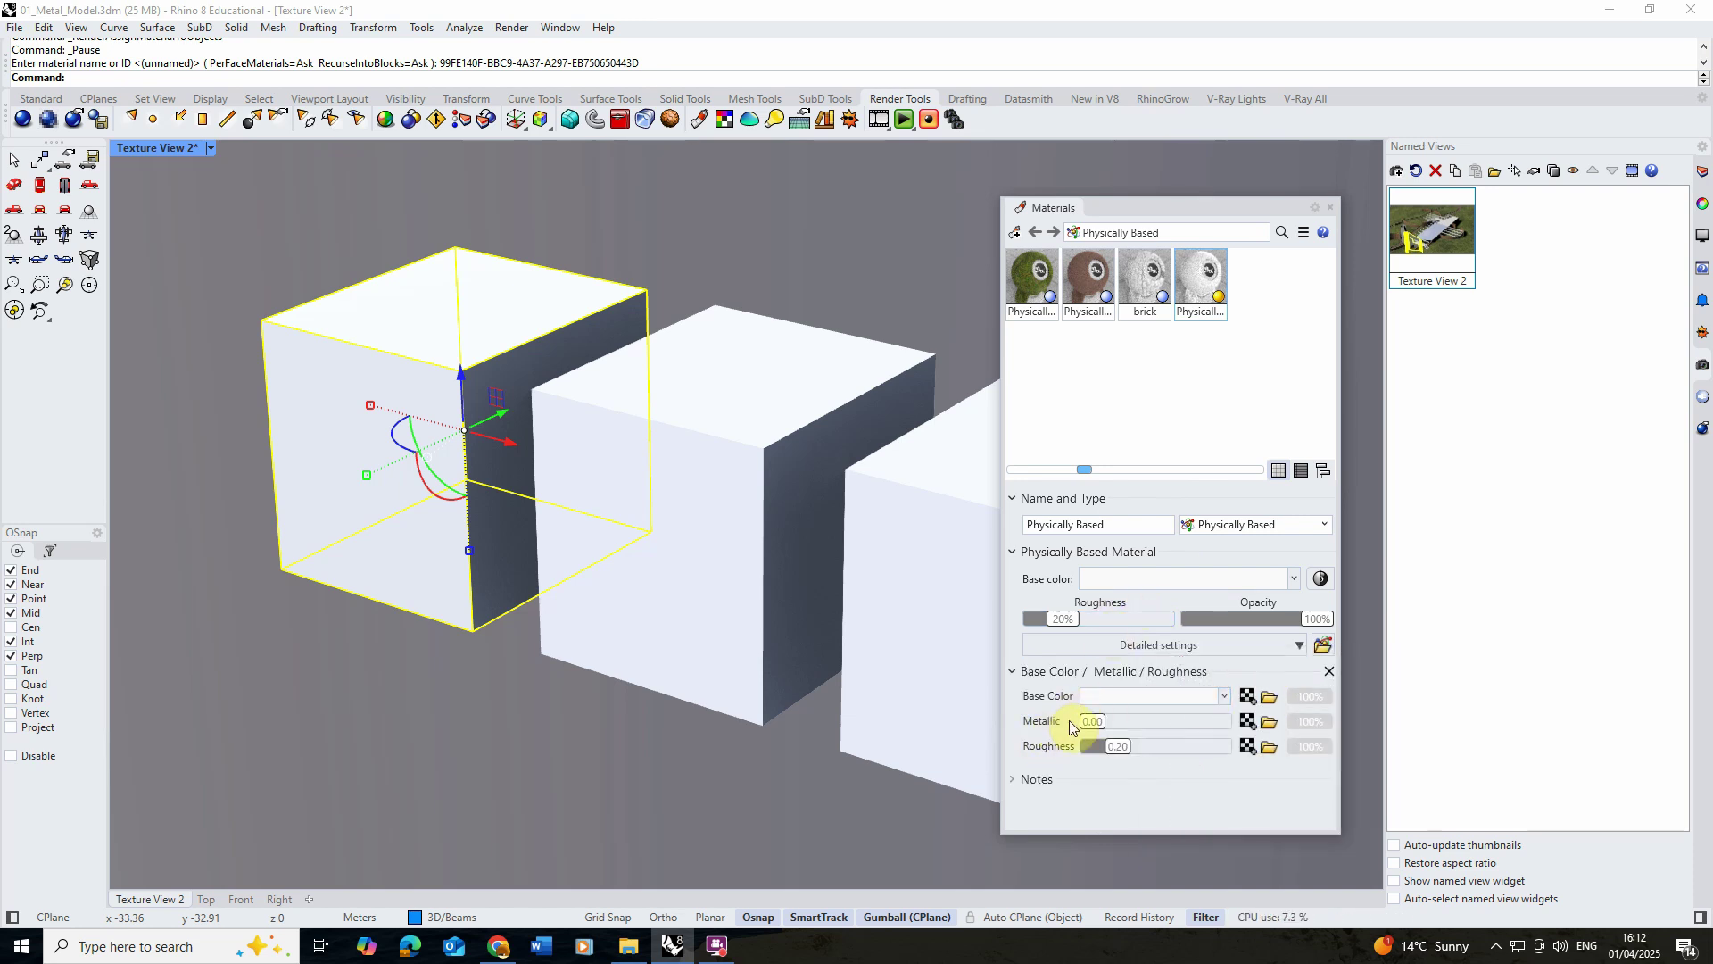
{"action": "left_click", "coordinate": [1102, 723]}
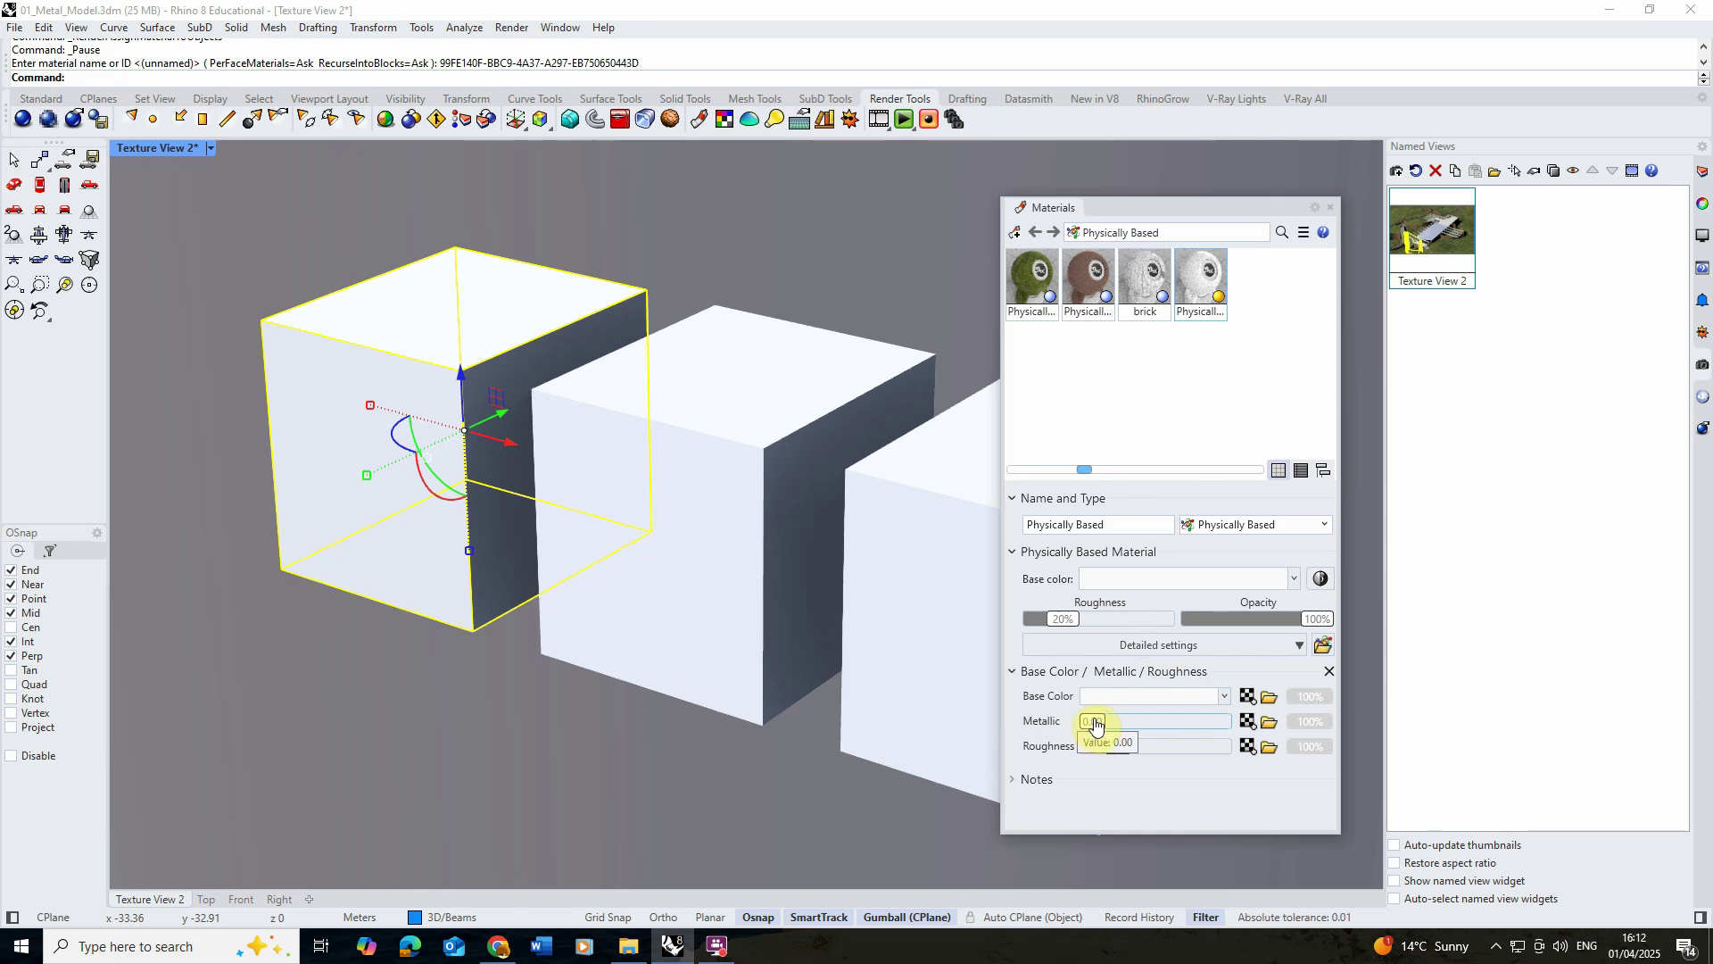
{"action": "left_click", "coordinate": [1094, 724]}
{"action": "left_click_drag", "start_coordinate": [1094, 724], "coordinate": [1249, 725]}
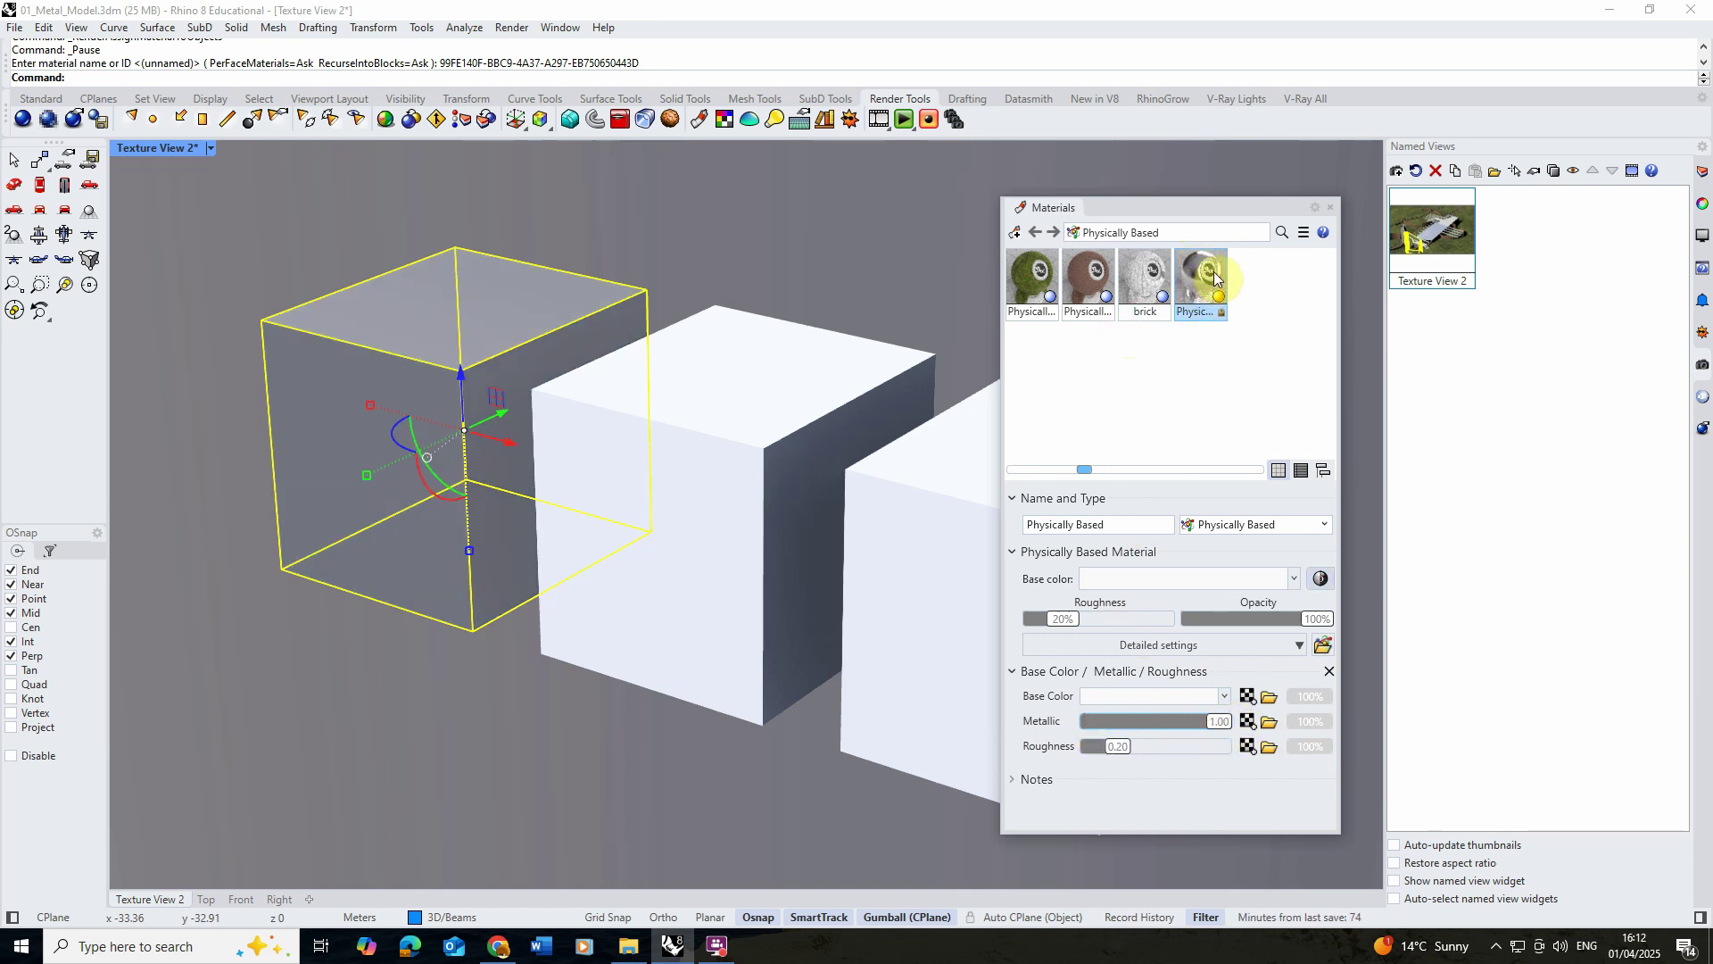
{"action": "scroll", "coordinate": [382, 323], "scroll_direction": "up", "scroll_amount": 3}
{"action": "right_click_drag", "start_coordinate": [382, 323], "coordinate": [474, 348]}
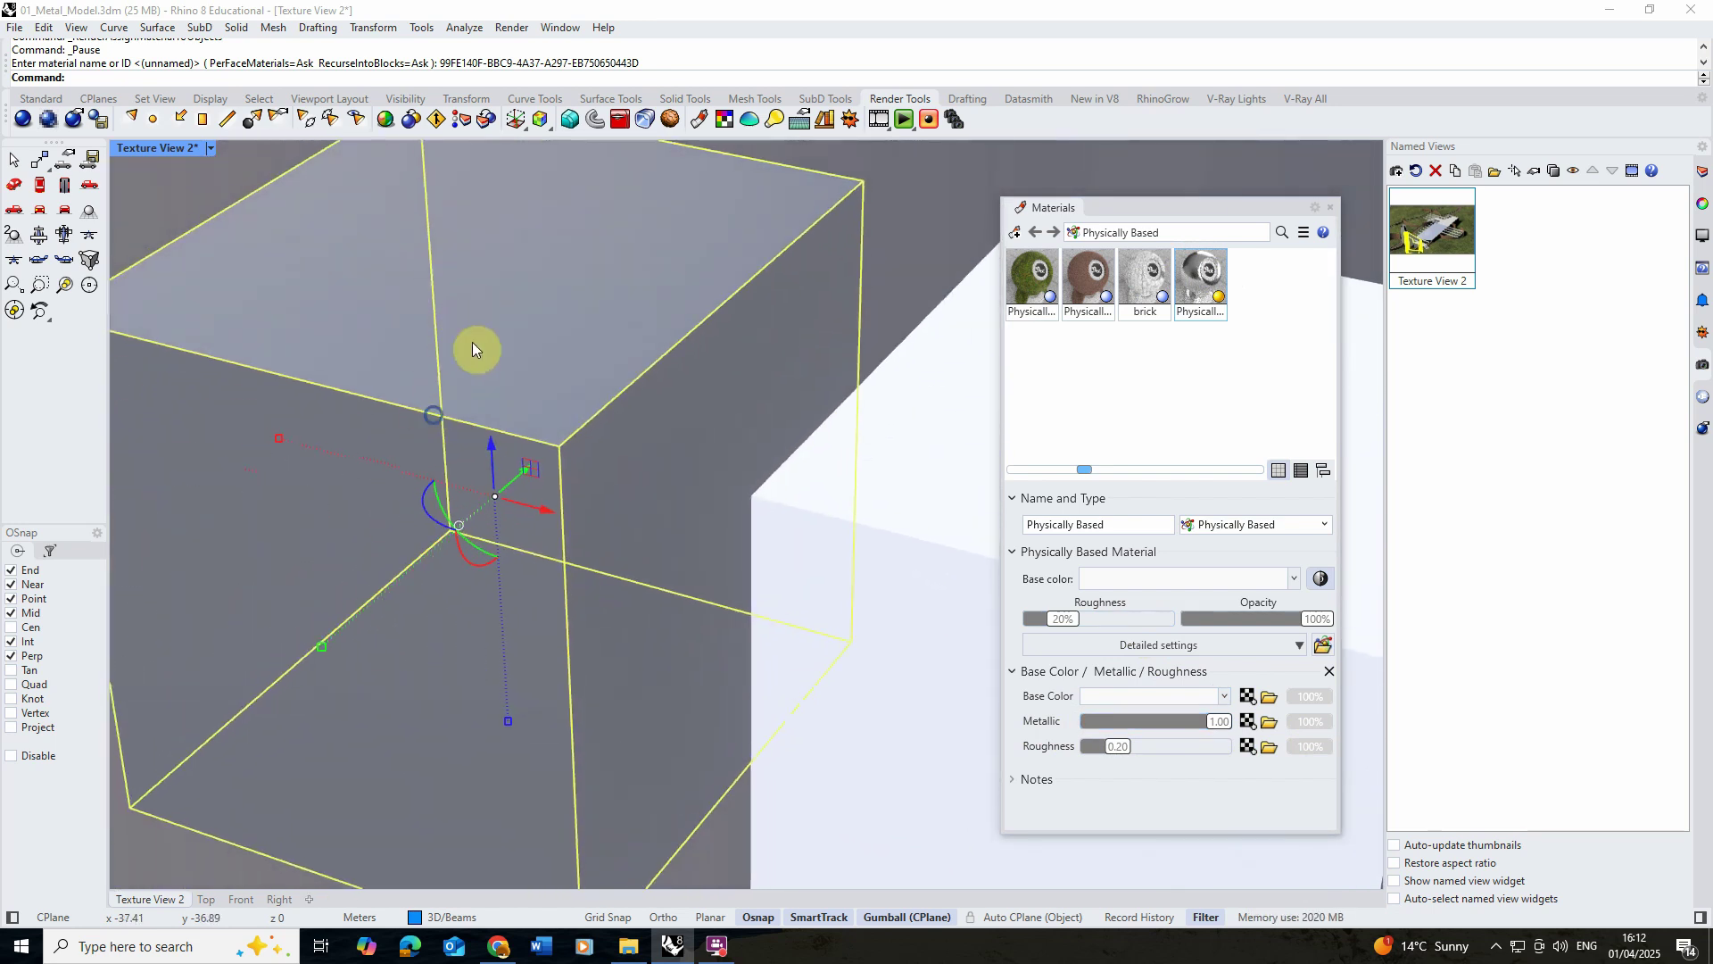
{"action": "scroll", "coordinate": [522, 469], "scroll_direction": "down", "scroll_amount": 3}
{"action": "mouse_move", "coordinate": [522, 469]}
{"action": "right_mouse_down"}
{"action": "mouse_move", "coordinate": [505, 390]}
{"action": "mouse_move", "coordinate": [524, 318]}
{"action": "mouse_move", "coordinate": [653, 250]}
{"action": "mouse_move", "coordinate": [532, 237]}
{"action": "mouse_move", "coordinate": [485, 318]}
{"action": "mouse_move", "coordinate": [511, 466]}
{"action": "right_mouse_up"}
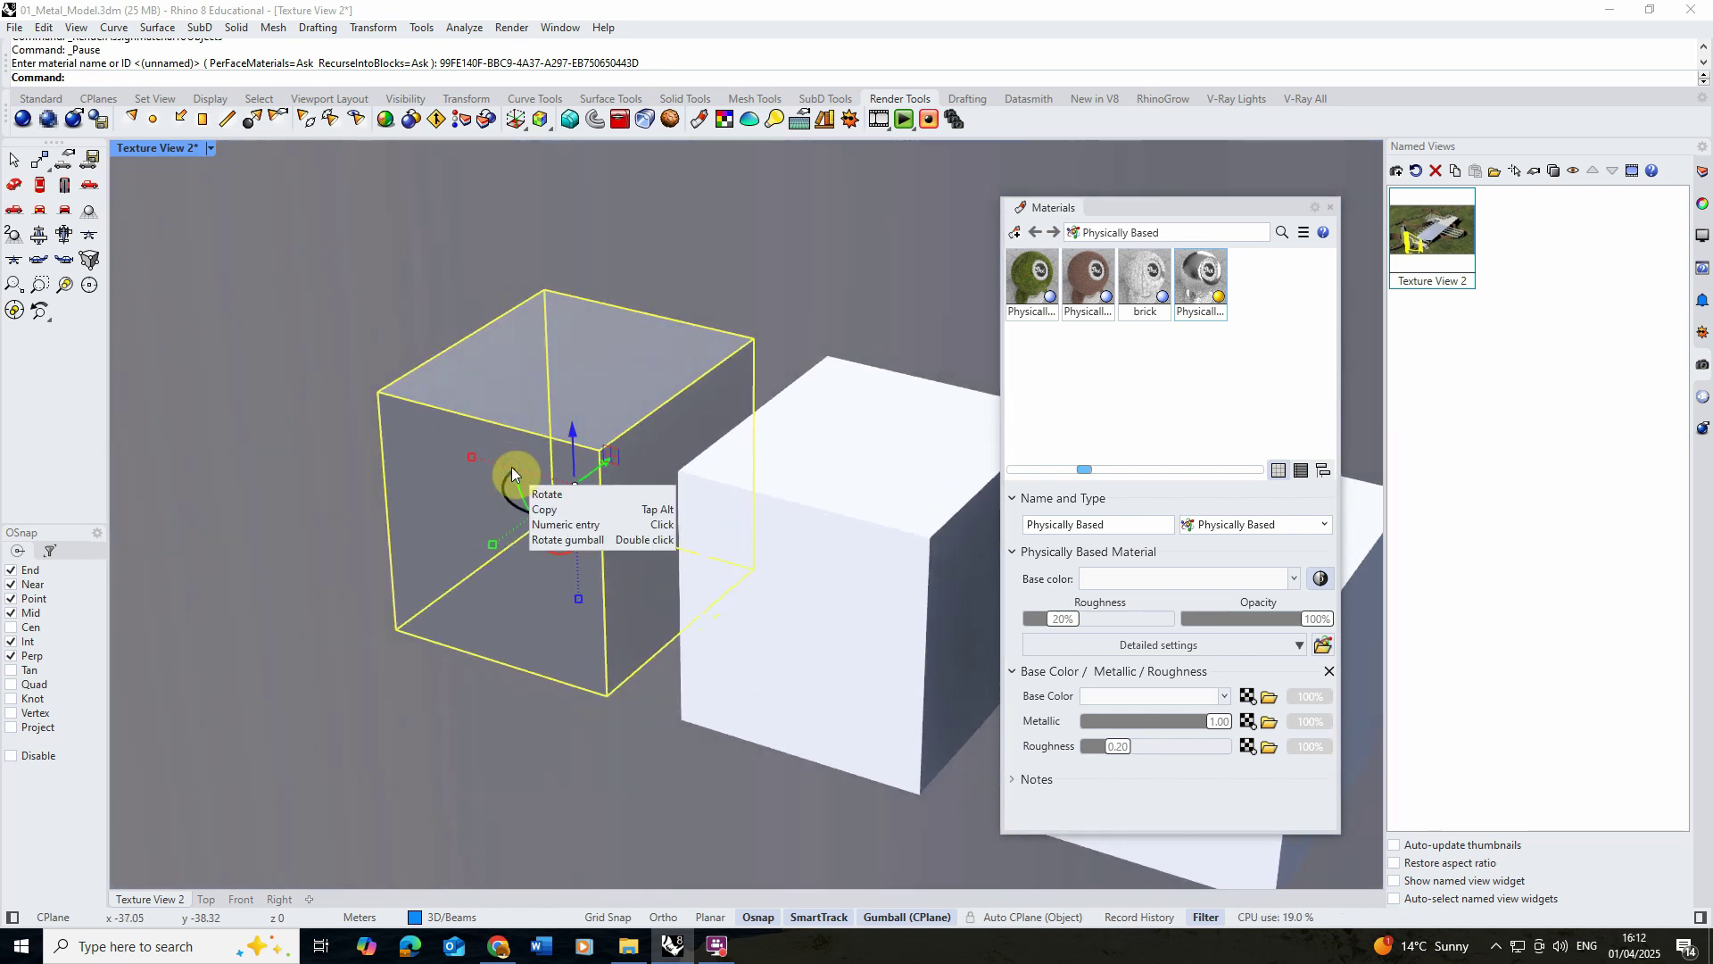
{"action": "left_click", "coordinate": [757, 284]}
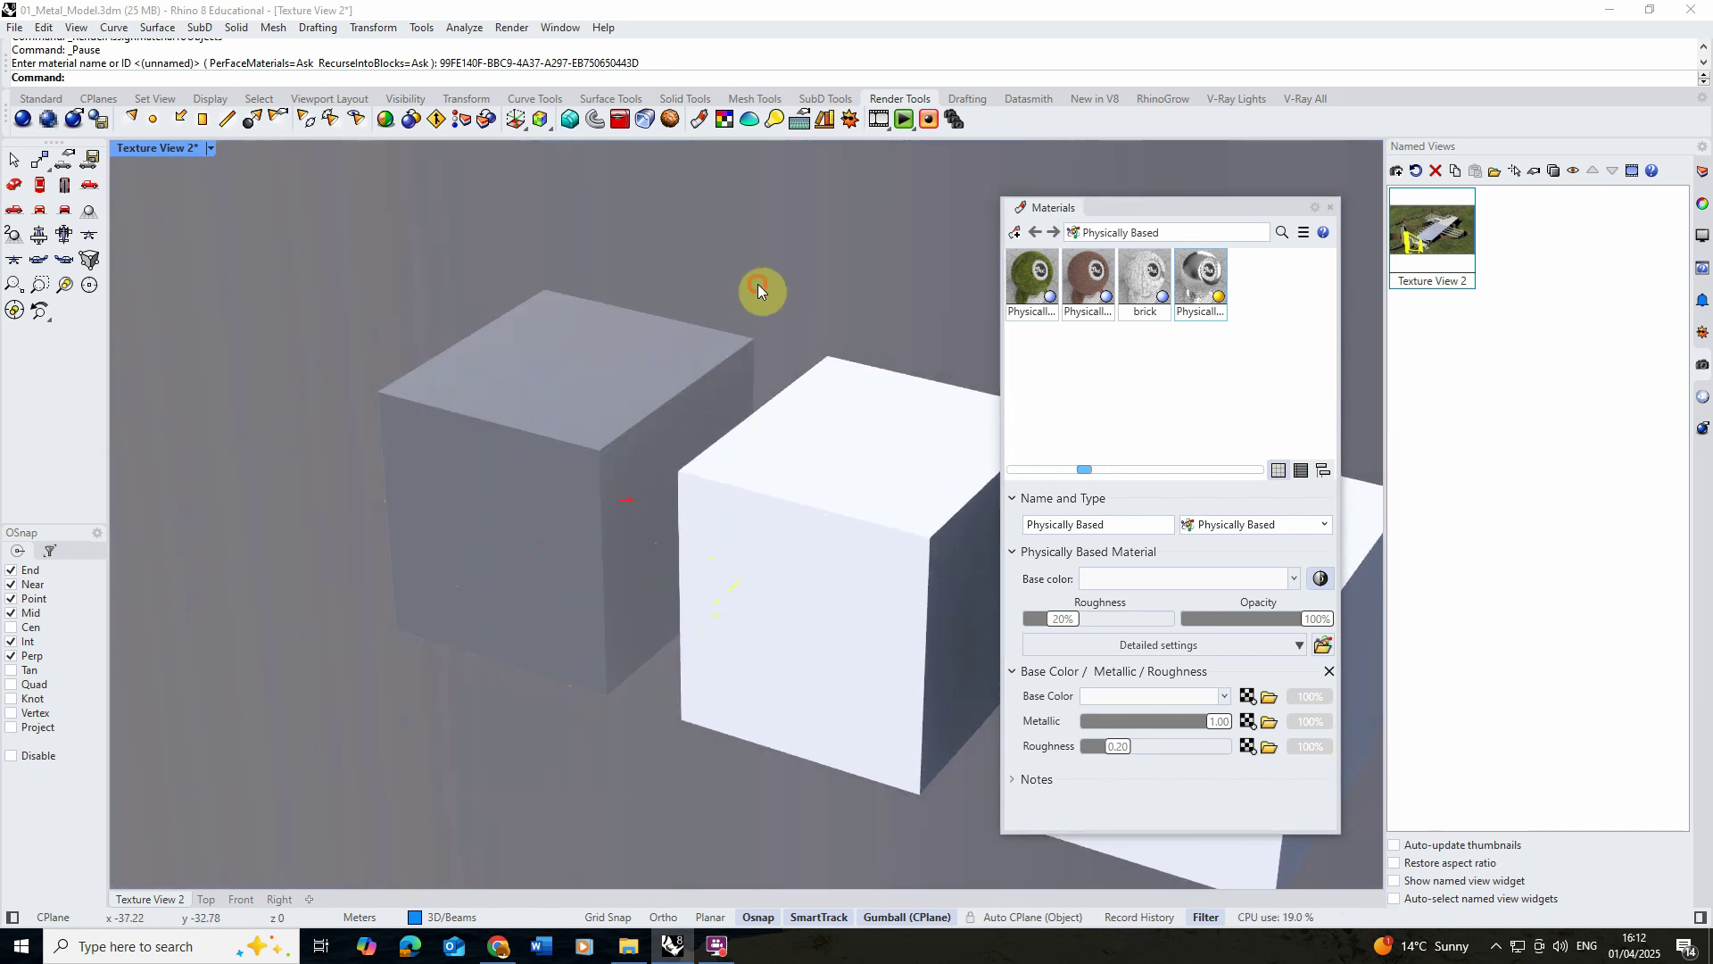
Select the metallic cube and set its material's Roughness to 0.00.
{"action": "left_click", "coordinate": [606, 394]}
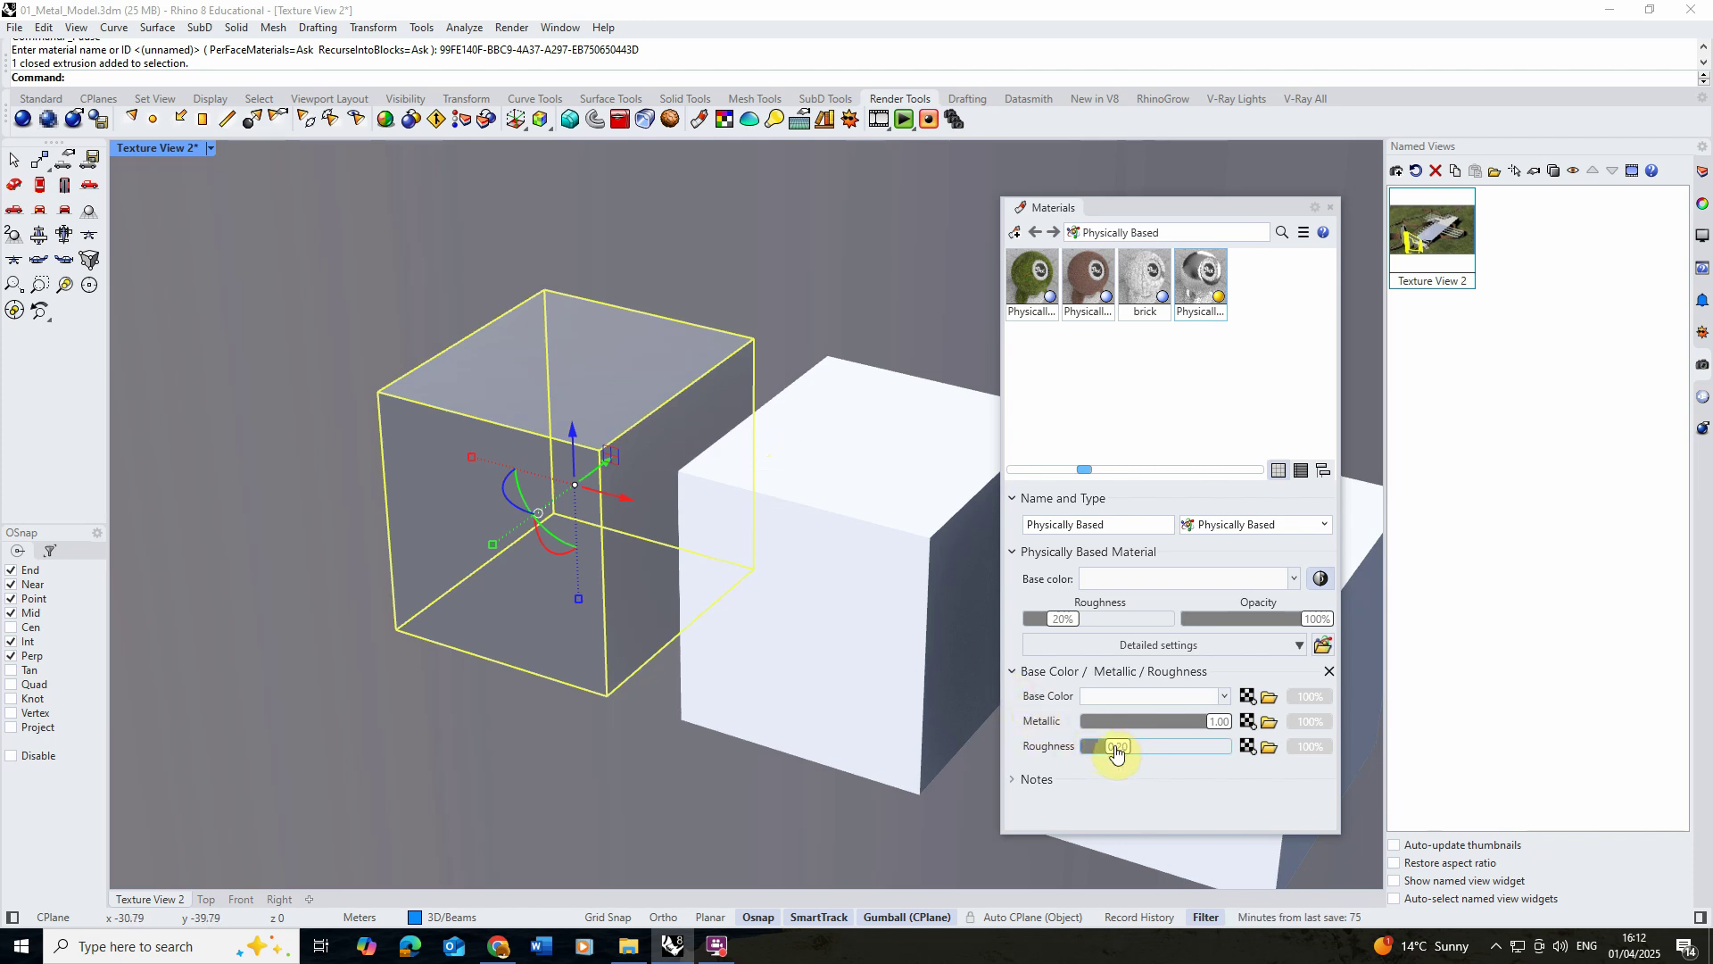
{"action": "mouse_move", "coordinate": [1121, 753]}
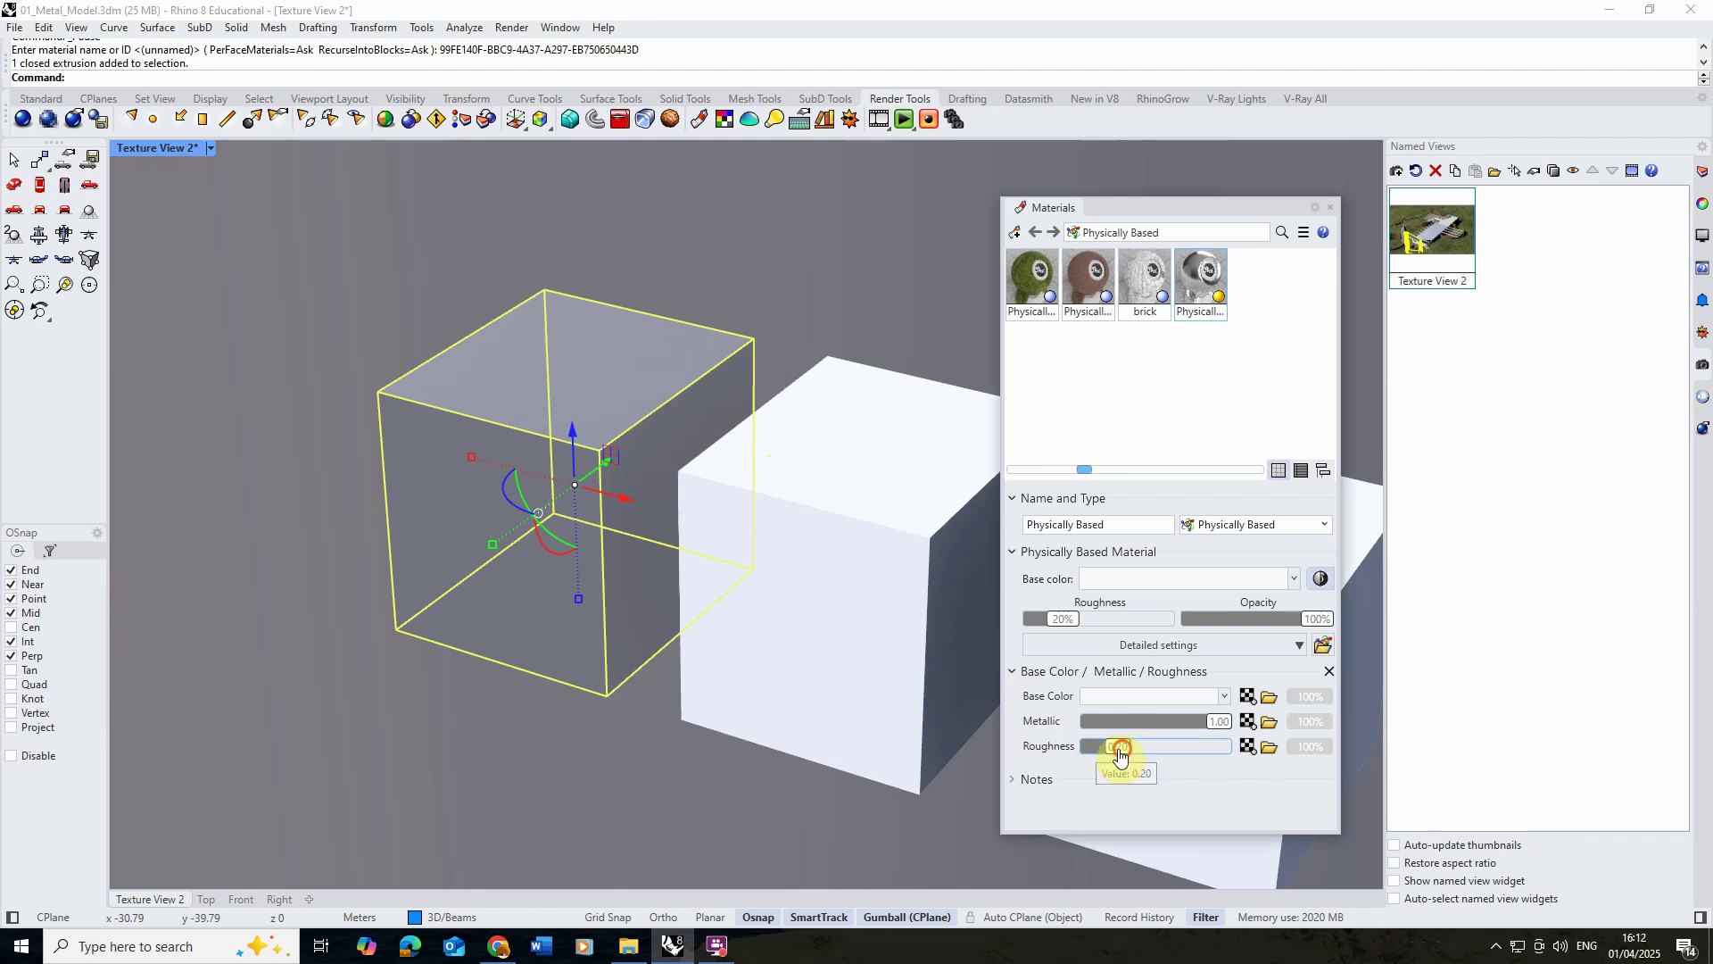
{"action": "left_click_drag", "start_coordinate": [1121, 753], "coordinate": [1070, 758]}
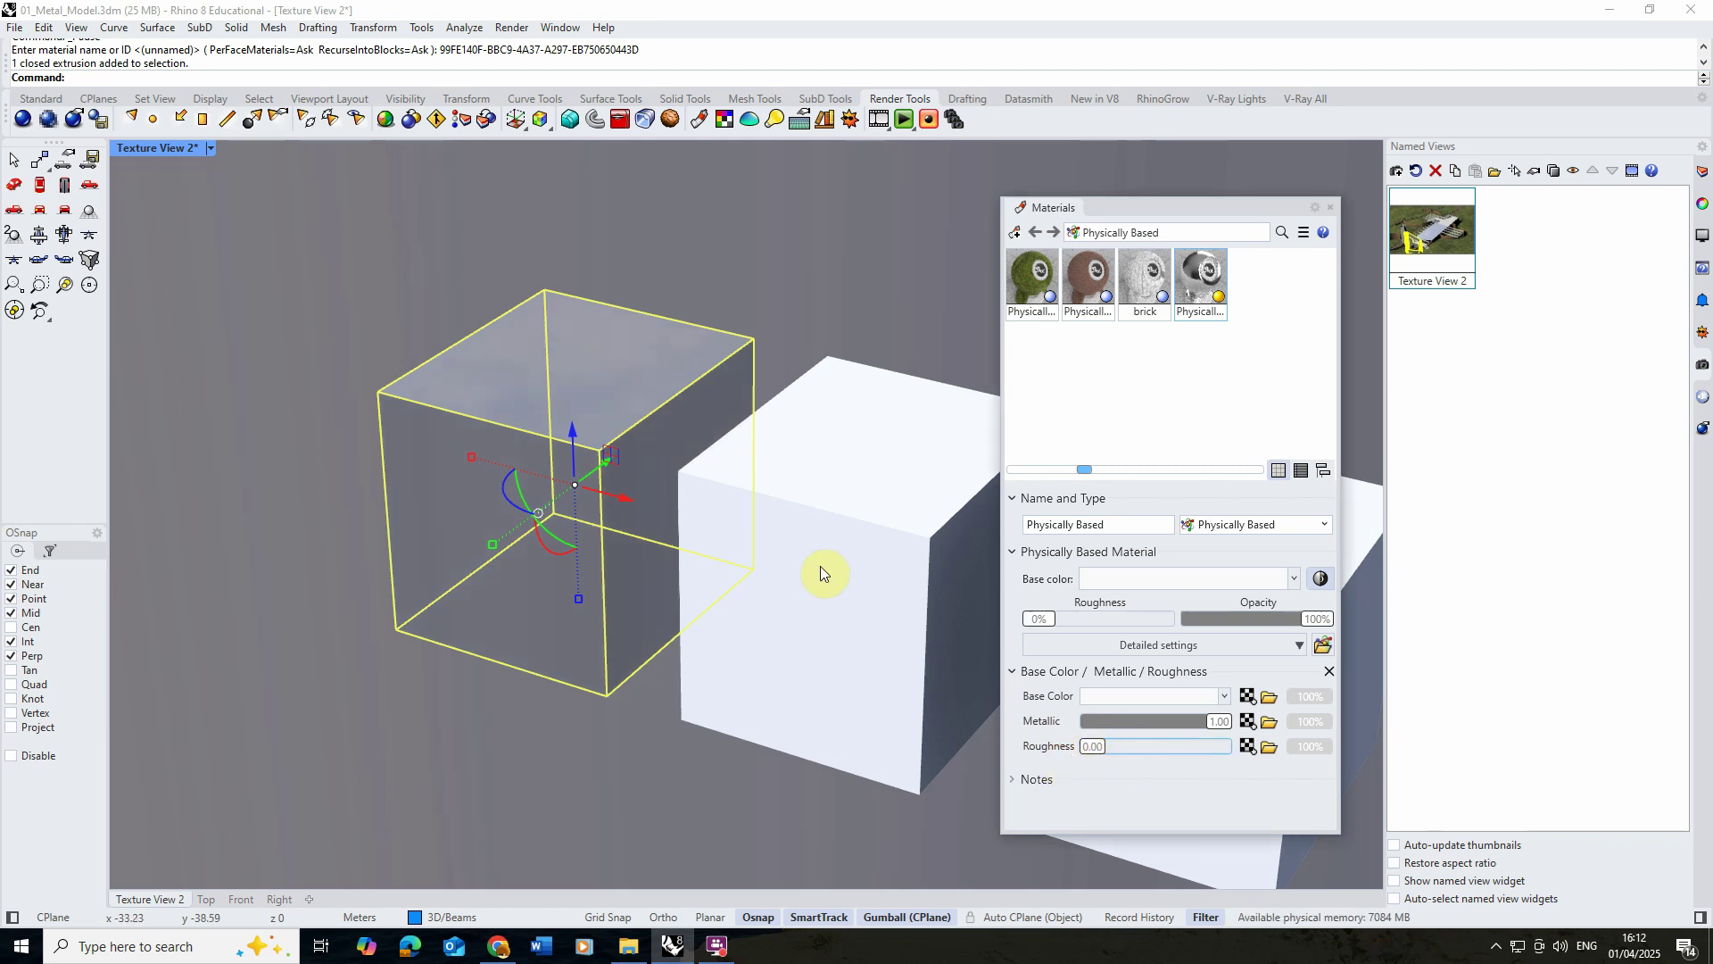
{"action": "left_click_drag", "start_coordinate": [1089, 750], "coordinate": [1028, 744]}
Render a preview of the cubes to check the metal's reflections, then close the render window.
{"action": "right_click_drag", "start_coordinate": [607, 464], "coordinate": [712, 452]}
{"action": "left_click", "coordinate": [508, 28]}
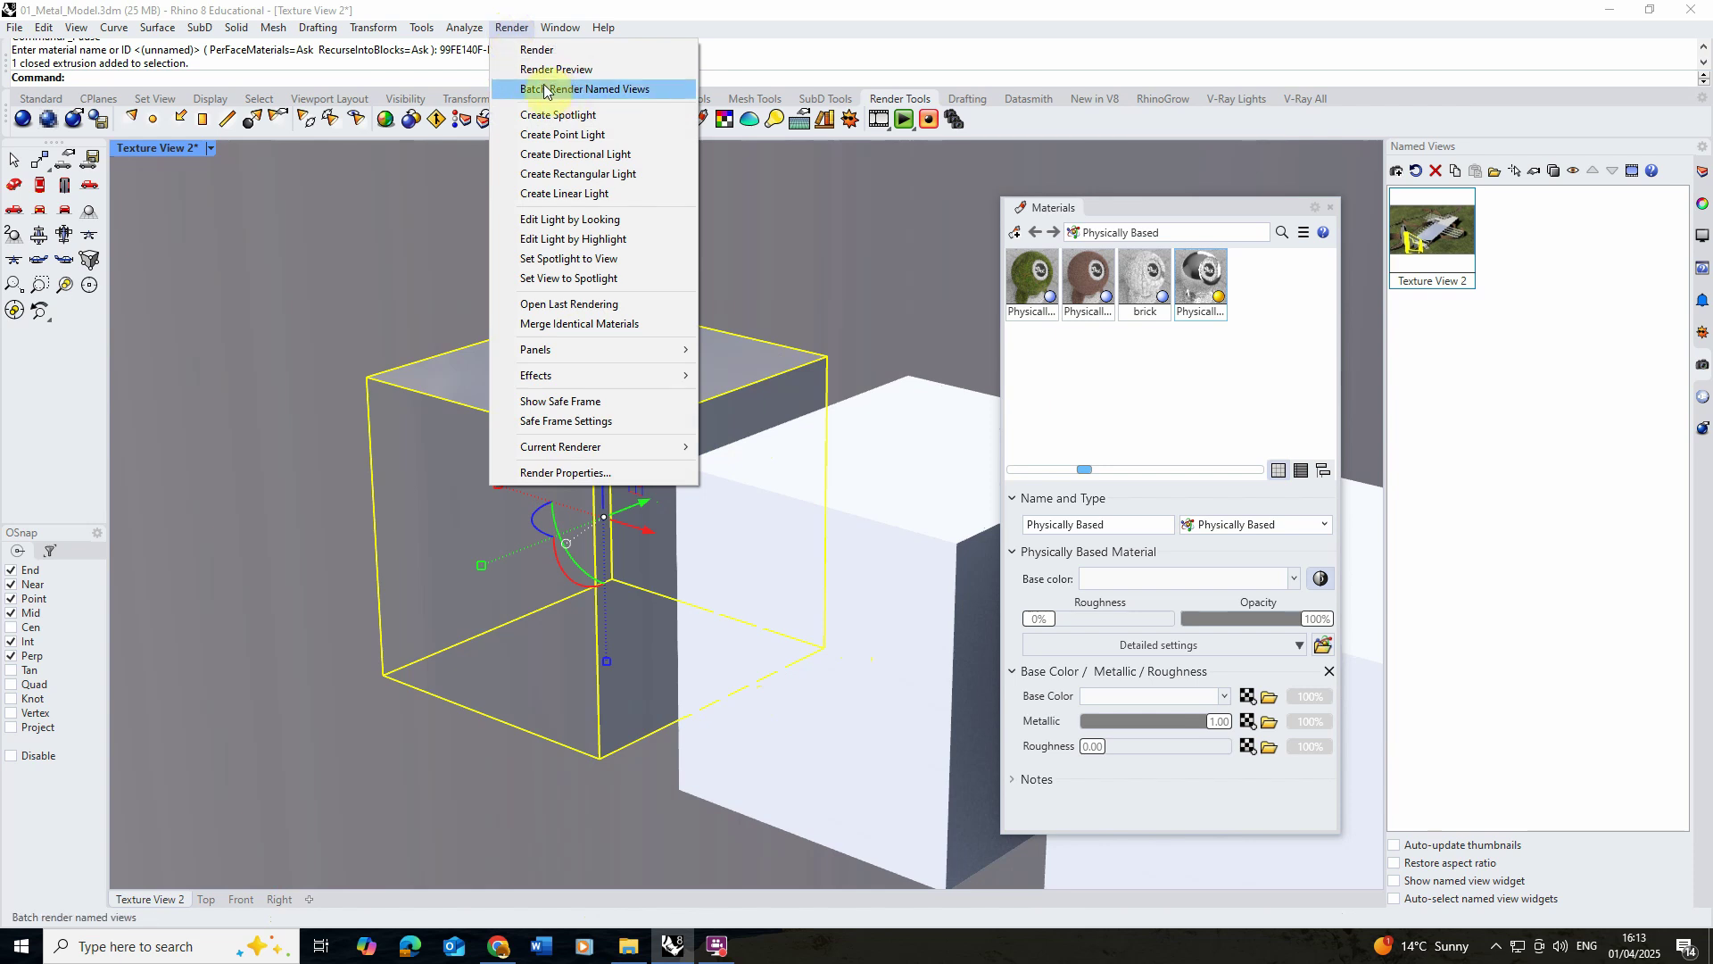
{"action": "left_click", "coordinate": [567, 65]}
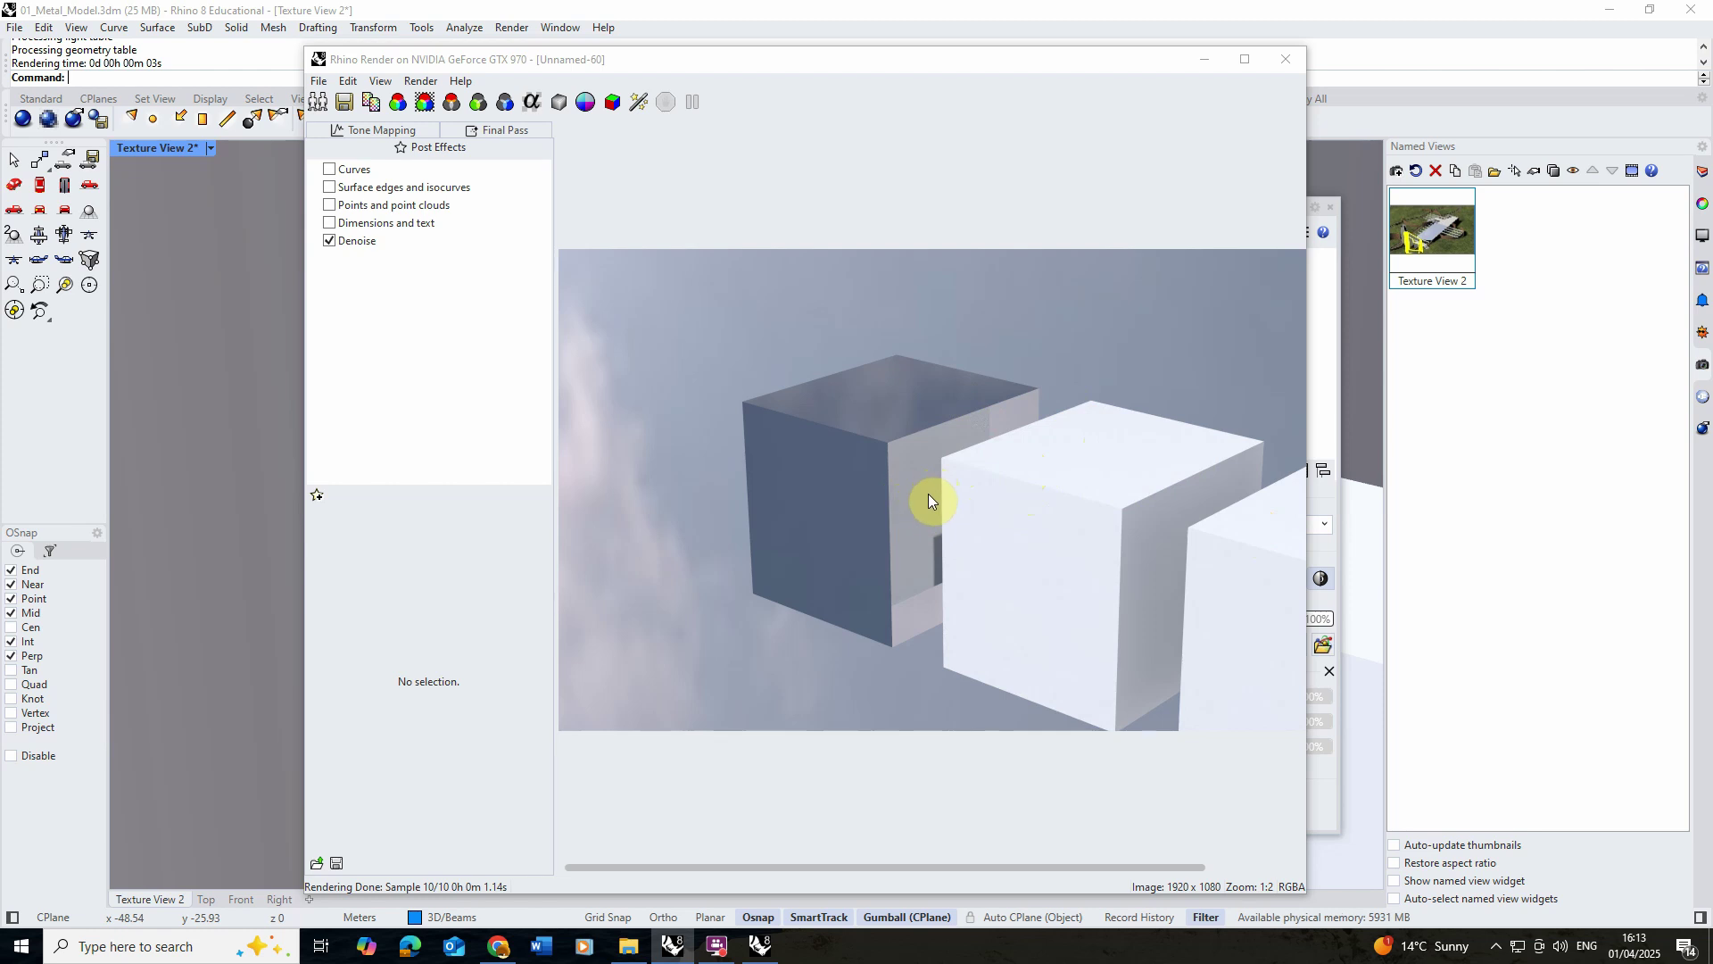
{"action": "left_click", "coordinate": [1286, 60]}
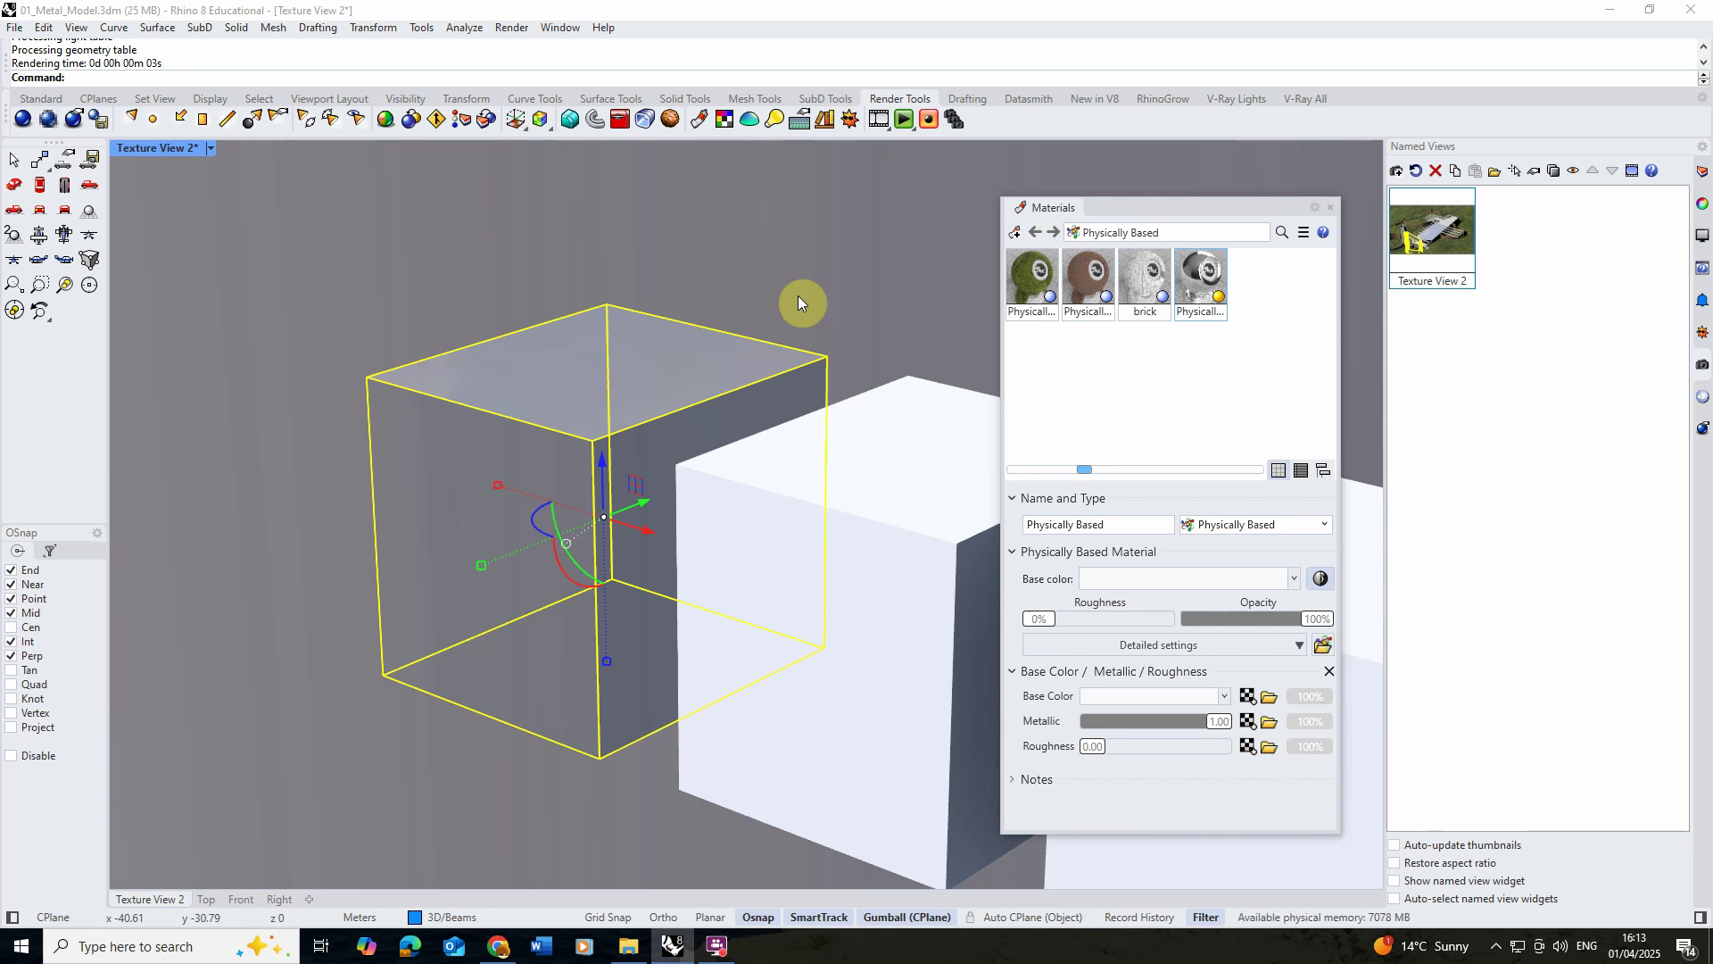
Switch to the browser and examine Poly Haven's Metal textures, including the Rusty Metal 03 page.
{"action": "left_click", "coordinate": [531, 939]}
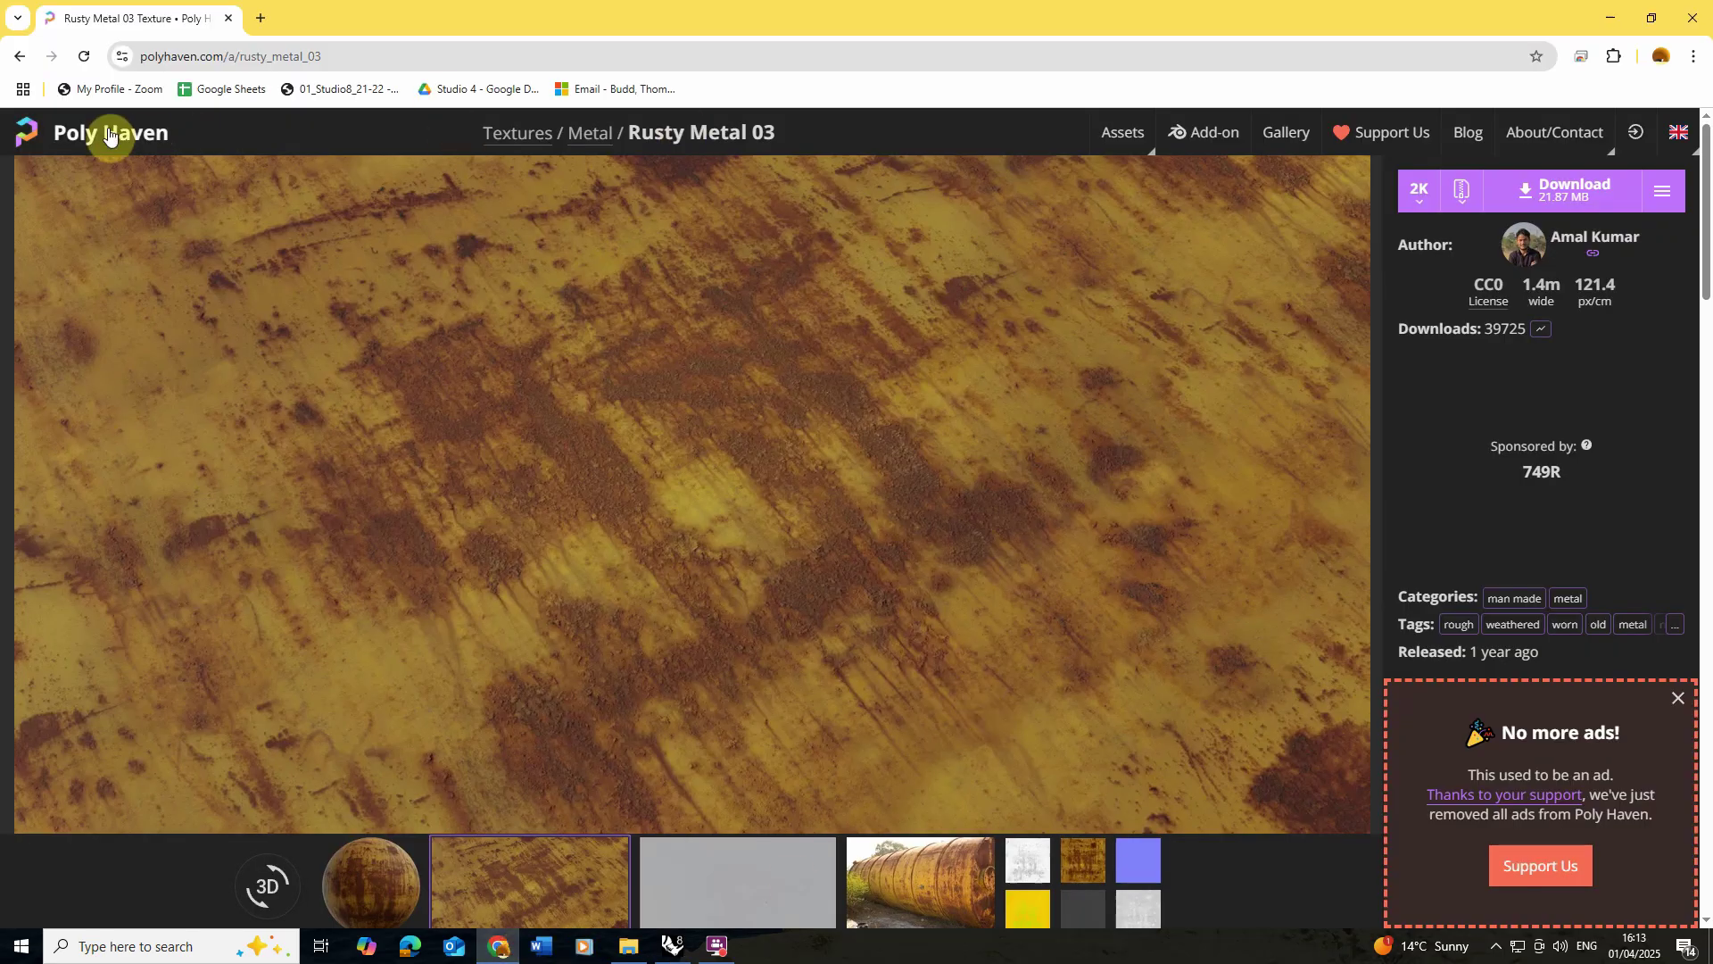
{"action": "left_click", "coordinate": [19, 55]}
{"action": "scroll", "coordinate": [735, 553], "scroll_direction": "down", "scroll_amount": 3}
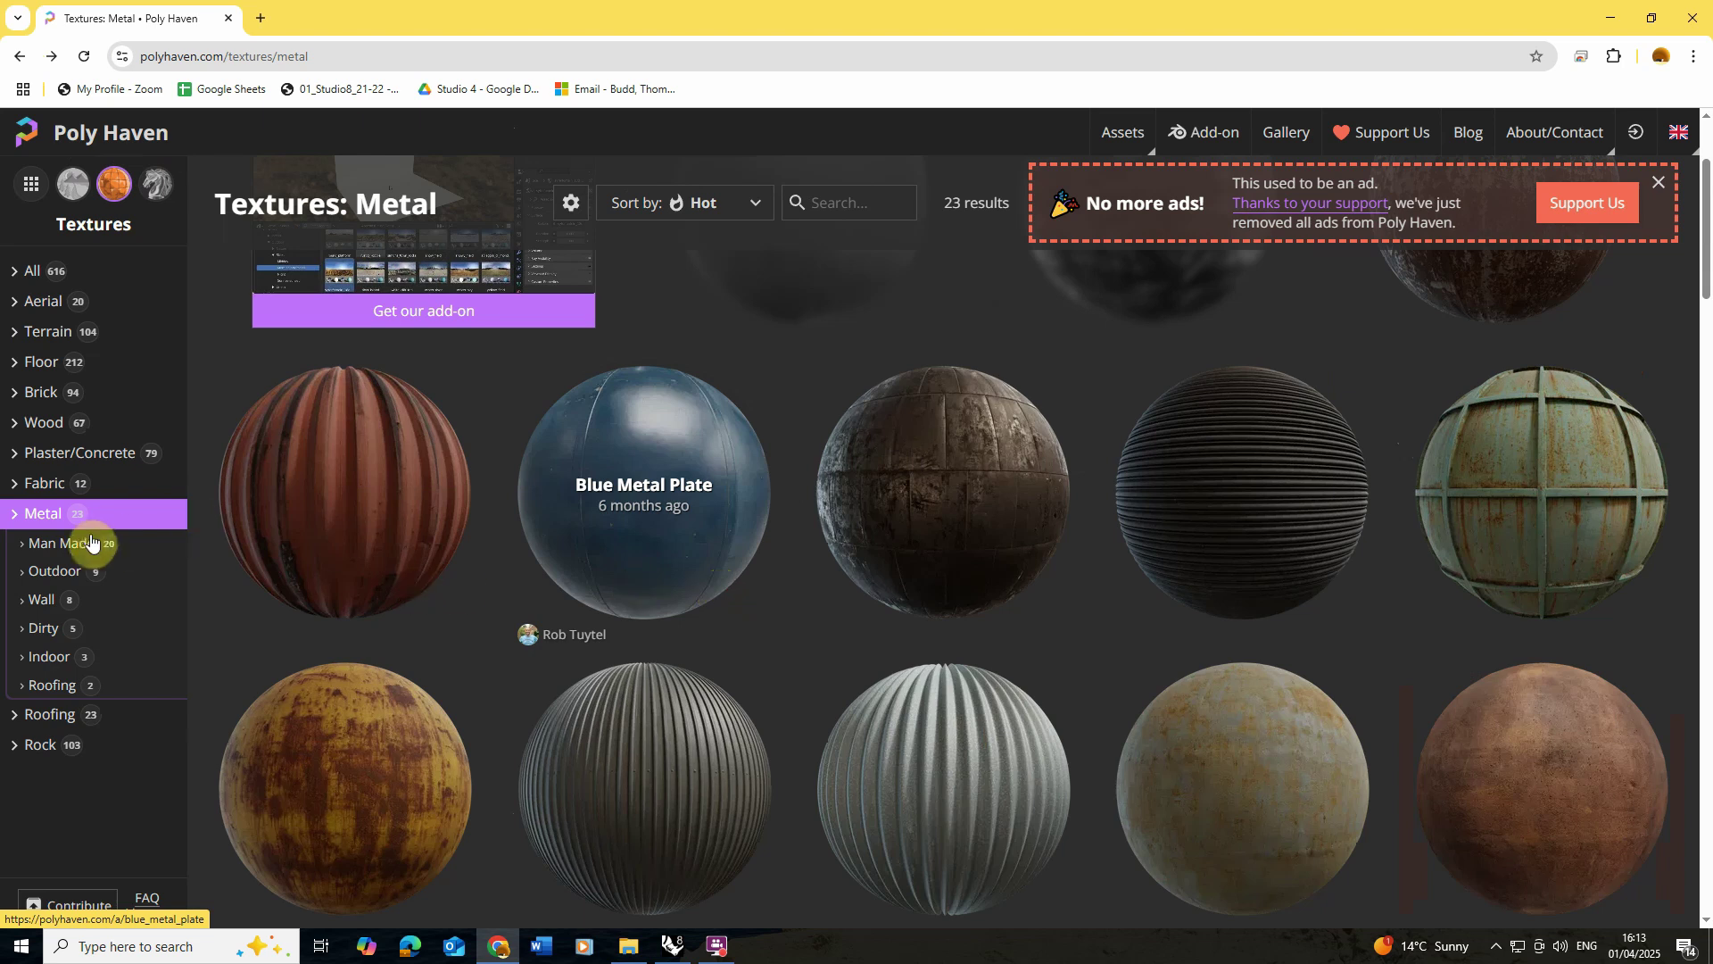
{"action": "scroll", "coordinate": [827, 467], "scroll_direction": "down", "scroll_amount": 1}
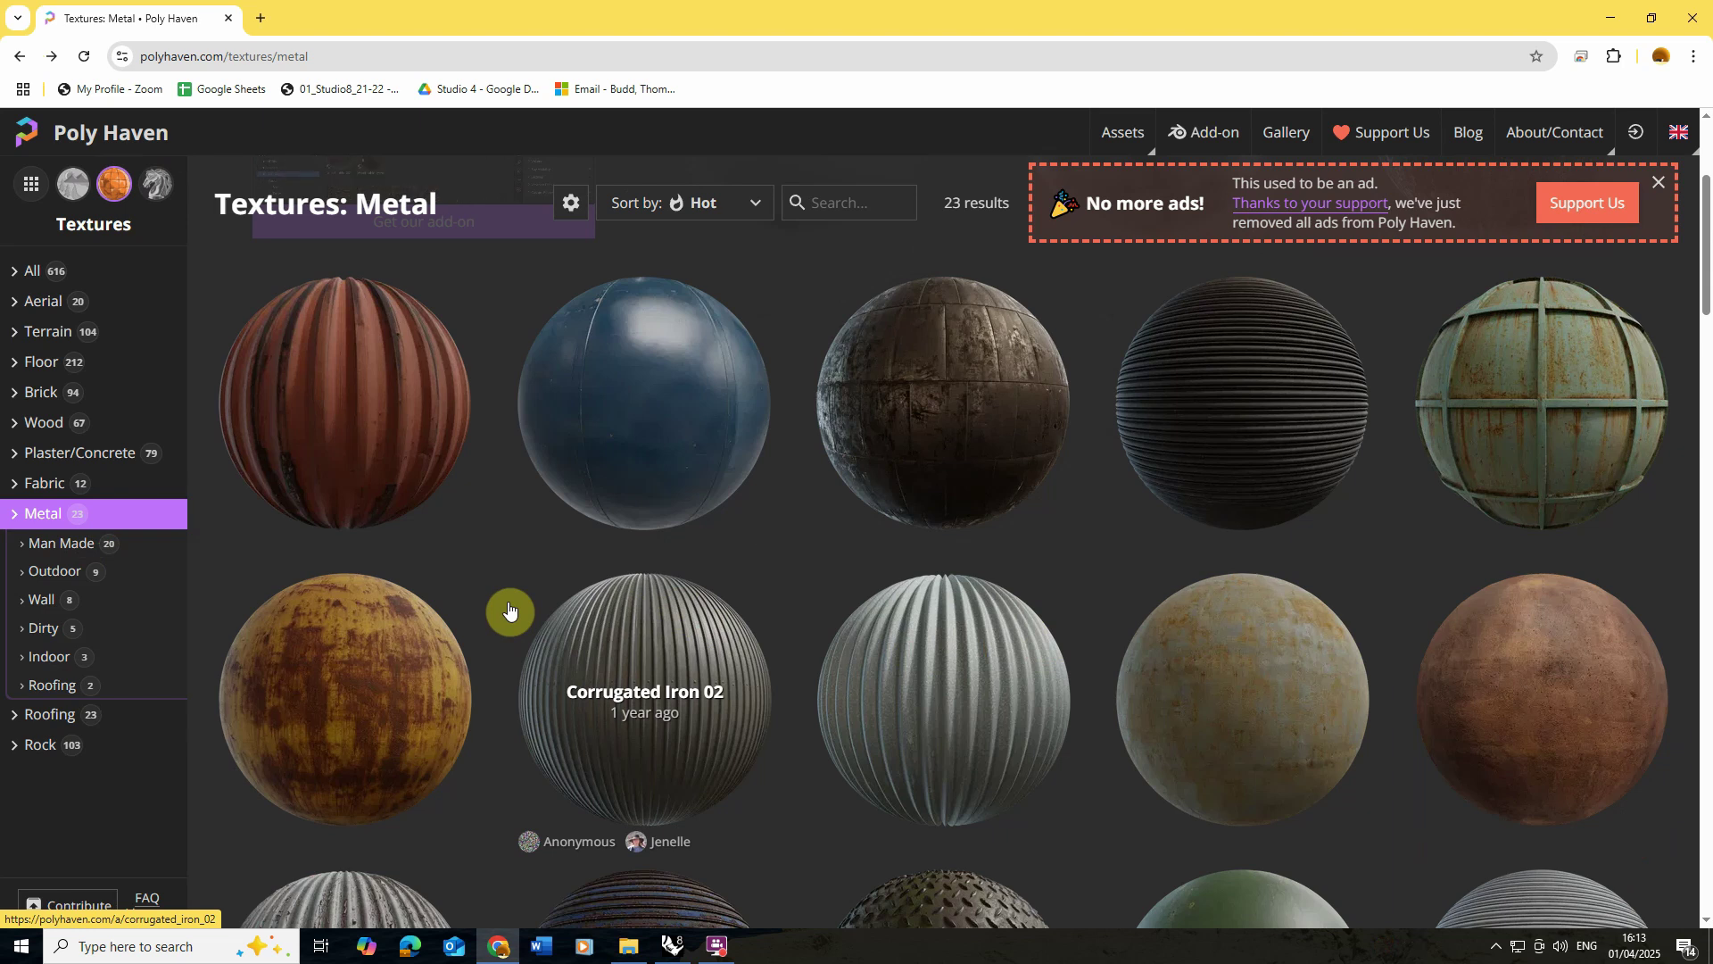
{"action": "scroll", "coordinate": [540, 607], "scroll_direction": "down", "scroll_amount": 3}
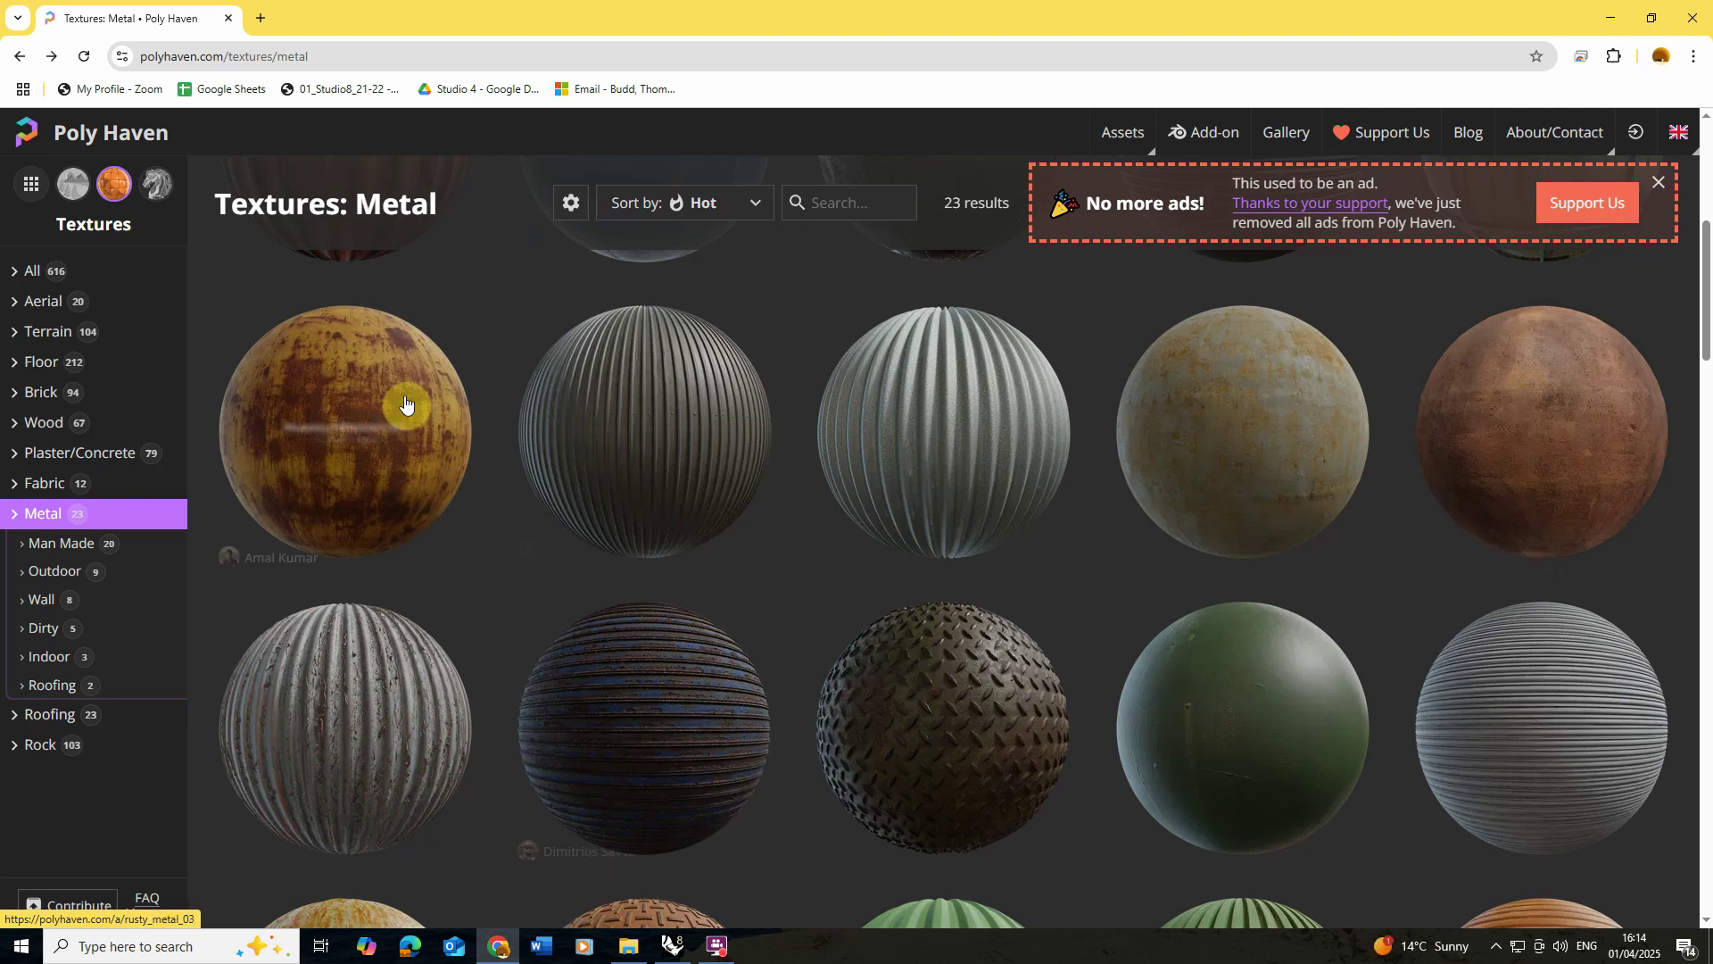
{"action": "left_click", "coordinate": [377, 387]}
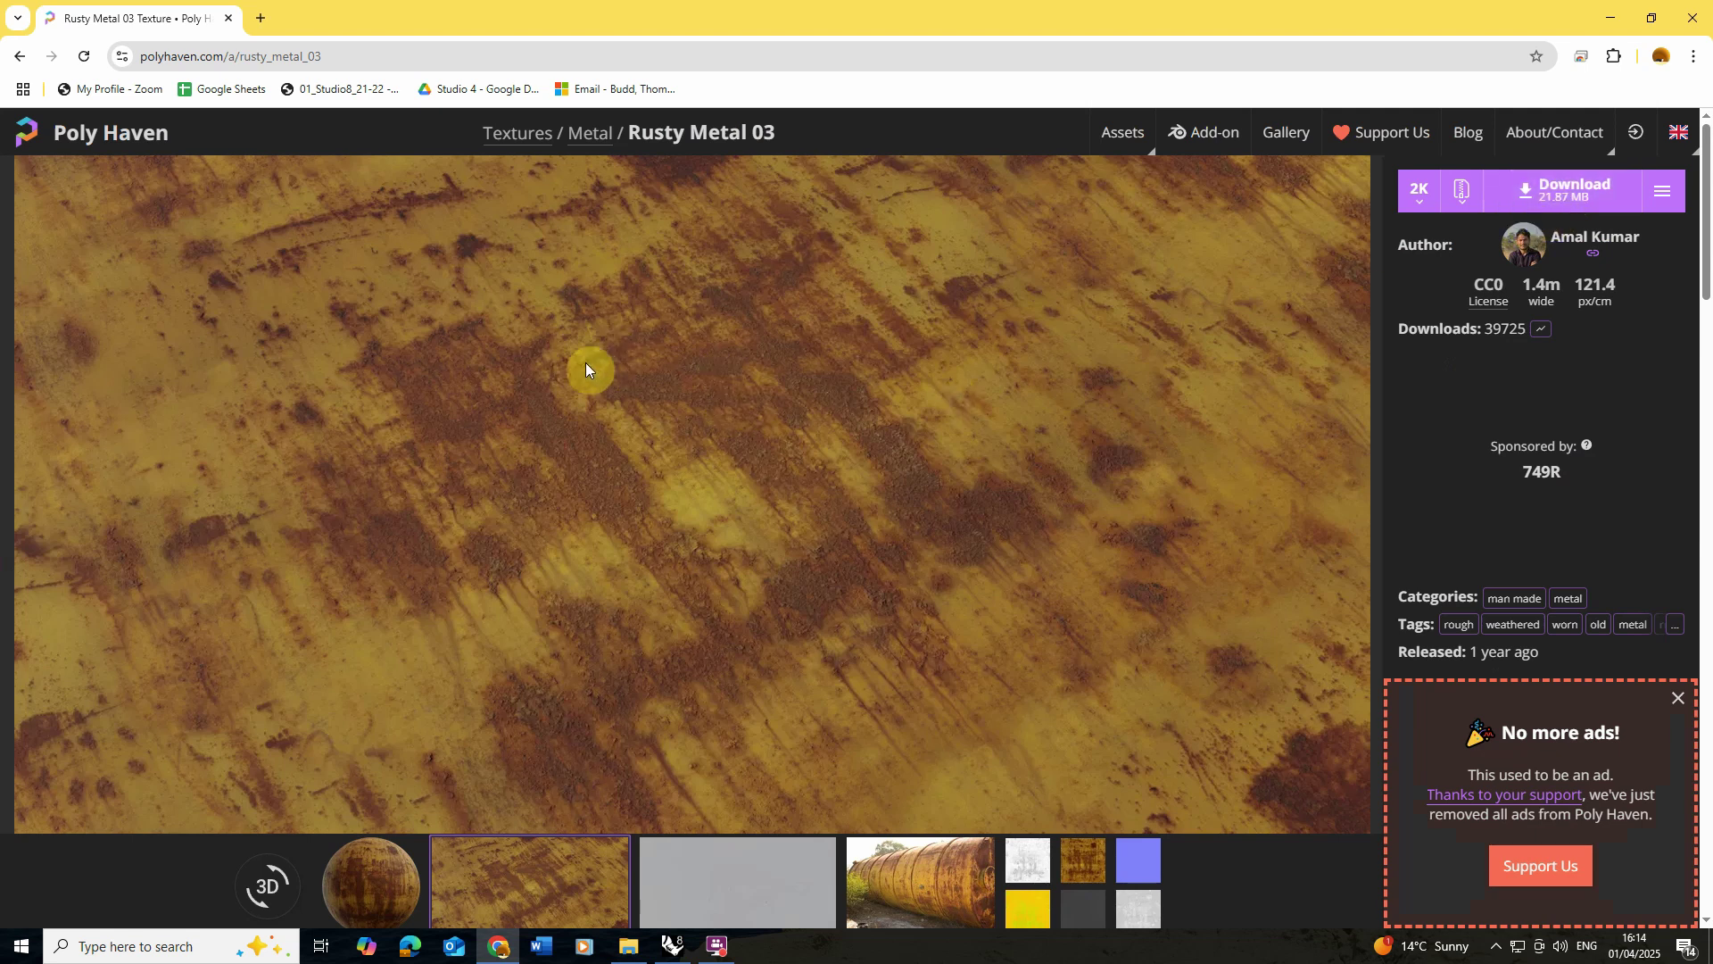
{"action": "left_click", "coordinate": [19, 56]}
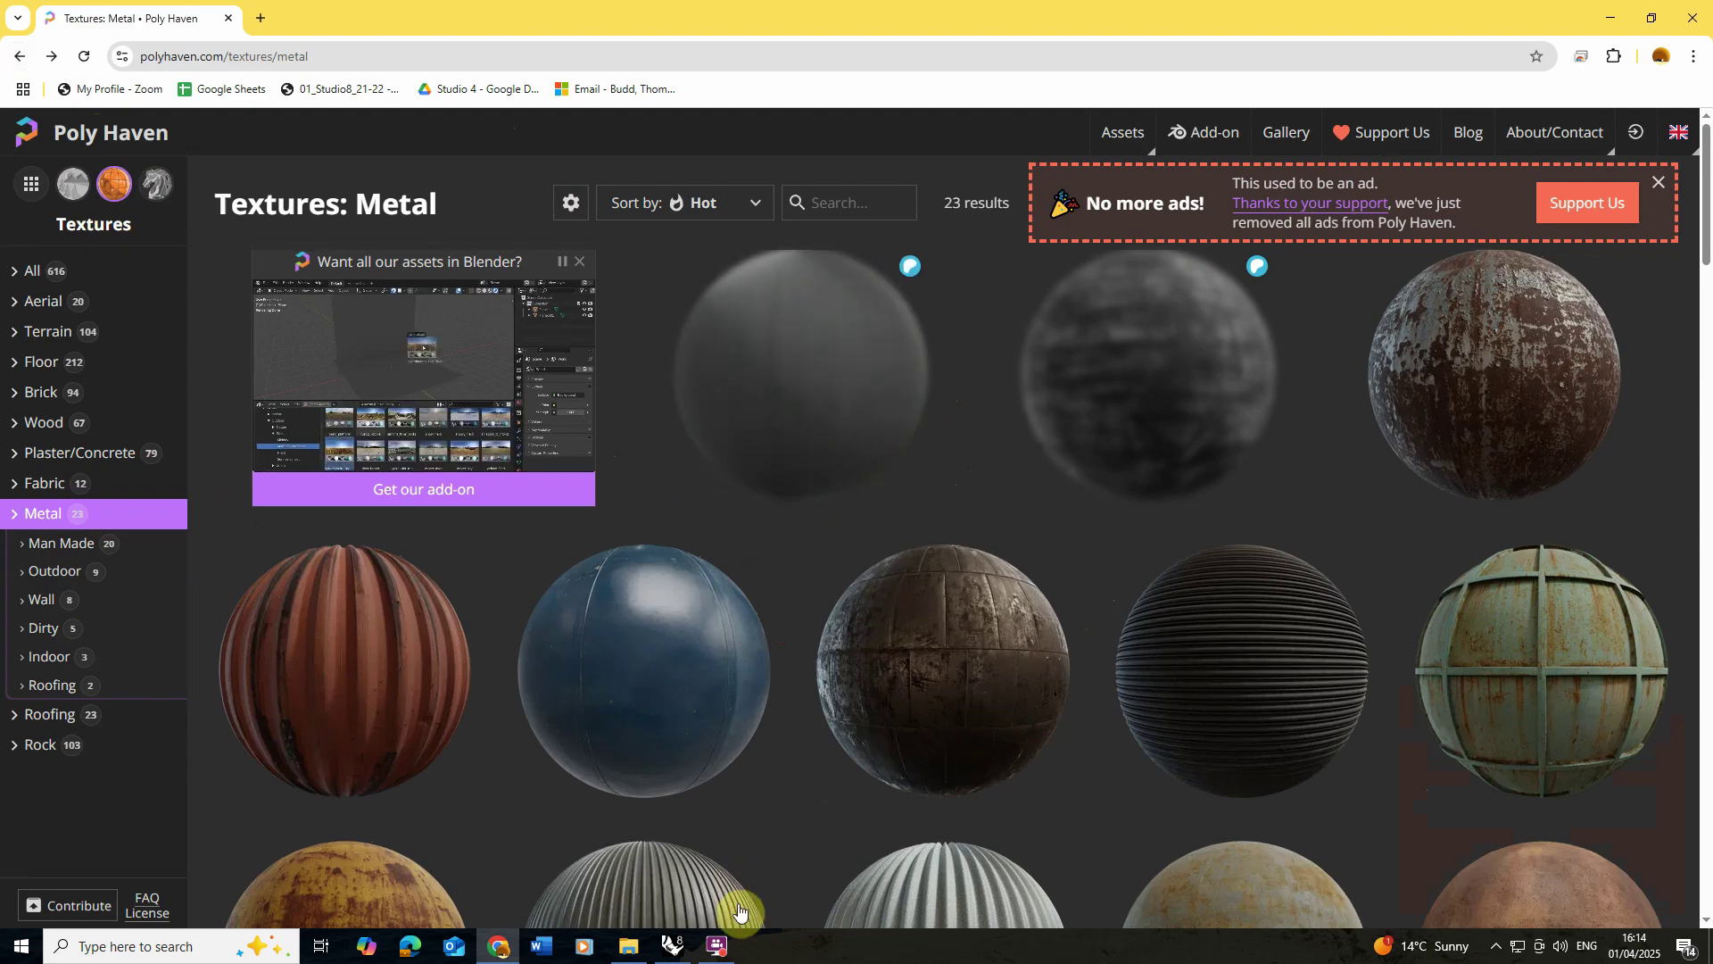
Return to Rhino and load rusty_metal_02_ao_2k from the rusty_metal_02_2k textures folder as the metallic cube's Roughness texture.
{"action": "left_click", "coordinate": [673, 946]}
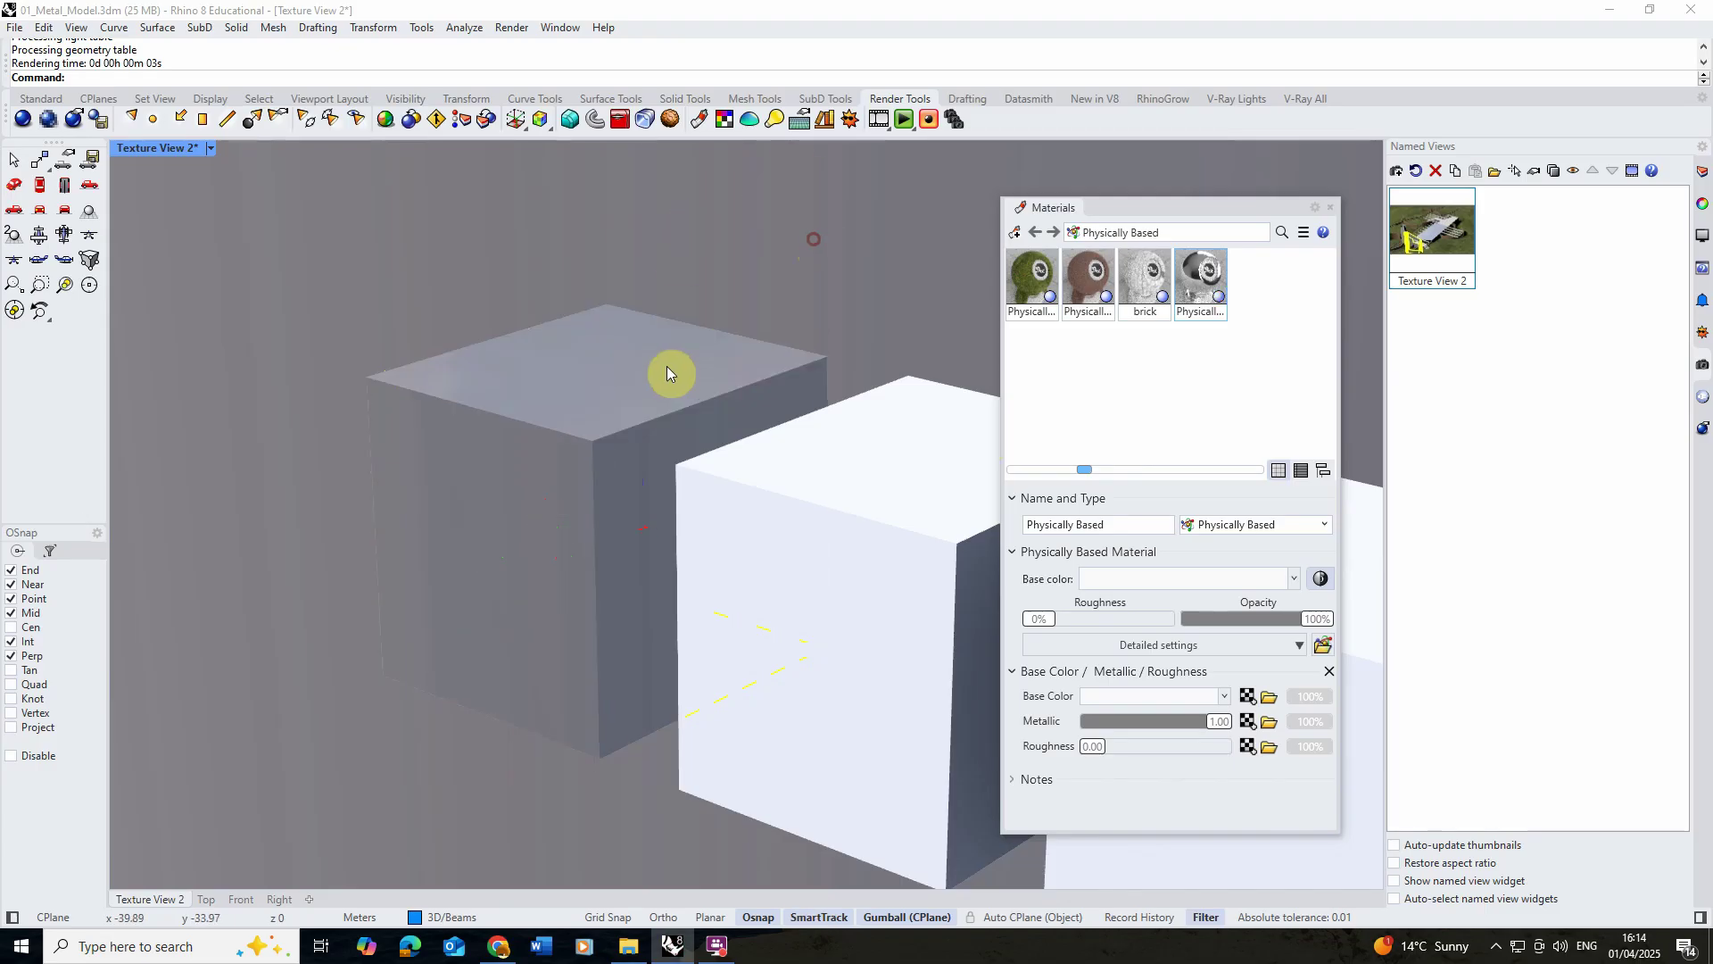
{"action": "left_click", "coordinate": [585, 406]}
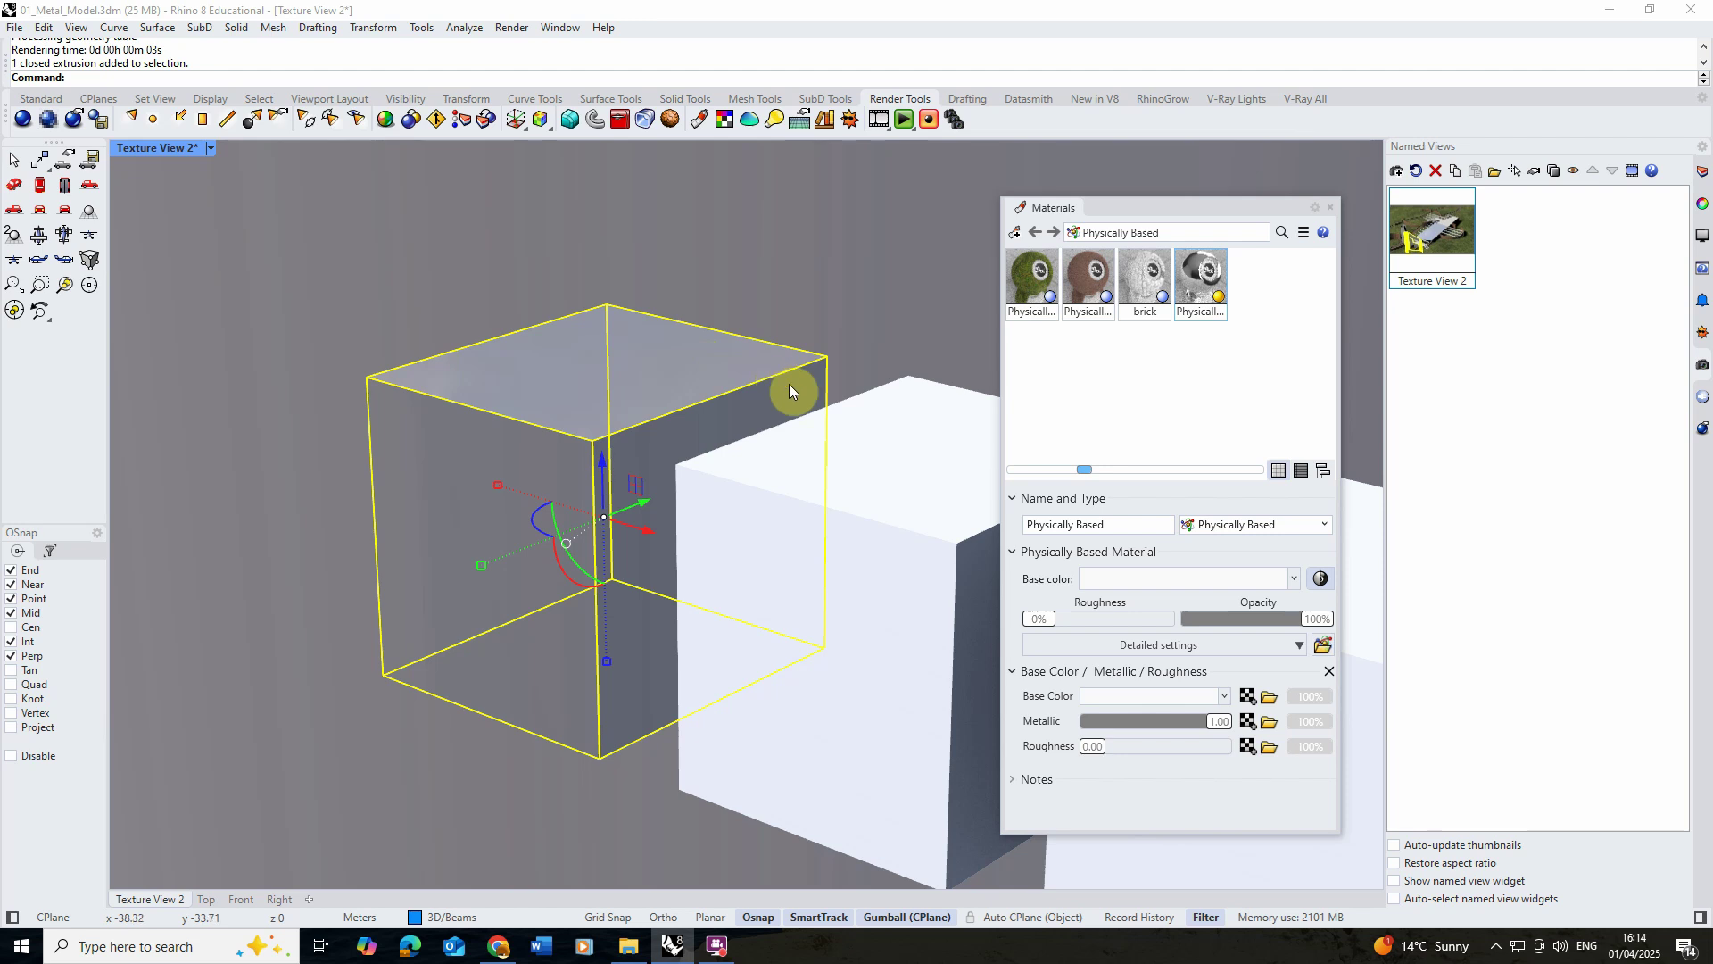
{"action": "left_click", "coordinate": [1268, 748]}
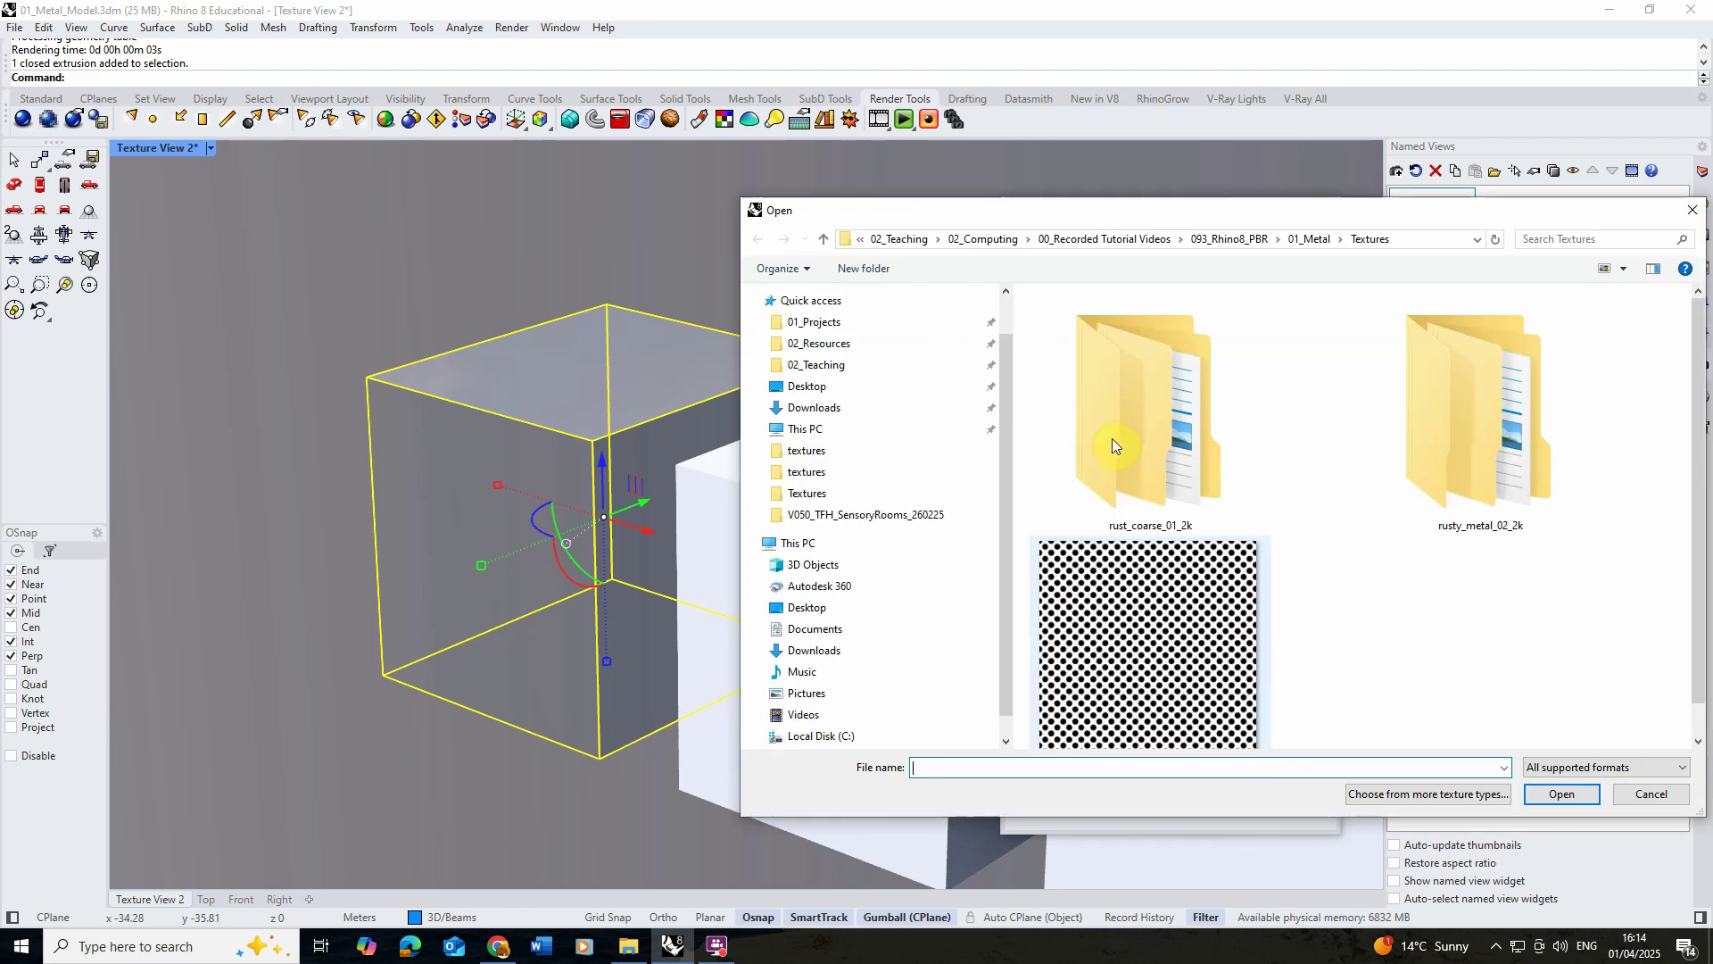
{"action": "double_click", "coordinate": [1446, 437]}
{"action": "double_click", "coordinate": [1134, 318]}
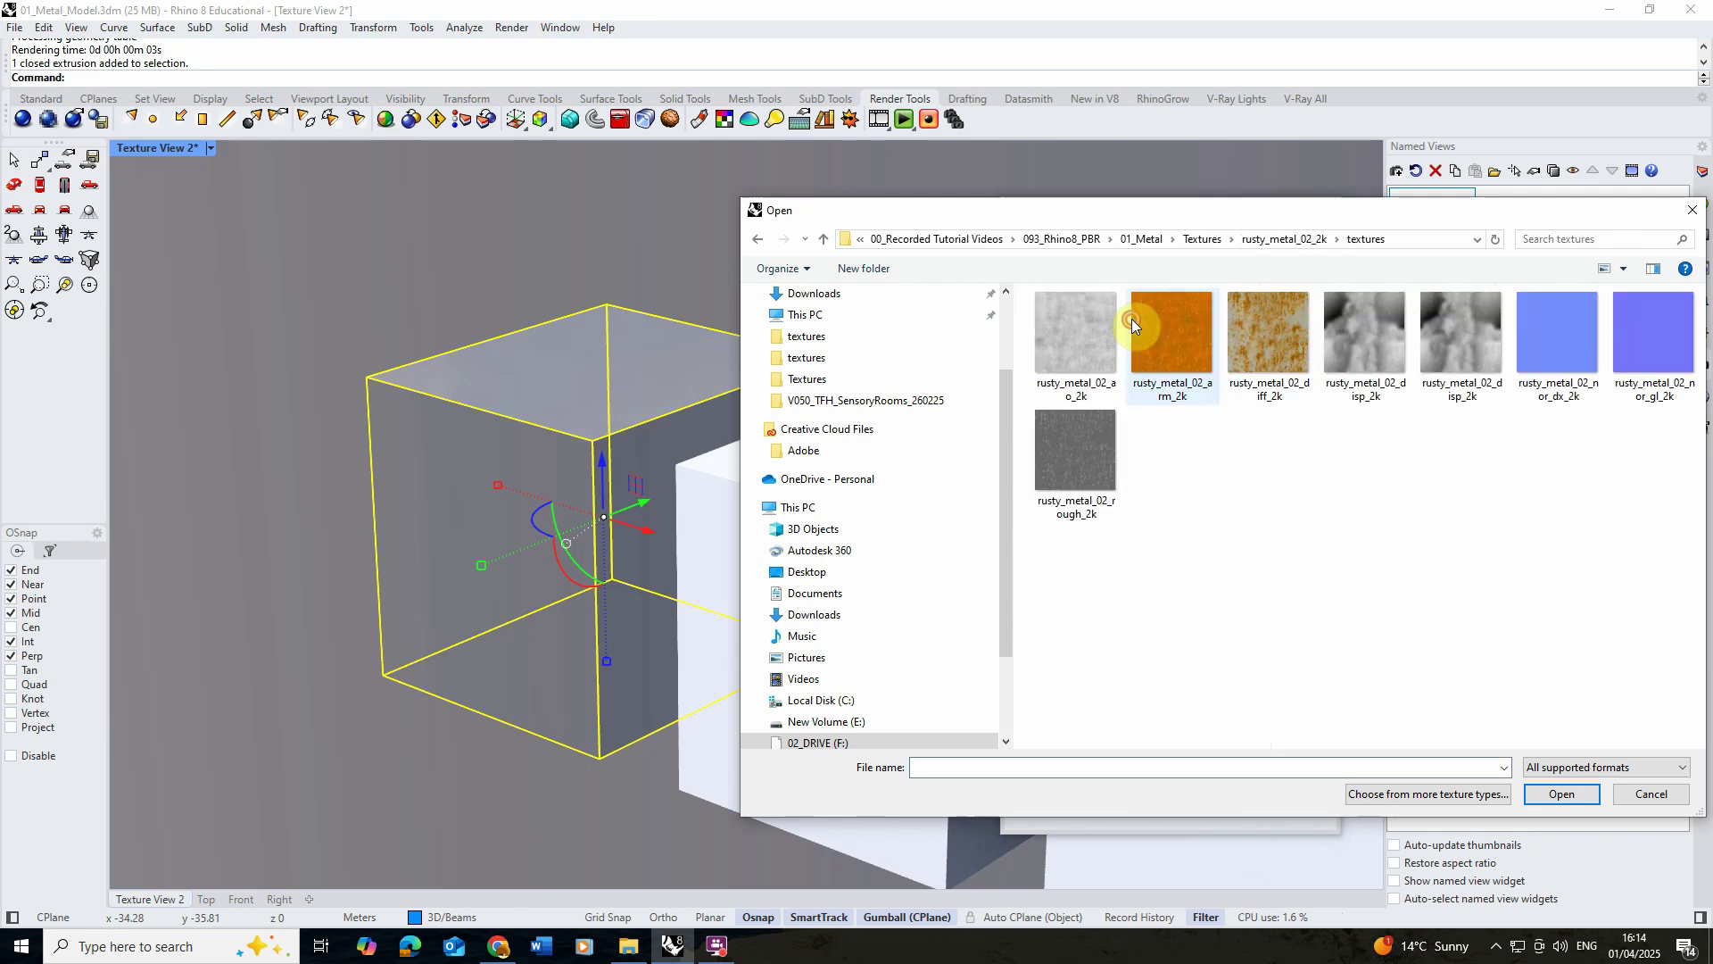
{"action": "left_click_drag", "start_coordinate": [1164, 210], "coordinate": [619, 172]}
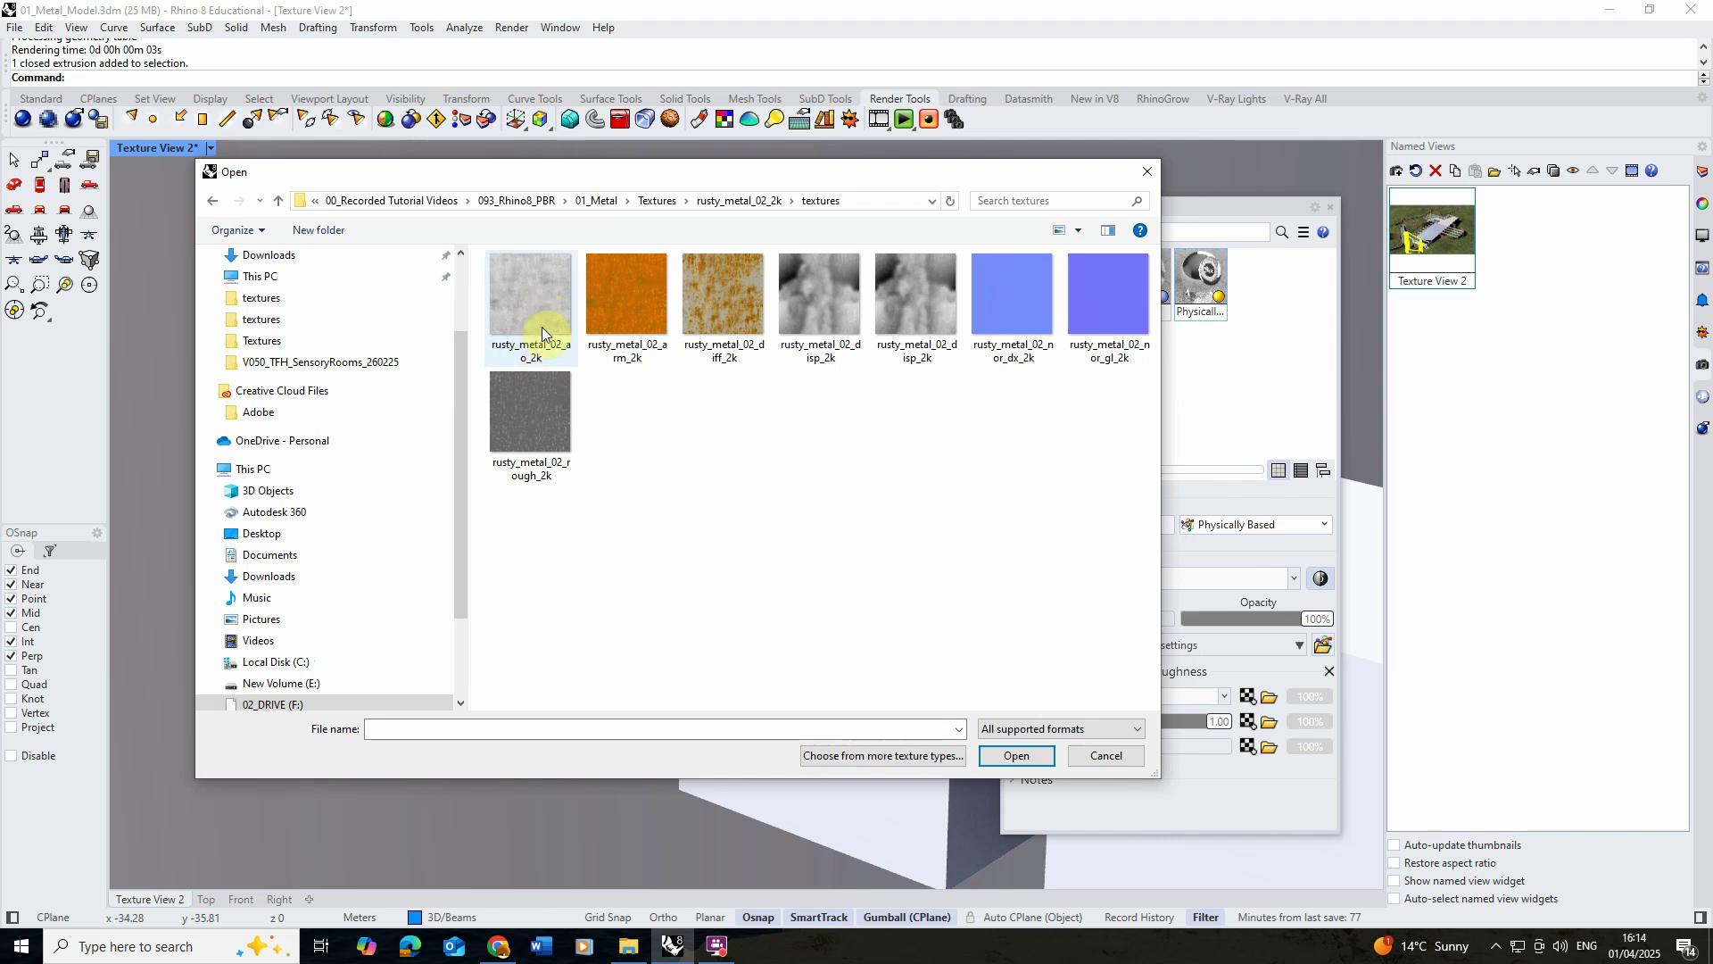
{"action": "left_click", "coordinate": [532, 289]}
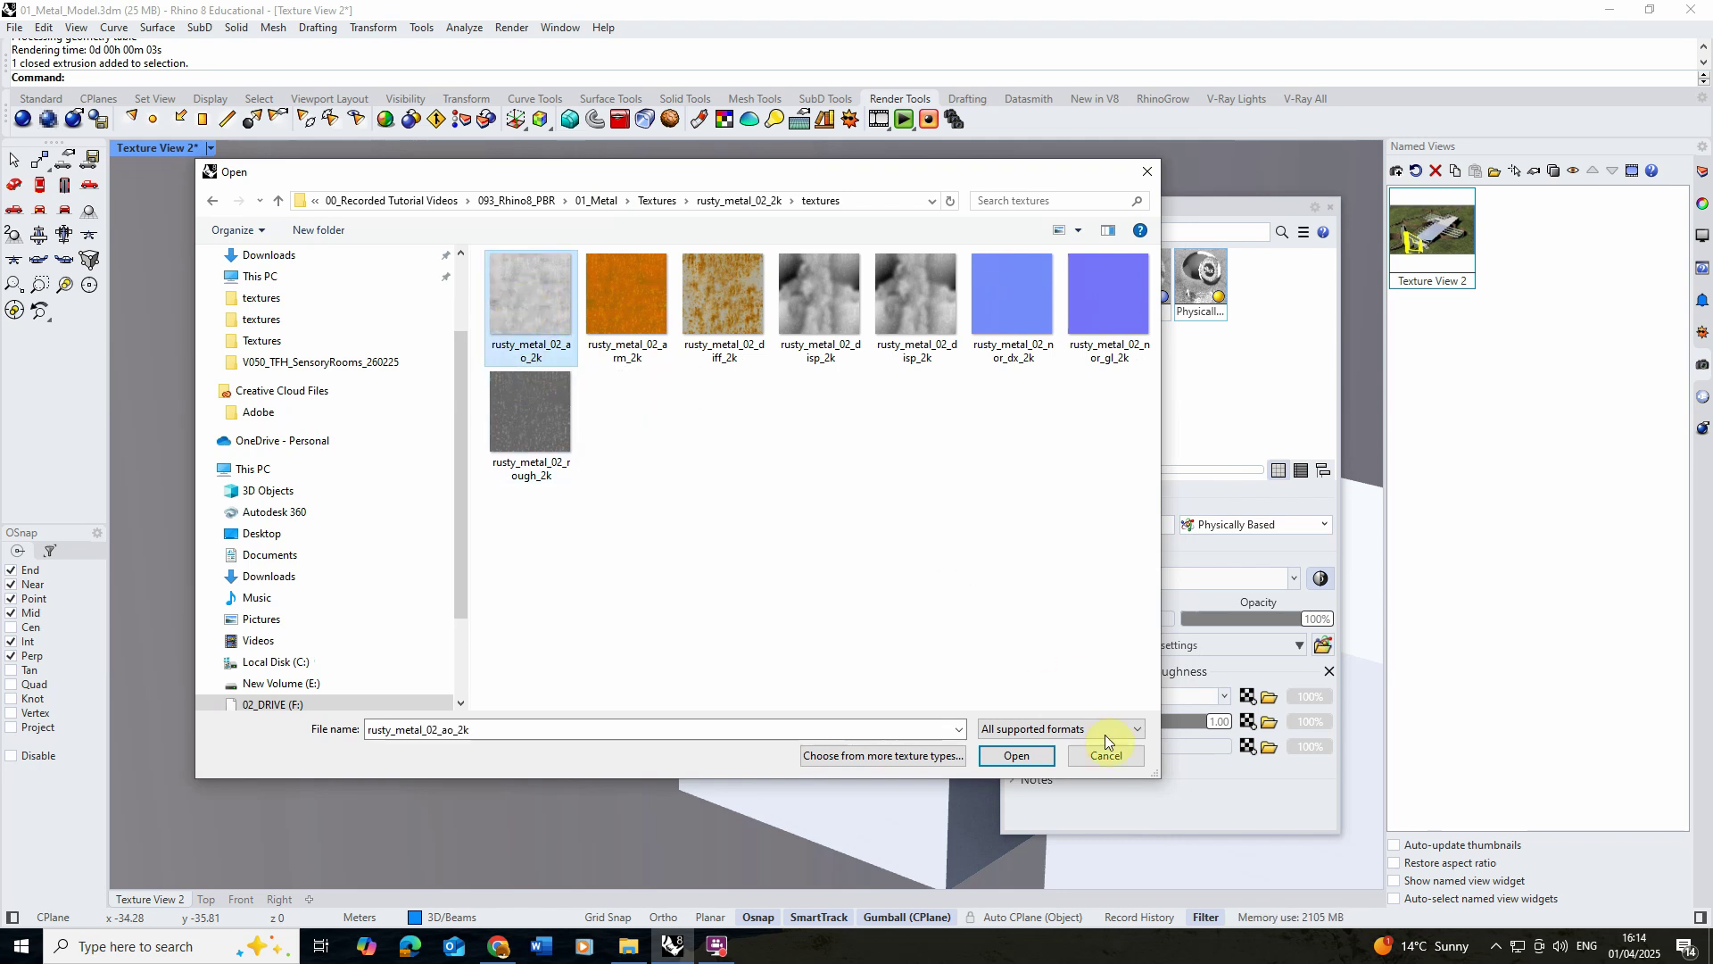
{"action": "left_click", "coordinate": [1016, 755]}
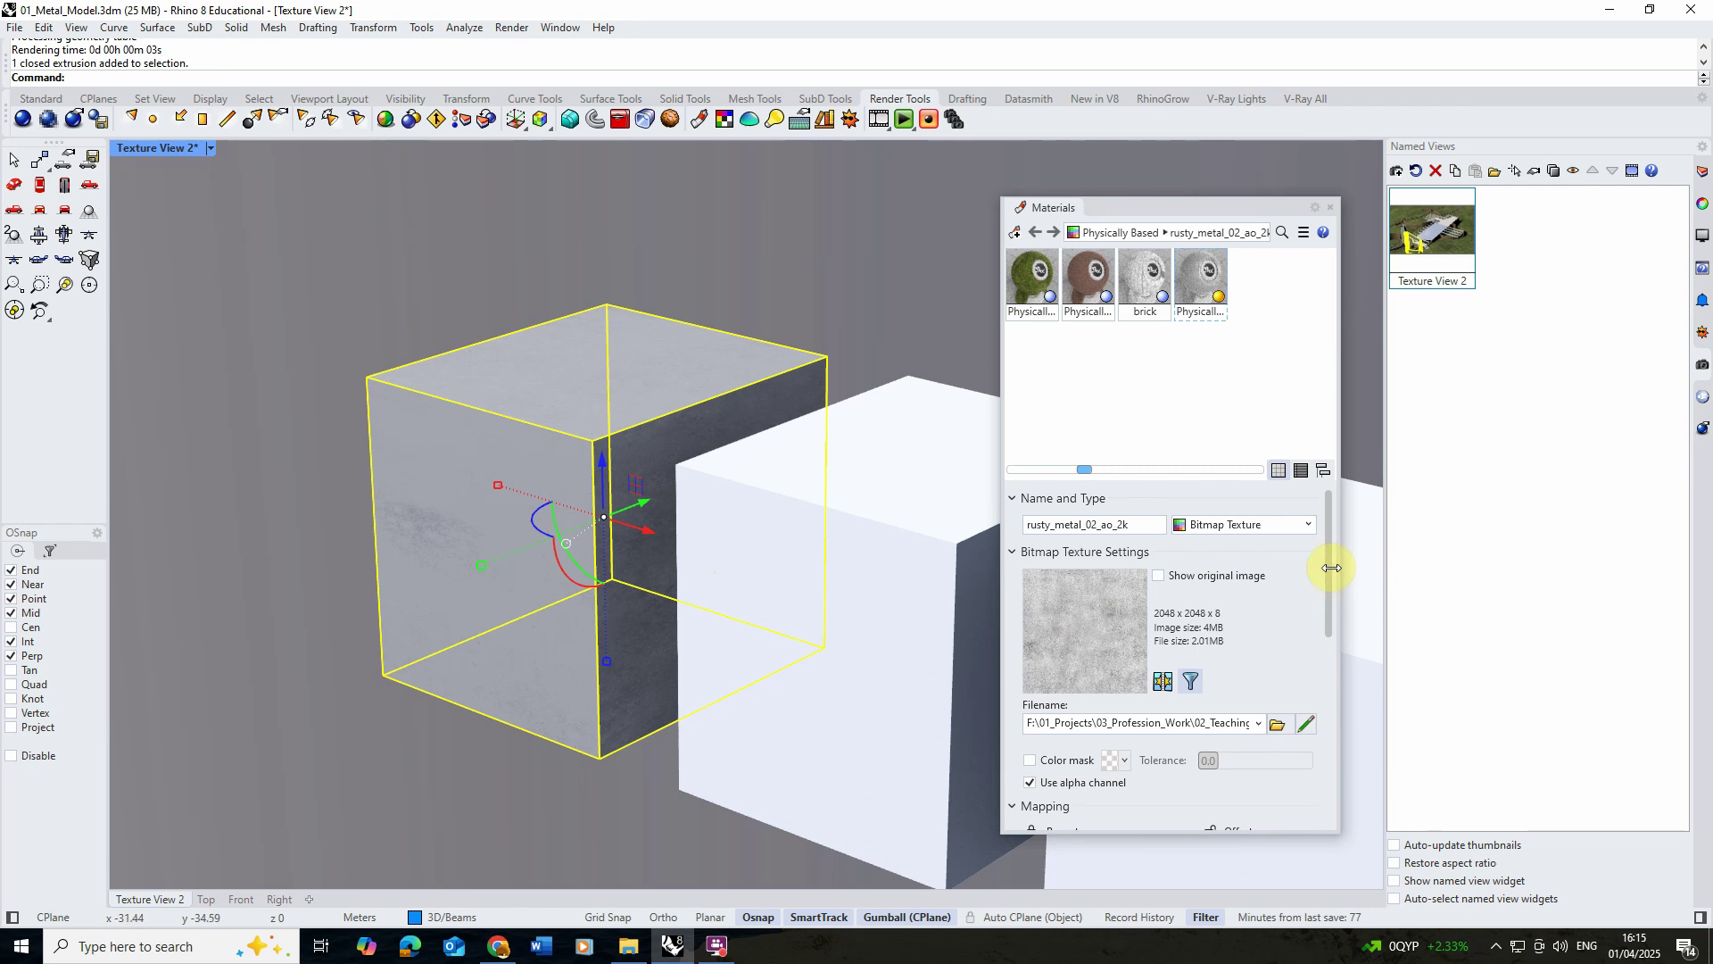
Lower the Multiplier in the rusty_metal_02_ao_2k texture's color adjustment, trying 0.60 and settling on 0.40.
{"action": "left_click_drag", "start_coordinate": [1329, 568], "coordinate": [1322, 643]}
{"action": "scroll", "coordinate": [1322, 644], "scroll_direction": "down", "scroll_amount": 3}
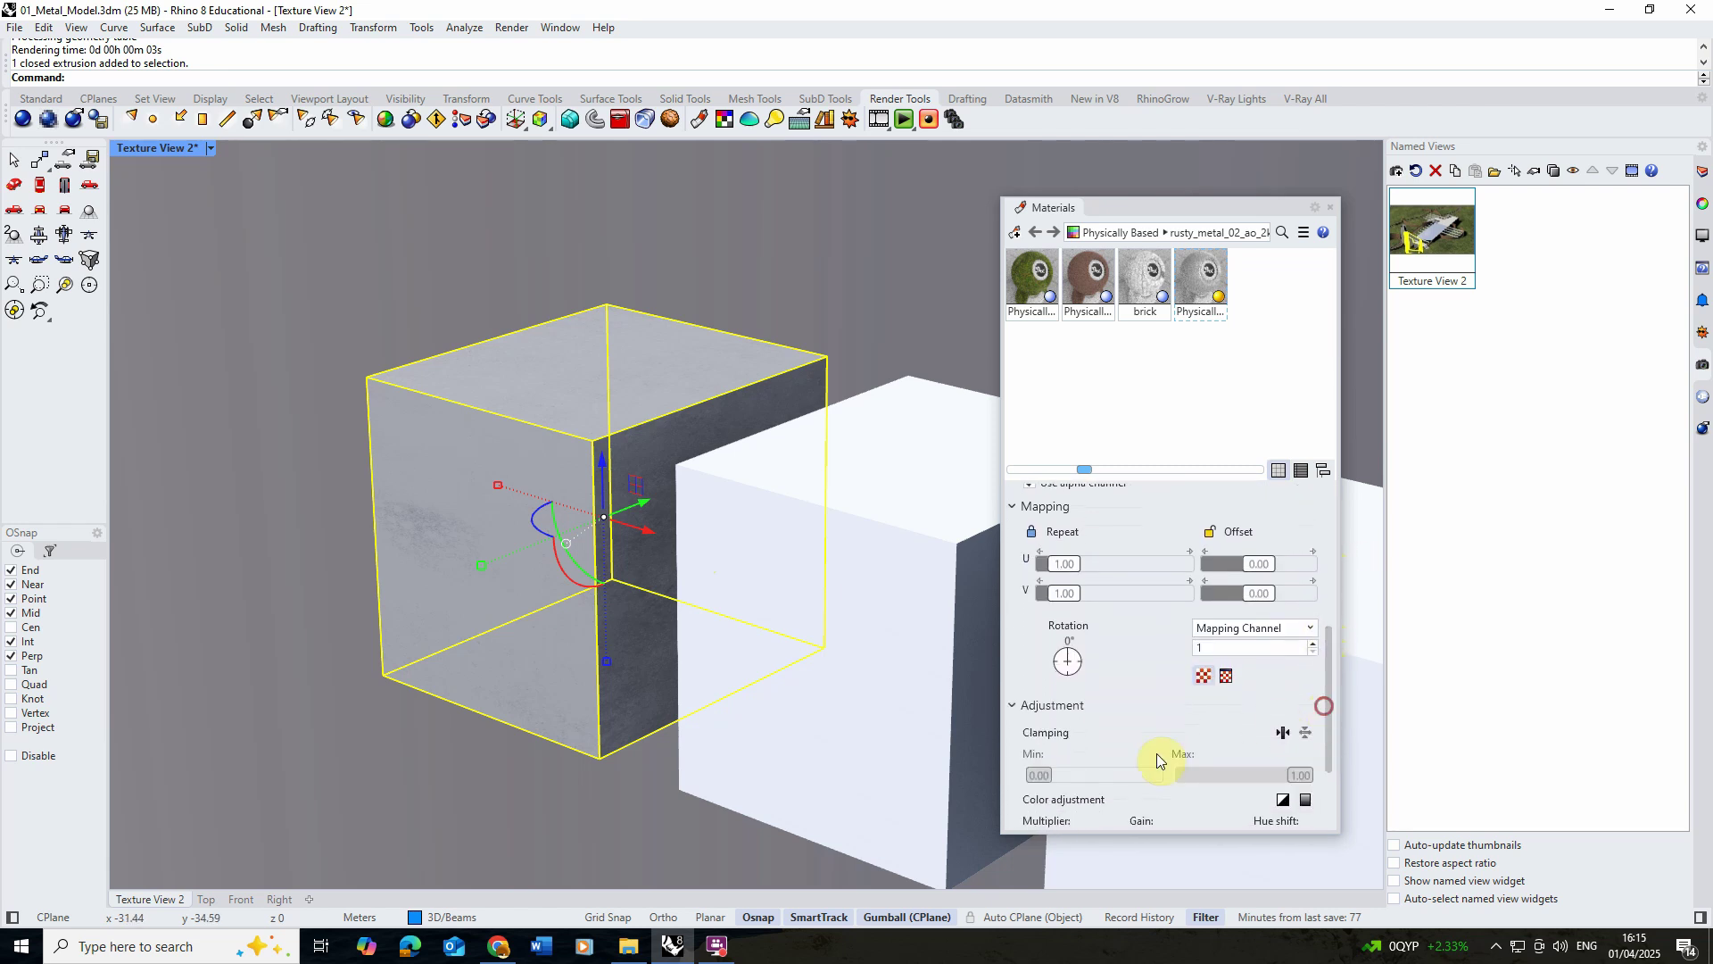
{"action": "scroll", "coordinate": [1326, 662], "scroll_direction": "down", "scroll_amount": 2}
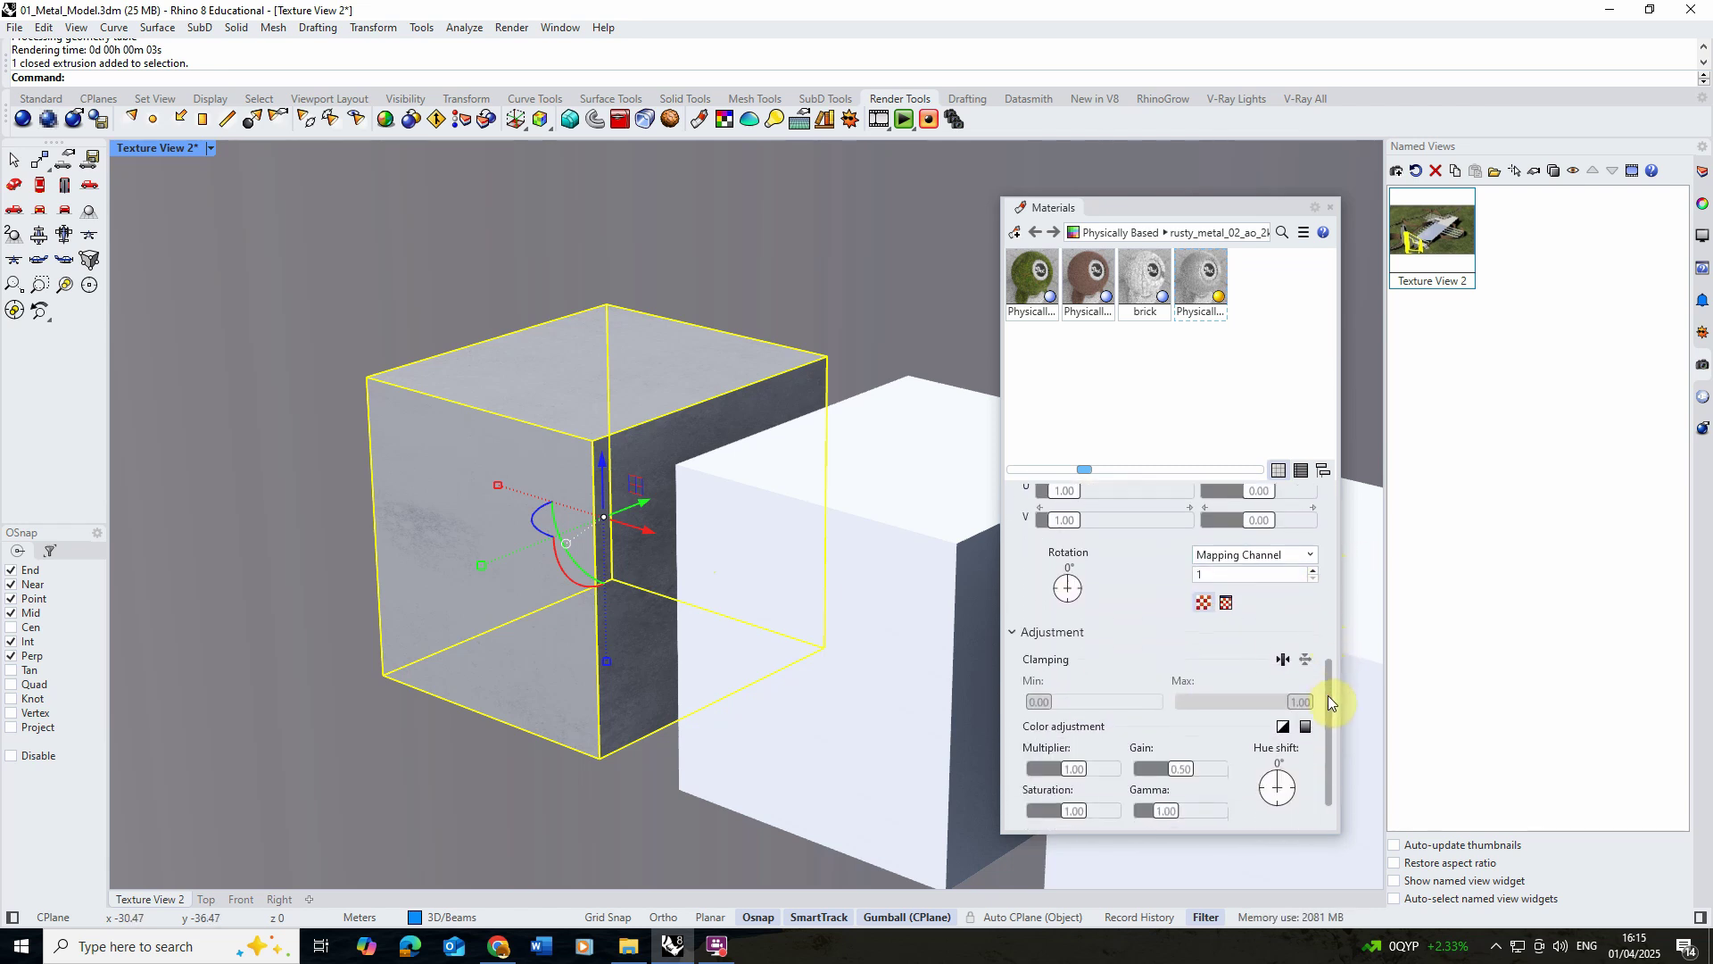
{"action": "left_click", "coordinate": [1075, 752]}
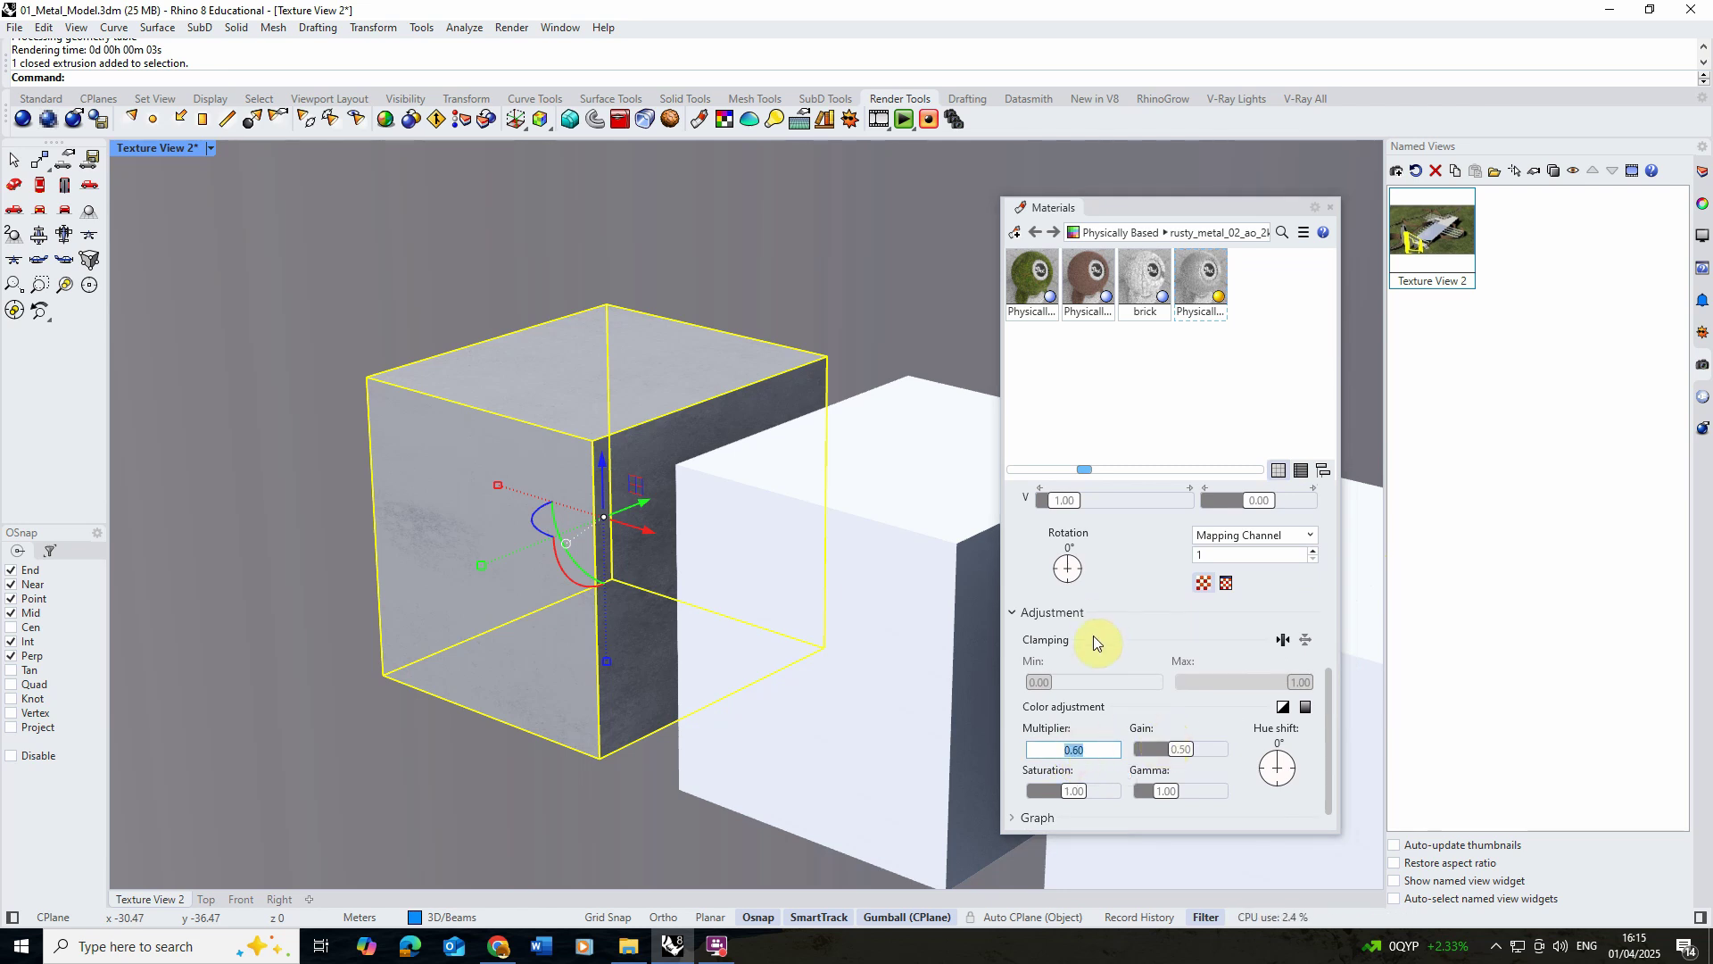
{"action": "key", "text": "Return"}
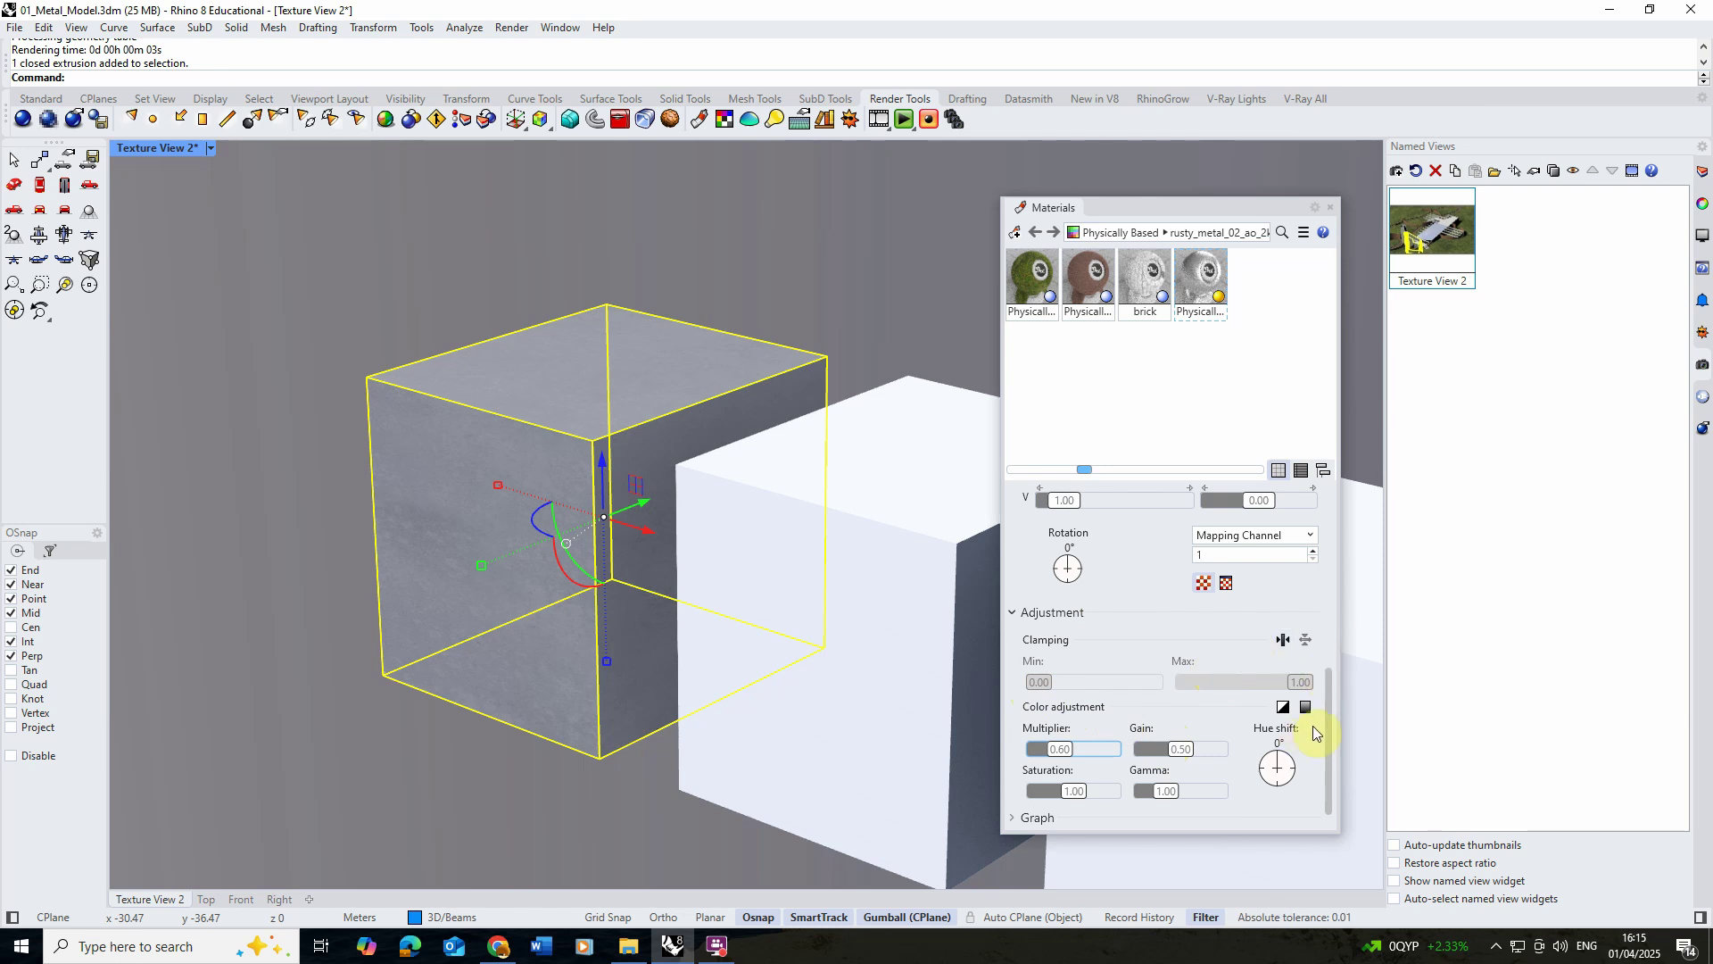
{"action": "left_click", "coordinate": [1073, 753]}
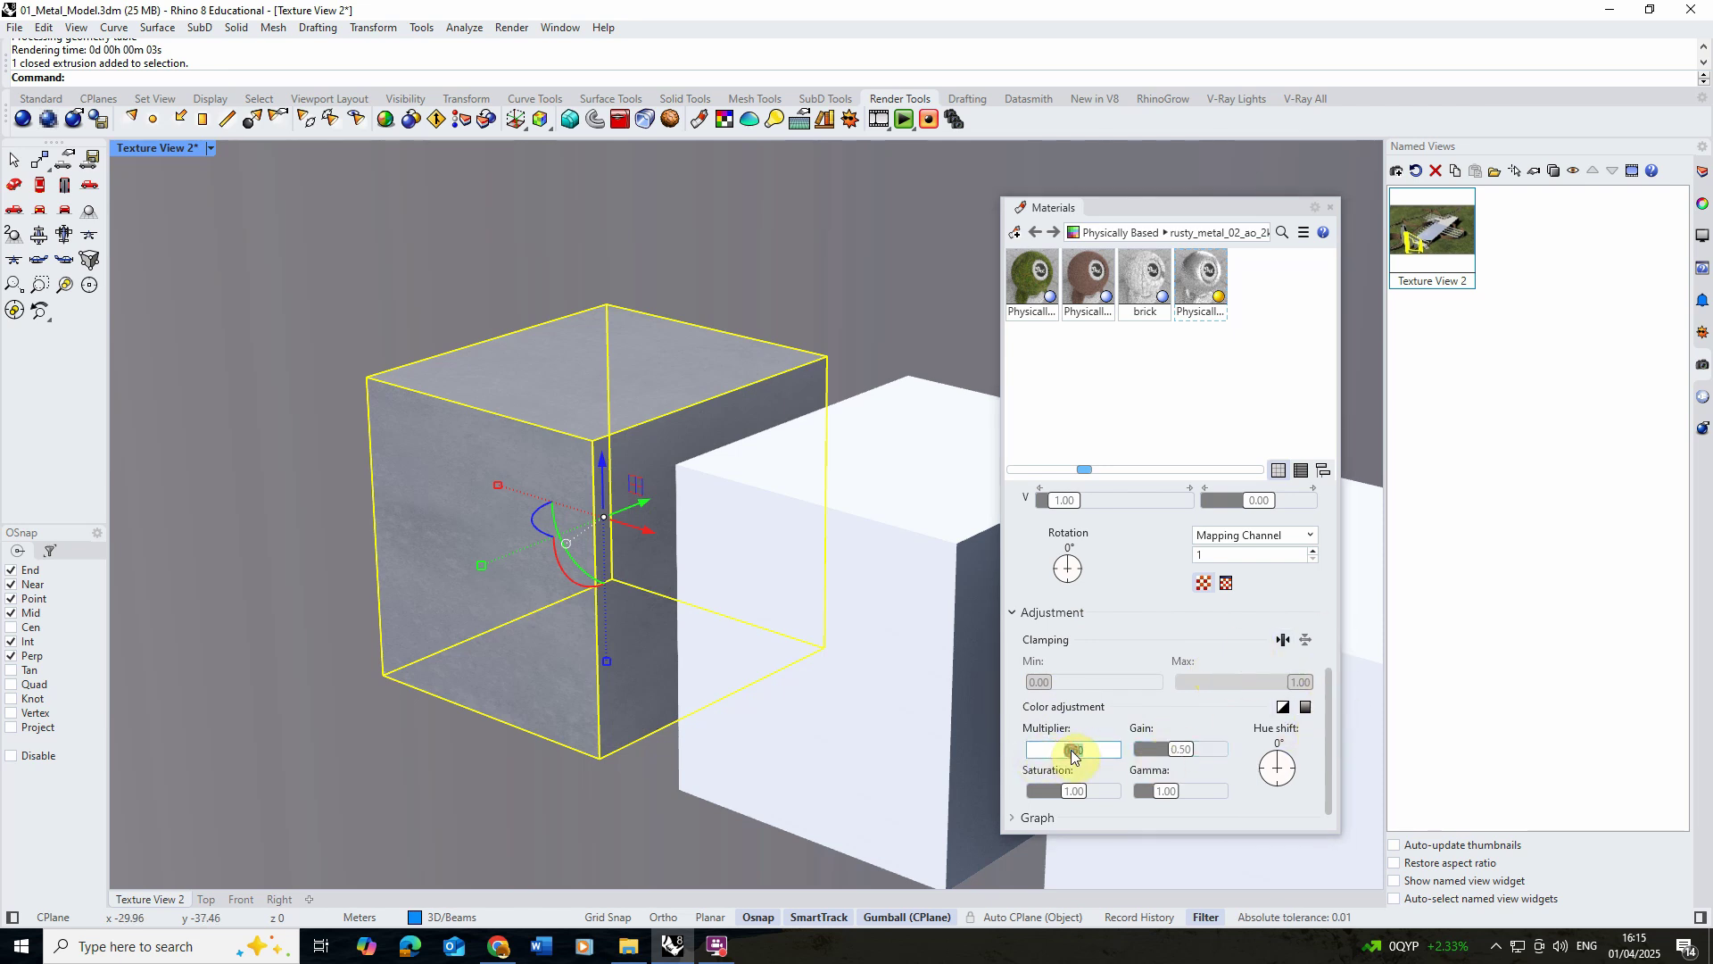
{"action": "type", "text": "0.4"}
{"action": "key", "text": "Return"}
{"action": "left_click", "coordinate": [1200, 283]}
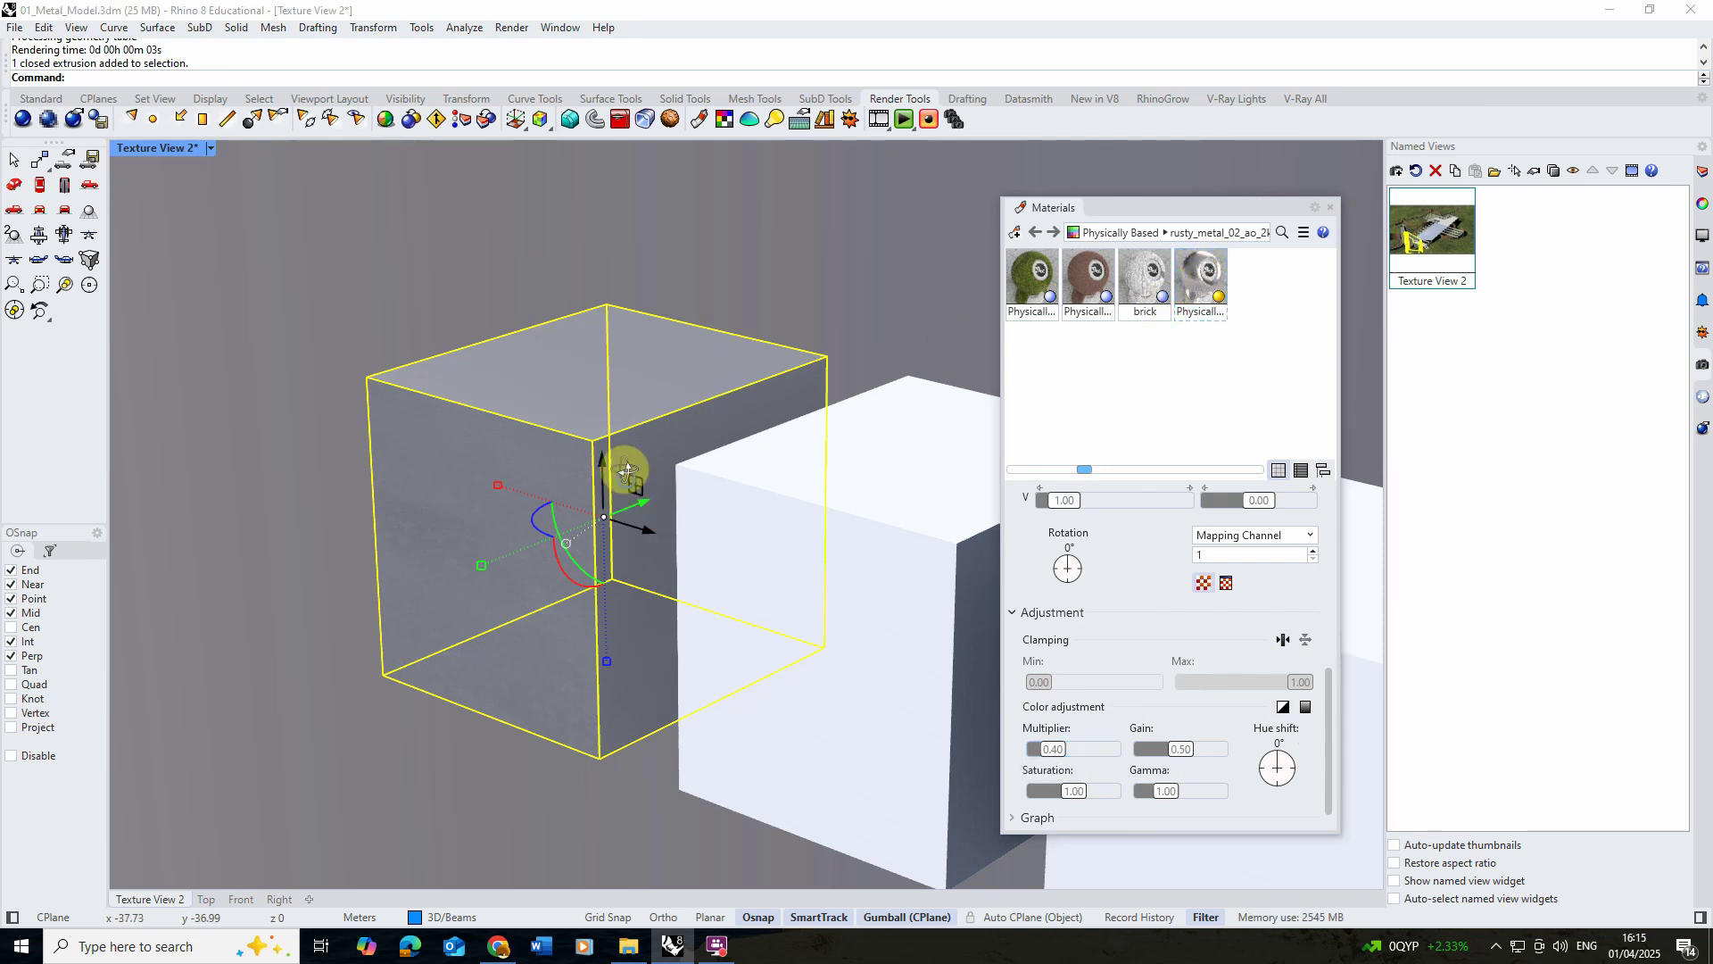
Render a preview of the cubes to check the metal's roughness texture, and close the render window.
{"action": "right_click_drag", "start_coordinate": [624, 470], "coordinate": [539, 625]}
{"action": "right_click_drag", "start_coordinate": [535, 367], "coordinate": [660, 359]}
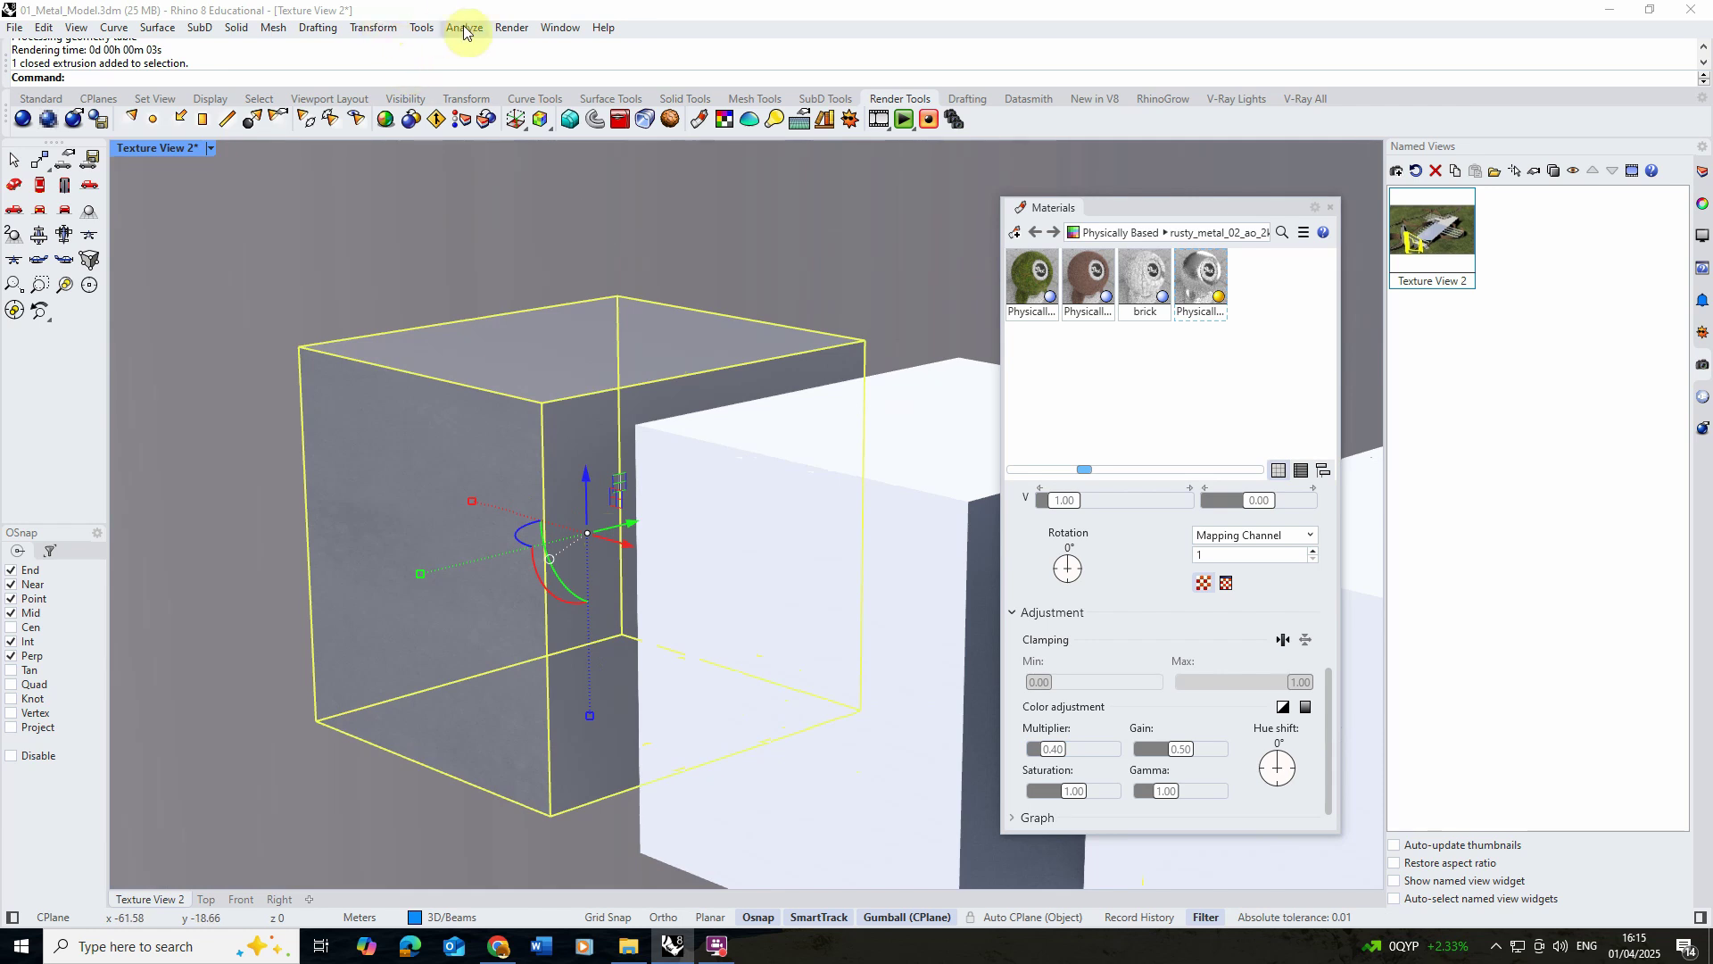
{"action": "left_click", "coordinate": [511, 26]}
{"action": "left_click", "coordinate": [556, 77]}
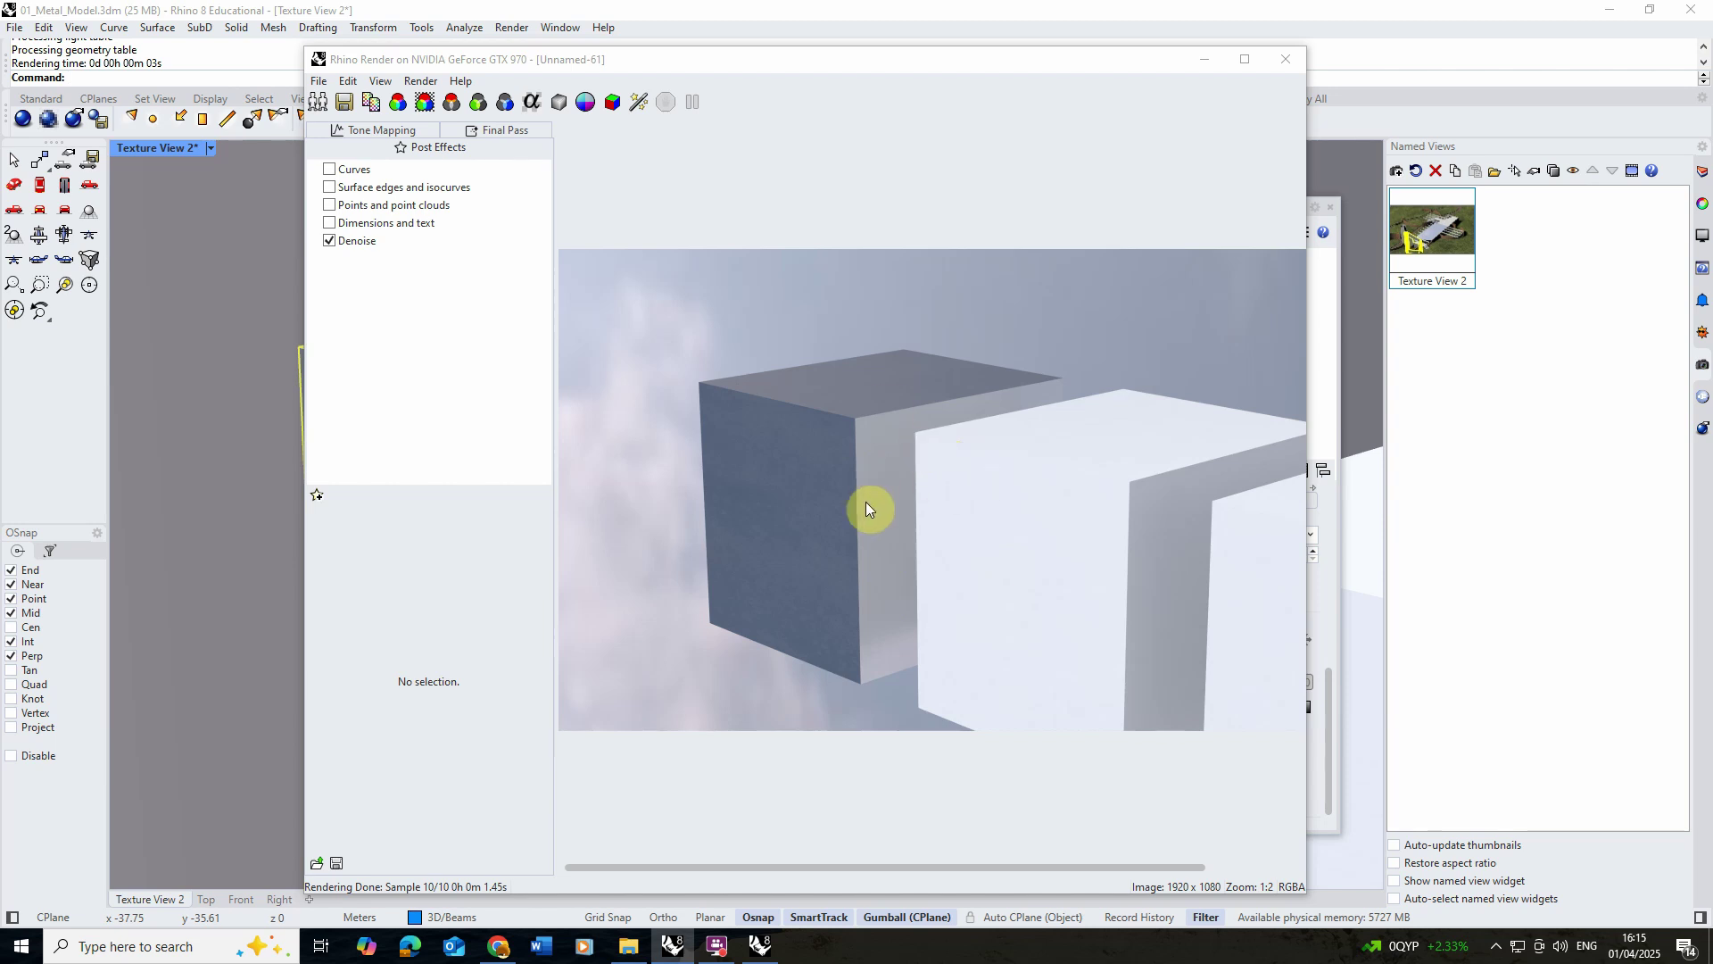
{"action": "left_click", "coordinate": [1290, 62]}
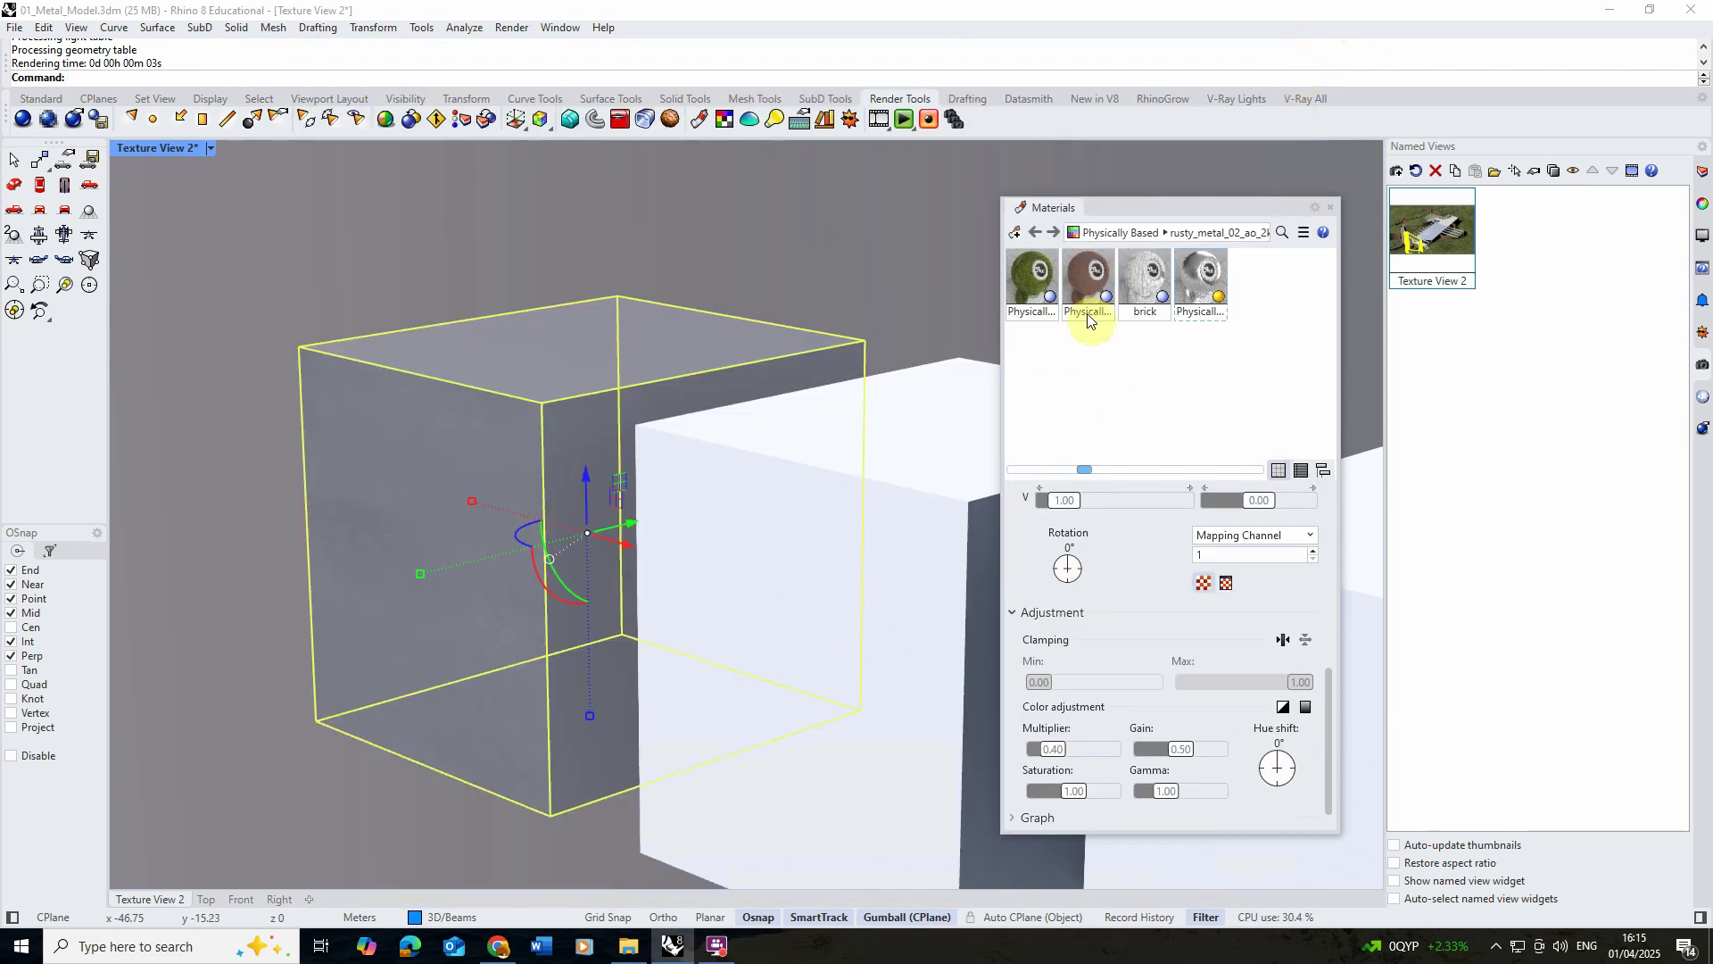
Create a new Physically Based material and name it Rust.
{"action": "left_click", "coordinate": [1017, 235]}
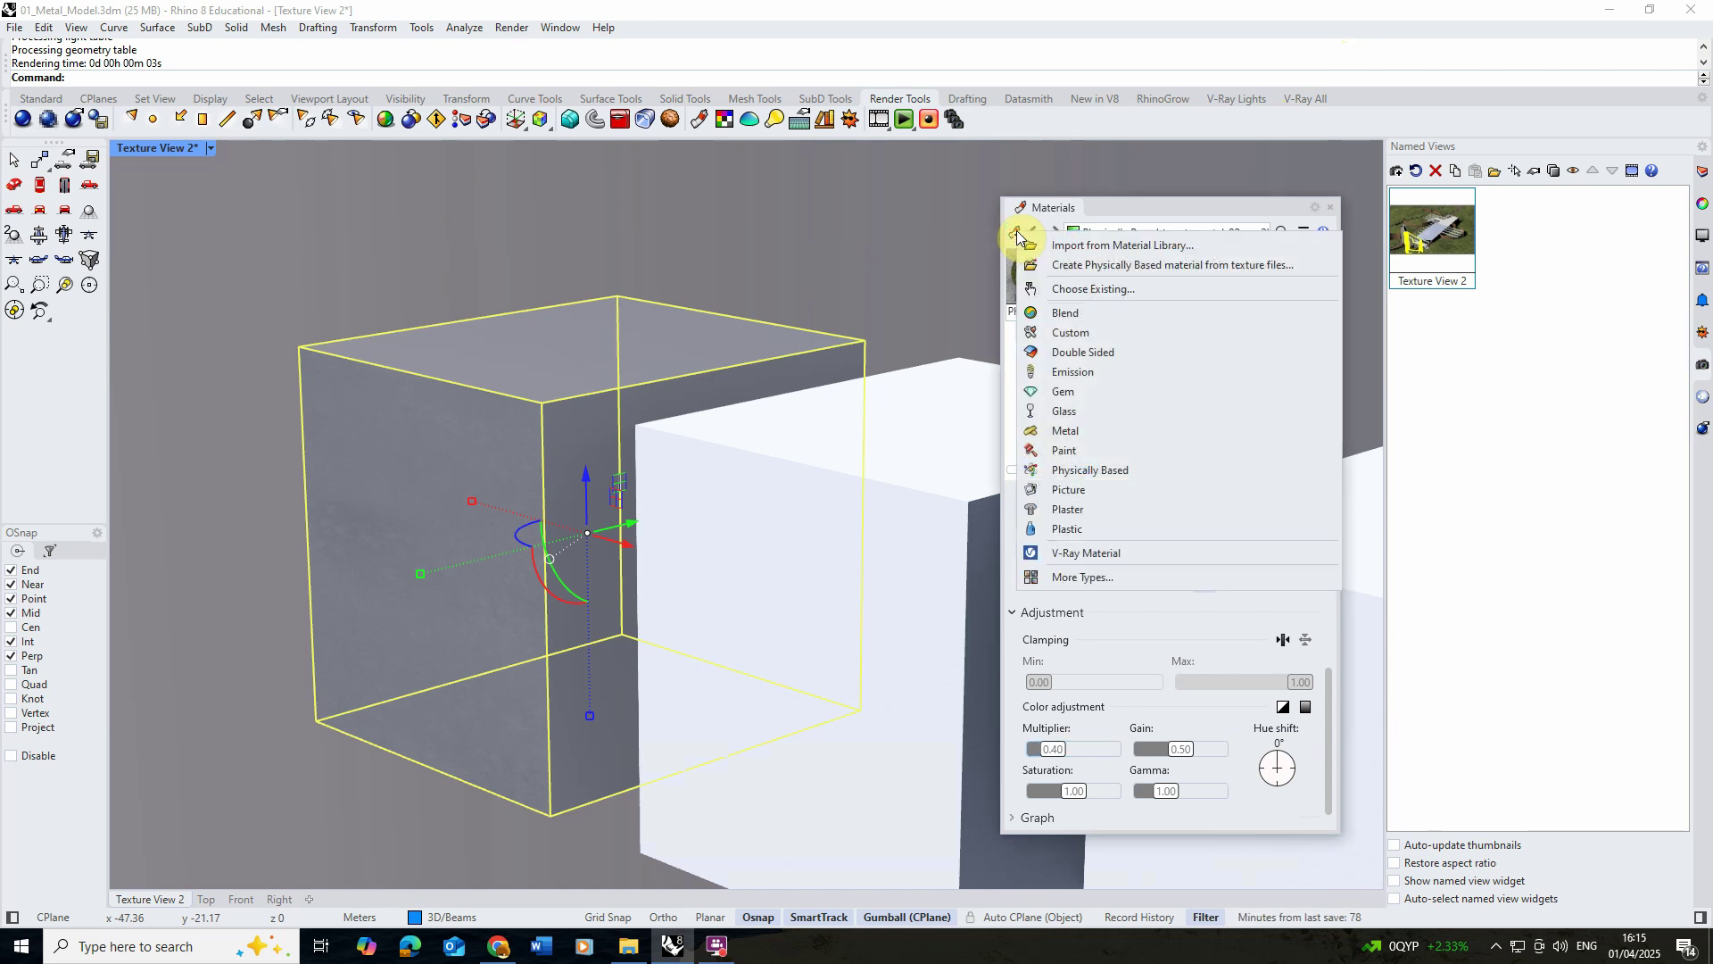
{"action": "left_click", "coordinate": [1092, 471]}
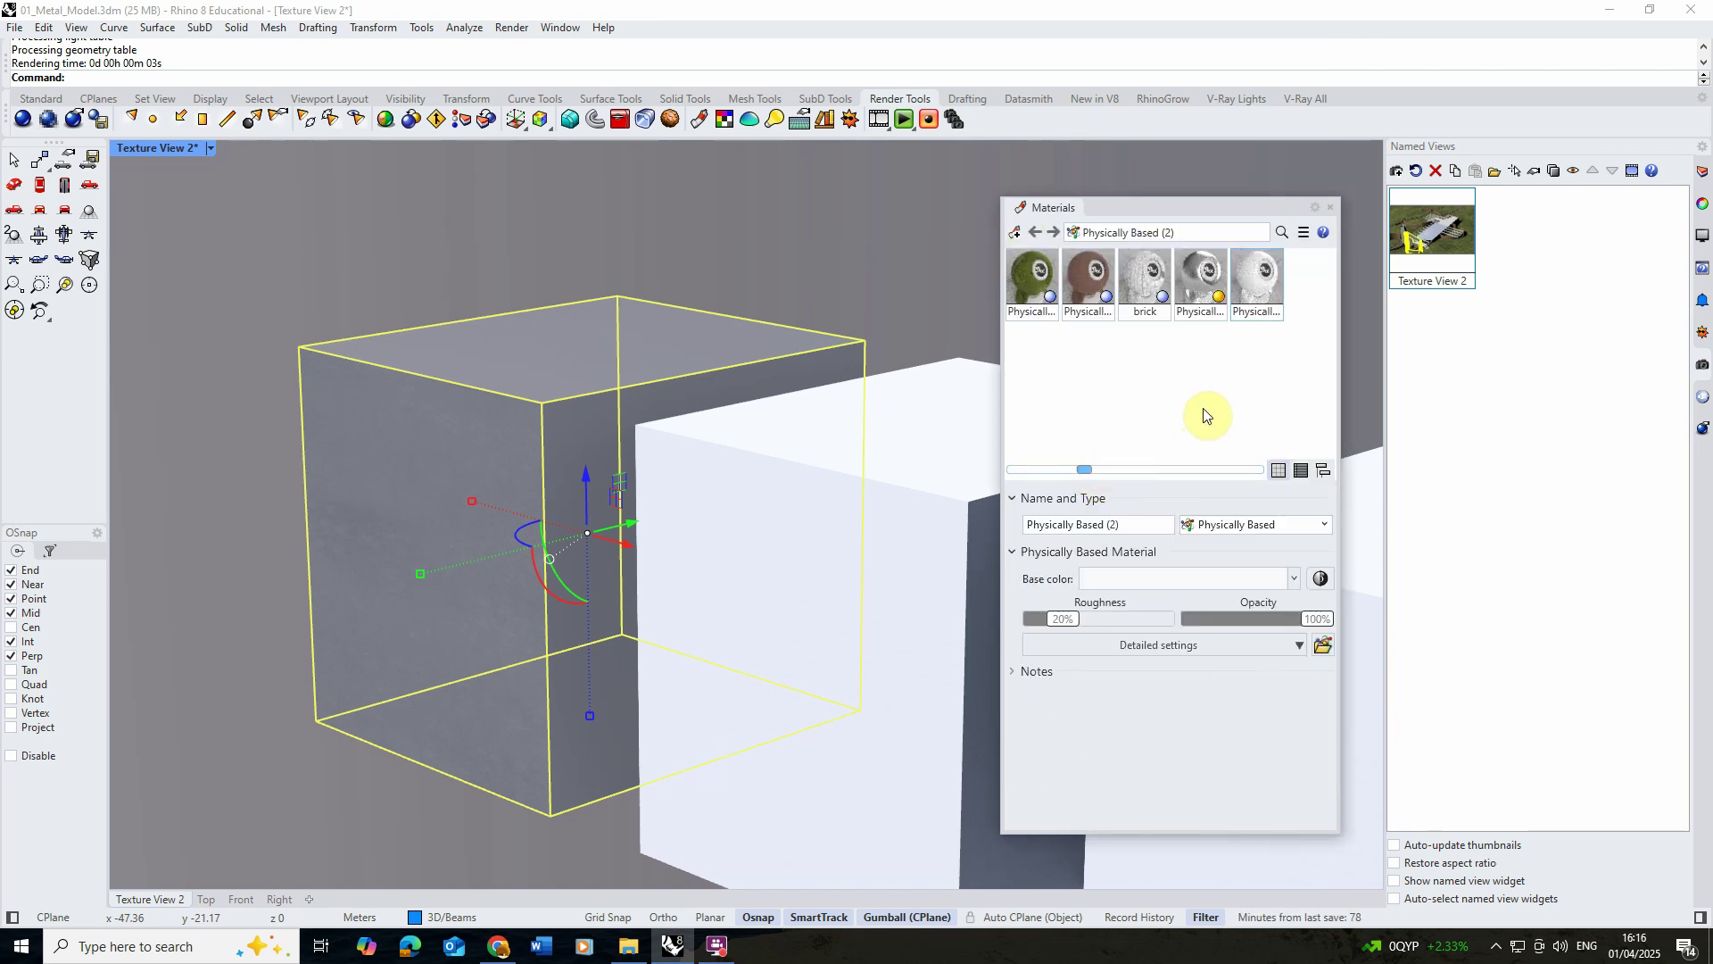
{"action": "triple_click", "coordinate": [1128, 522]}
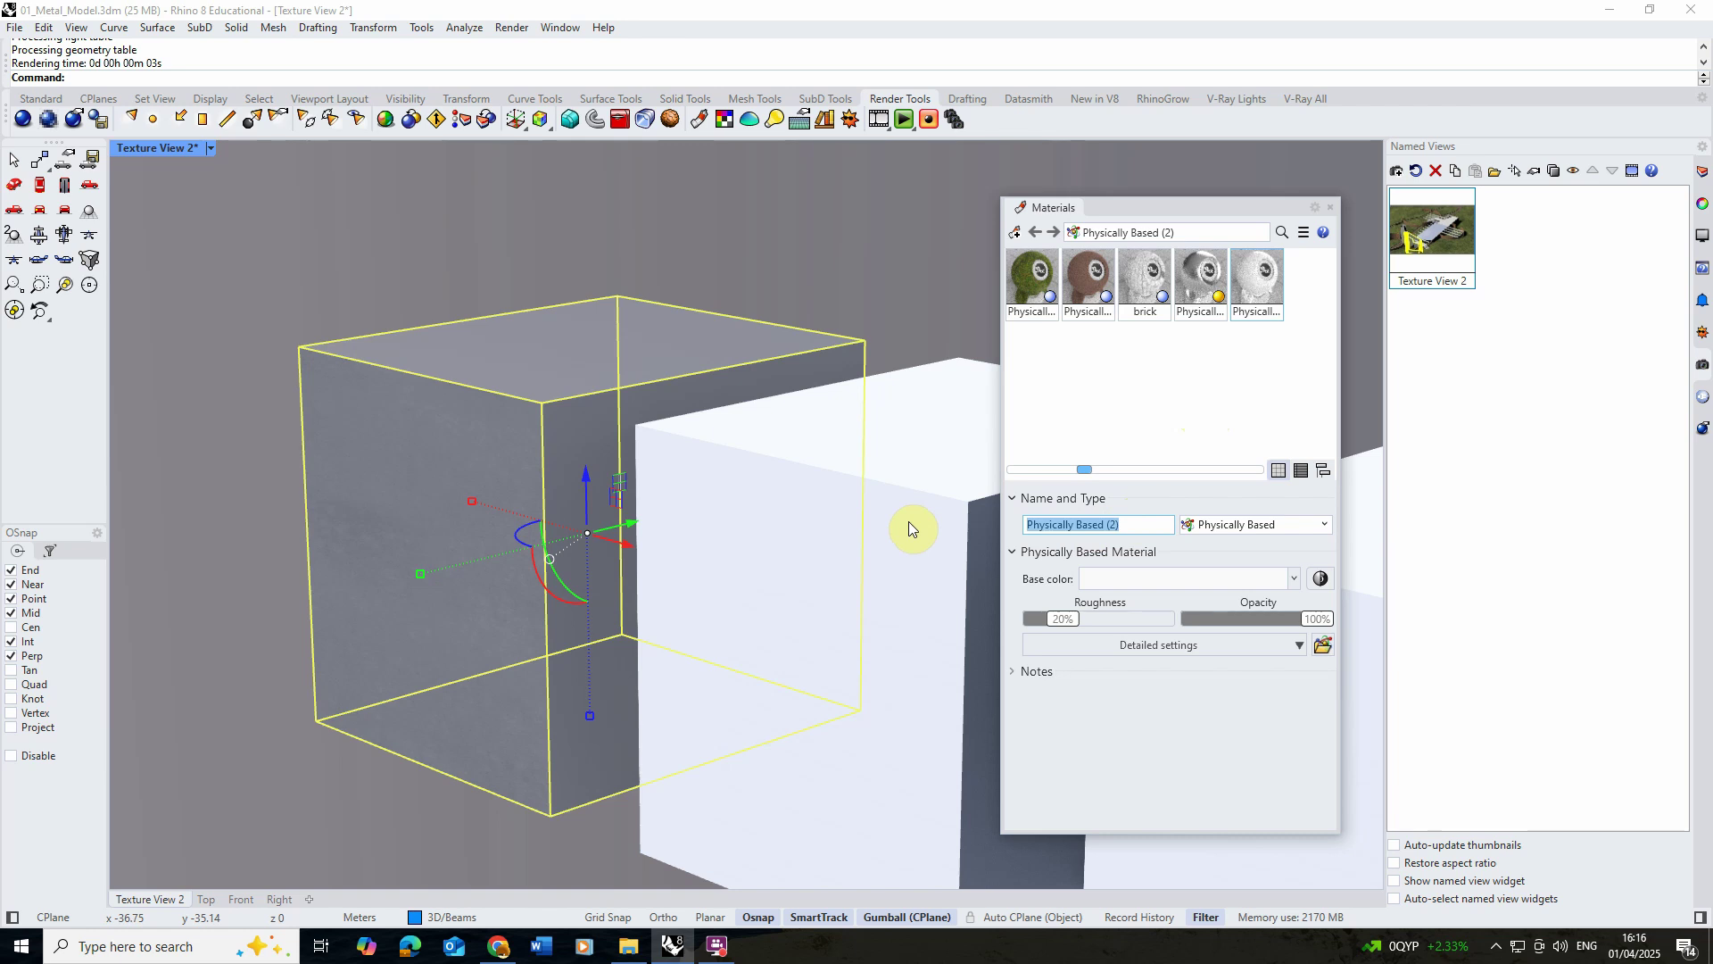
{"action": "type", "text": "Rust"}
{"action": "key", "text": "Return"}
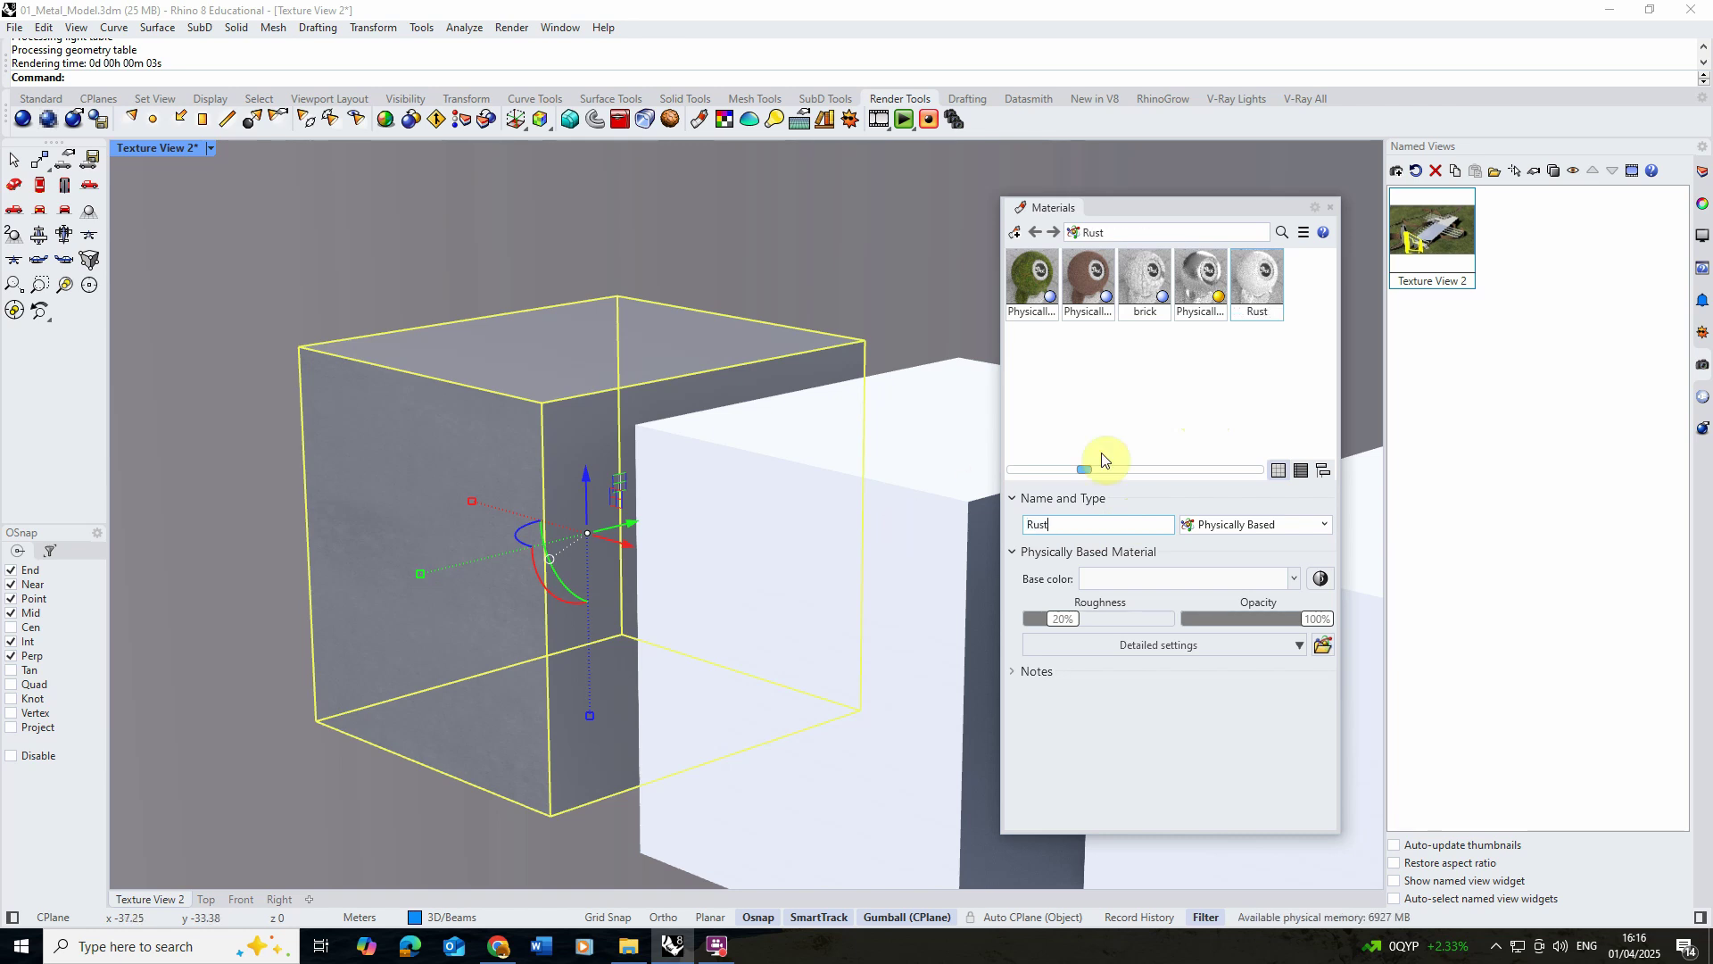
Rename the metallic cube's Physically Based material as Metal.
{"action": "left_click", "coordinate": [1201, 281]}
{"action": "triple_click", "coordinate": [1051, 526]}
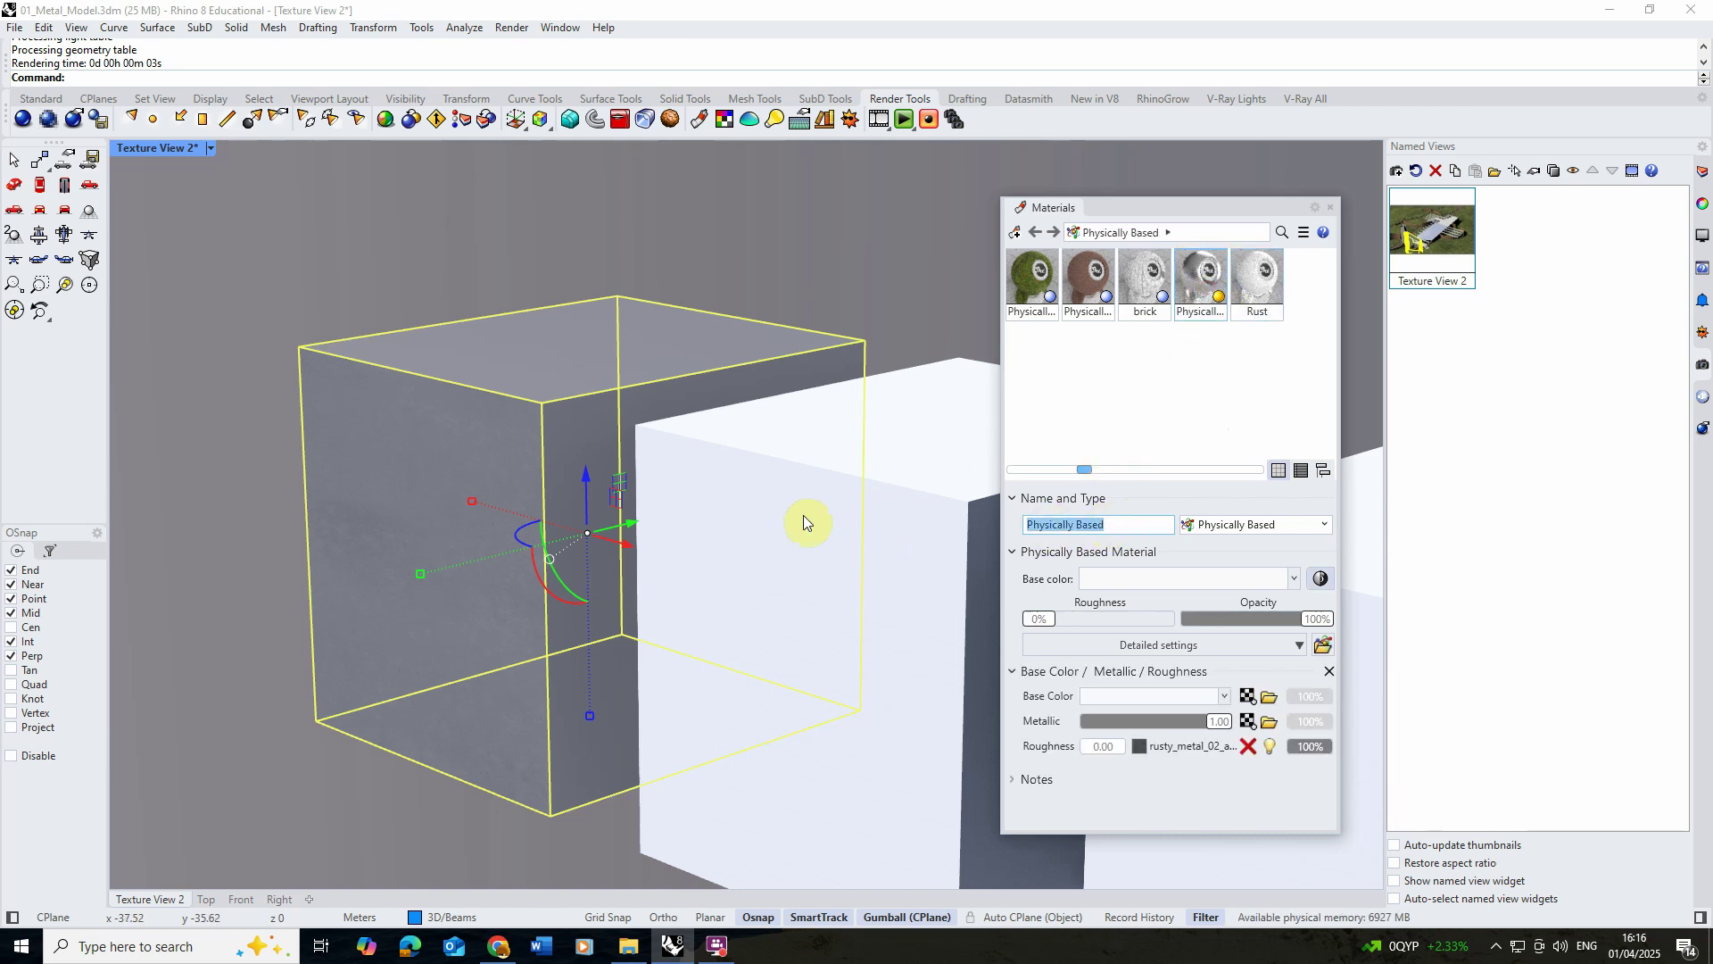
{"action": "type", "text": "Metal"}
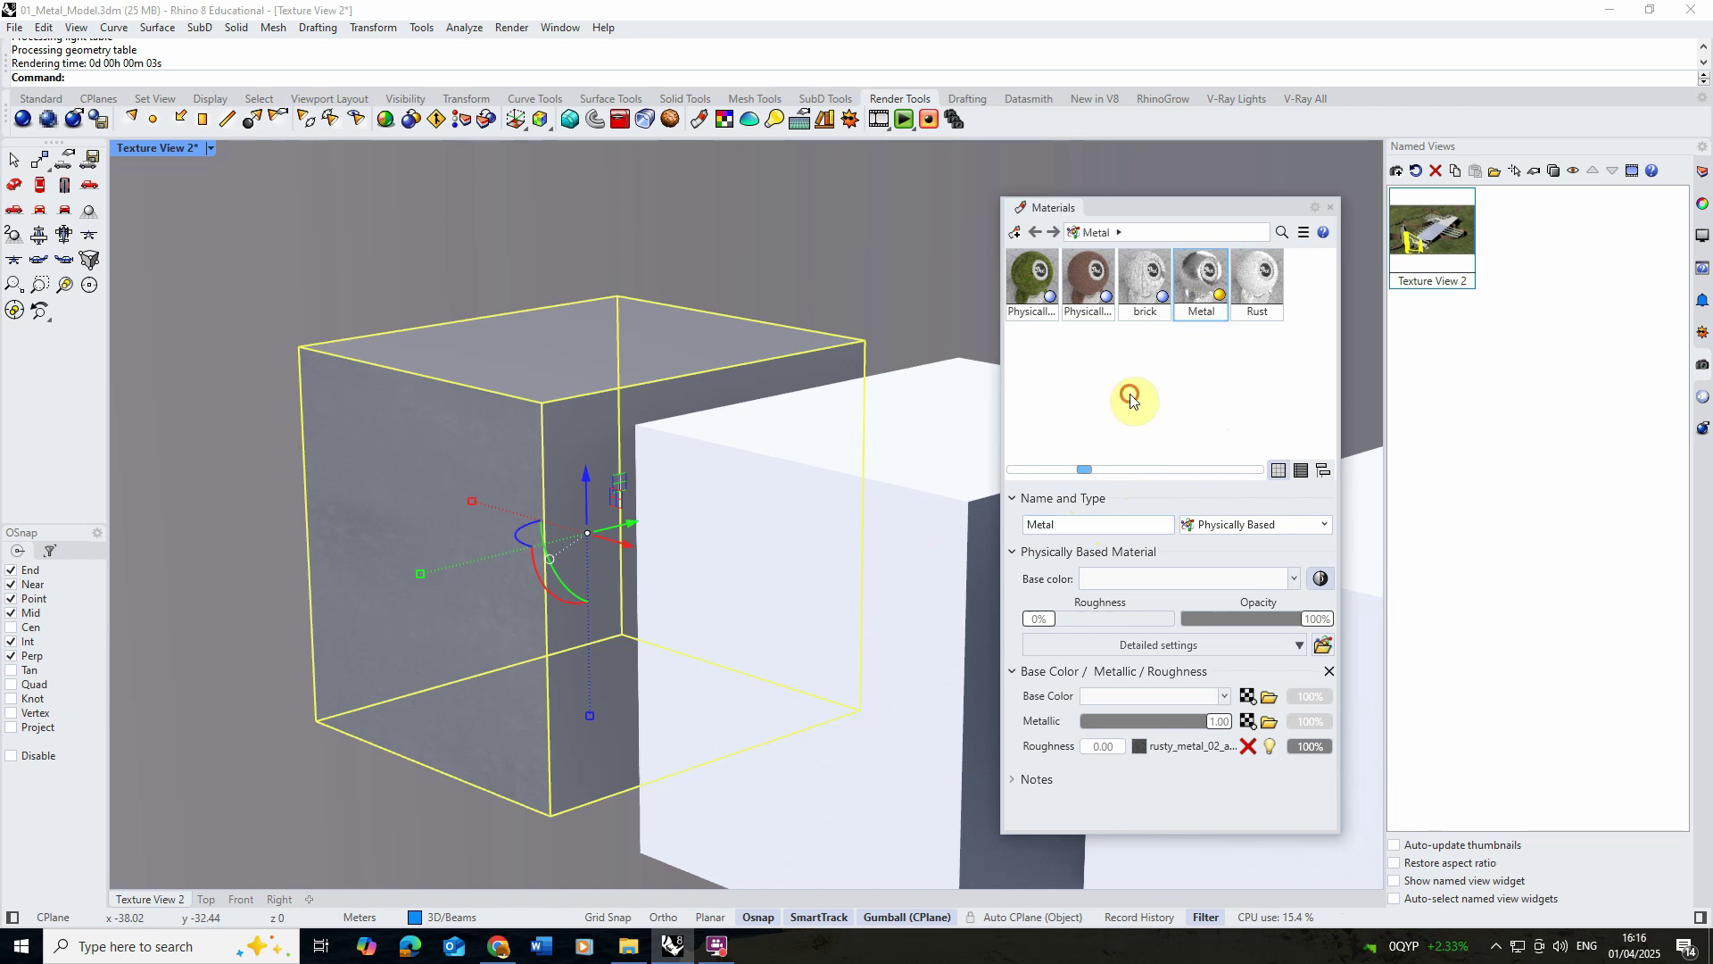
{"action": "key", "text": "Return"}
Add the Base Color / Metallic / Roughness detailed settings to the Rust material.
{"action": "left_click", "coordinate": [1256, 278]}
{"action": "left_click", "coordinate": [1106, 652]}
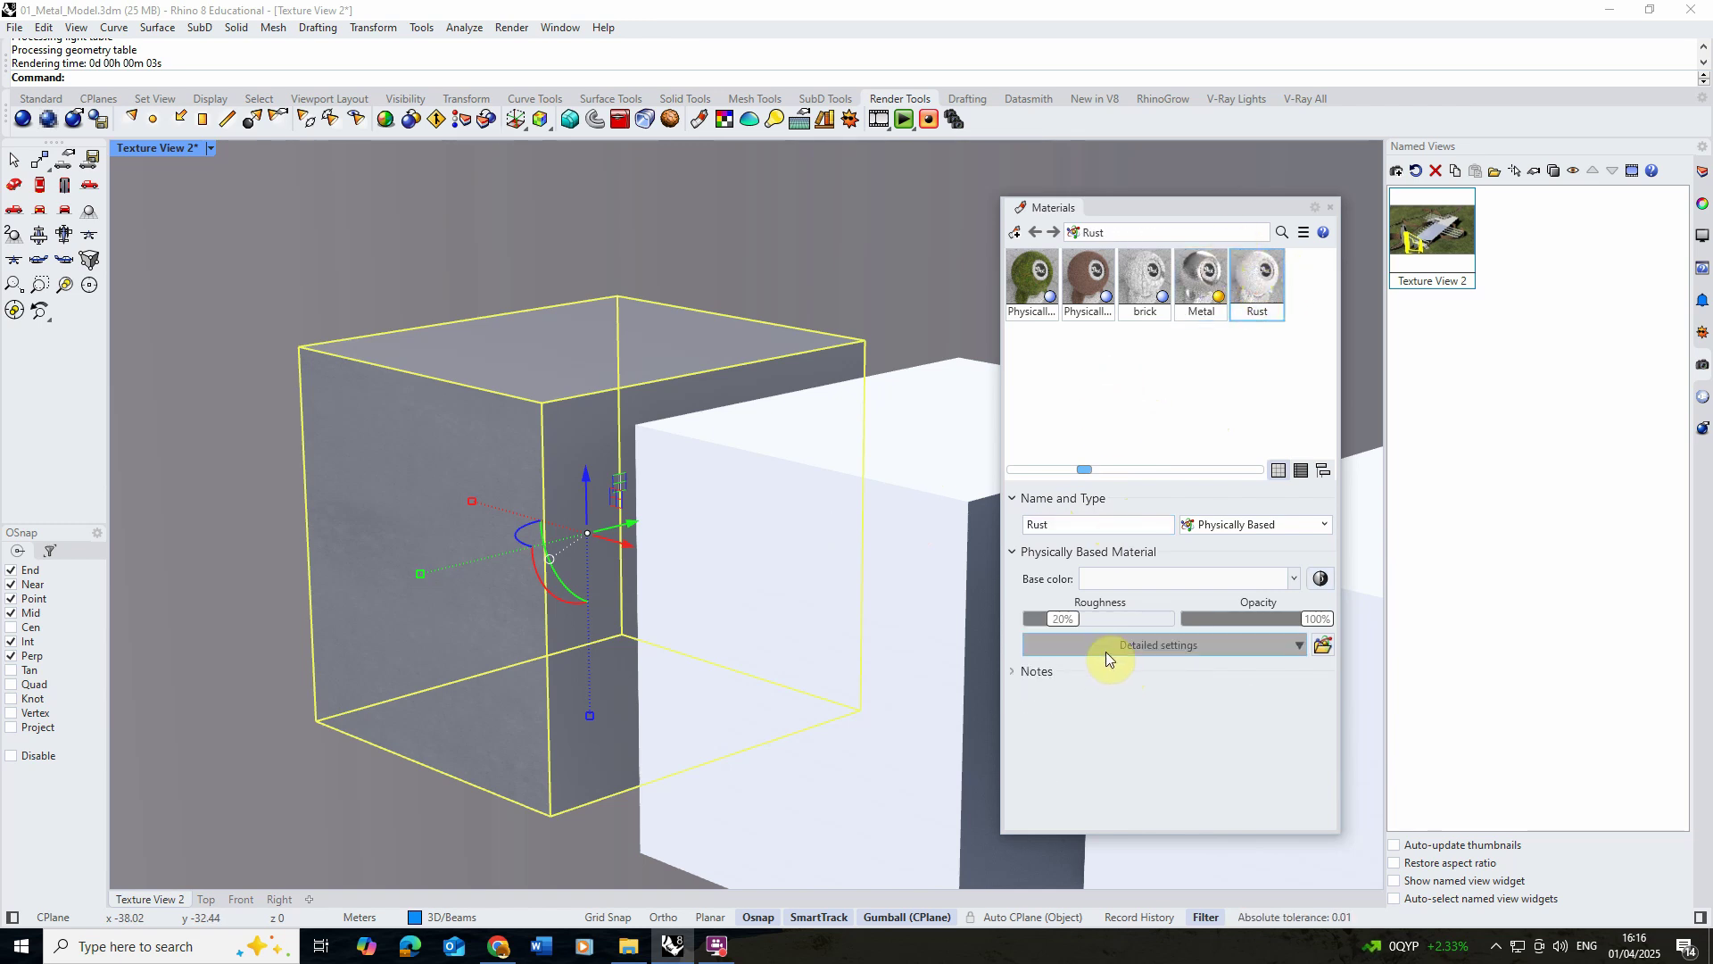
{"action": "left_click", "coordinate": [1120, 644]}
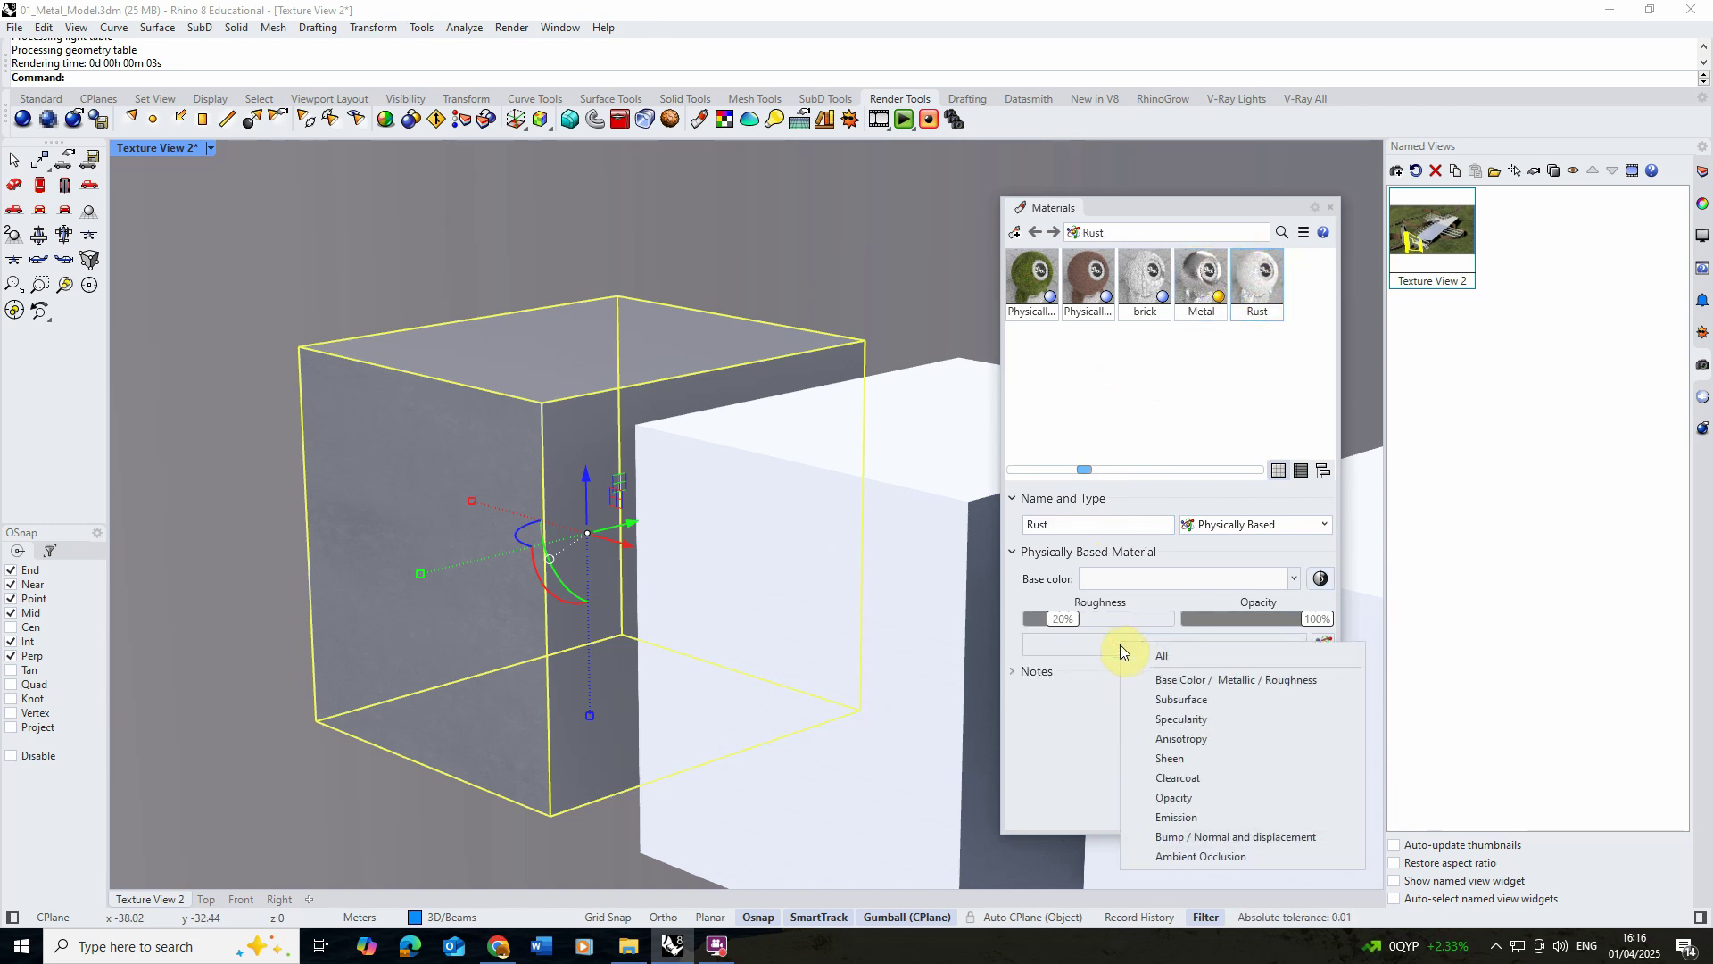
{"action": "left_click", "coordinate": [1195, 681]}
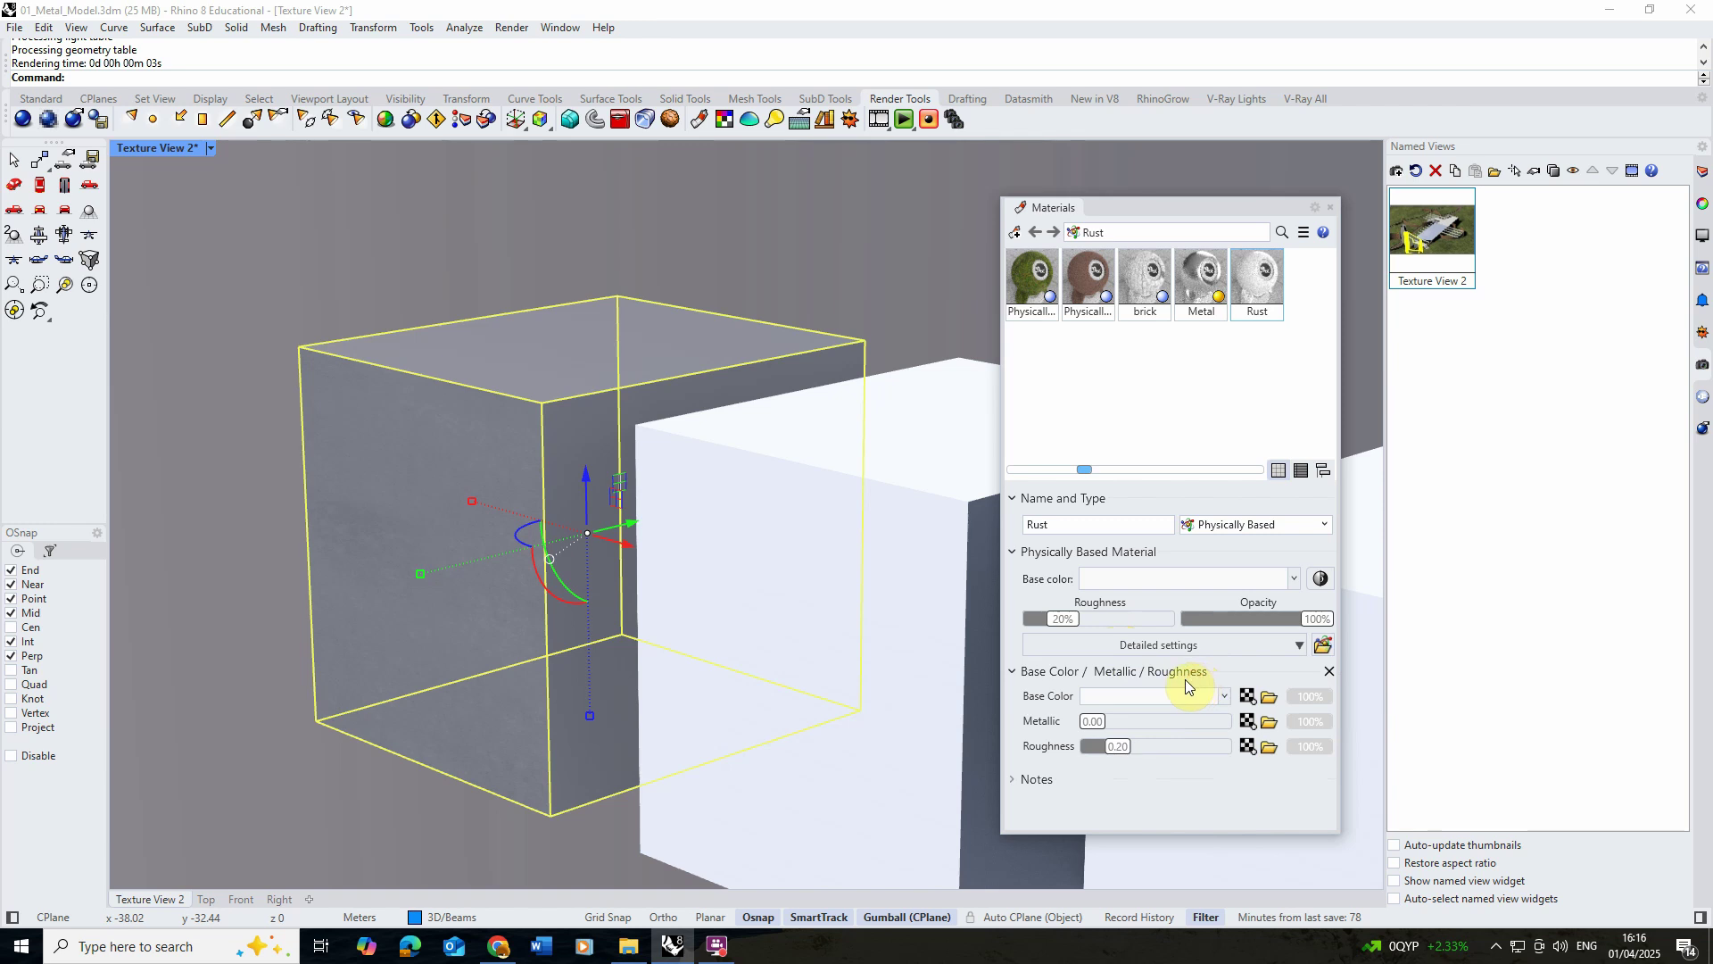
Browse for the Rust material's Base Color texture in the textures folder inside rust_coarse_01_2k.
{"action": "left_click", "coordinate": [1269, 696]}
{"action": "left_click", "coordinate": [754, 198]}
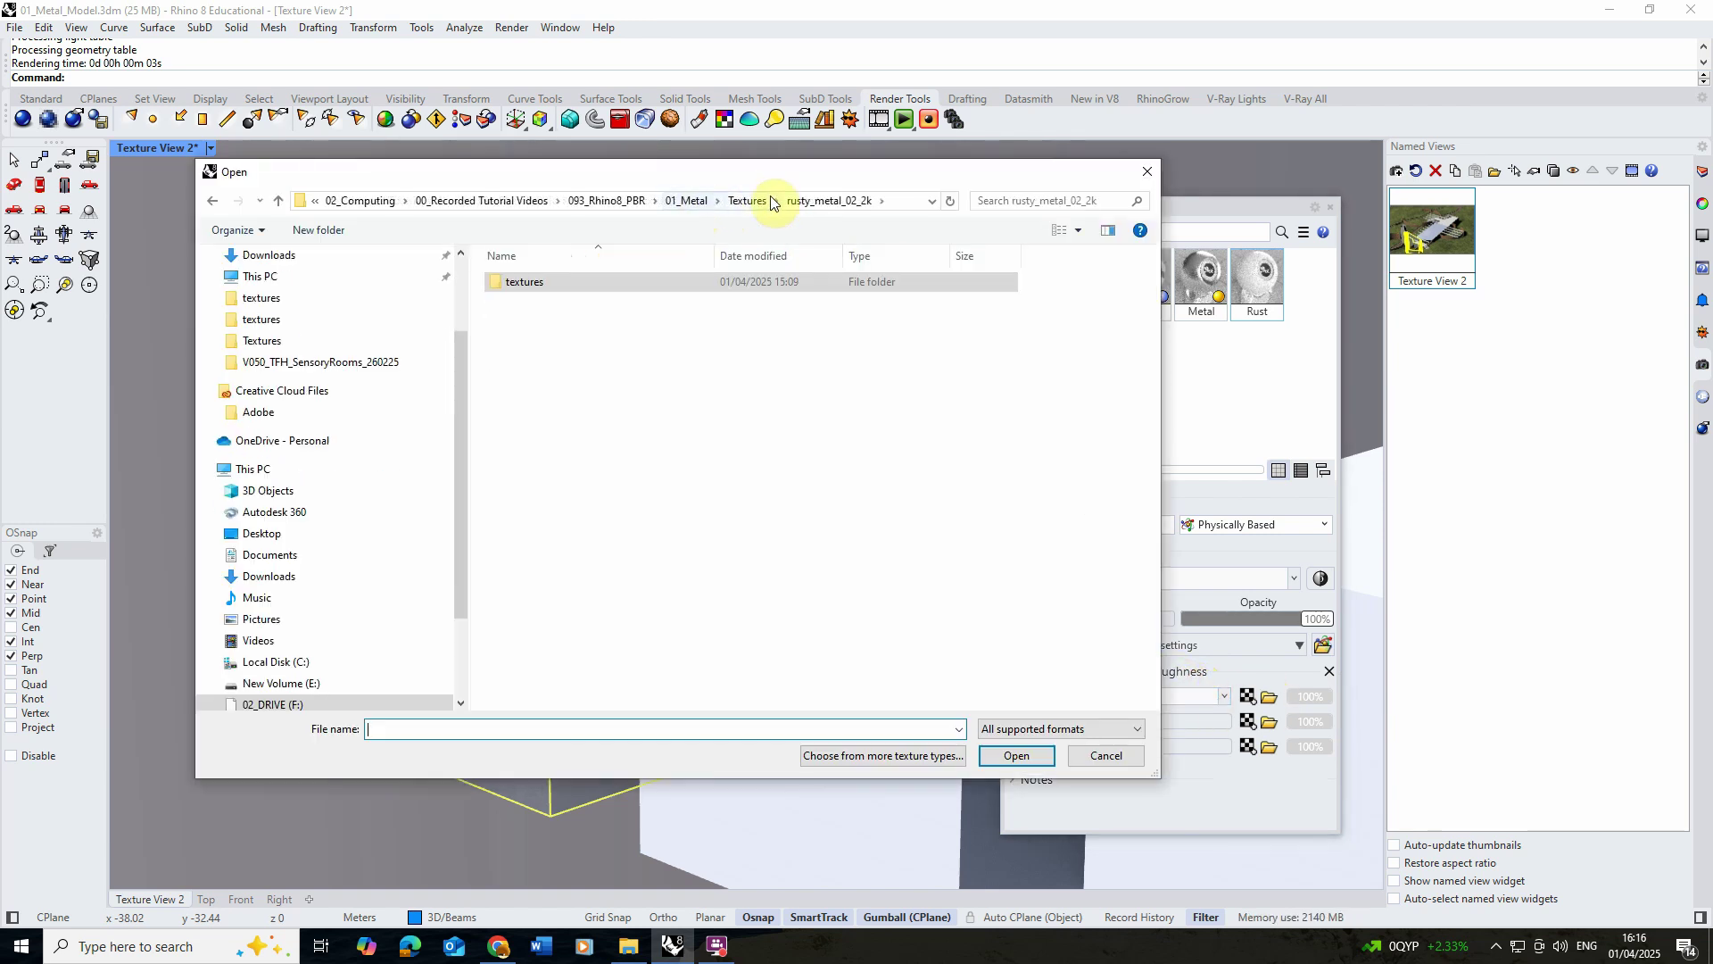
{"action": "left_click", "coordinate": [755, 201]}
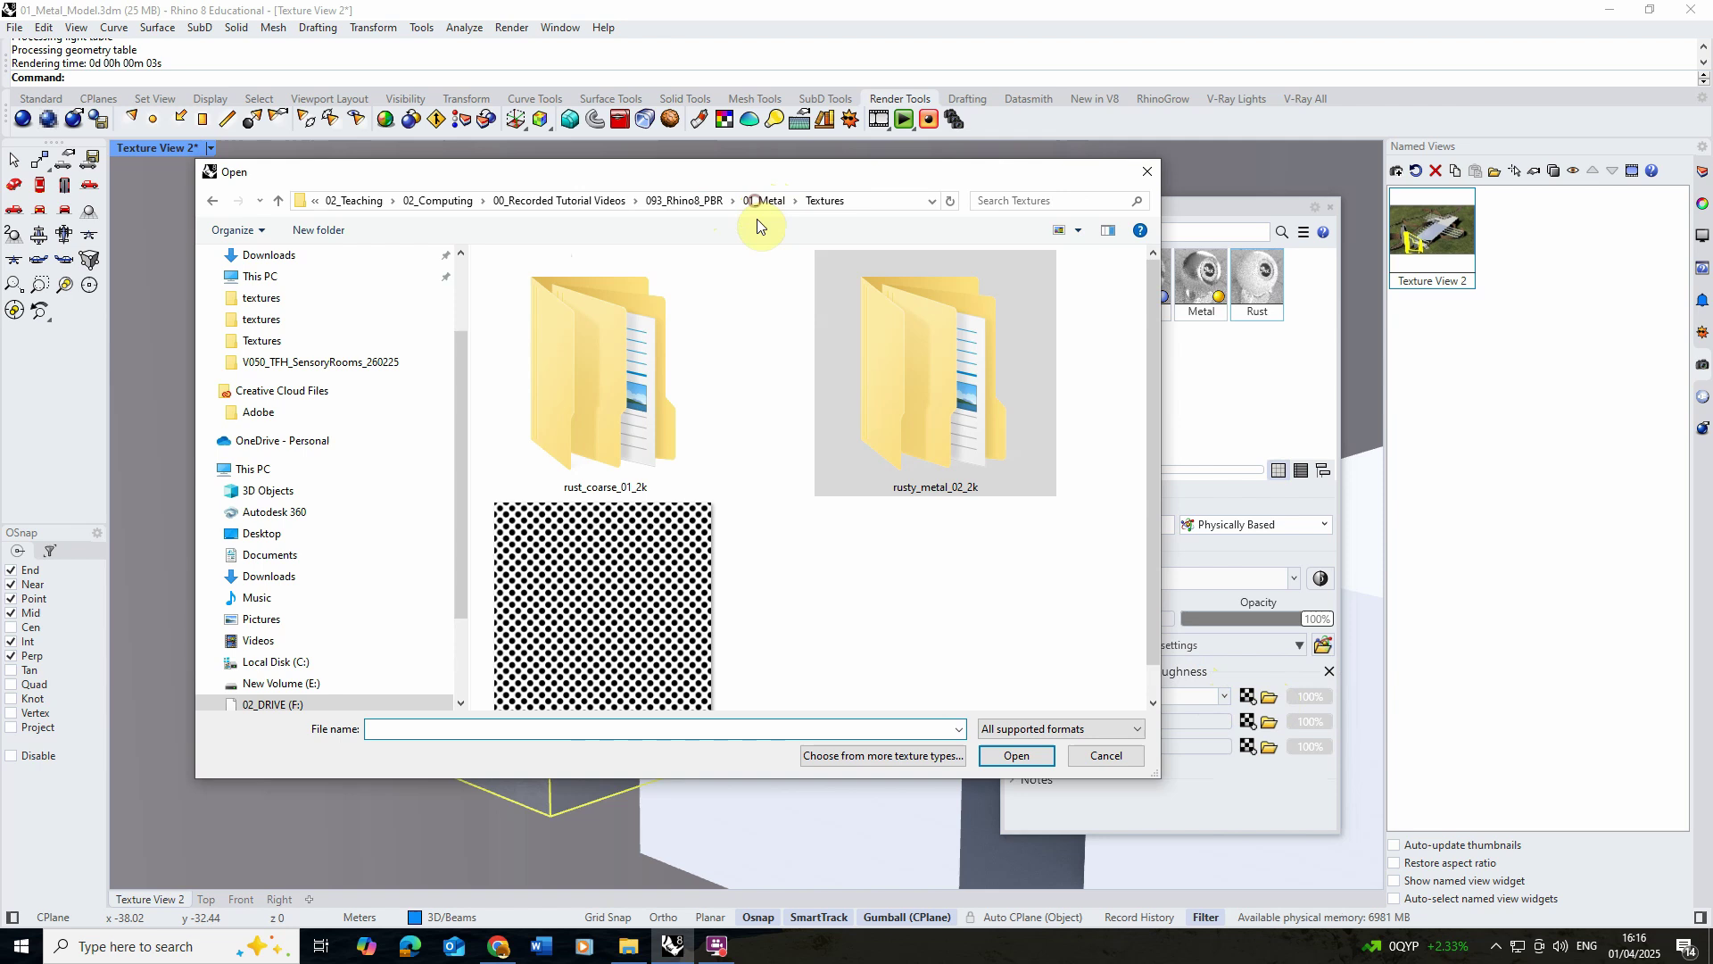
{"action": "double_click", "coordinate": [619, 419]}
{"action": "double_click", "coordinate": [574, 280]}
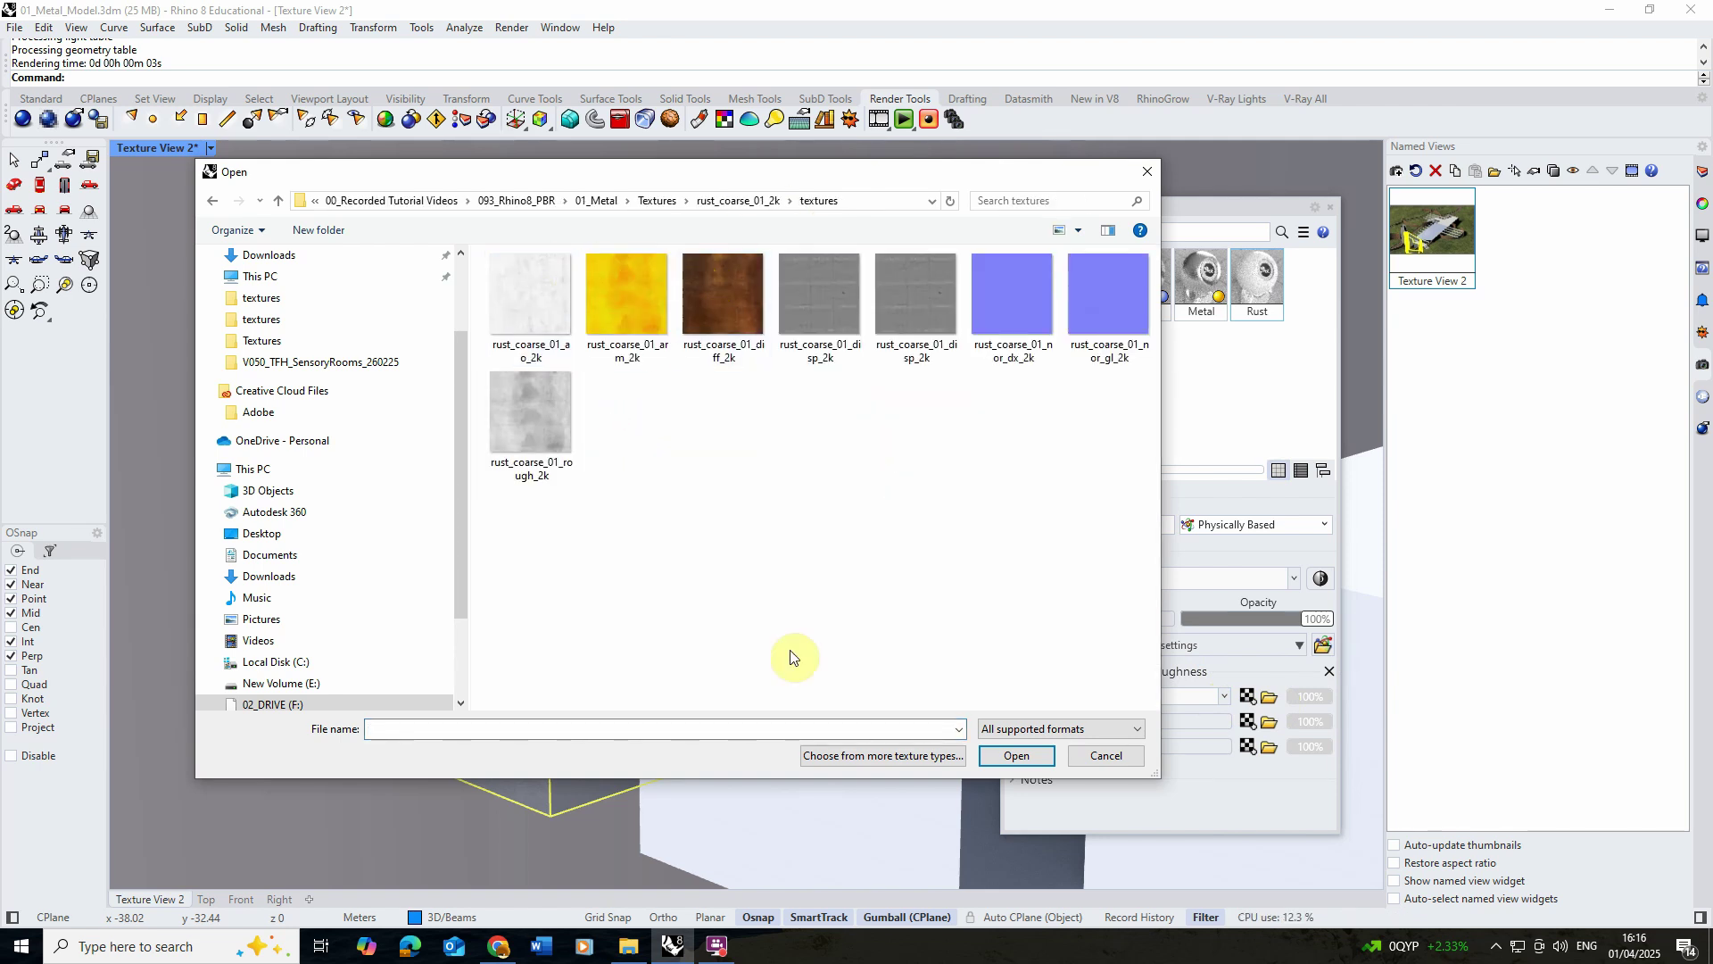
Switch to the browser to locate Rust Coarse 01 among Poly Haven's Metal textures, and return to Rhino.
{"action": "left_click", "coordinate": [500, 947]}
{"action": "scroll", "coordinate": [803, 718], "scroll_direction": "down", "scroll_amount": 3}
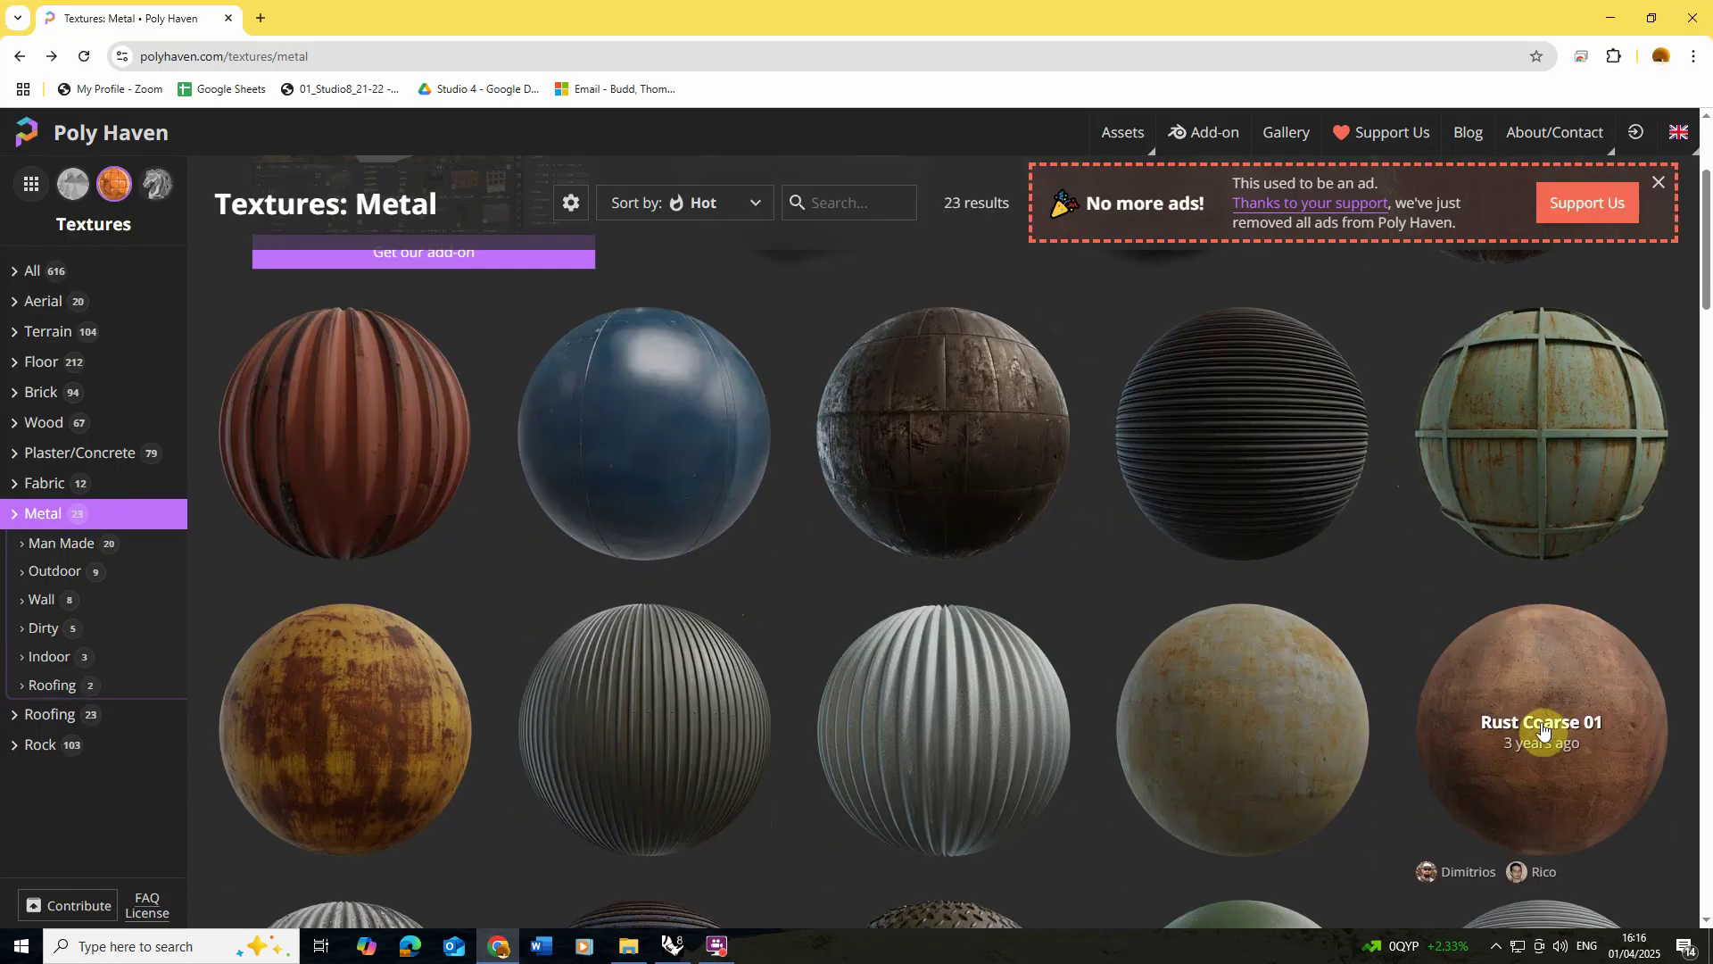
{"action": "left_click", "coordinate": [628, 946]}
{"action": "left_click", "coordinate": [673, 945]}
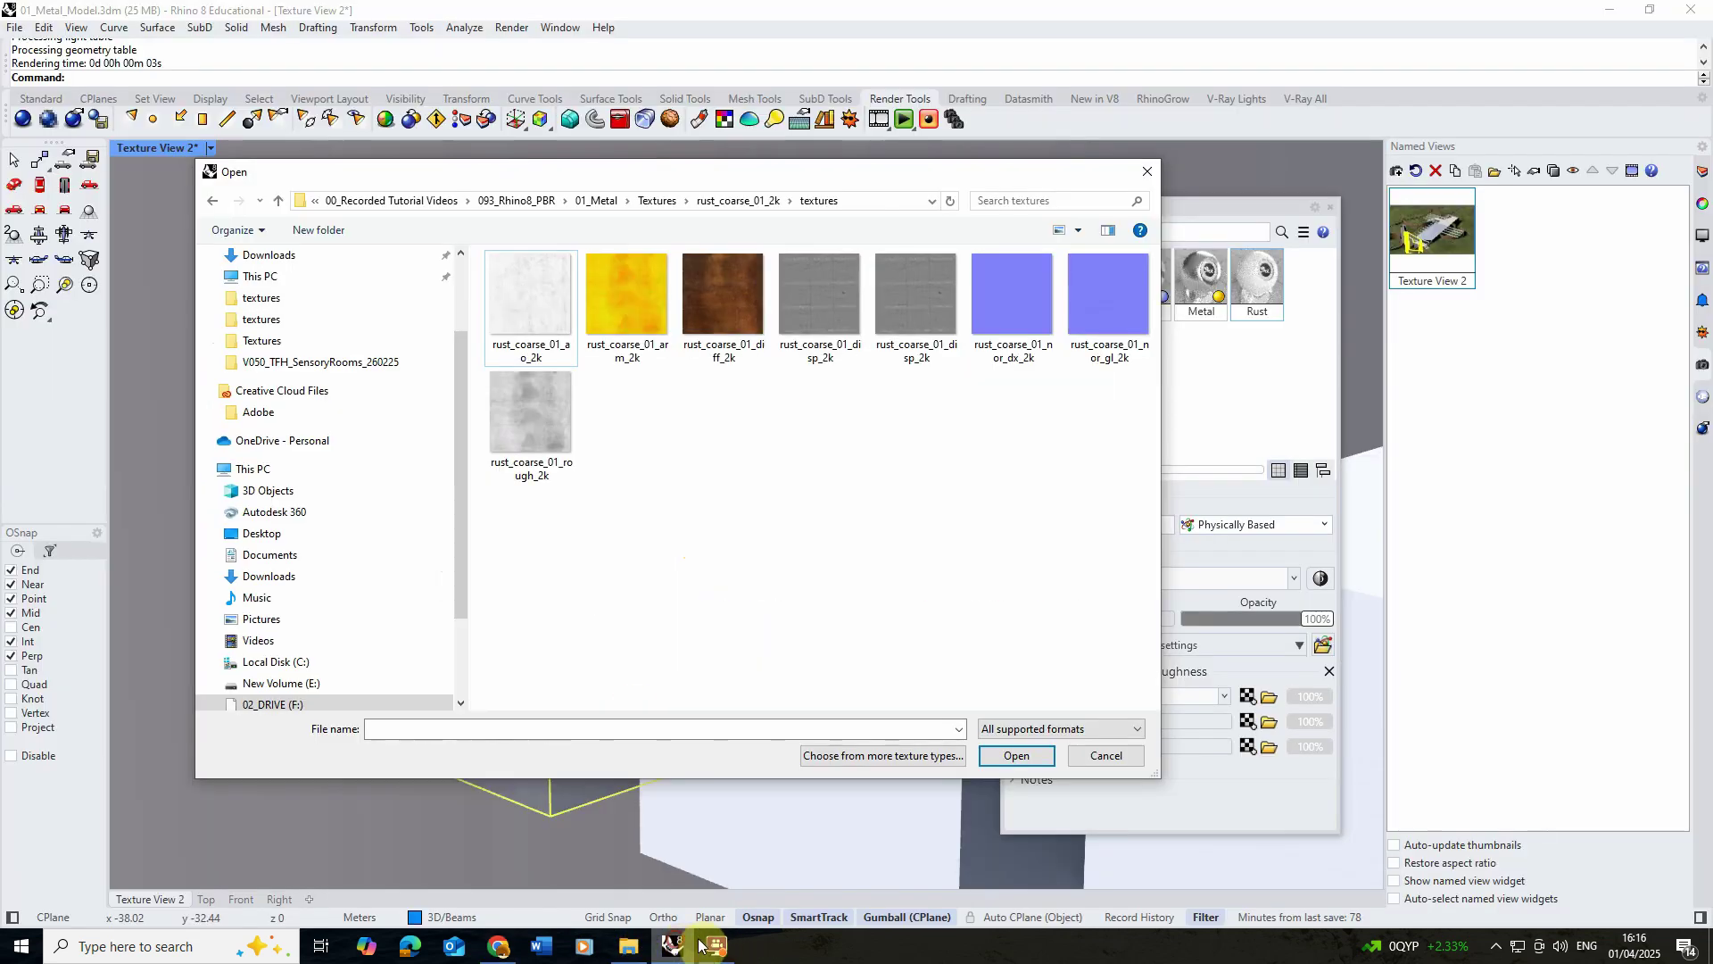
Load rust_coarse_01_diff_2k as the Rust material's Base Color texture and assign Rust to the white cube beside the metallic one.
{"action": "left_click", "coordinate": [737, 295]}
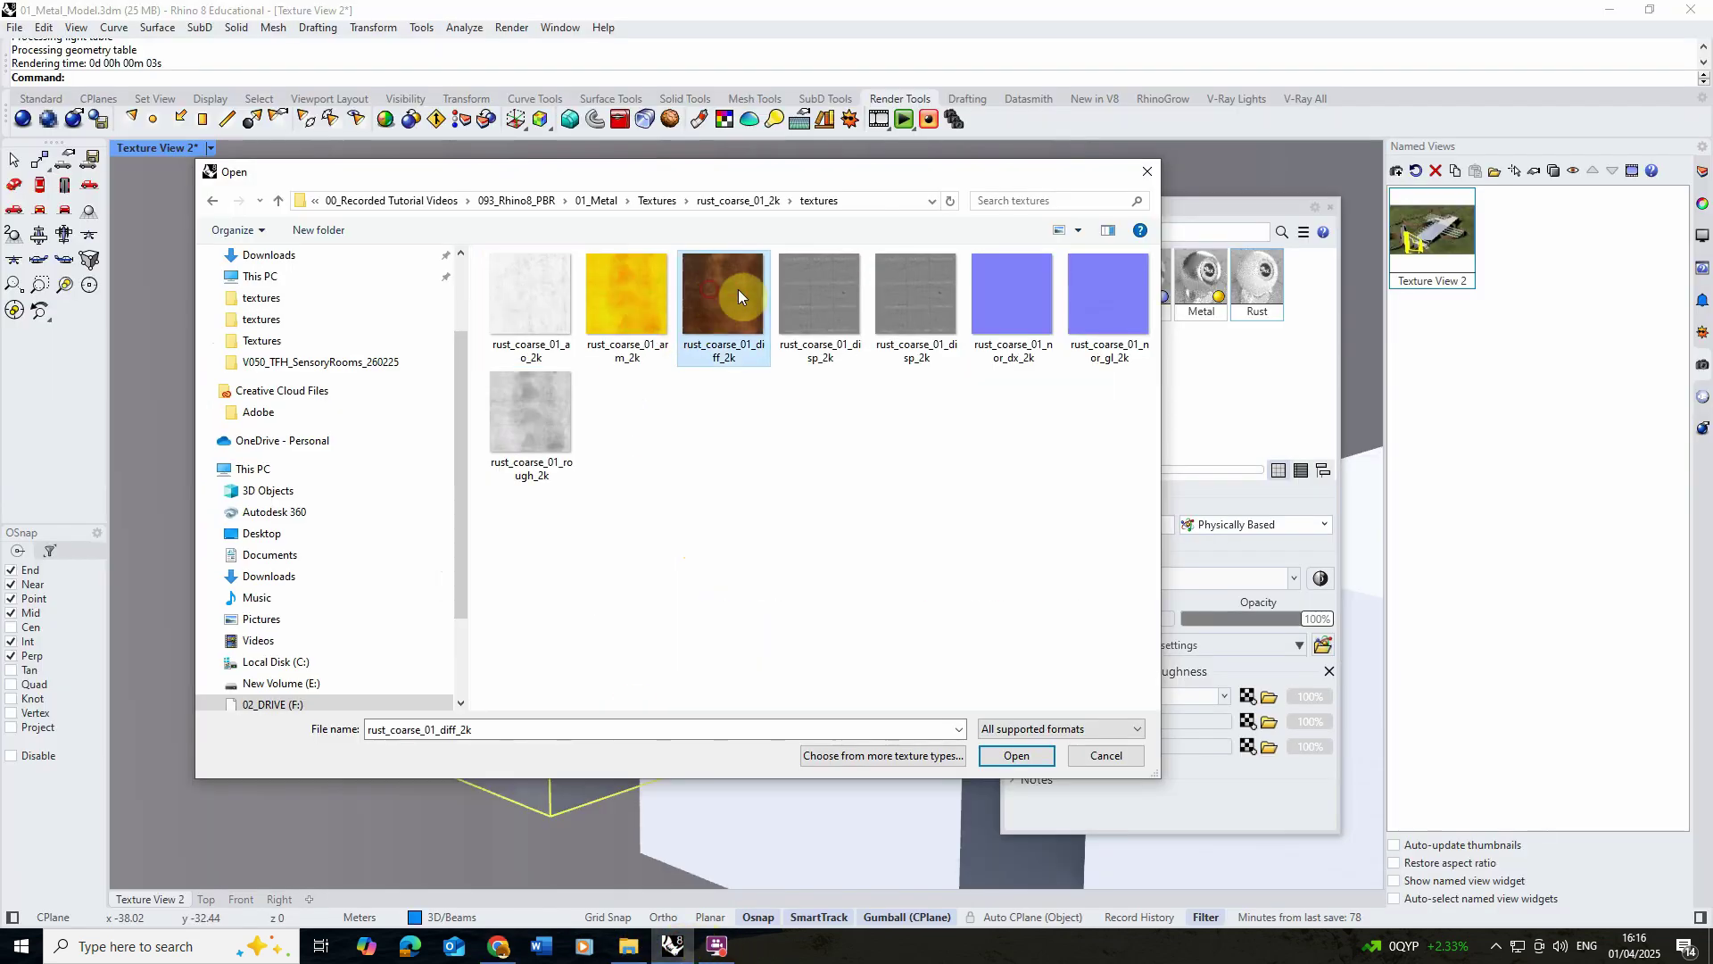
{"action": "left_click", "coordinate": [1048, 758]}
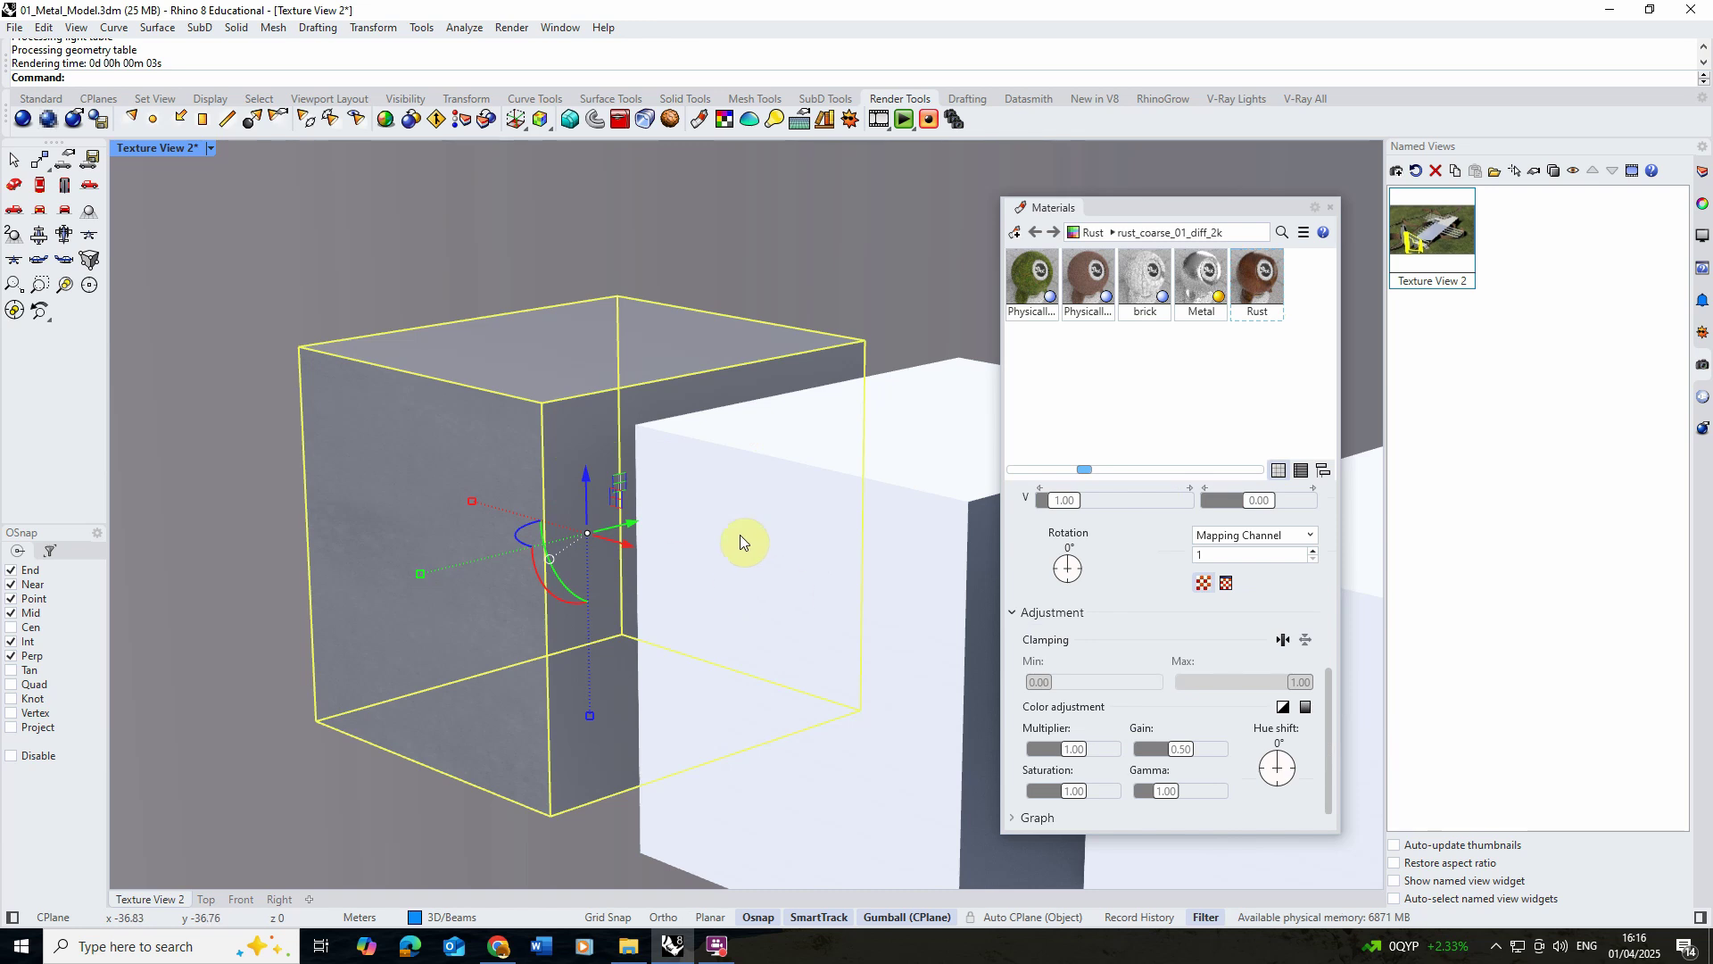
{"action": "left_click", "coordinate": [837, 528]}
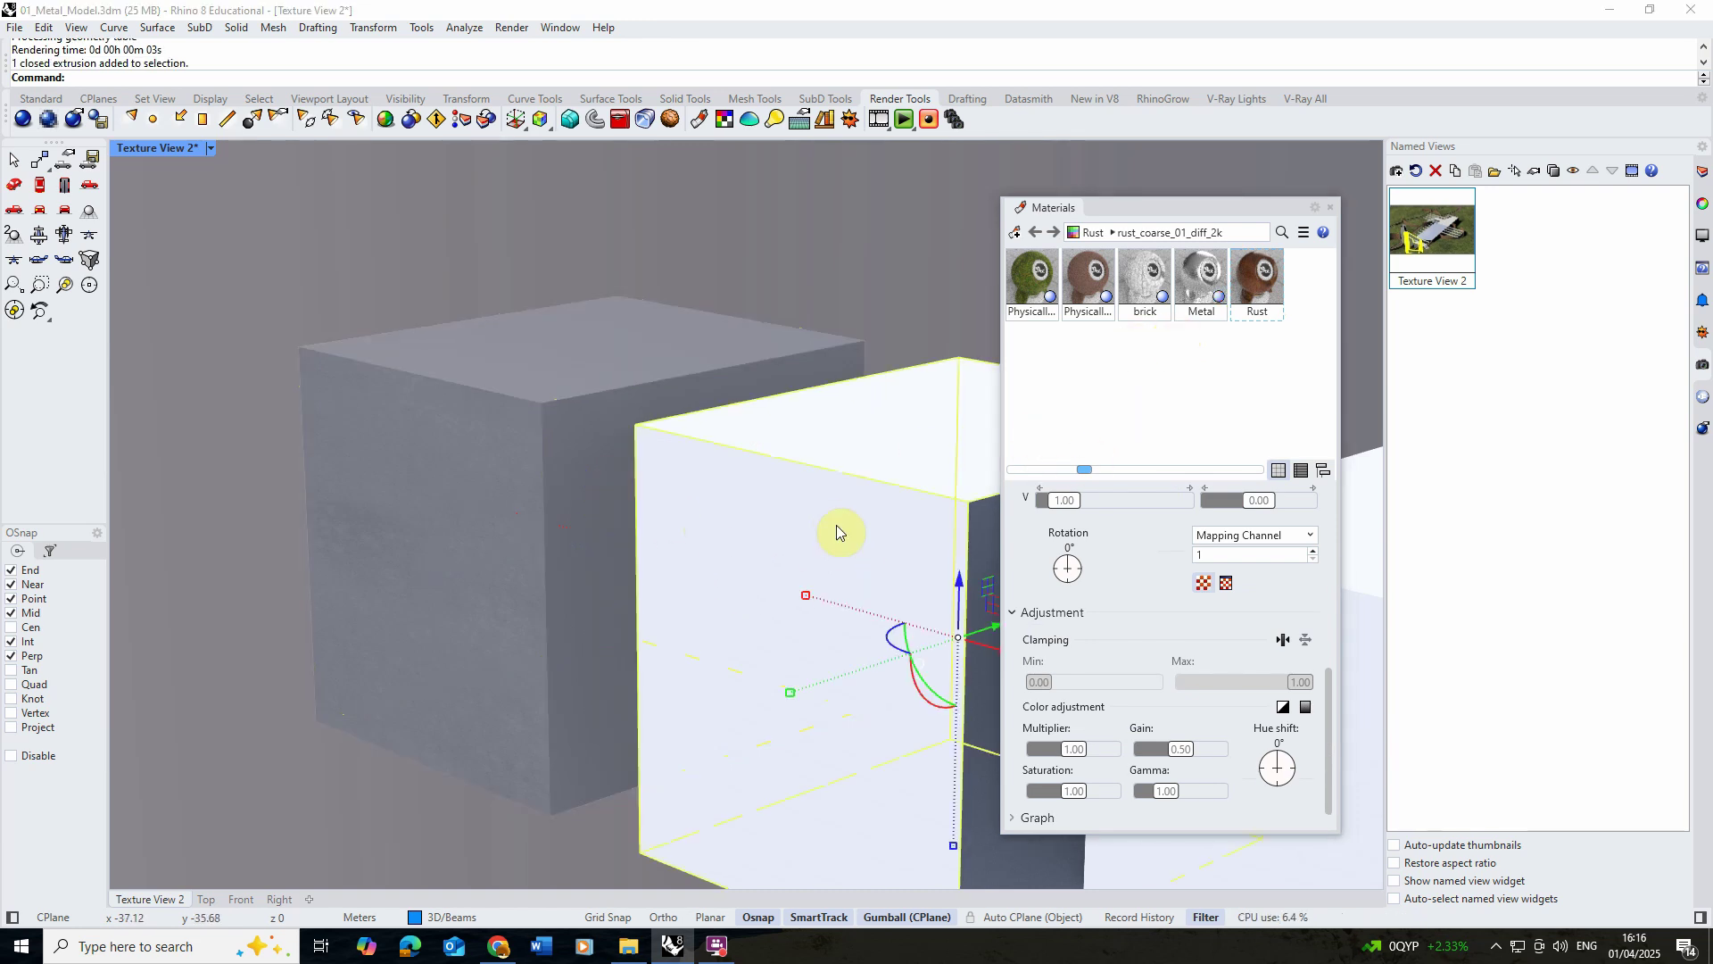
{"action": "right_click", "coordinate": [1254, 286]}
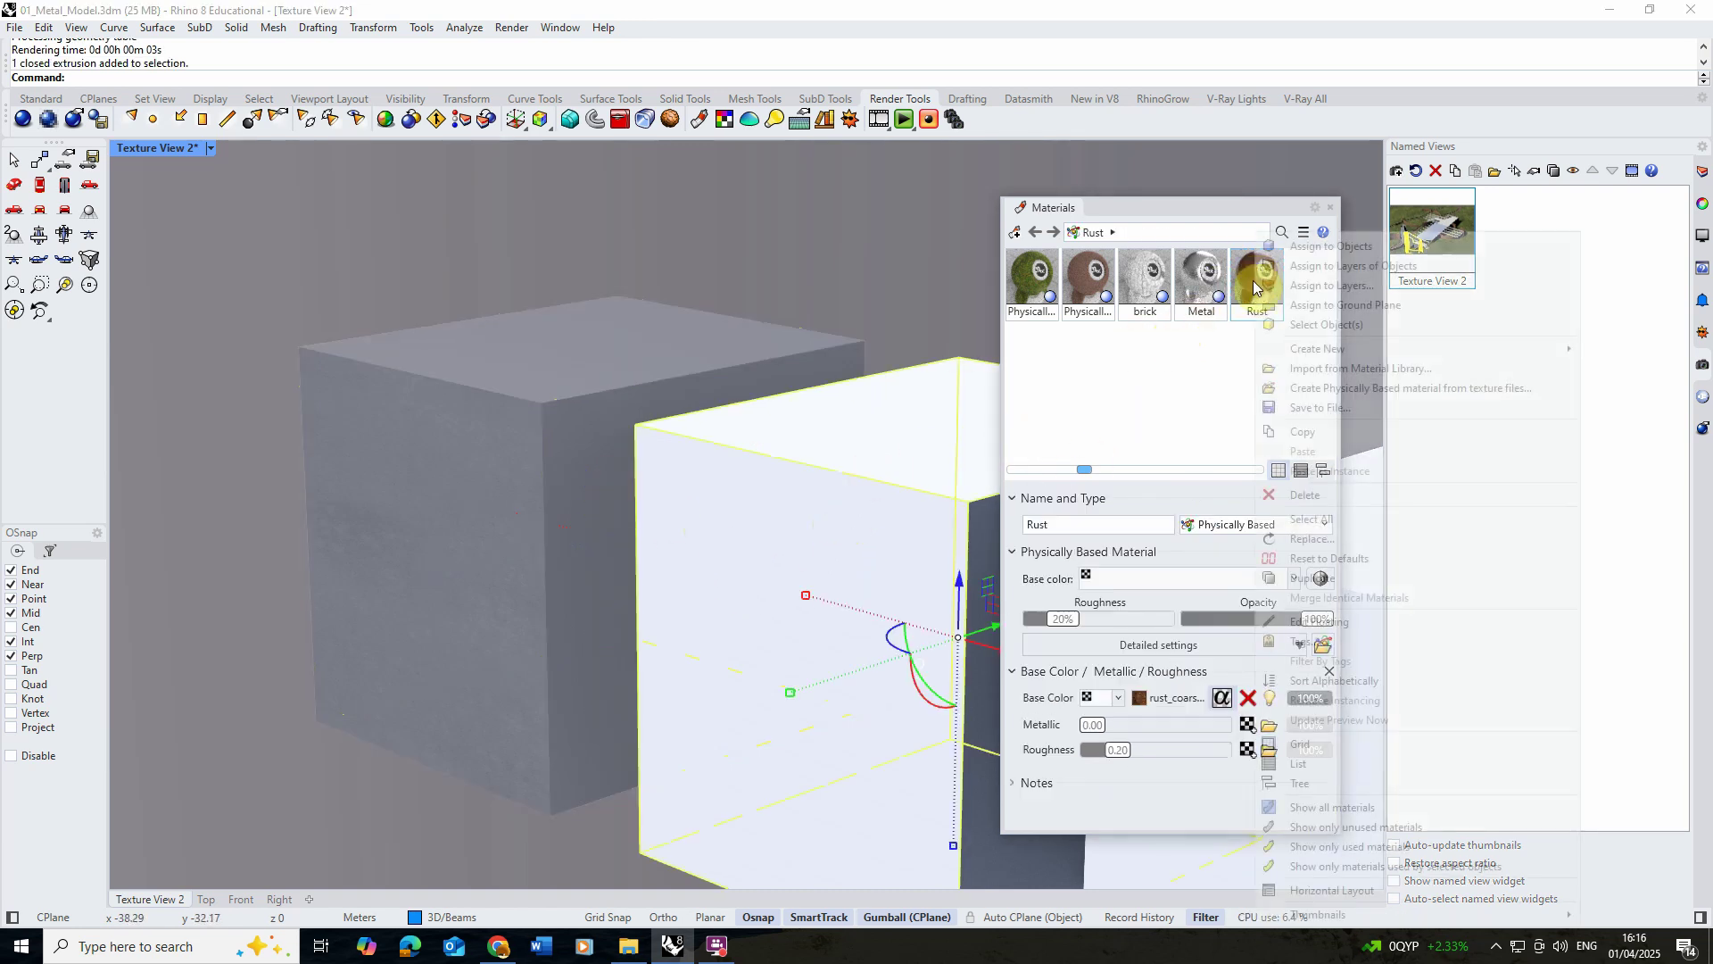
{"action": "left_click", "coordinate": [1276, 246]}
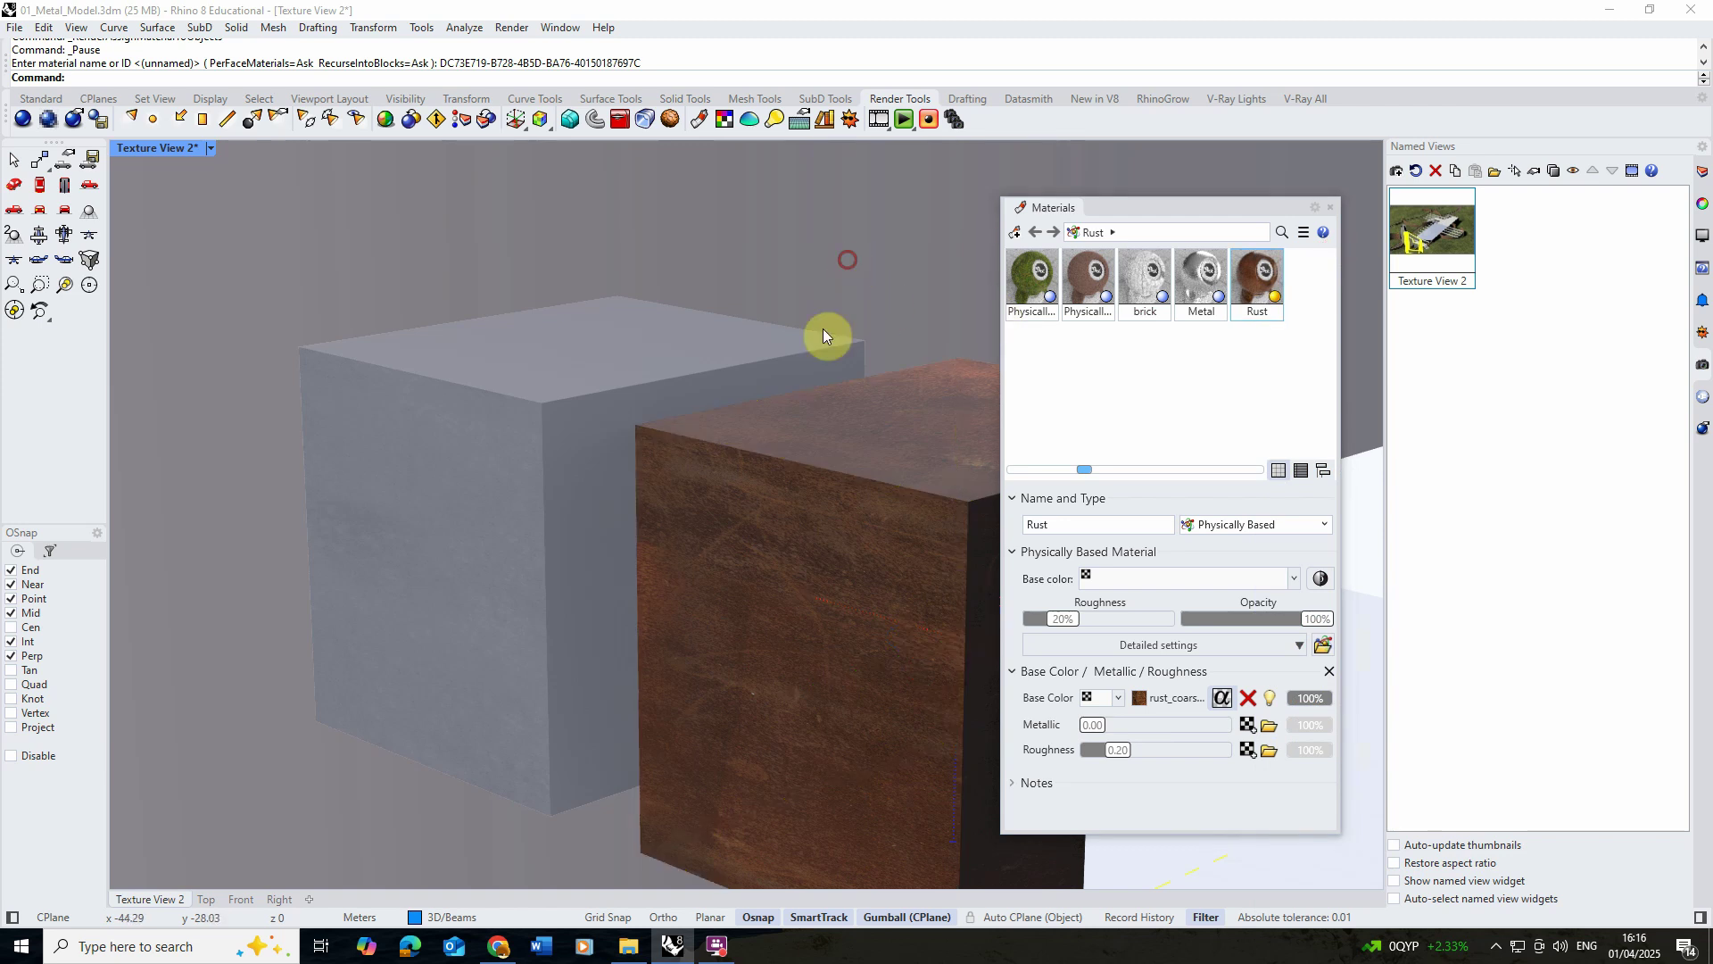
Render a preview of the metal and rust cubes, inspect the reflections up close, and close the render window.
{"action": "right_click_drag", "start_coordinate": [823, 330], "coordinate": [601, 493]}
{"action": "left_click", "coordinate": [511, 27]}
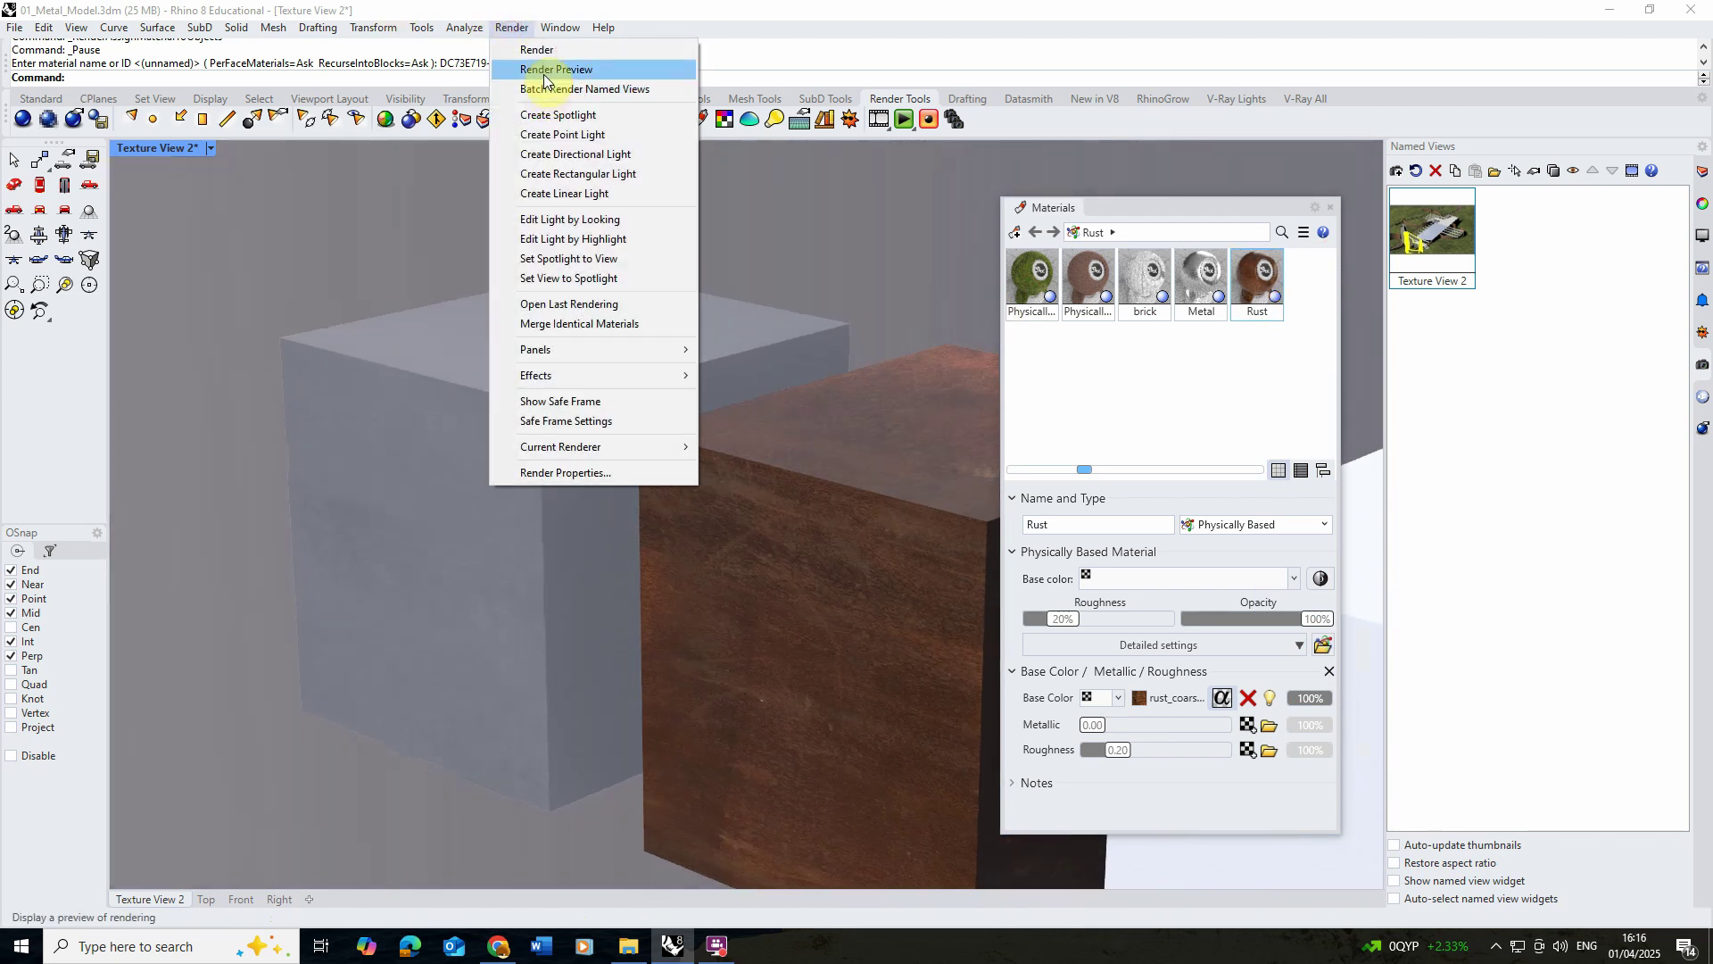
{"action": "left_click", "coordinate": [546, 70]}
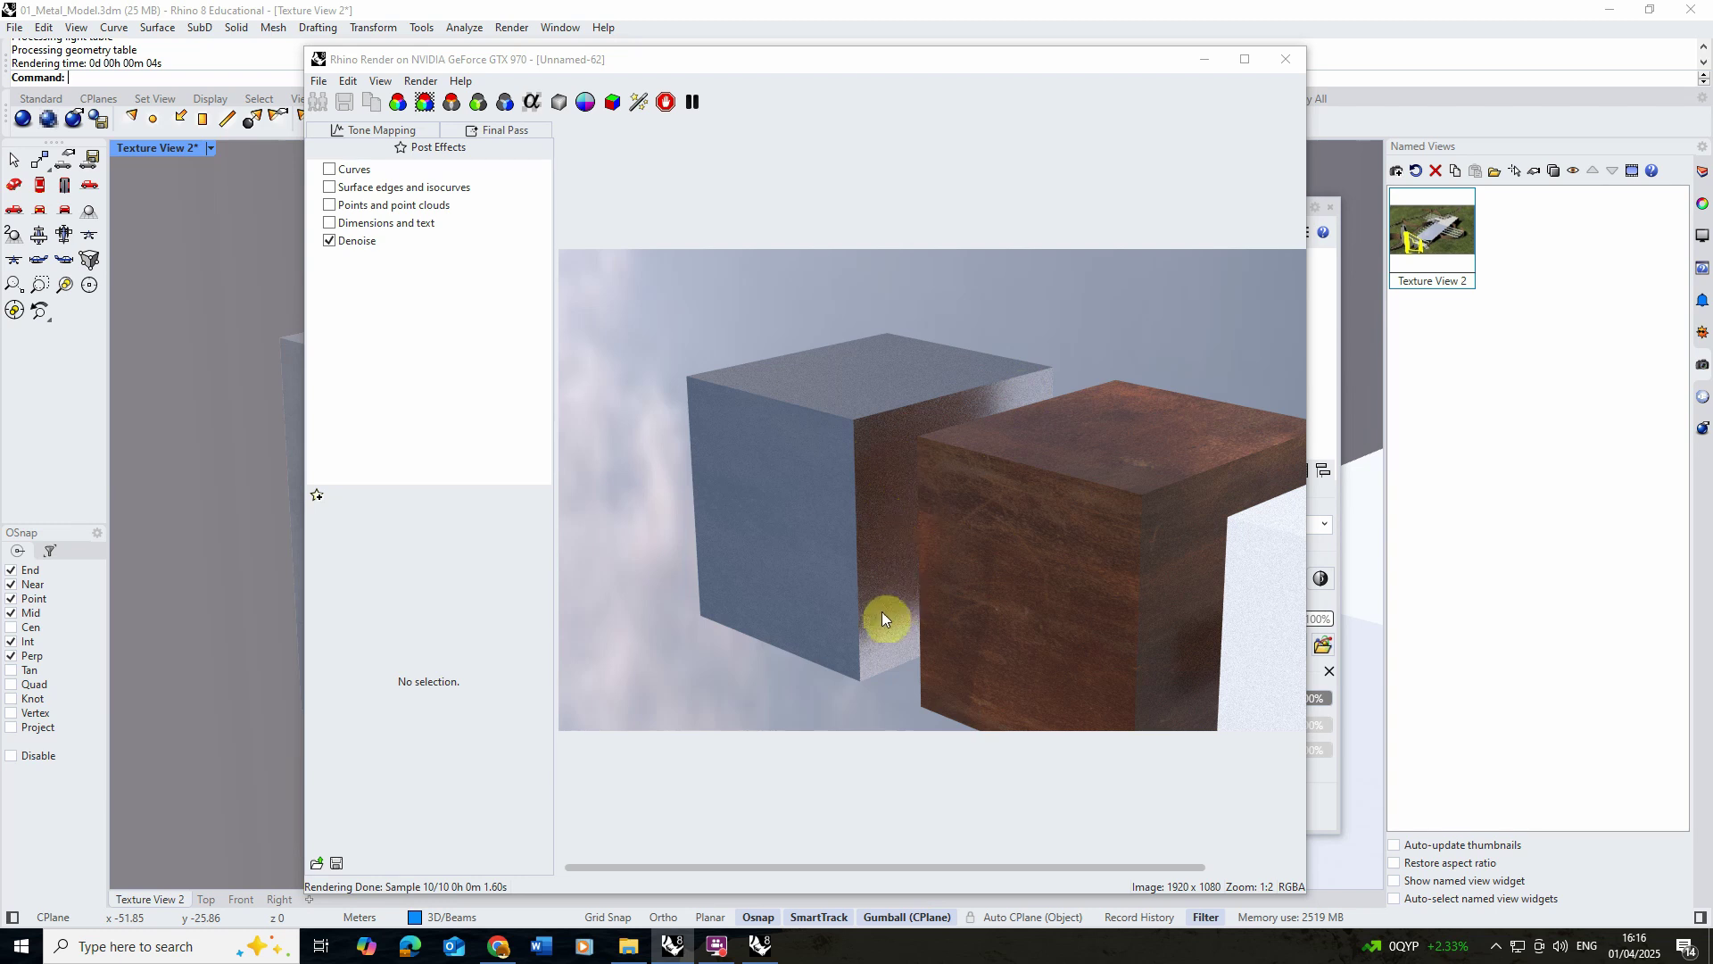
{"action": "scroll", "coordinate": [910, 598], "scroll_direction": "up", "scroll_amount": 1}
{"action": "scroll", "coordinate": [982, 527], "scroll_direction": "down", "scroll_amount": 2}
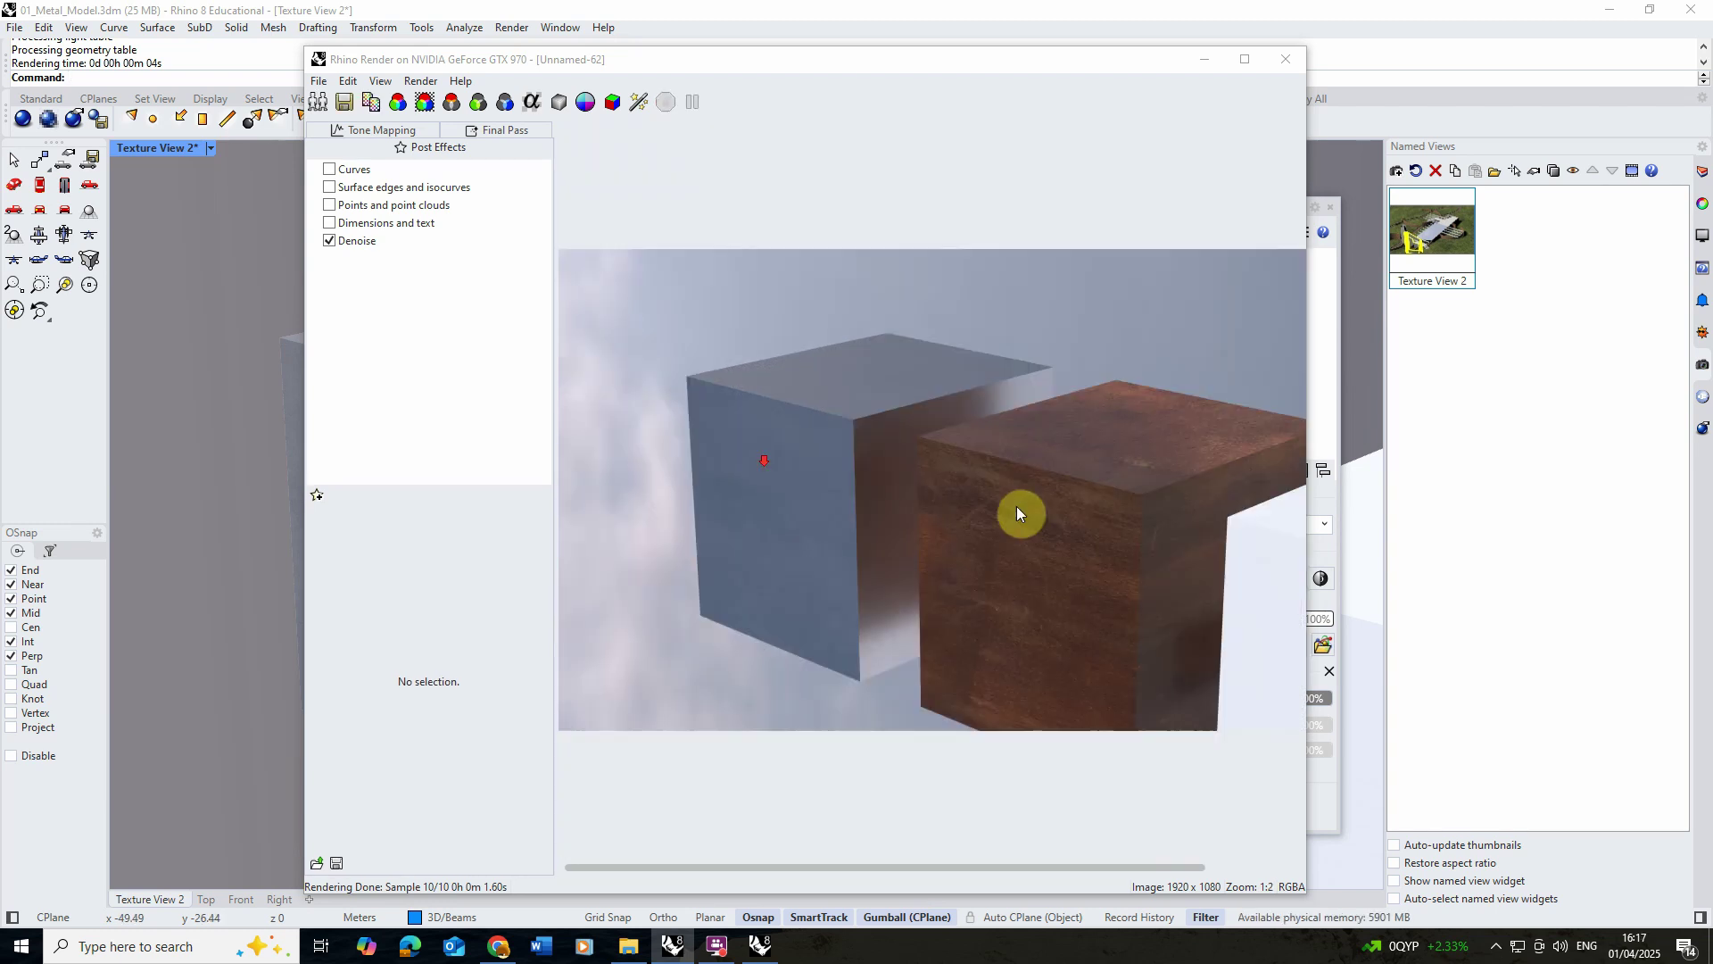
{"action": "scroll", "coordinate": [959, 516], "scroll_direction": "up", "scroll_amount": 1}
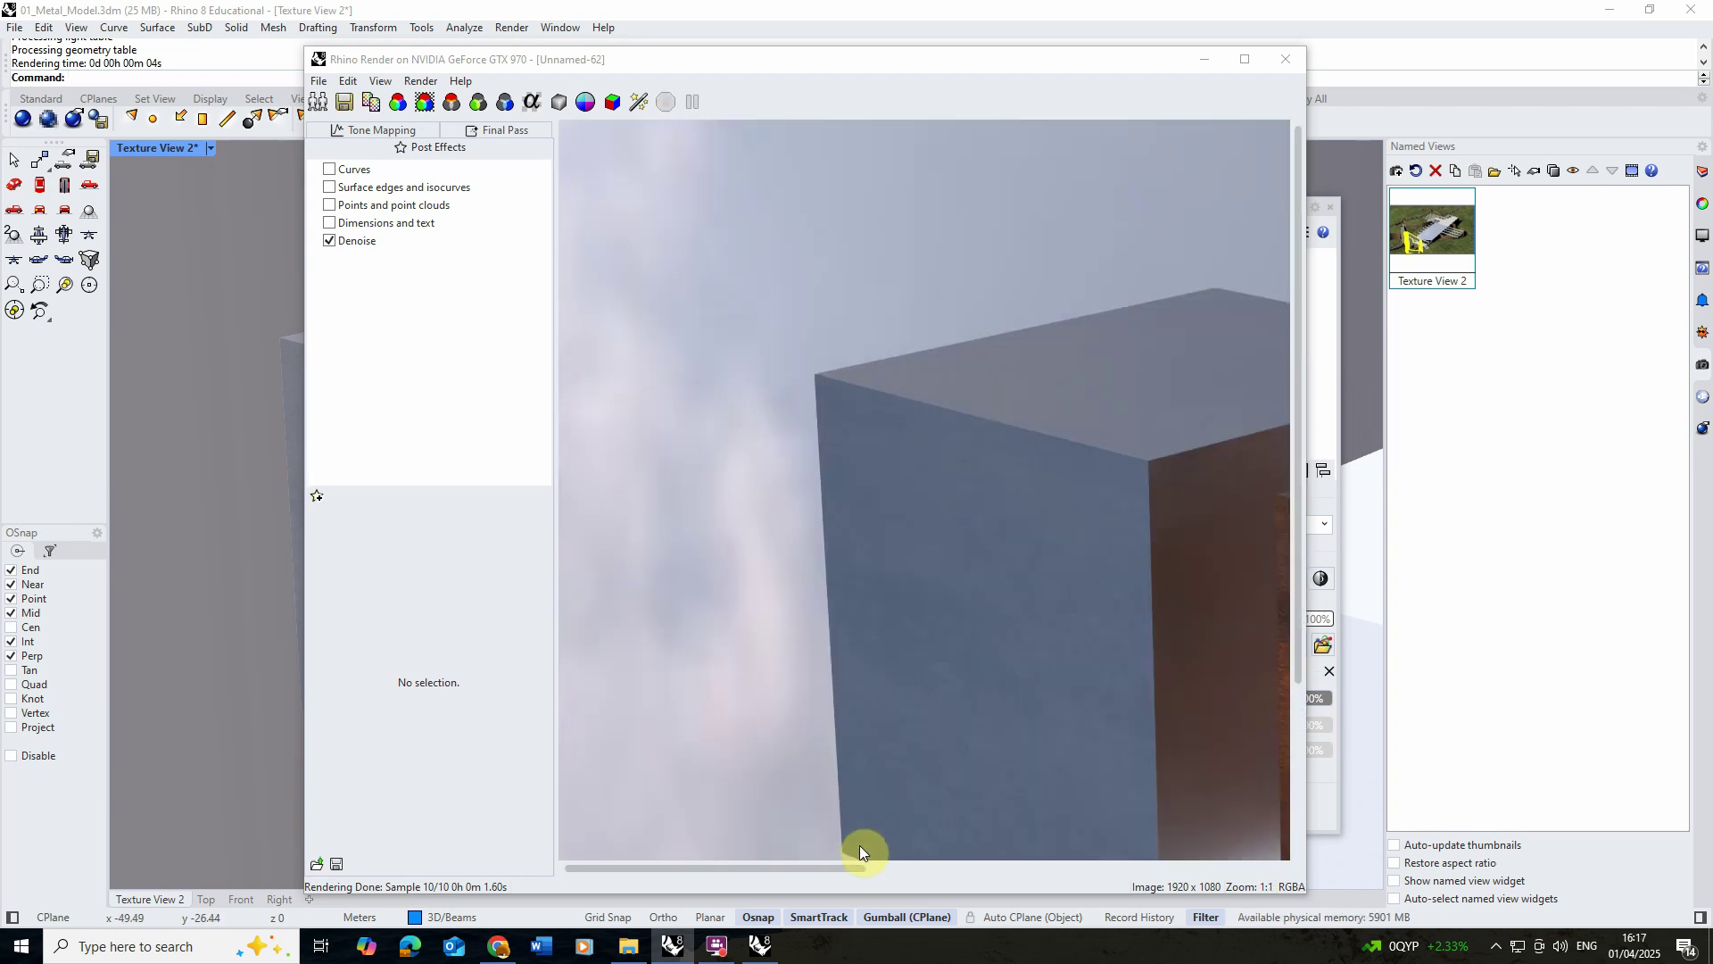
{"action": "left_click_drag", "start_coordinate": [849, 865], "coordinate": [971, 864]}
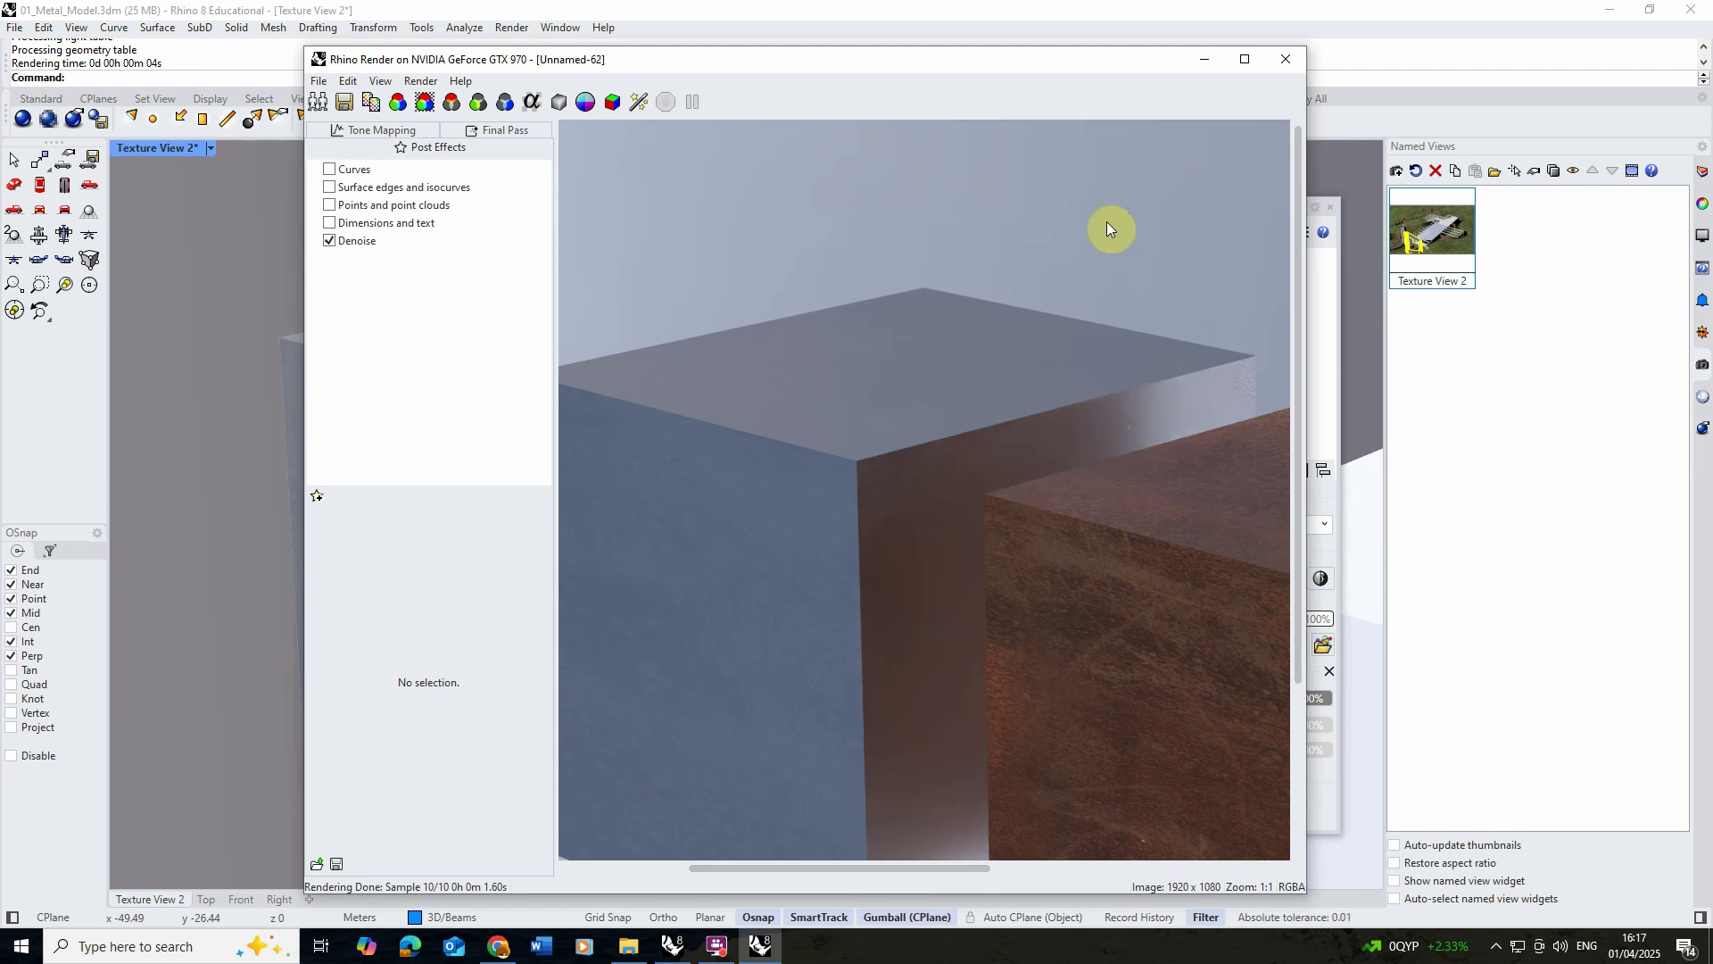
{"action": "left_click", "coordinate": [1277, 62]}
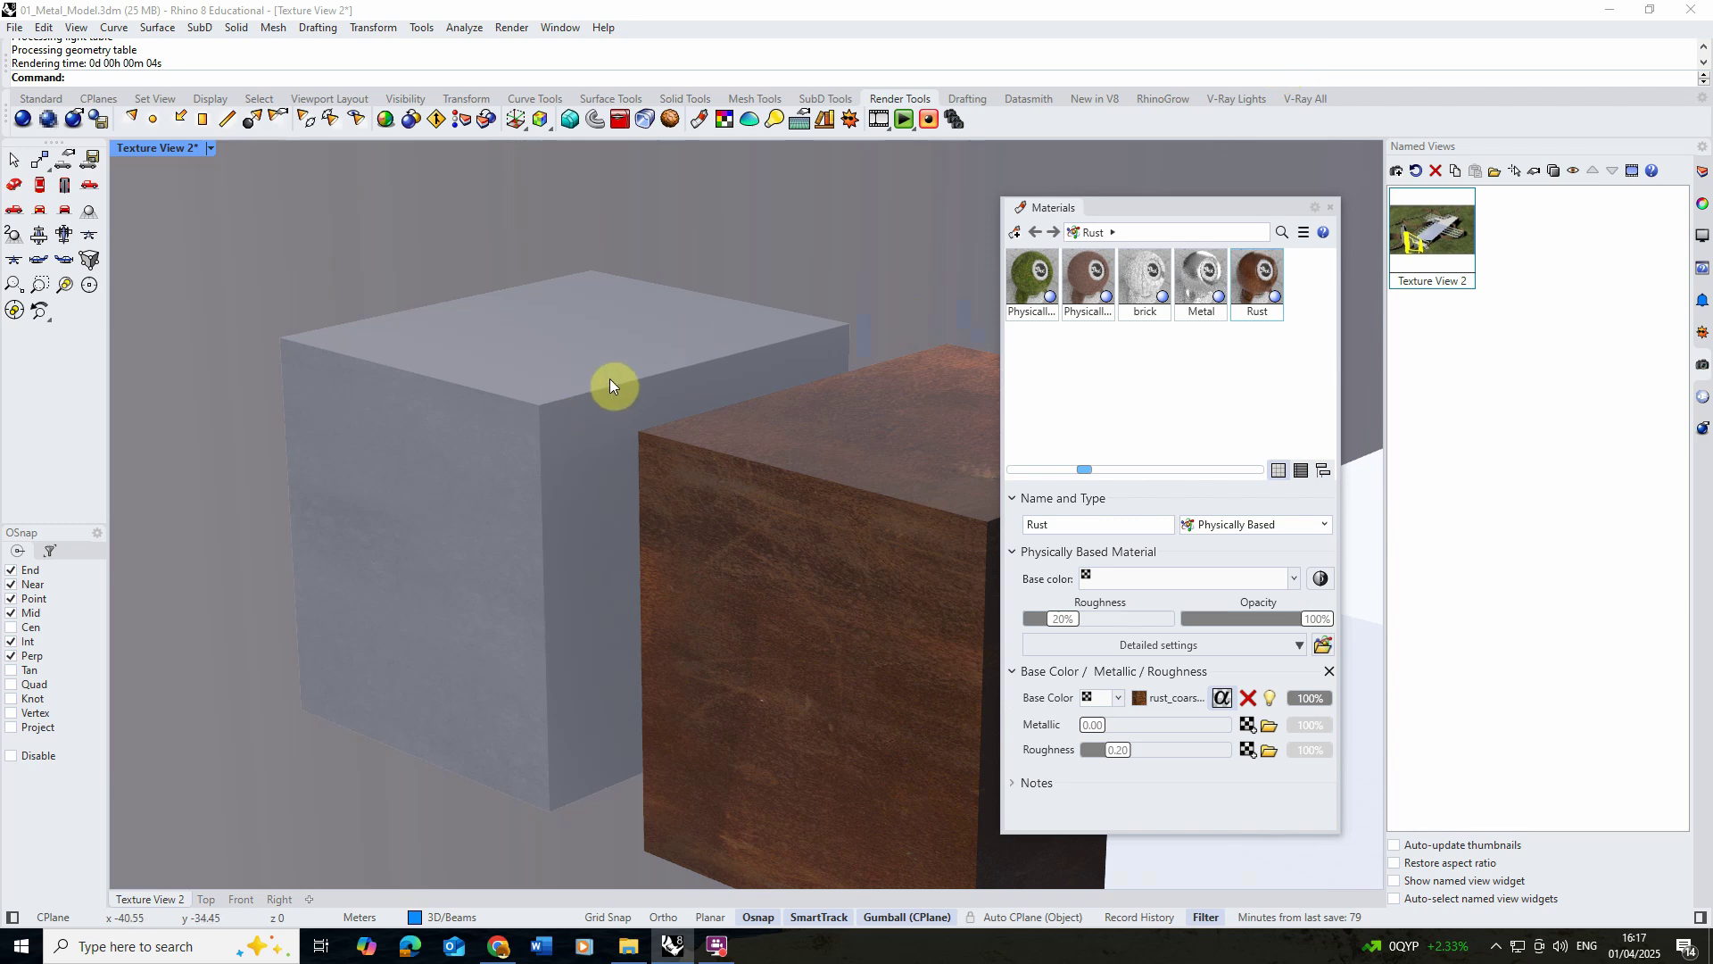
Select the metallic cube and add the Bump / Normal and displacement settings to the Metal material.
{"action": "left_click", "coordinate": [651, 315]}
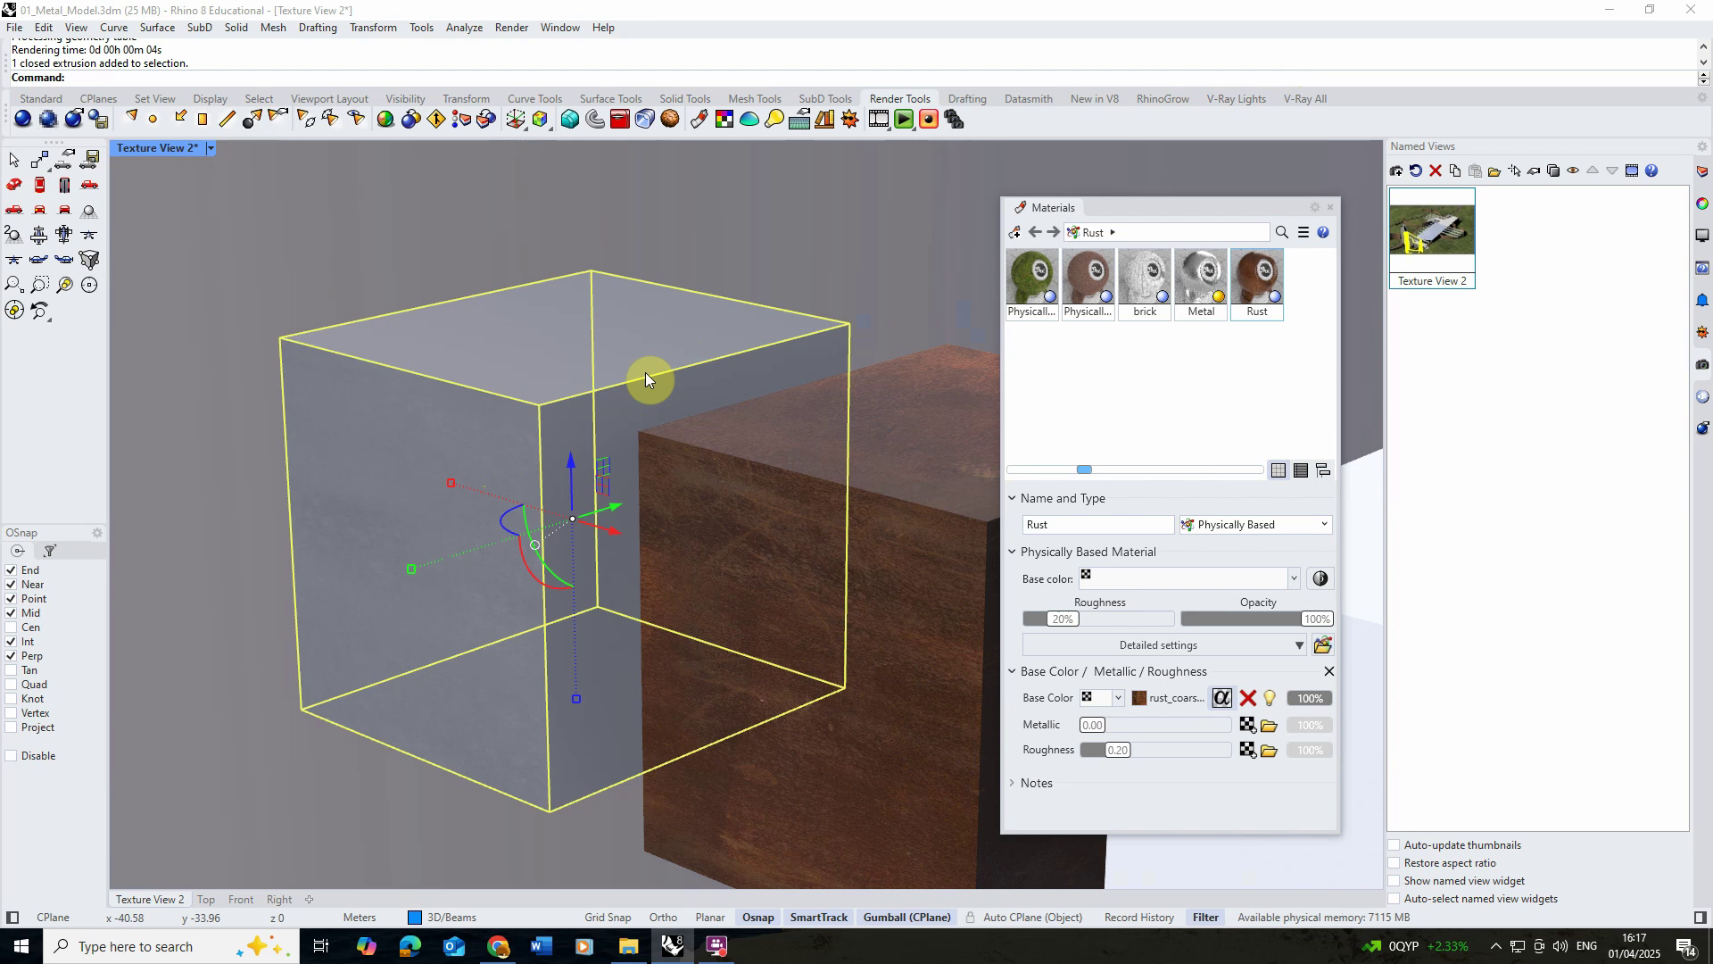
{"action": "left_click", "coordinate": [1201, 278]}
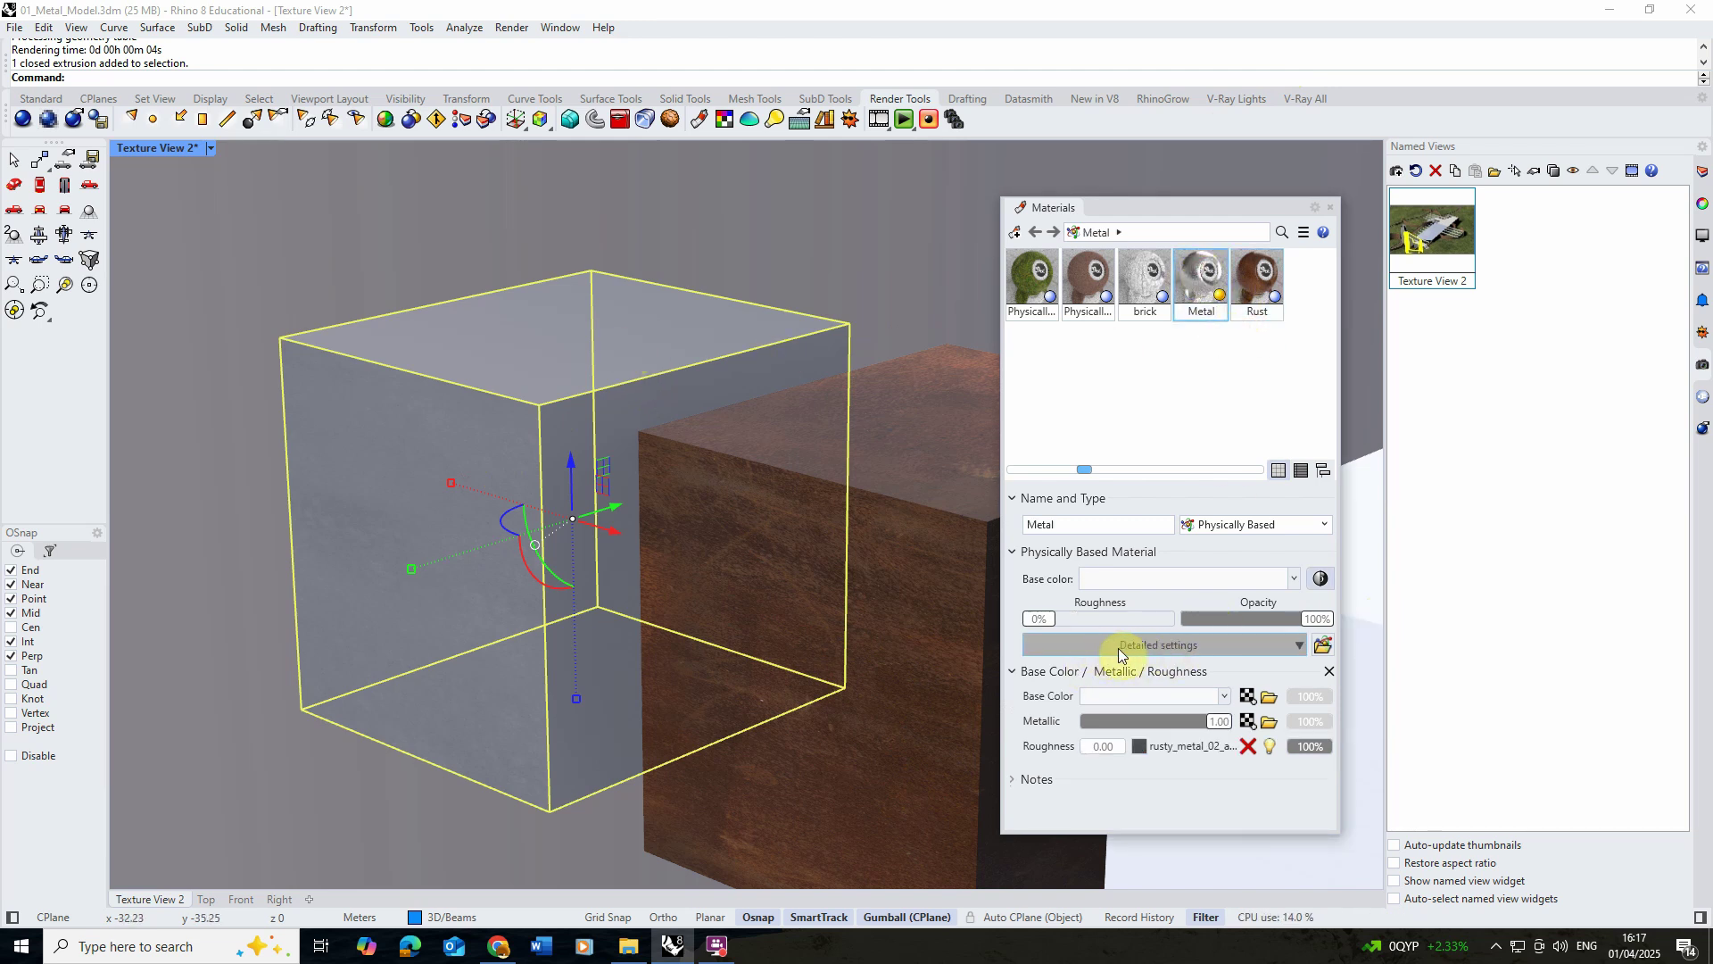
{"action": "left_click", "coordinate": [1117, 646]}
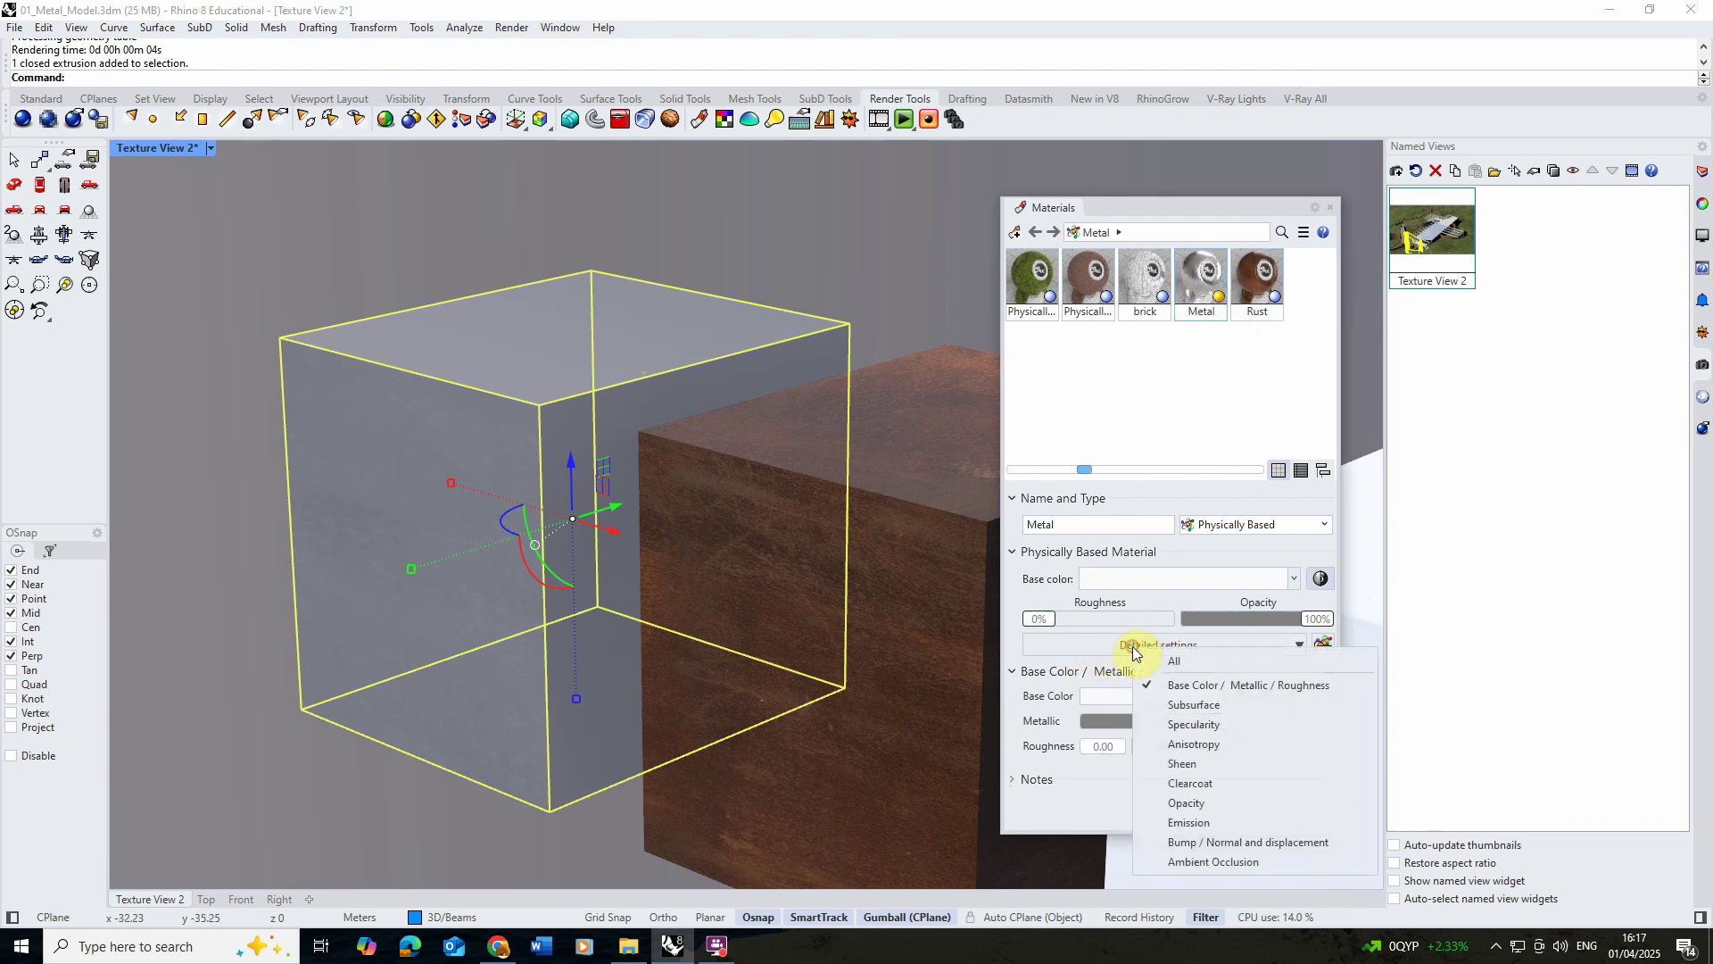
{"action": "left_click", "coordinate": [1215, 843]}
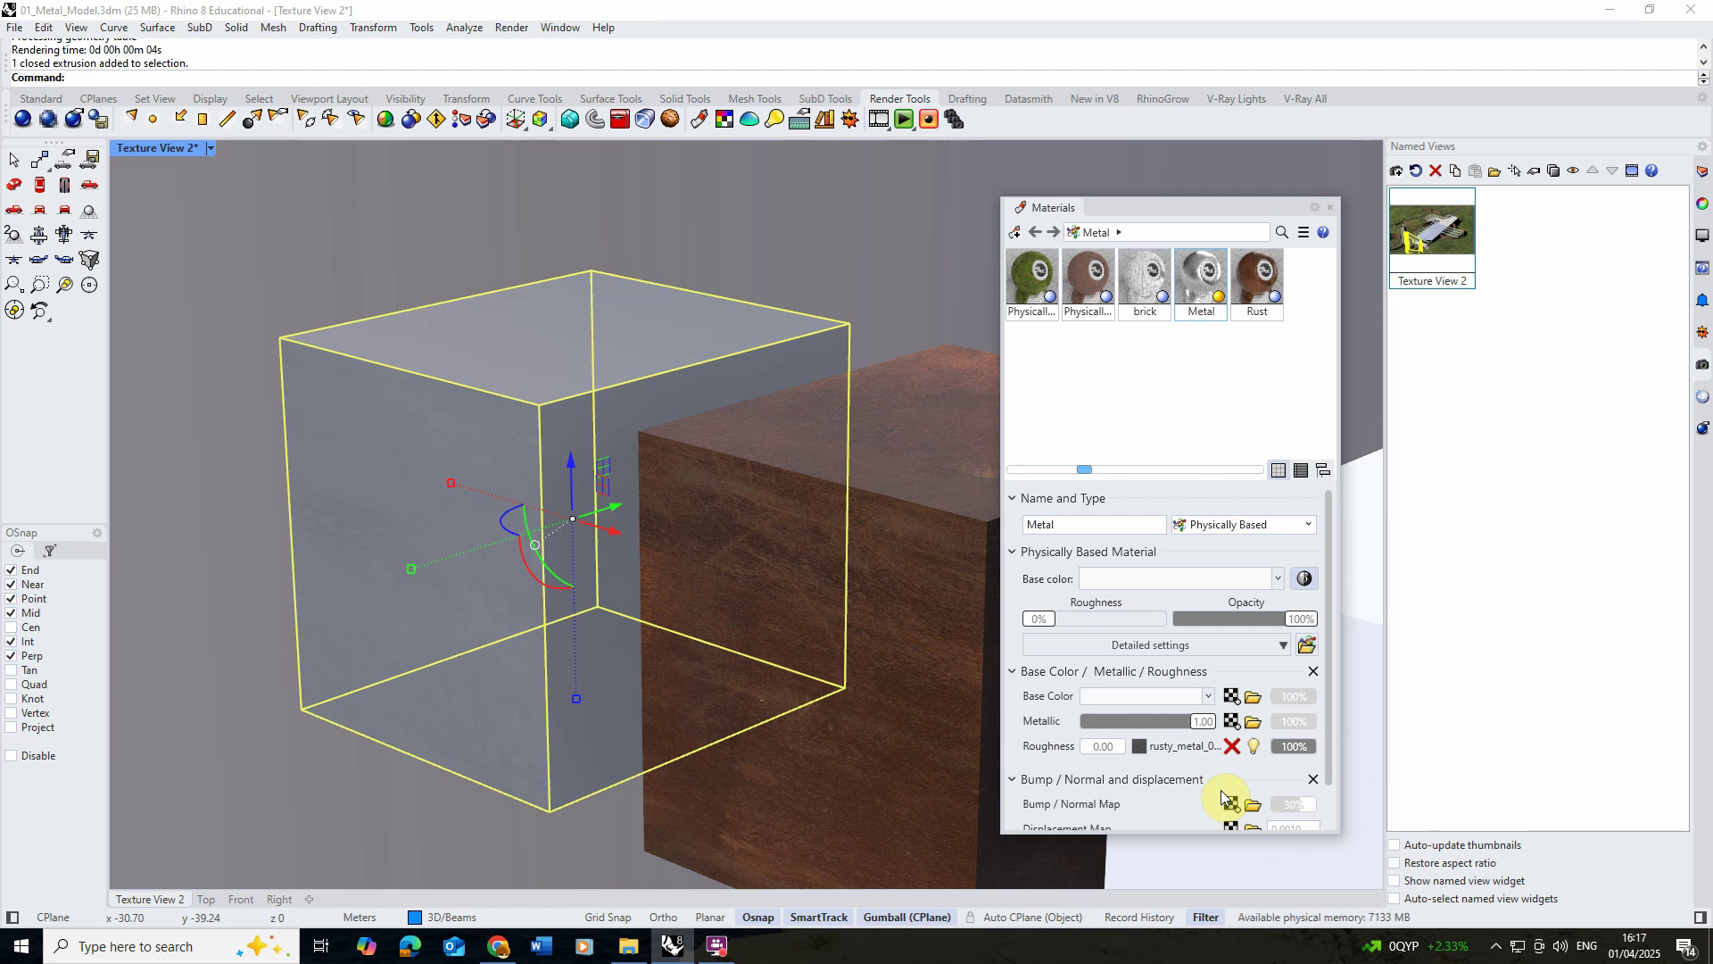
{"action": "left_click_drag", "start_coordinate": [1329, 555], "coordinate": [1332, 603]}
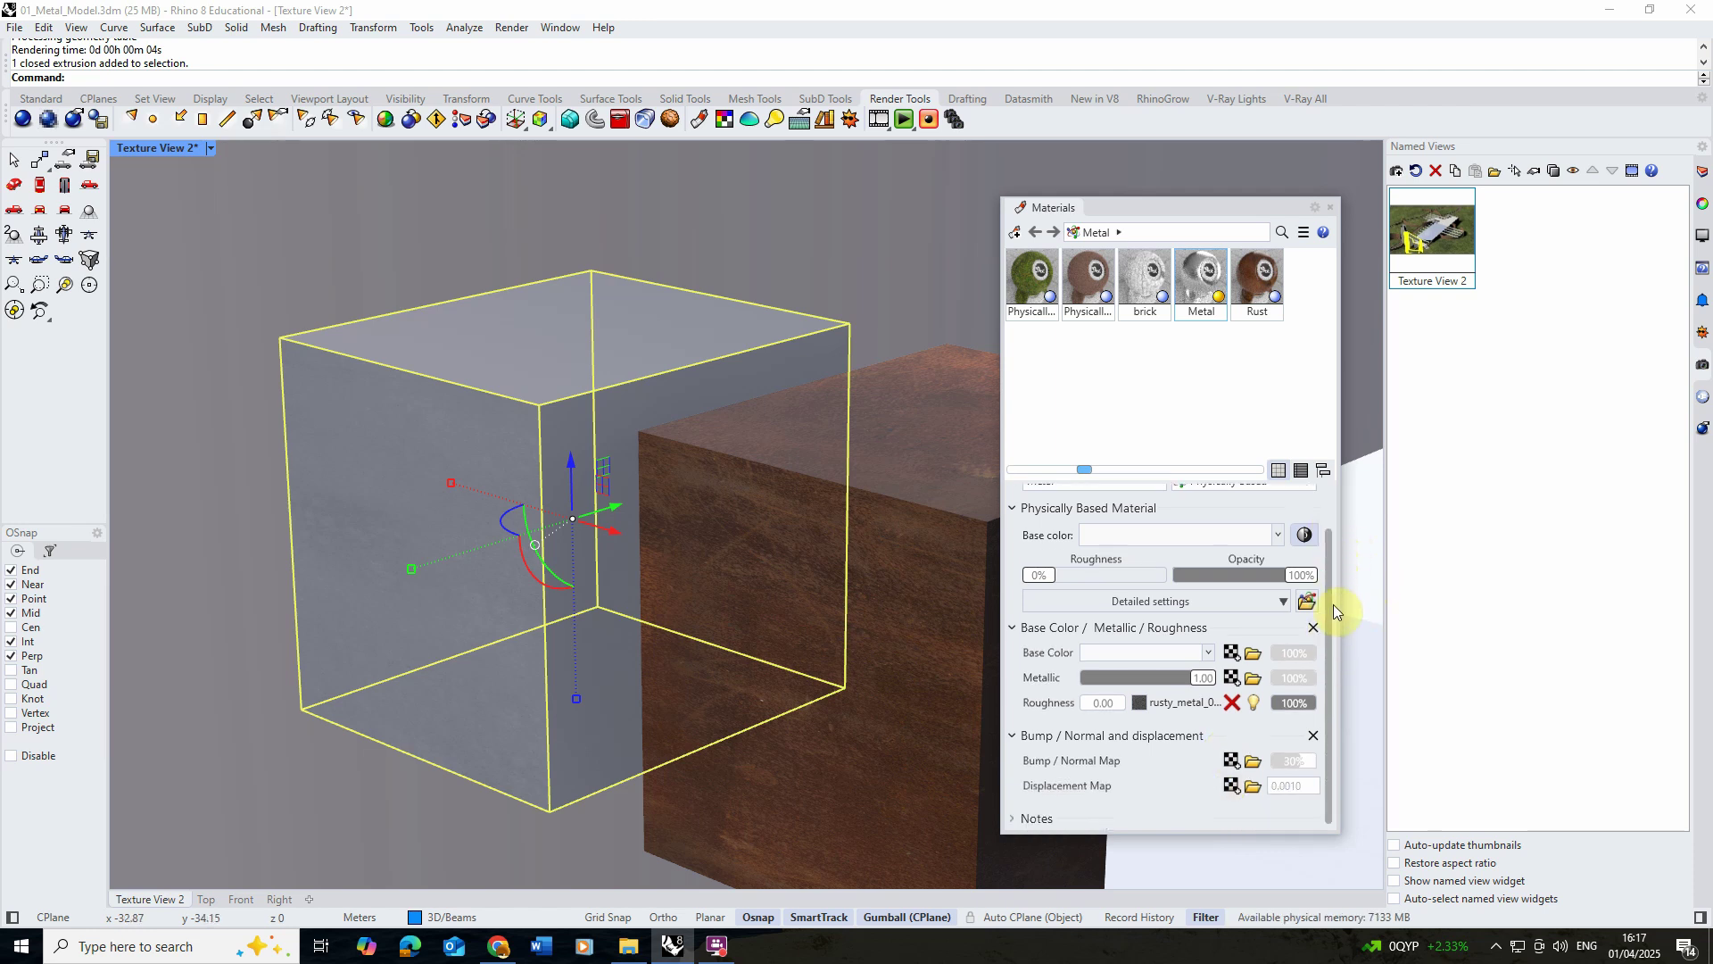
Load rusty_metal_02_nor_dx_2k from the textures folder inside rusty_metal_02_2k as the Metal material's Bump / Normal Map.
{"action": "left_click", "coordinate": [1251, 760]}
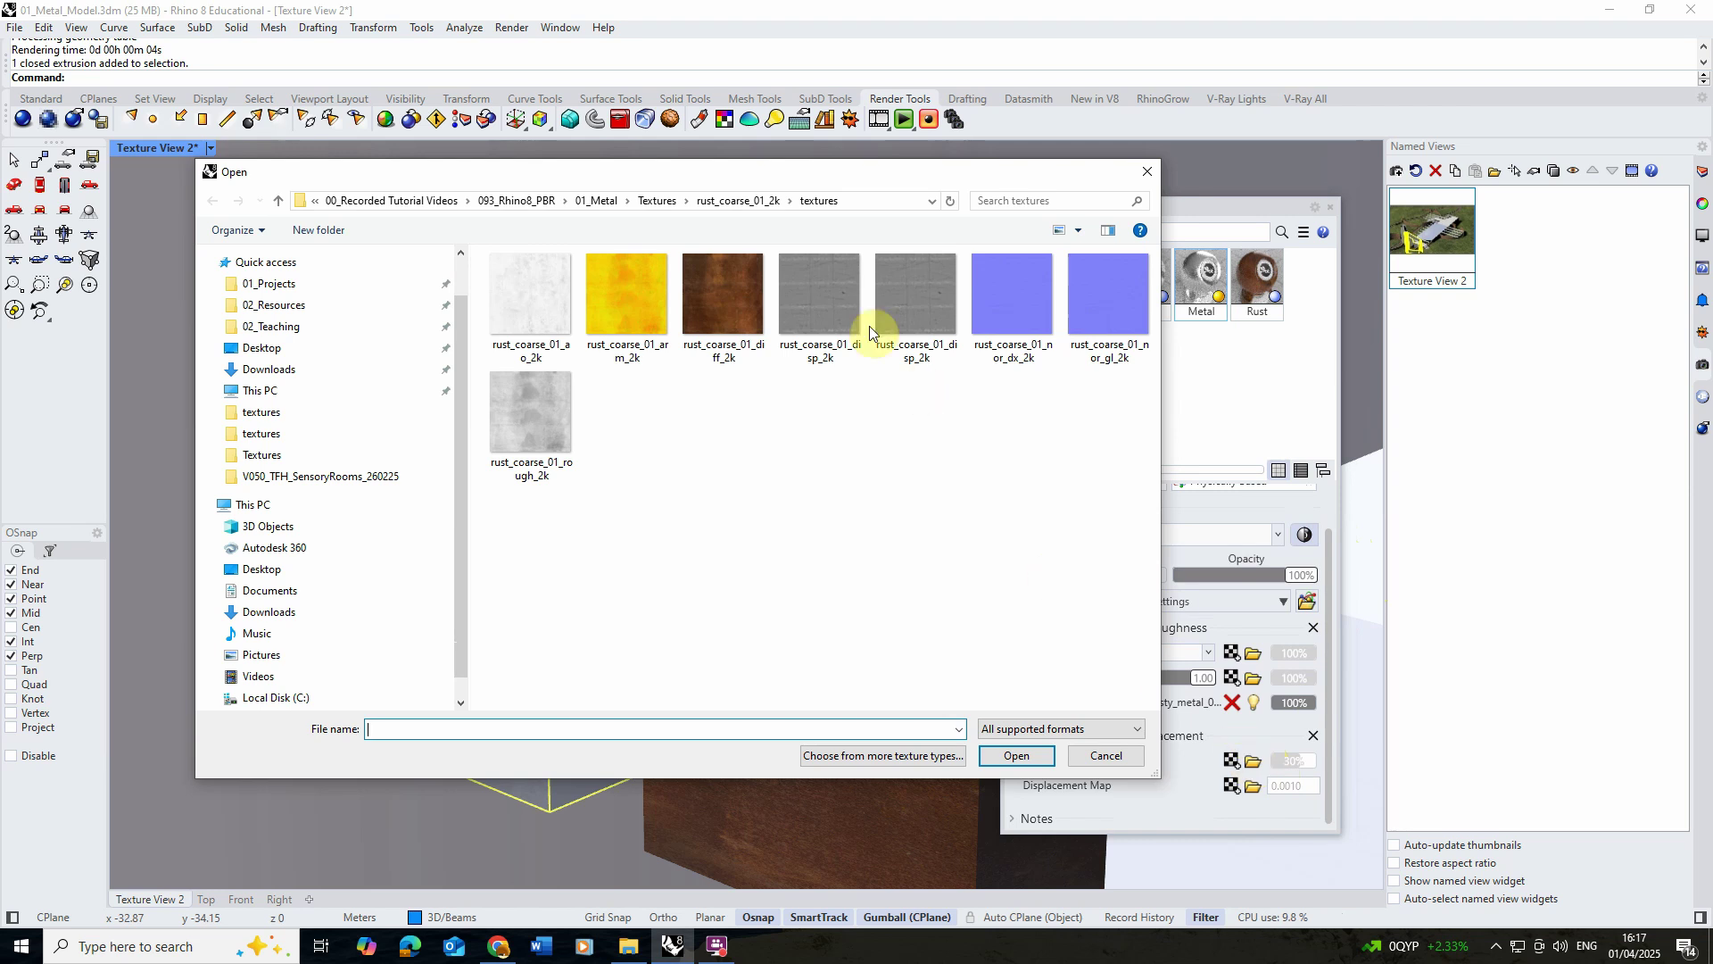
{"action": "left_click", "coordinate": [709, 201]}
{"action": "left_click", "coordinate": [747, 200]}
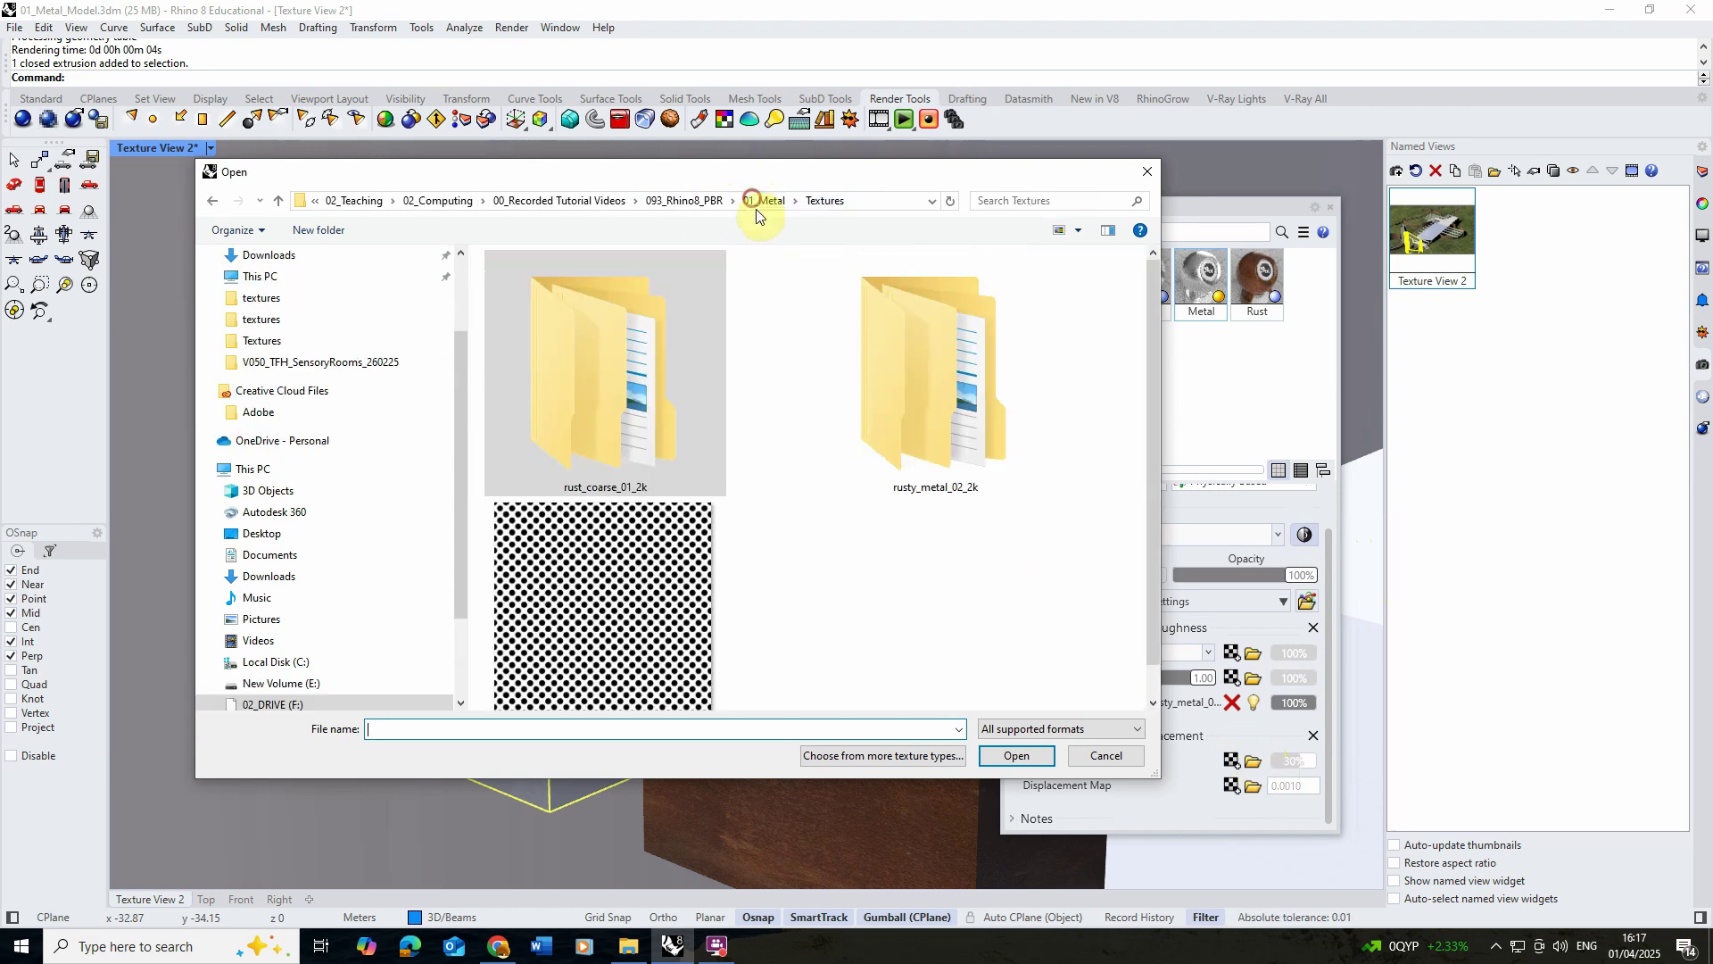
{"action": "double_click", "coordinate": [961, 391]}
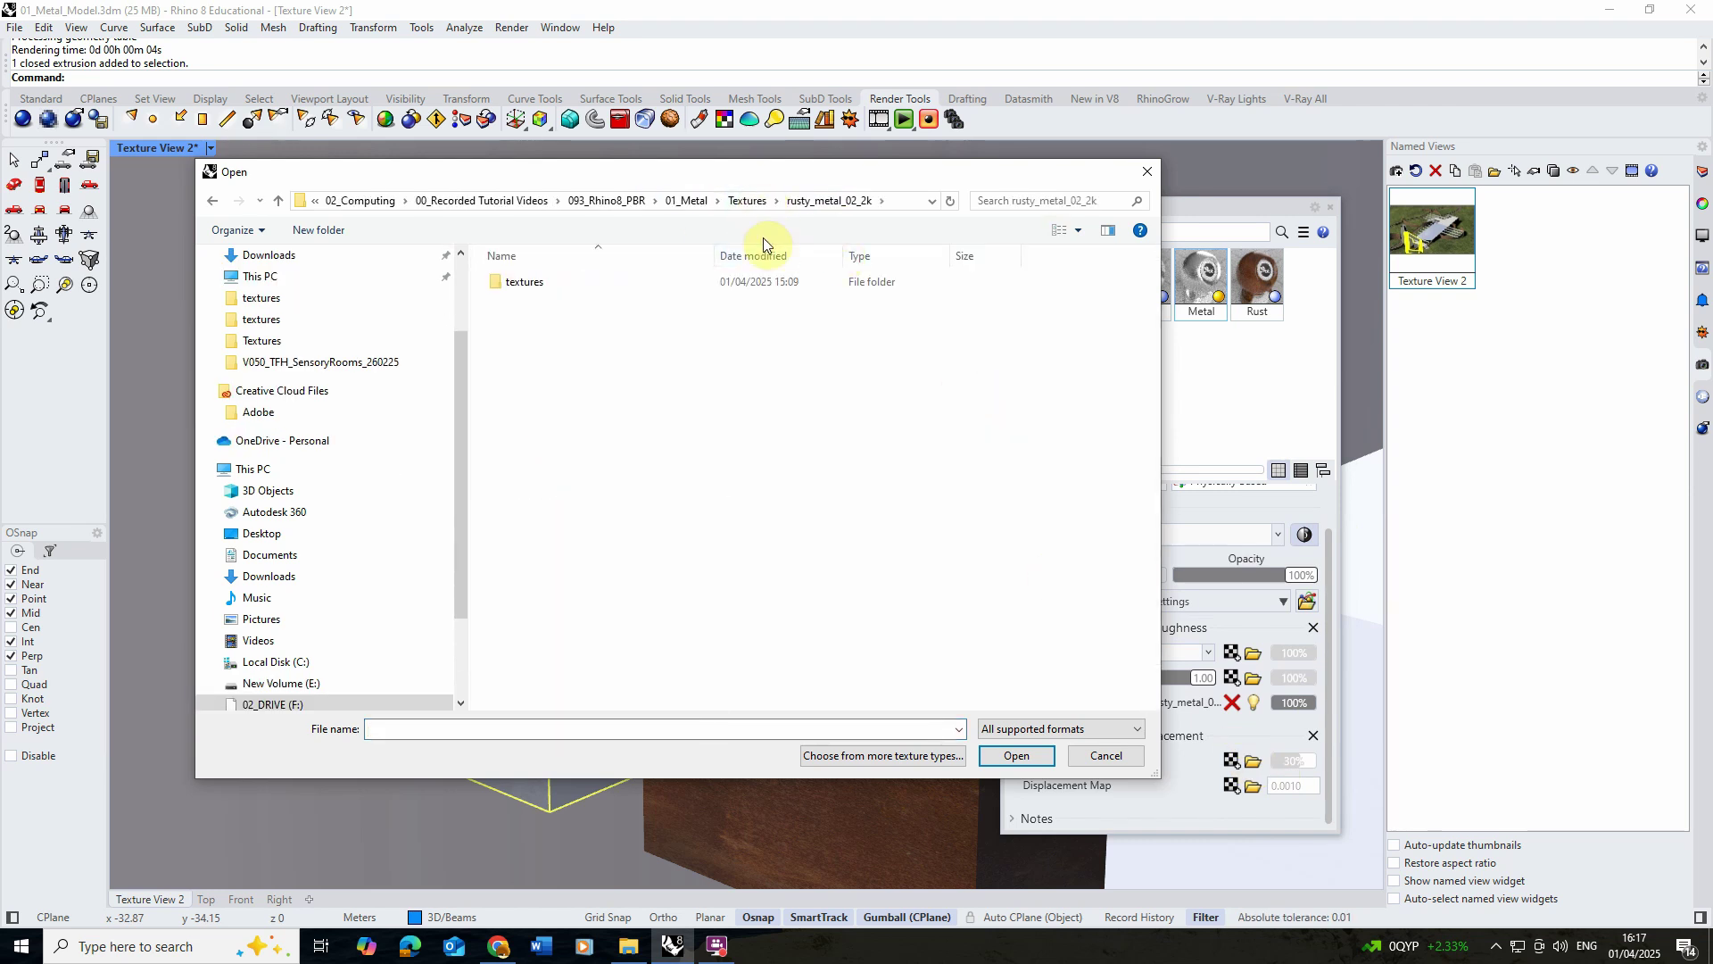
{"action": "double_click", "coordinate": [550, 287]}
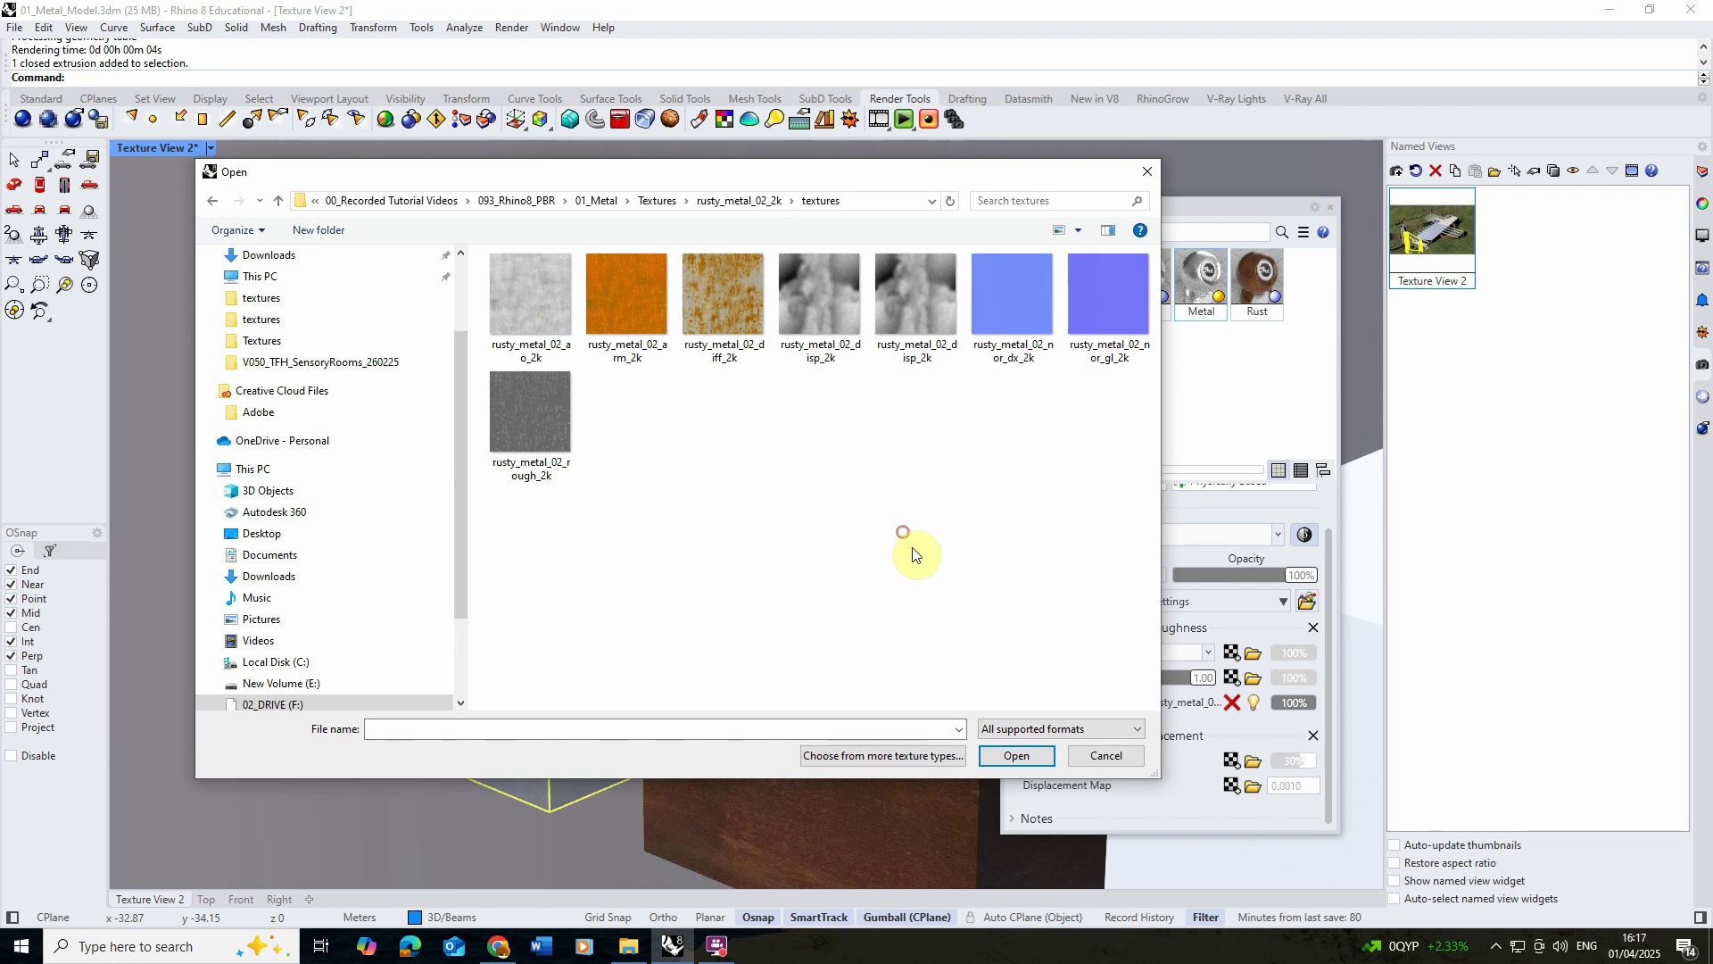
{"action": "left_click", "coordinate": [1011, 294]}
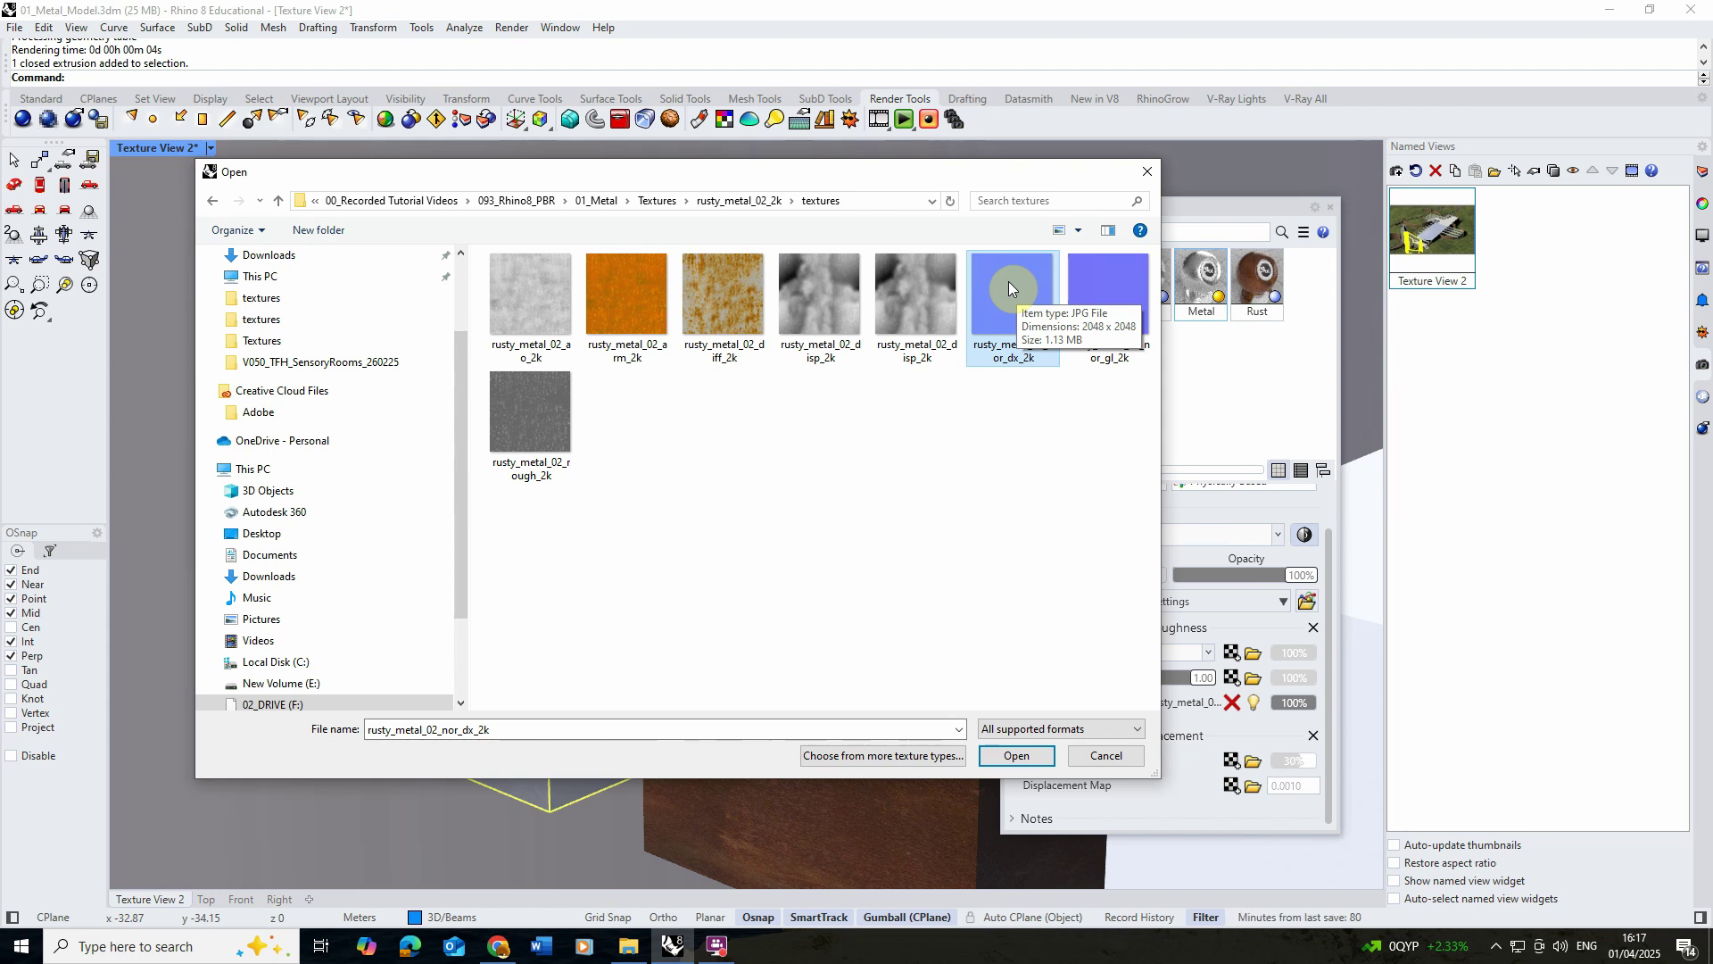
{"action": "left_click", "coordinate": [1023, 760]}
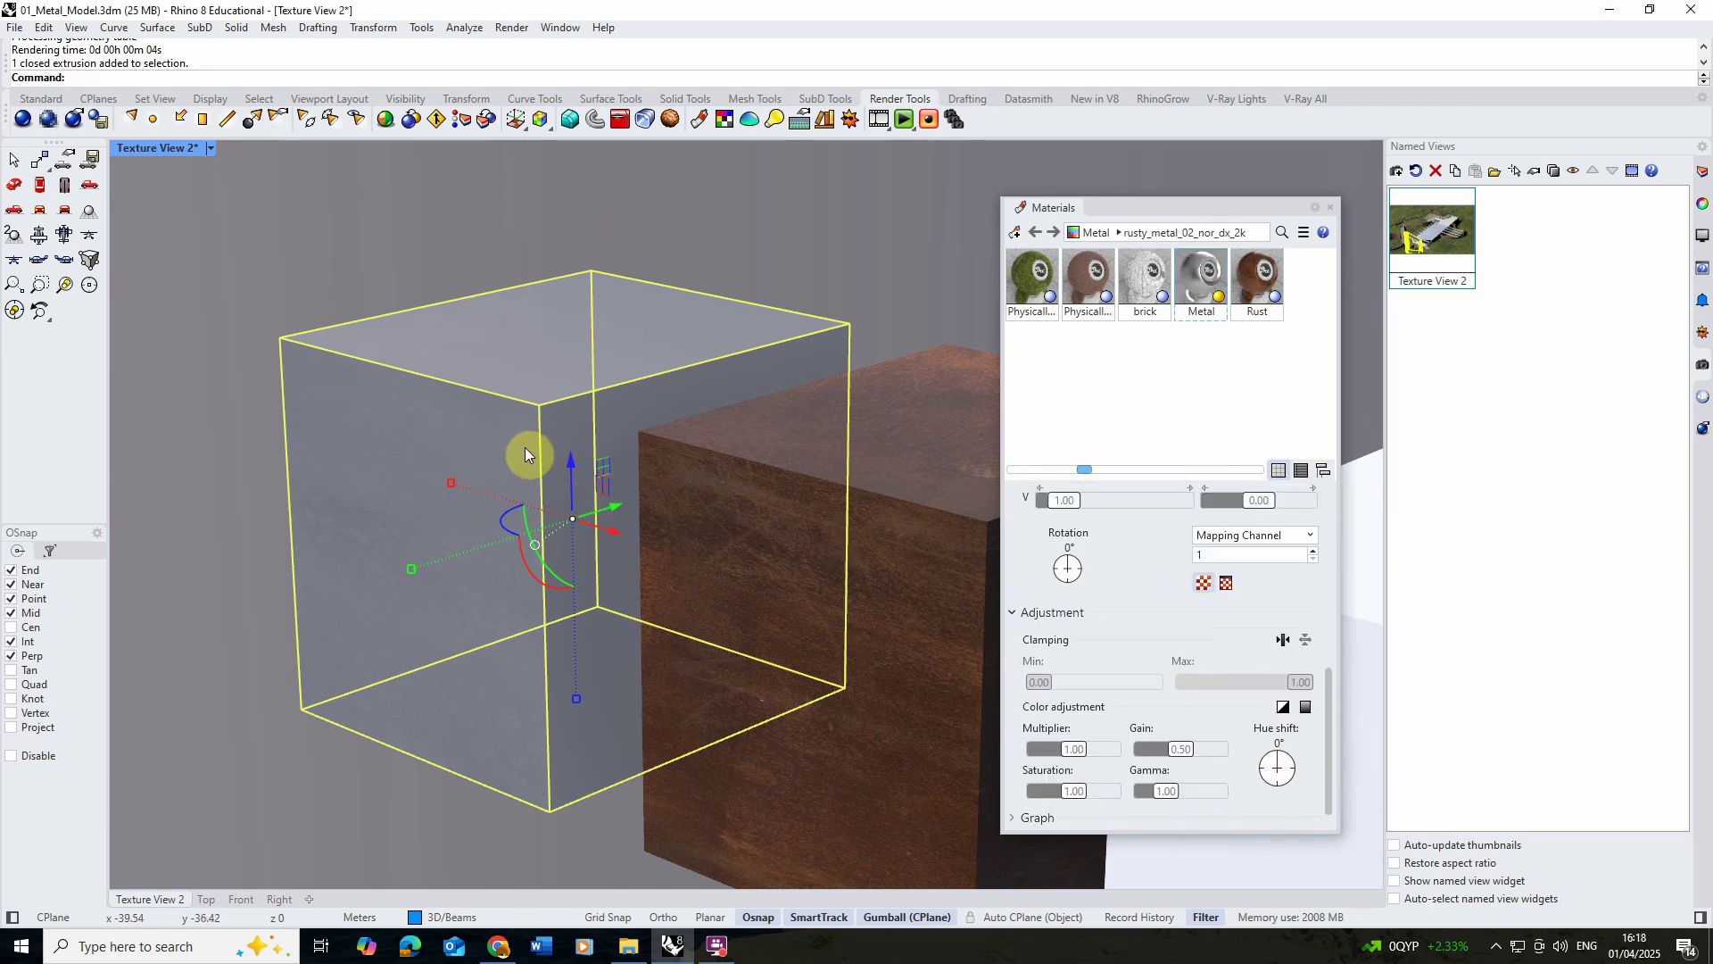
Inspect the metal cube's surface up close and set the Metal material's Bump / Normal Map amount to 100%.
{"action": "right_click_drag", "start_coordinate": [525, 449], "coordinate": [527, 415]}
{"action": "scroll", "coordinate": [532, 478], "scroll_direction": "up", "scroll_amount": 5}
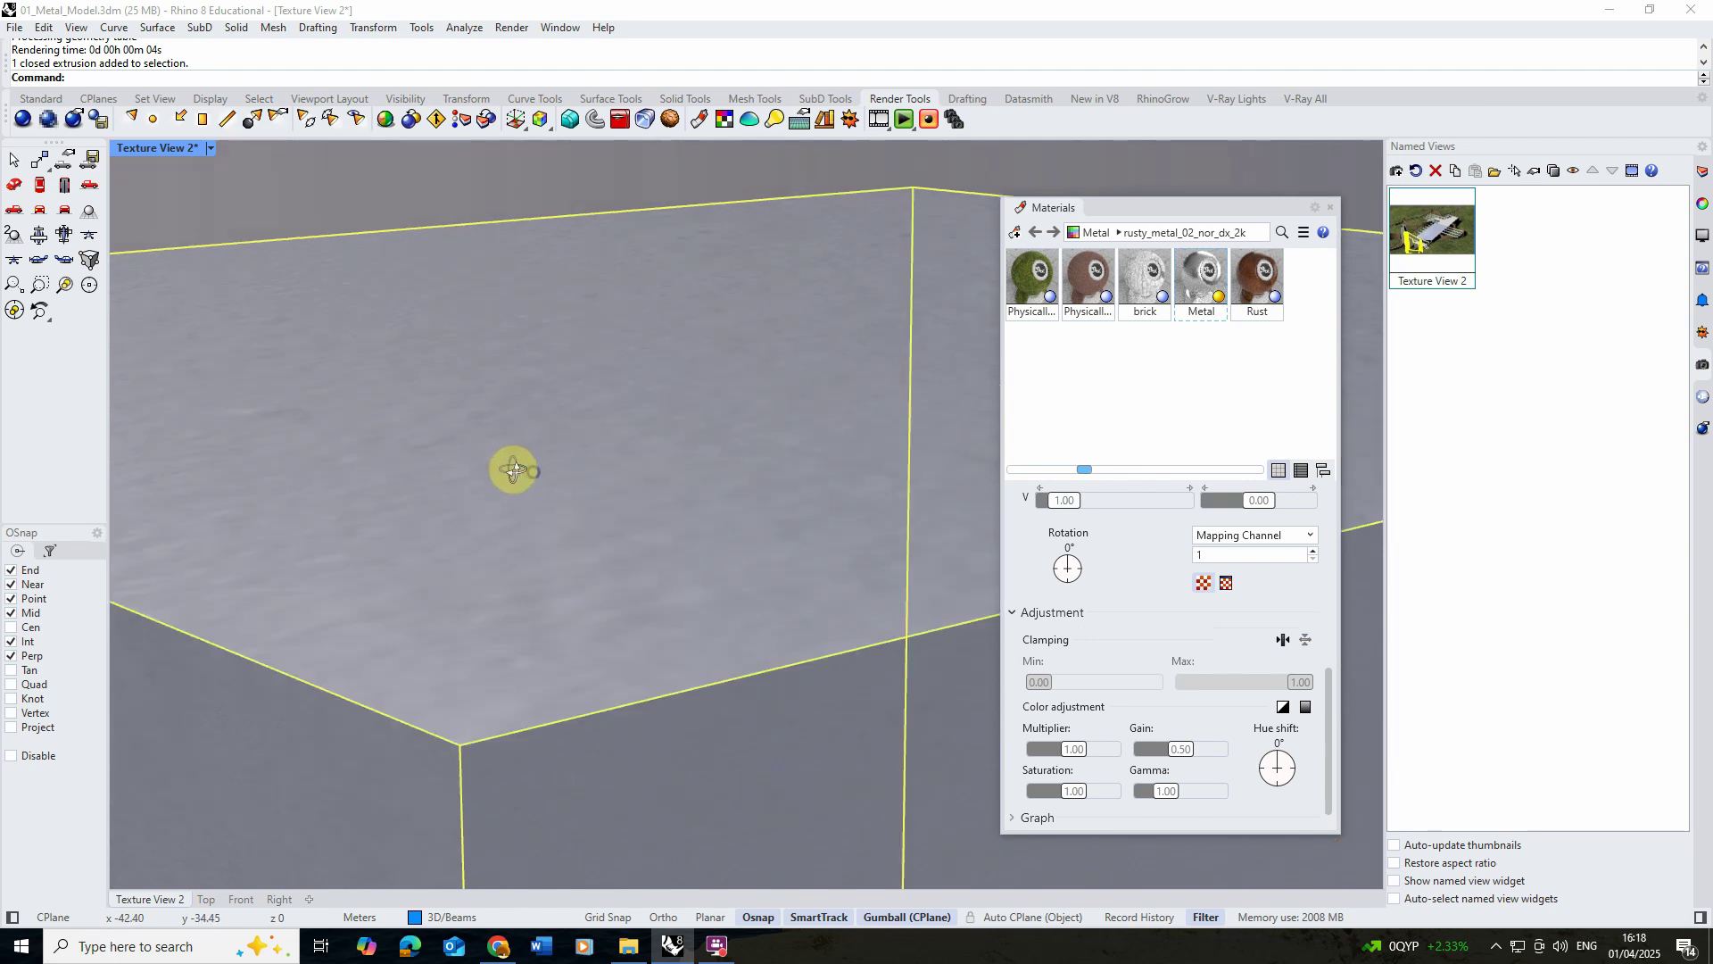
{"action": "right_click_drag", "start_coordinate": [493, 479], "coordinate": [642, 390]}
{"action": "scroll", "coordinate": [592, 500], "scroll_direction": "down", "scroll_amount": 5}
{"action": "mouse_move", "coordinate": [593, 501]}
{"action": "right_mouse_down"}
{"action": "mouse_move", "coordinate": [547, 463]}
{"action": "mouse_move", "coordinate": [574, 398]}
{"action": "mouse_move", "coordinate": [615, 479]}
{"action": "right_mouse_up"}
{"action": "scroll", "coordinate": [629, 410], "scroll_direction": "up", "scroll_amount": 5}
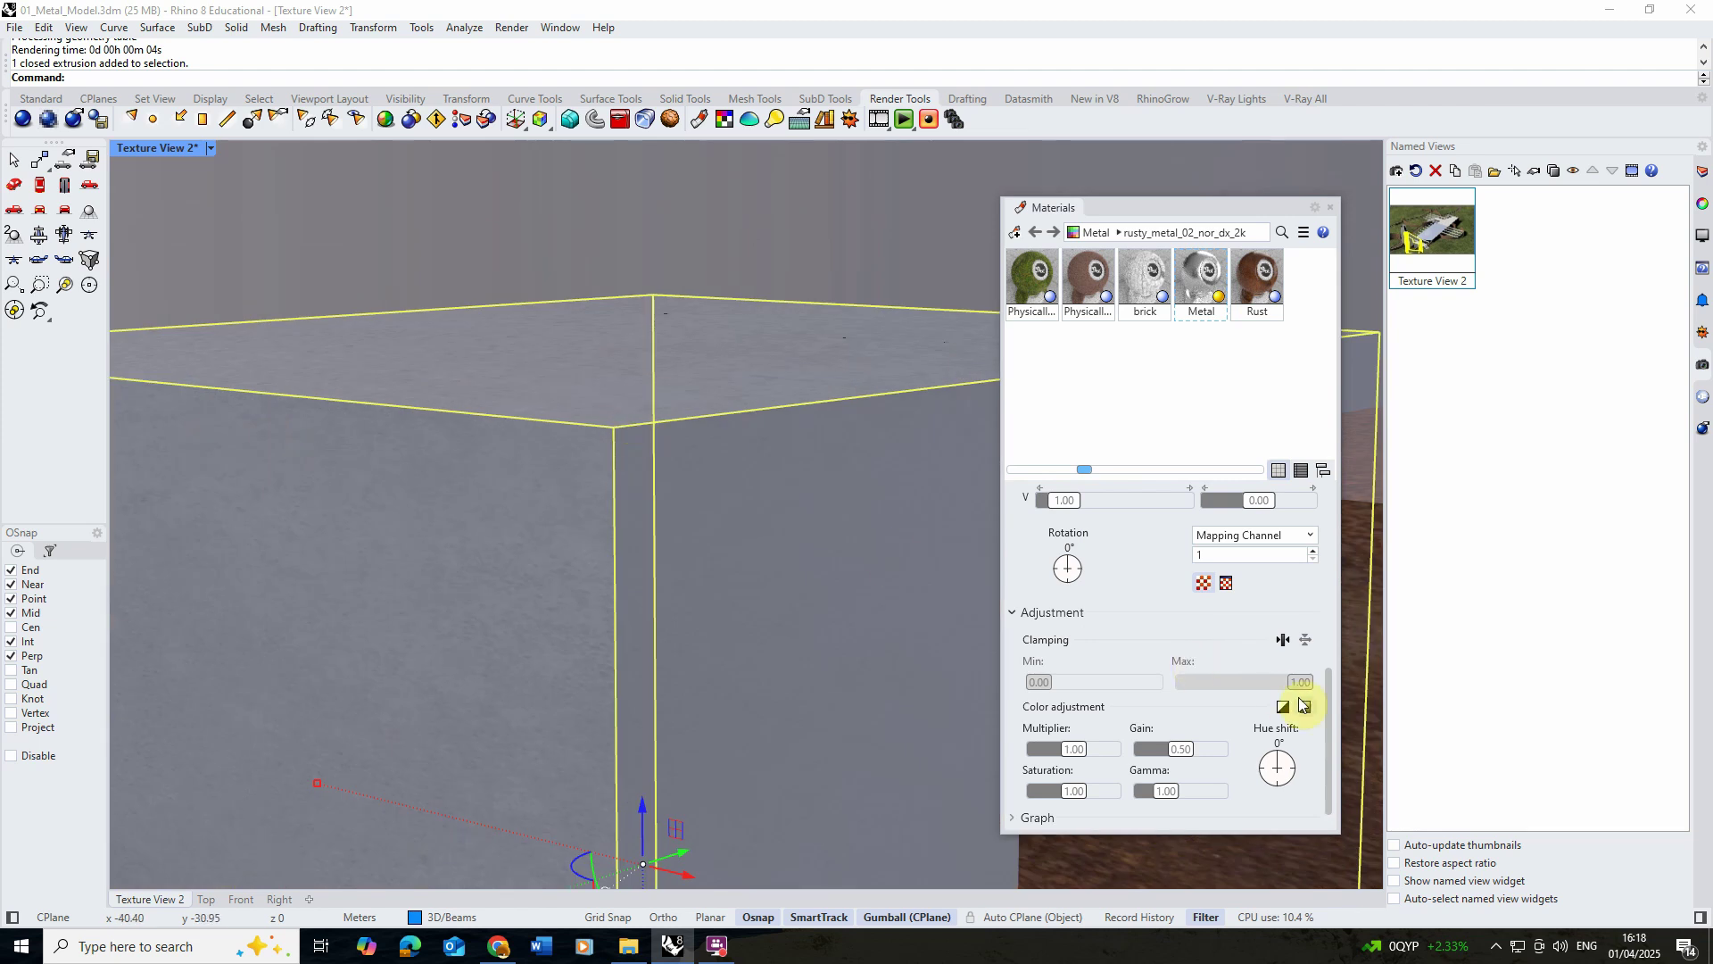
{"action": "left_click", "coordinate": [1033, 233]}
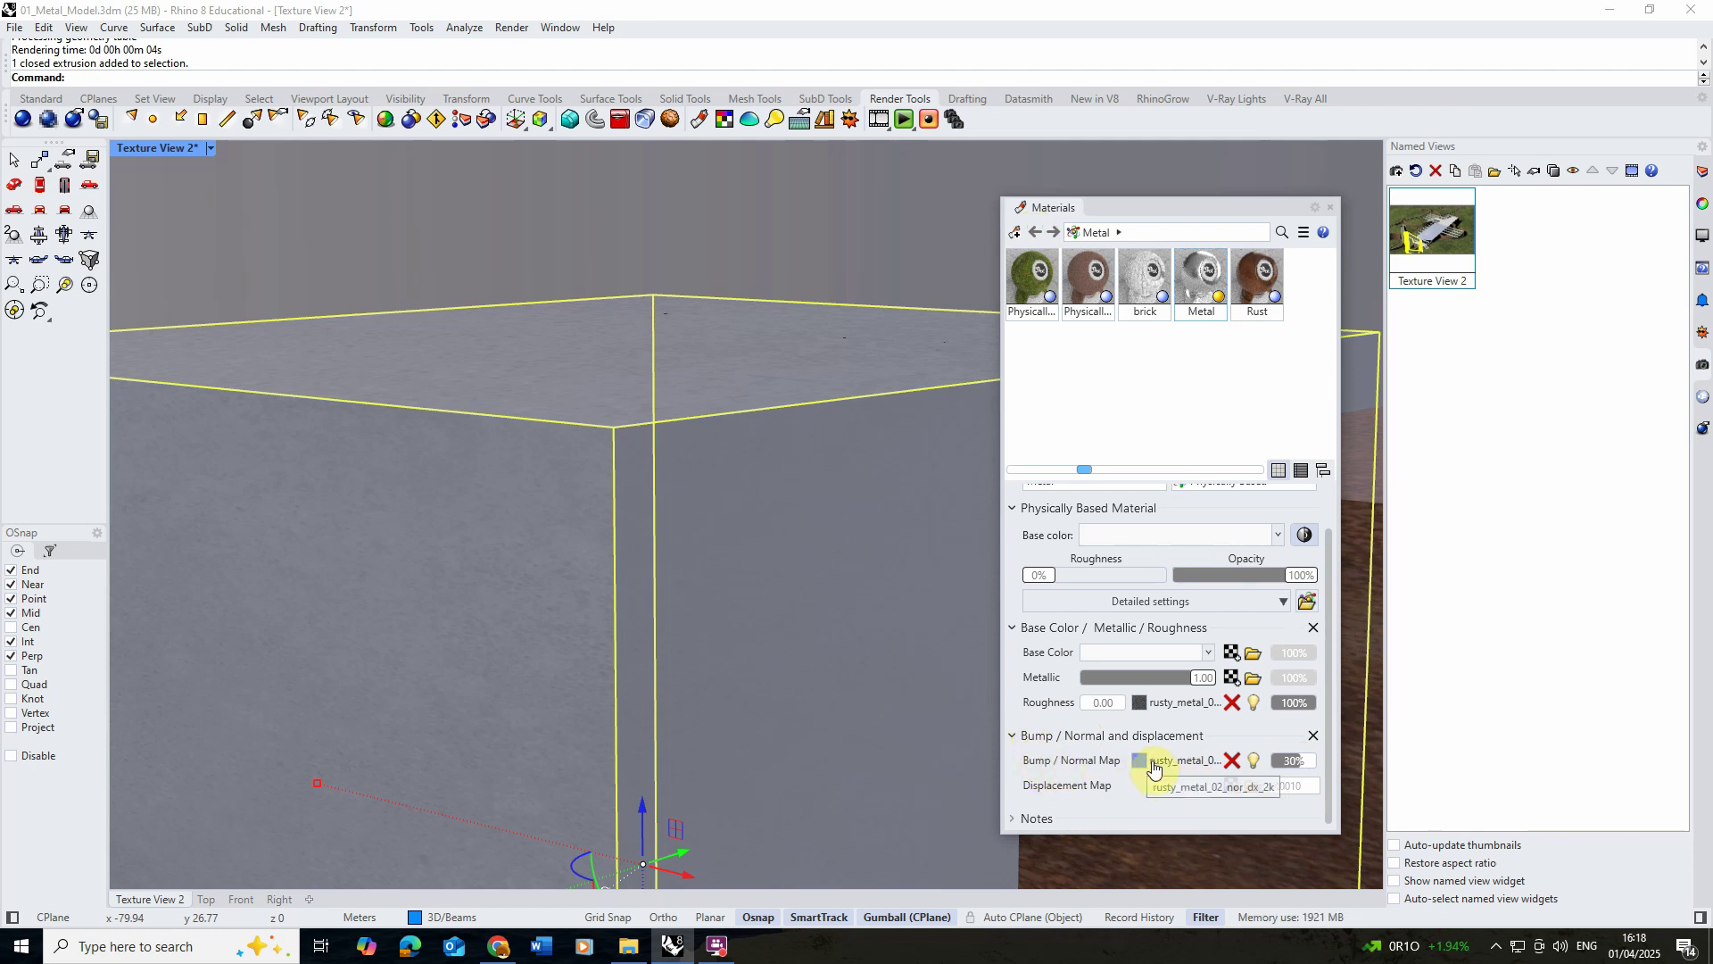
{"action": "left_click_drag", "start_coordinate": [1291, 766], "coordinate": [1293, 755]}
Render a preview of the metal and rust cubes to check the metal's bump effect, and close the render window.
{"action": "right_click_drag", "start_coordinate": [669, 414], "coordinate": [615, 353]}
{"action": "left_click", "coordinate": [511, 27]}
{"action": "left_click", "coordinate": [536, 68]}
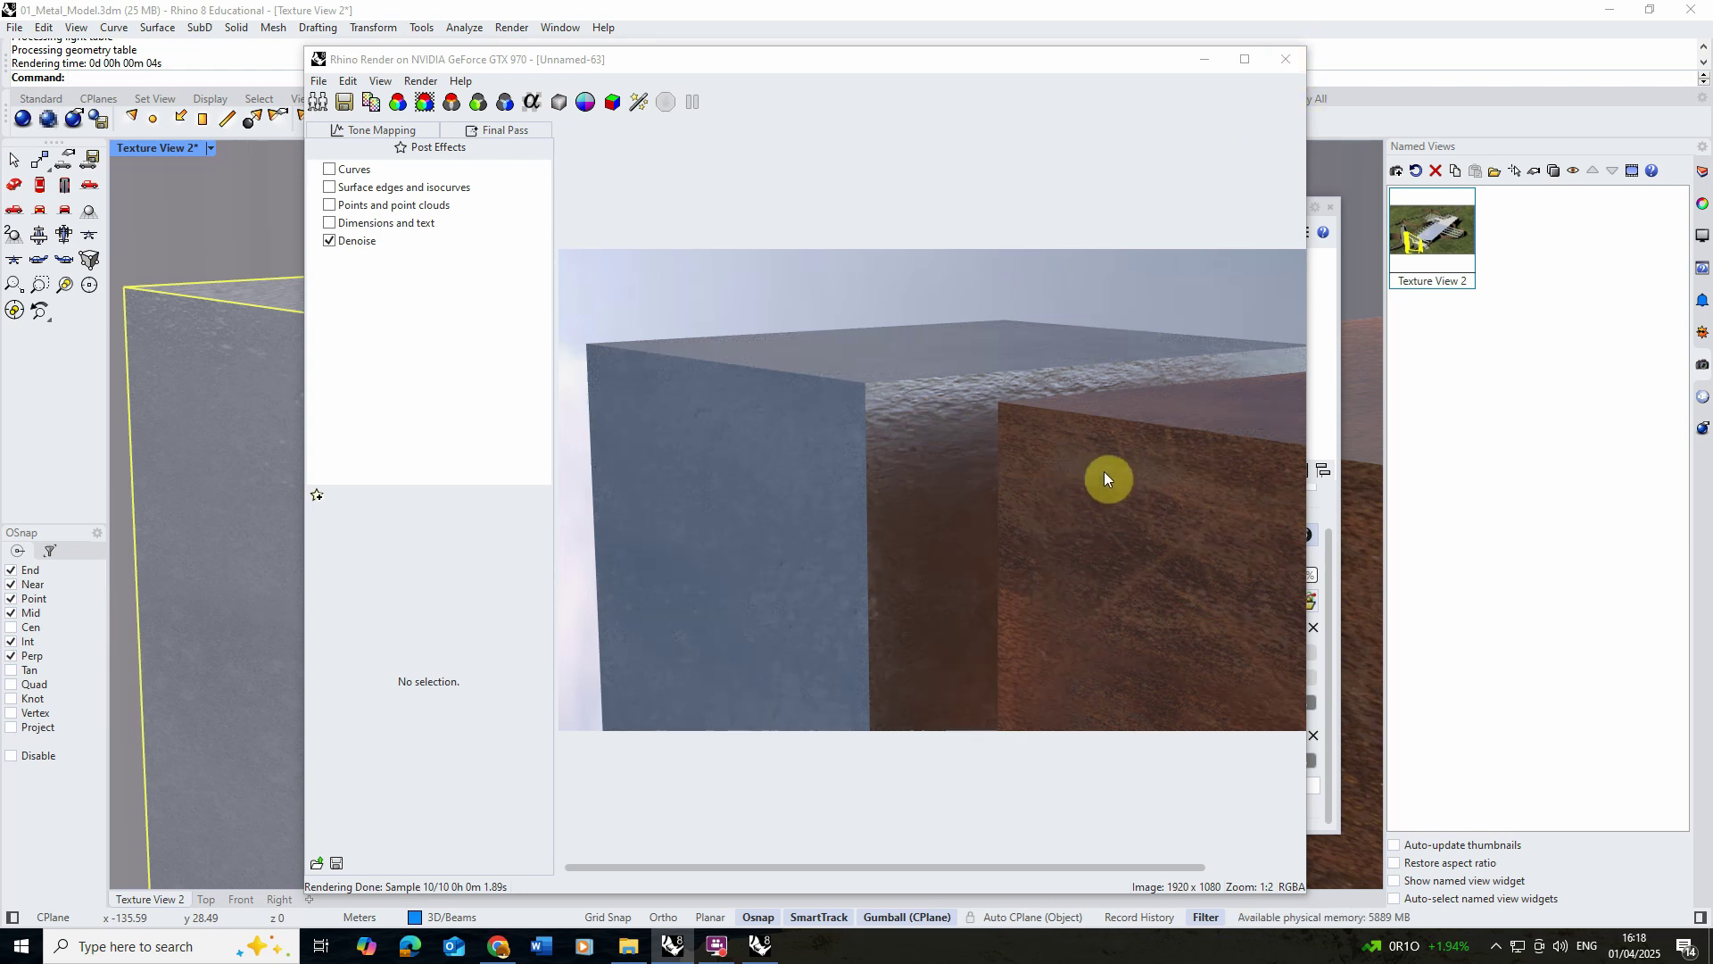
{"action": "left_click", "coordinate": [1286, 60]}
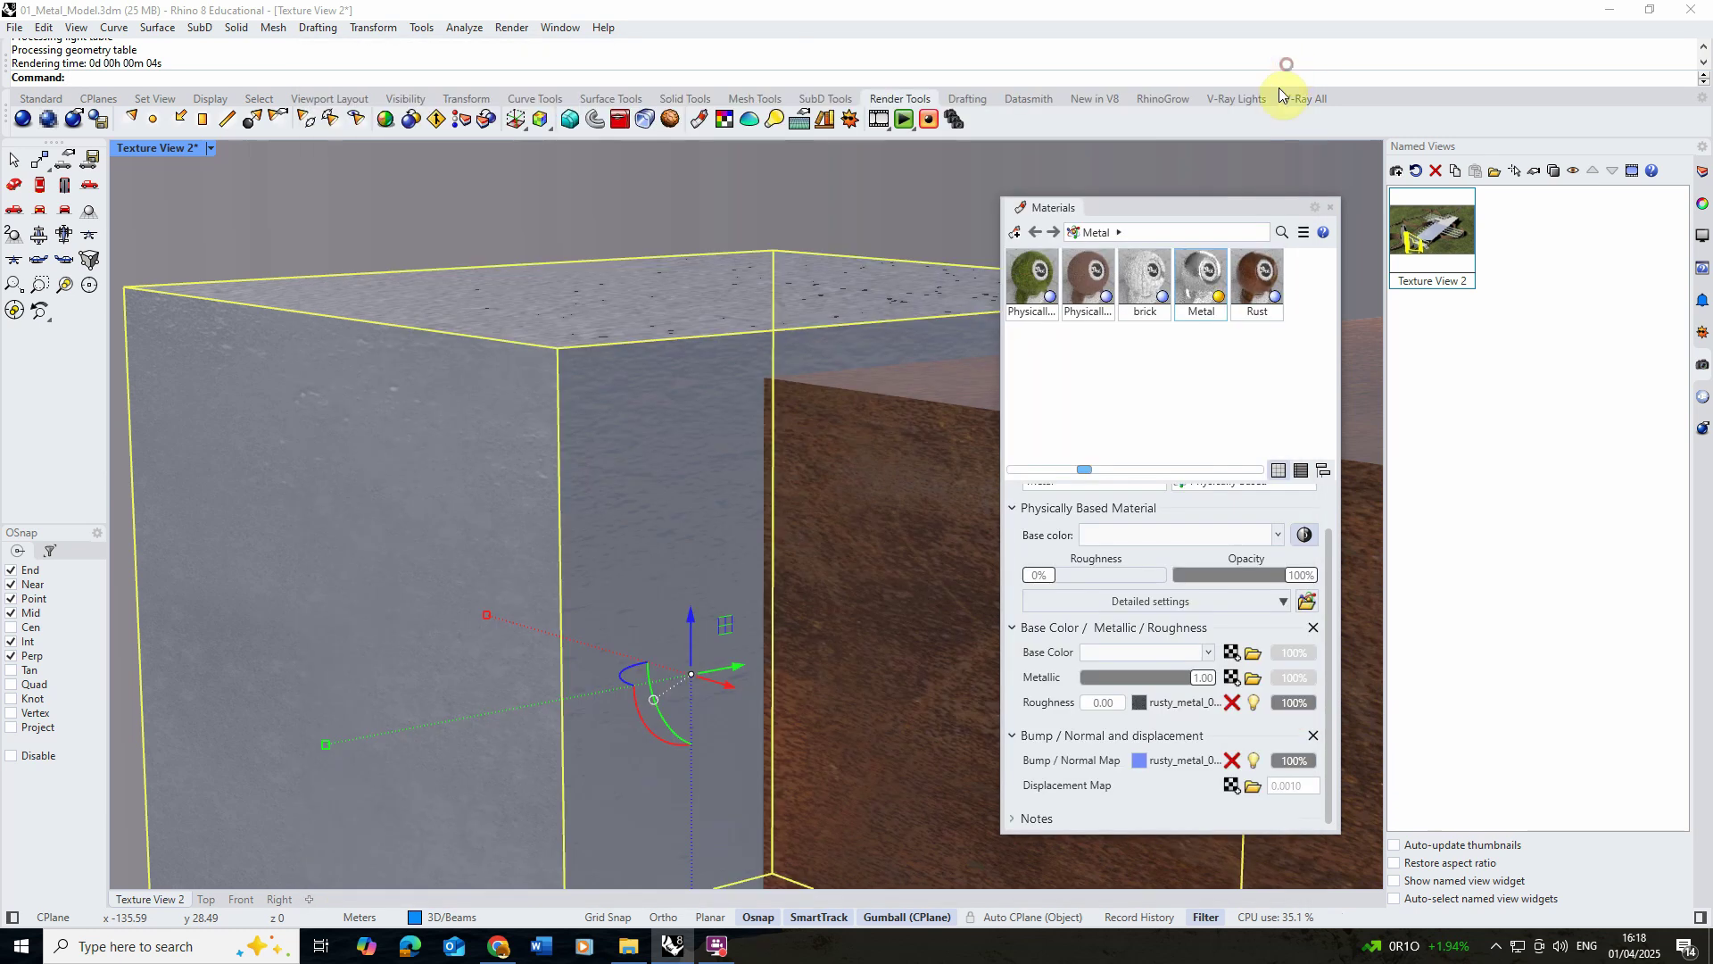
Set the Metal material's Bump / Normal Map amount to 15% and deselect the metal cube.
{"action": "left_click", "coordinate": [1296, 759]}
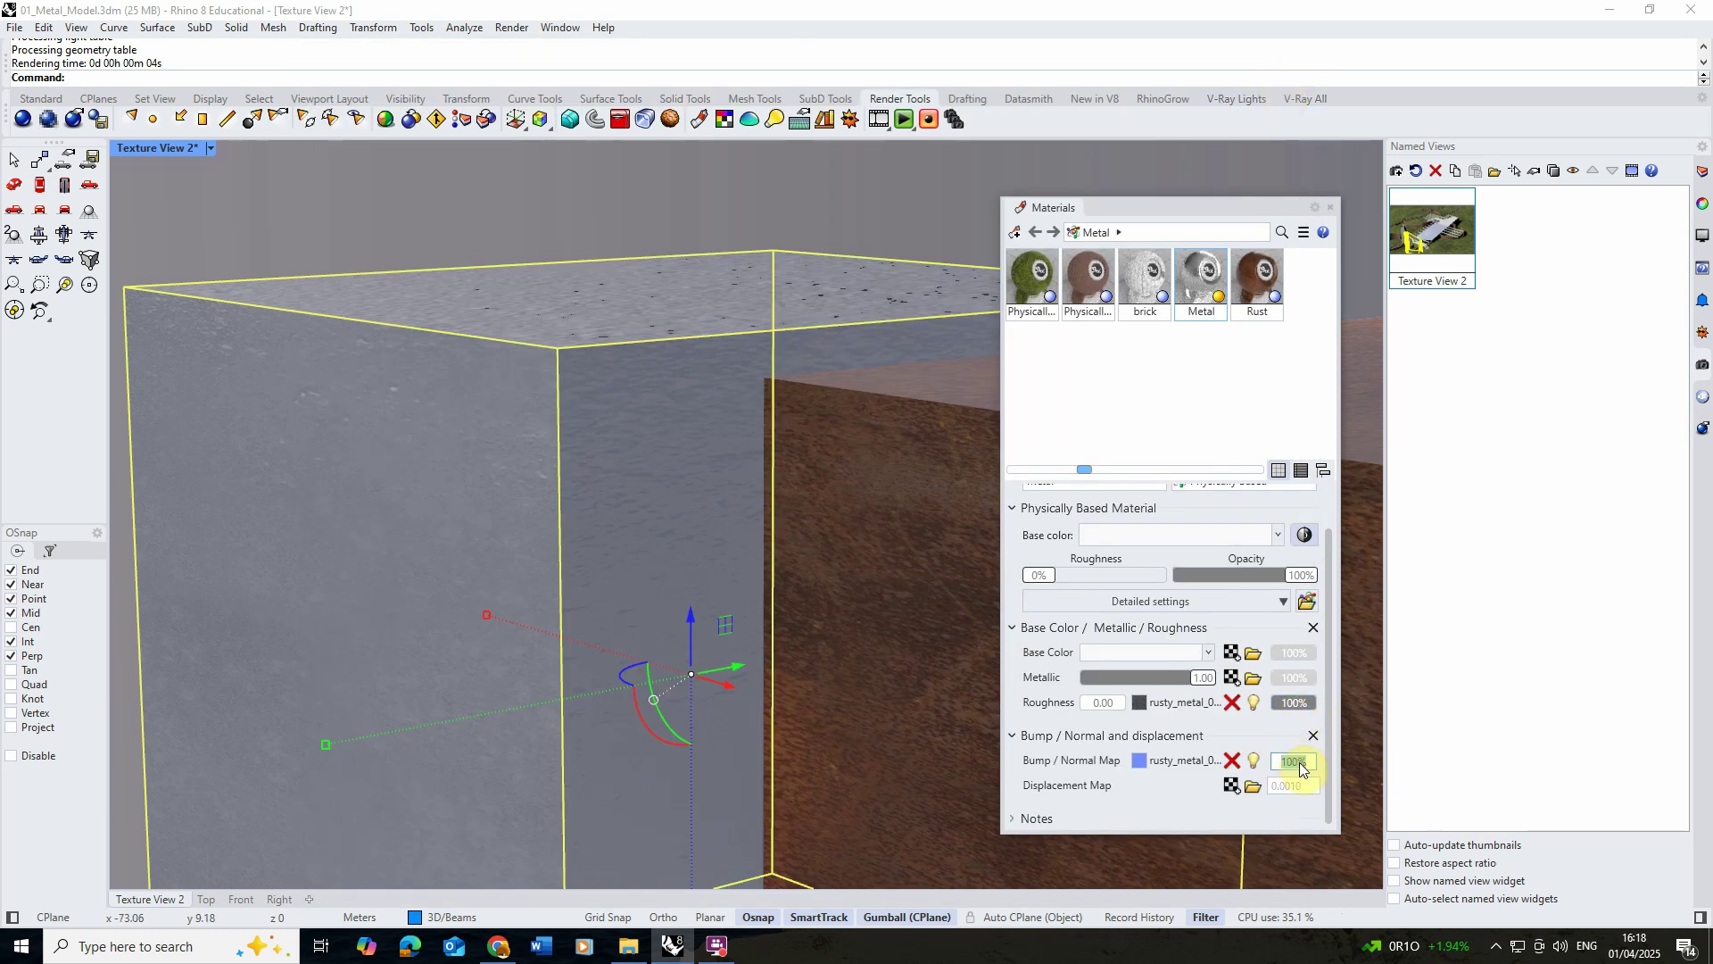
{"action": "type", "text": "15"}
{"action": "key", "text": "Return"}
{"action": "right_click_drag", "start_coordinate": [501, 444], "coordinate": [555, 378]}
{"action": "scroll", "coordinate": [438, 377], "scroll_direction": "down", "scroll_amount": 5}
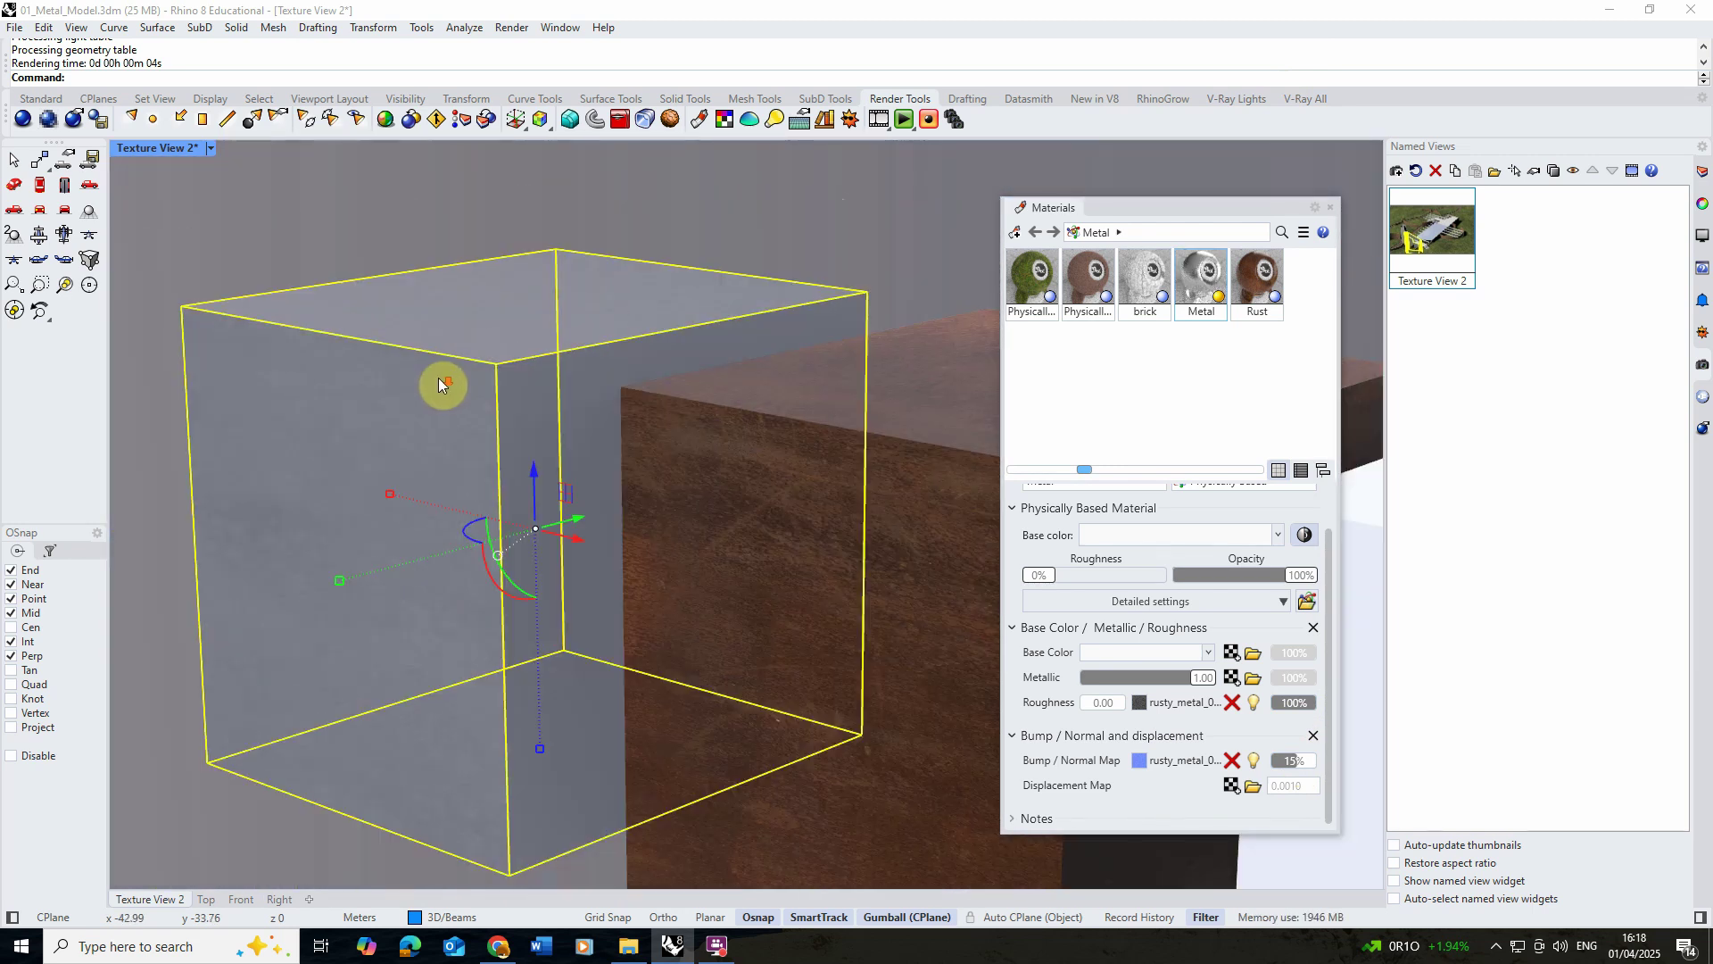
{"action": "right_click_drag", "start_coordinate": [437, 377], "coordinate": [820, 321]}
{"action": "left_click", "coordinate": [817, 255]}
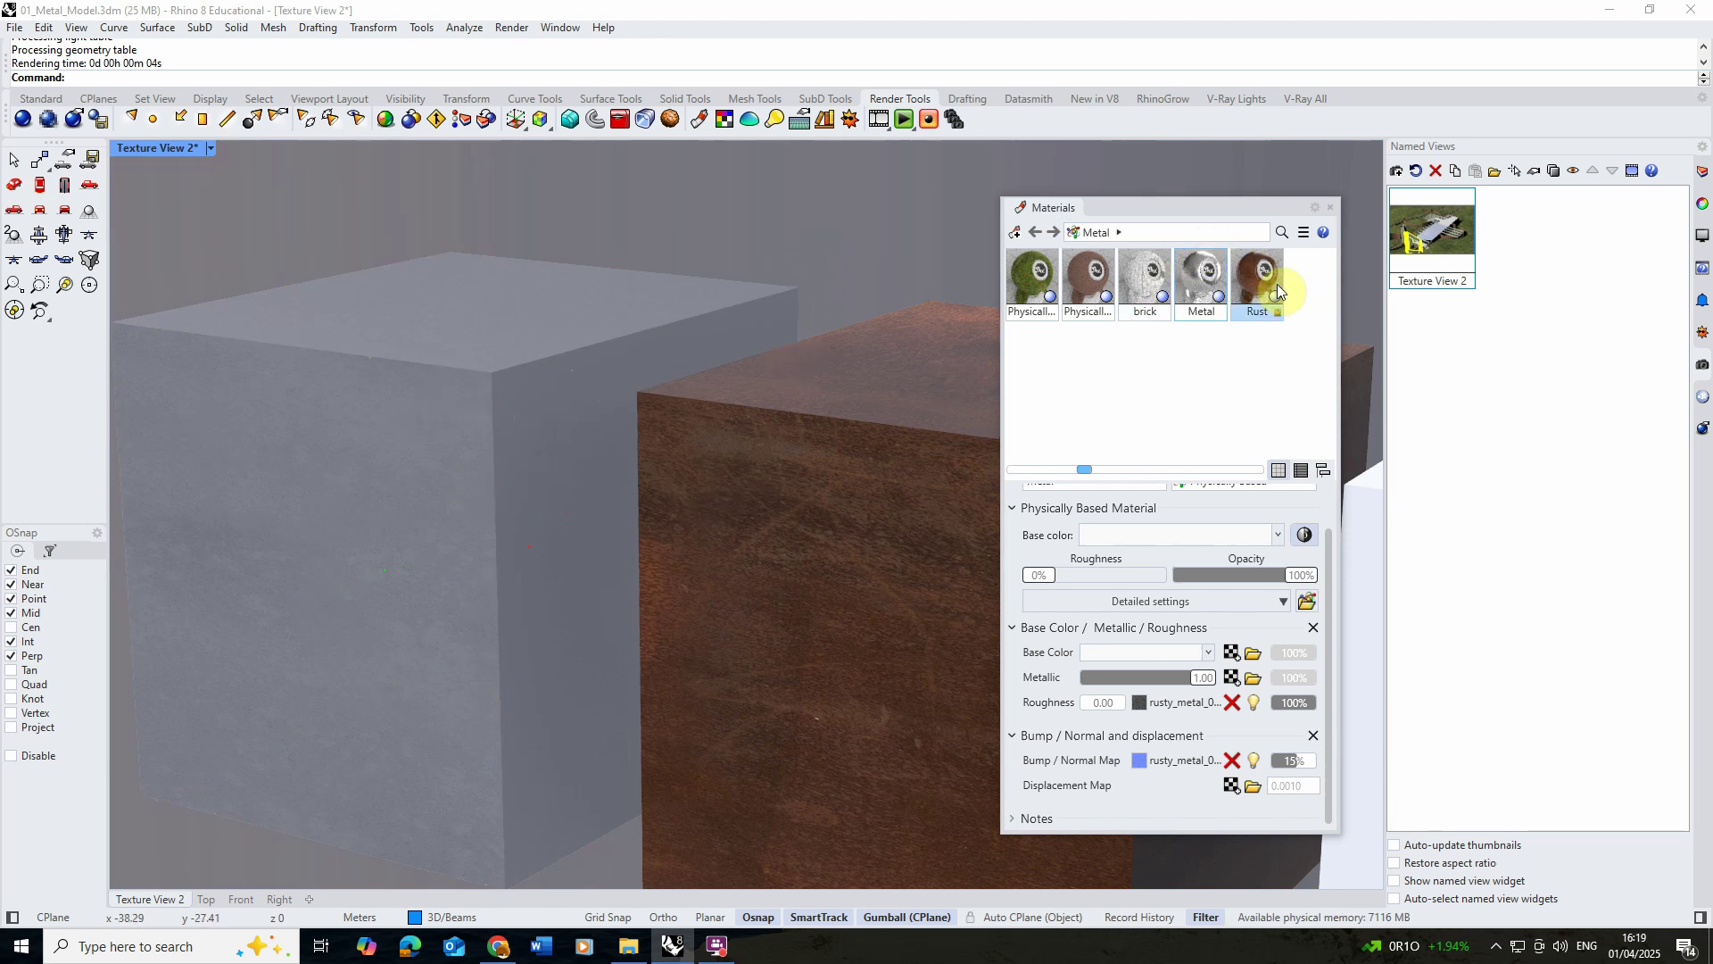
Add the Bump / Normal and displacement settings to the Rust material.
{"action": "left_click", "coordinate": [1256, 272]}
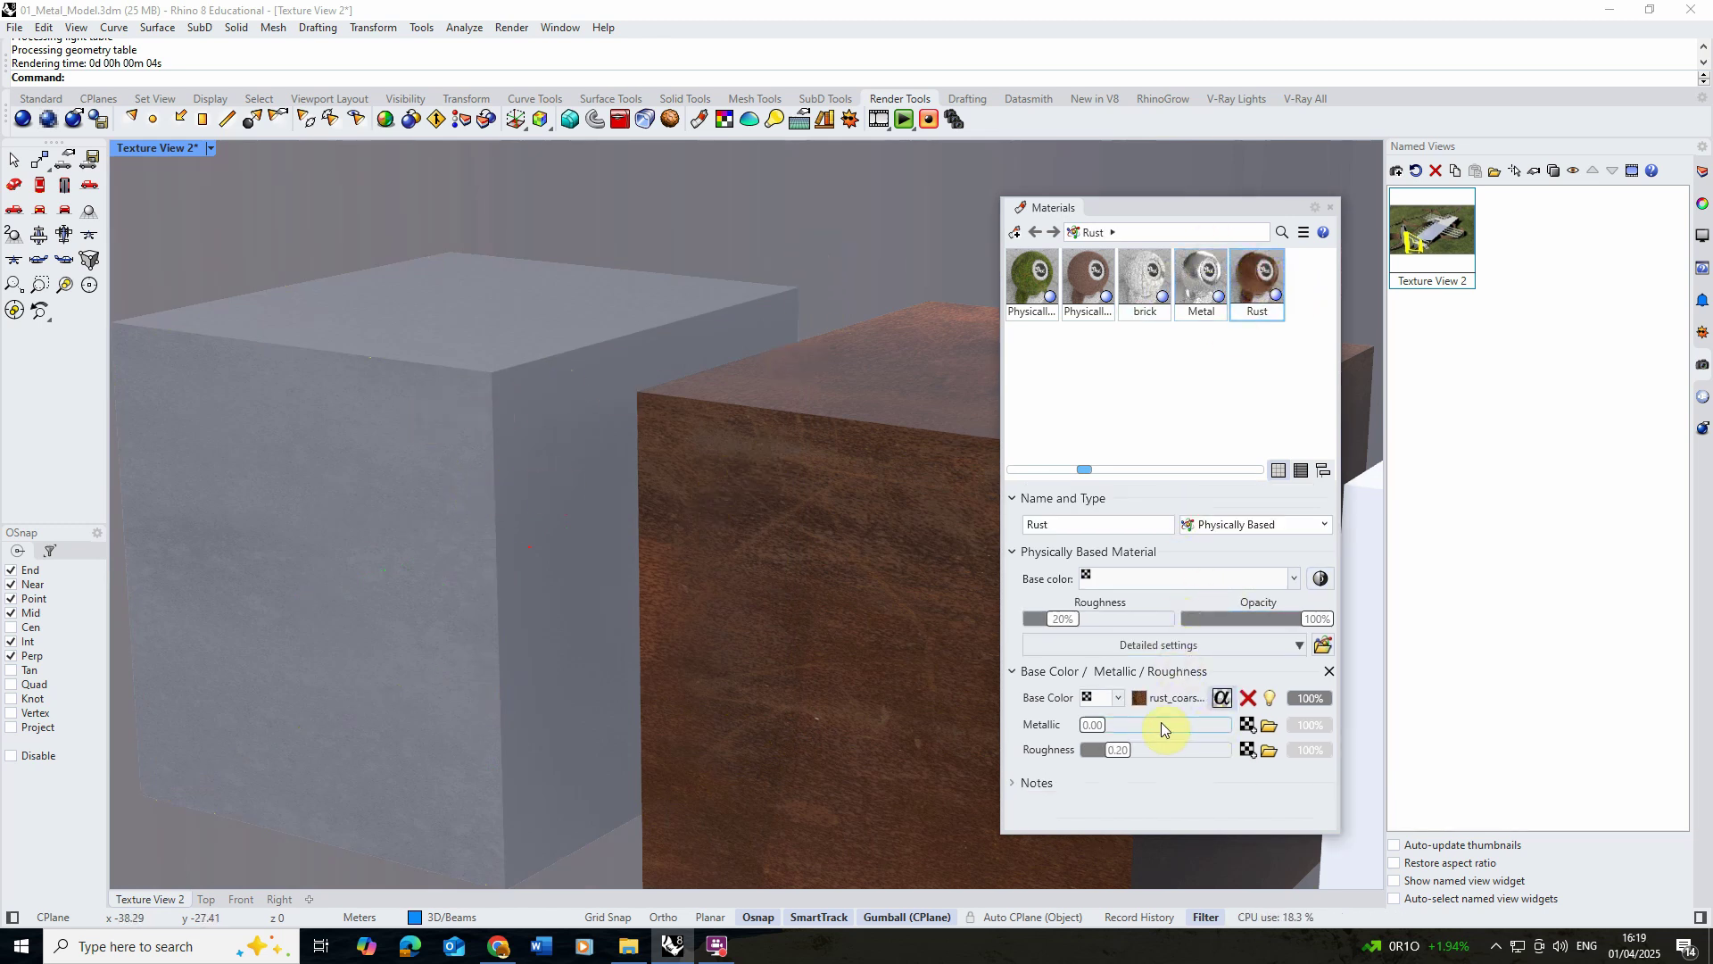
{"action": "left_click", "coordinate": [1133, 644]}
{"action": "left_click", "coordinate": [1216, 841]}
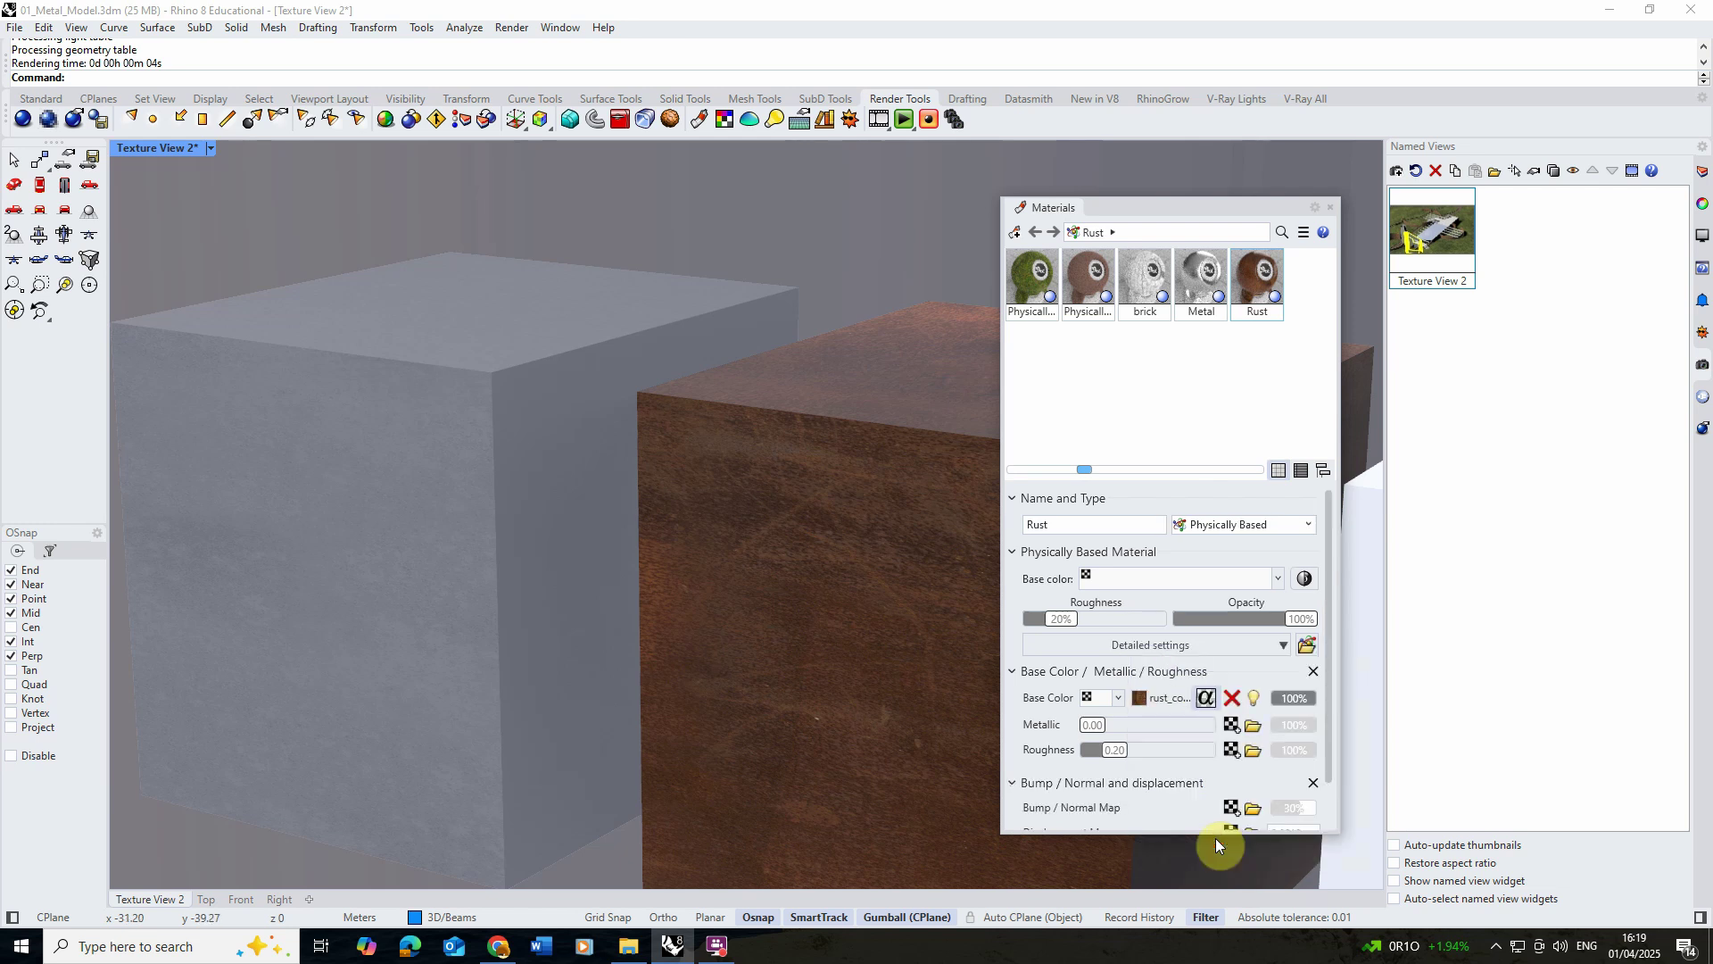
{"action": "scroll", "coordinate": [1331, 699], "scroll_direction": "down", "scroll_amount": 1}
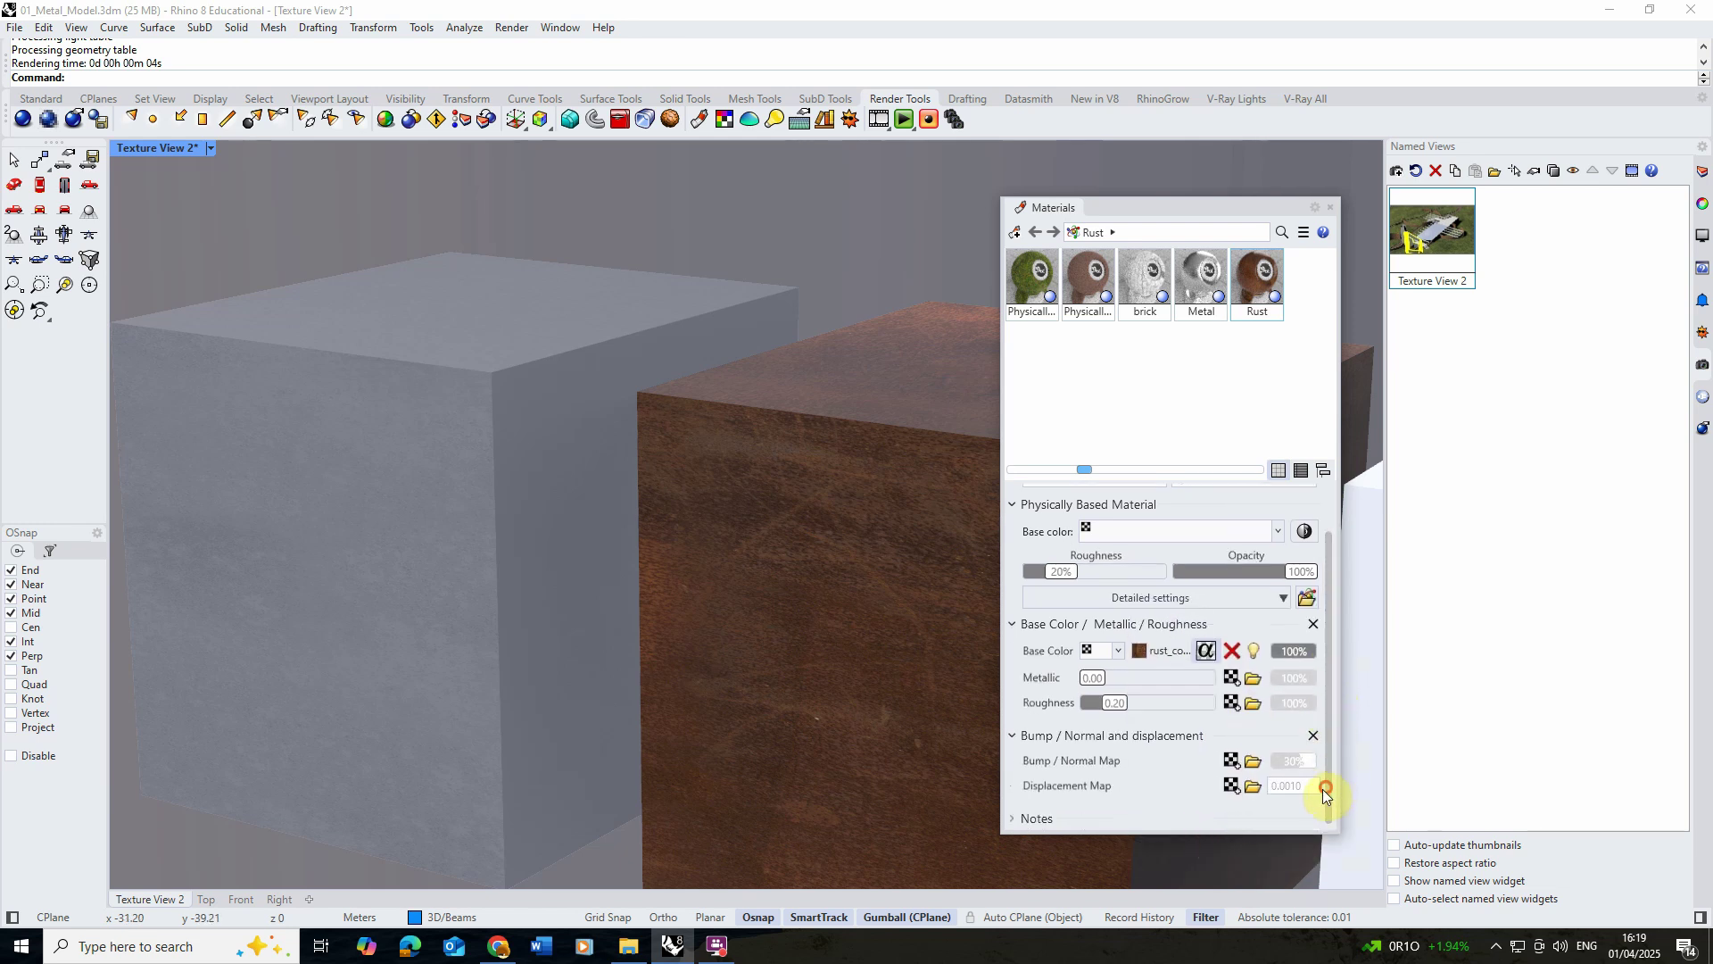
Load rust_coarse_01_nor_dx_2k from the textures folder inside rust_coarse_01_2k as the Rust material's Bump / Normal Map.
{"action": "left_click", "coordinate": [1252, 764]}
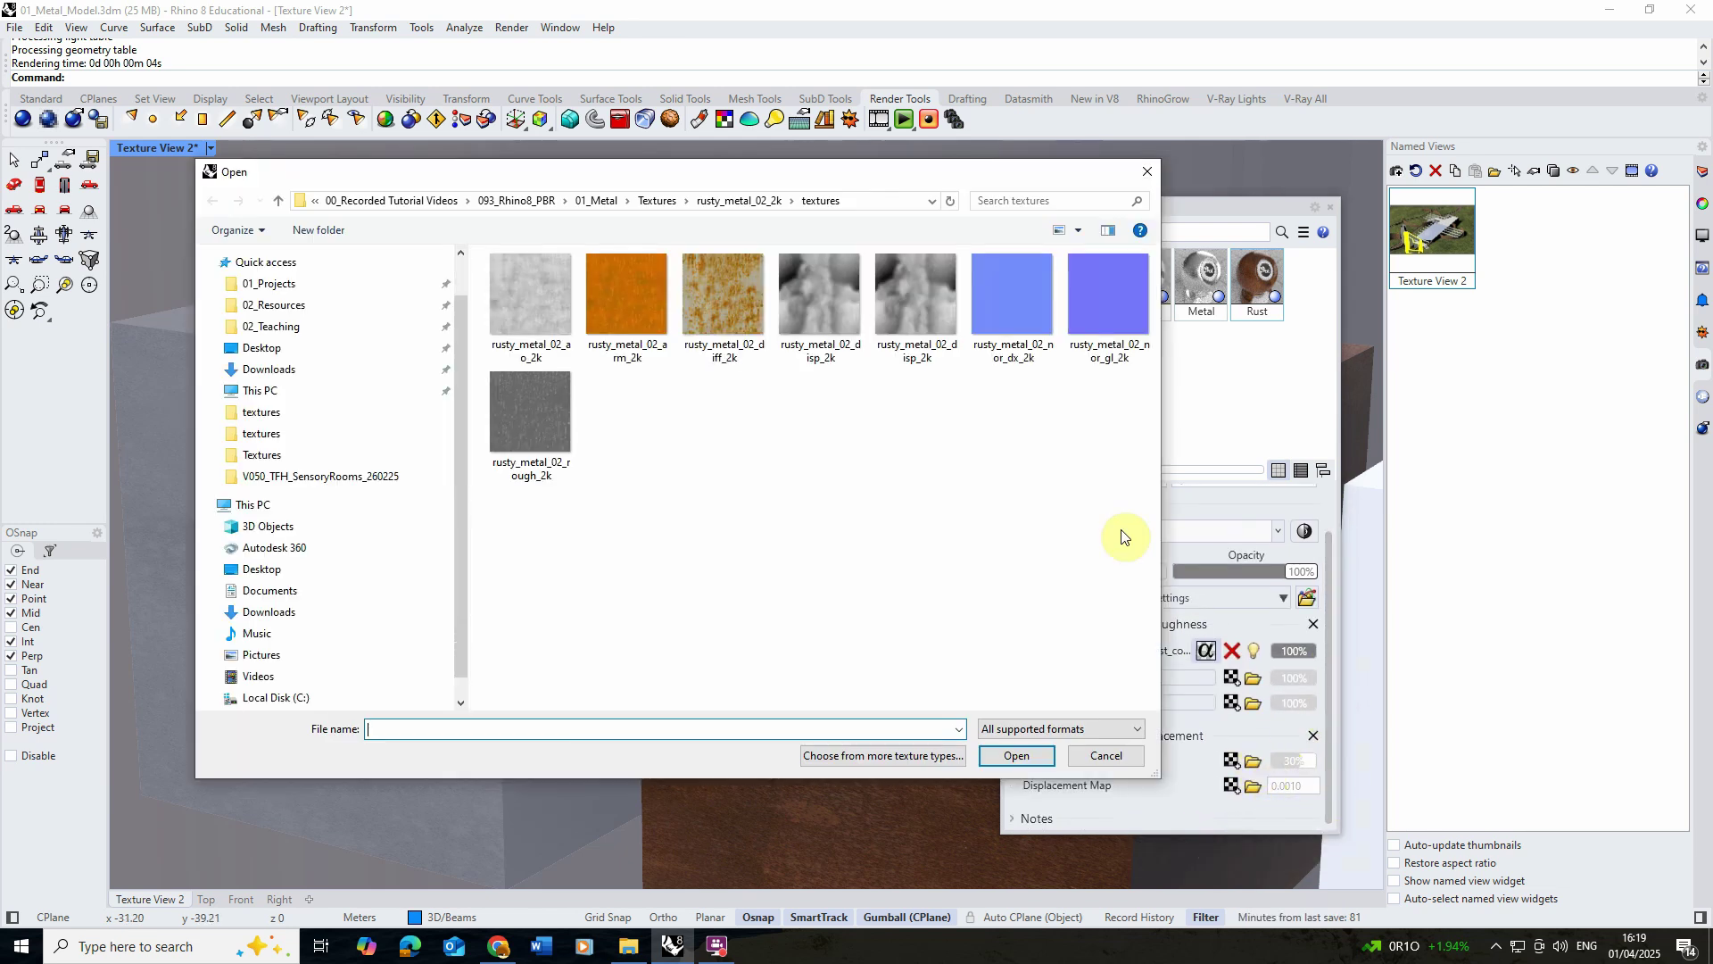
{"action": "left_click", "coordinate": [670, 208]}
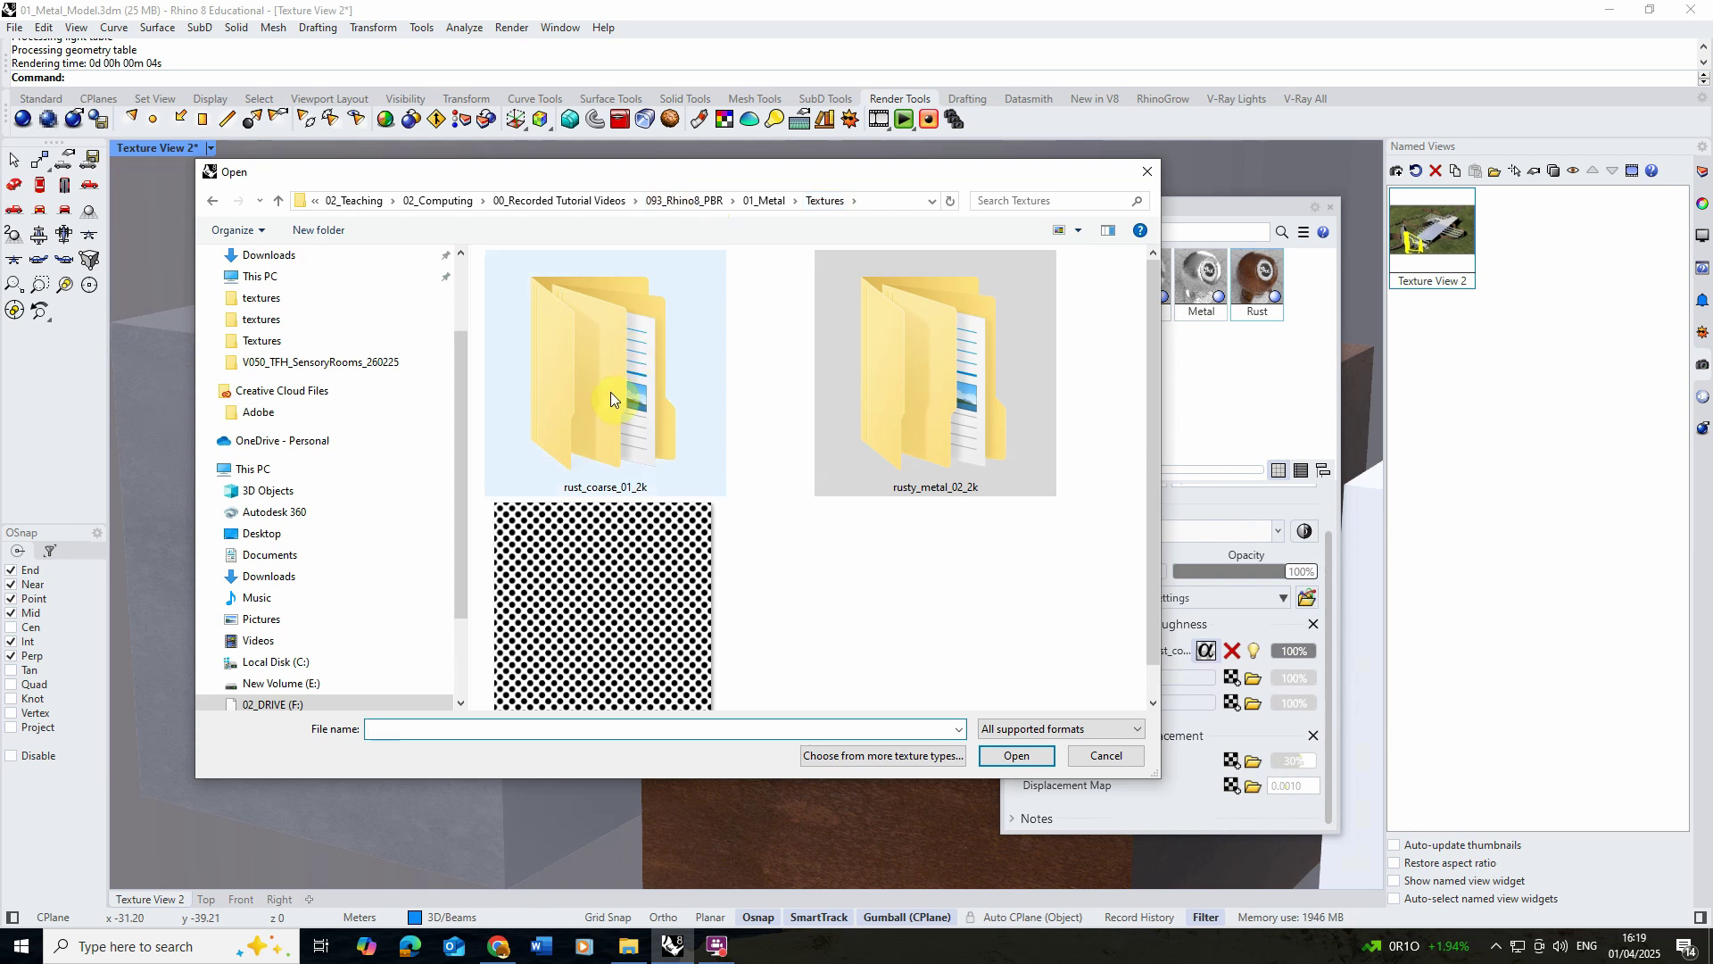
{"action": "double_click", "coordinate": [612, 391]}
{"action": "left_click", "coordinate": [548, 282]}
{"action": "double_click", "coordinate": [548, 282]}
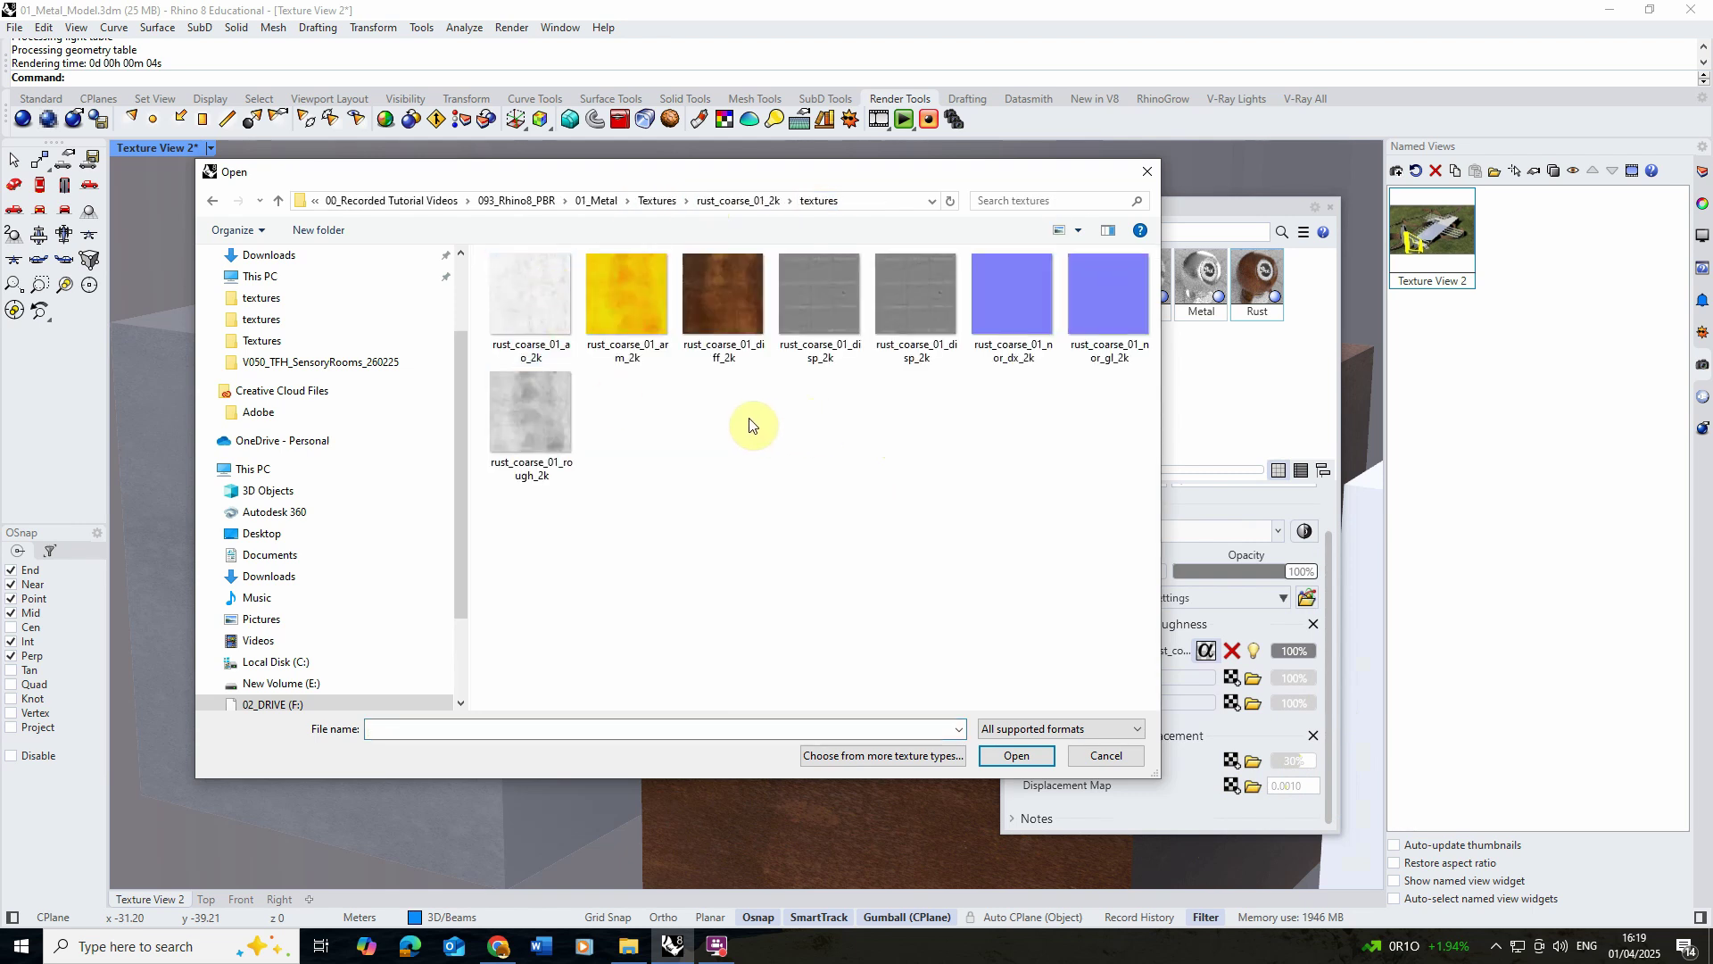
{"action": "left_click", "coordinate": [1029, 309]}
{"action": "left_click", "coordinate": [1035, 757]}
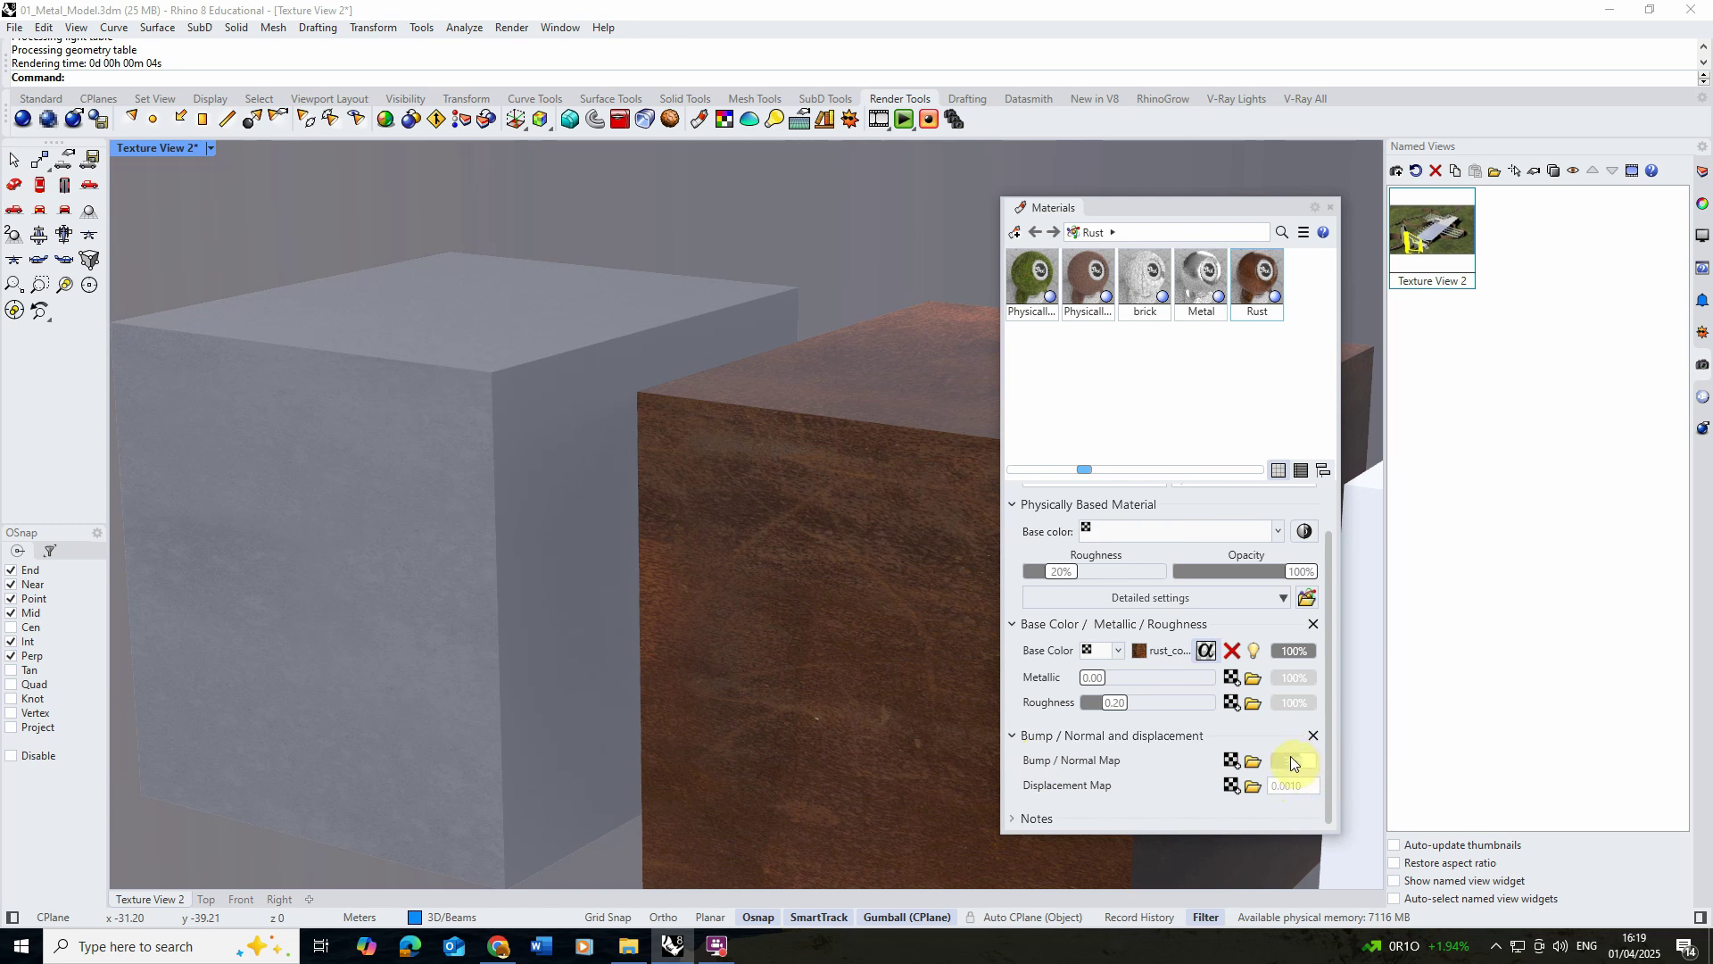
Return to the Rust material's settings and set its Bump / Normal Map amount to 100%.
{"action": "left_click", "coordinate": [1292, 762]}
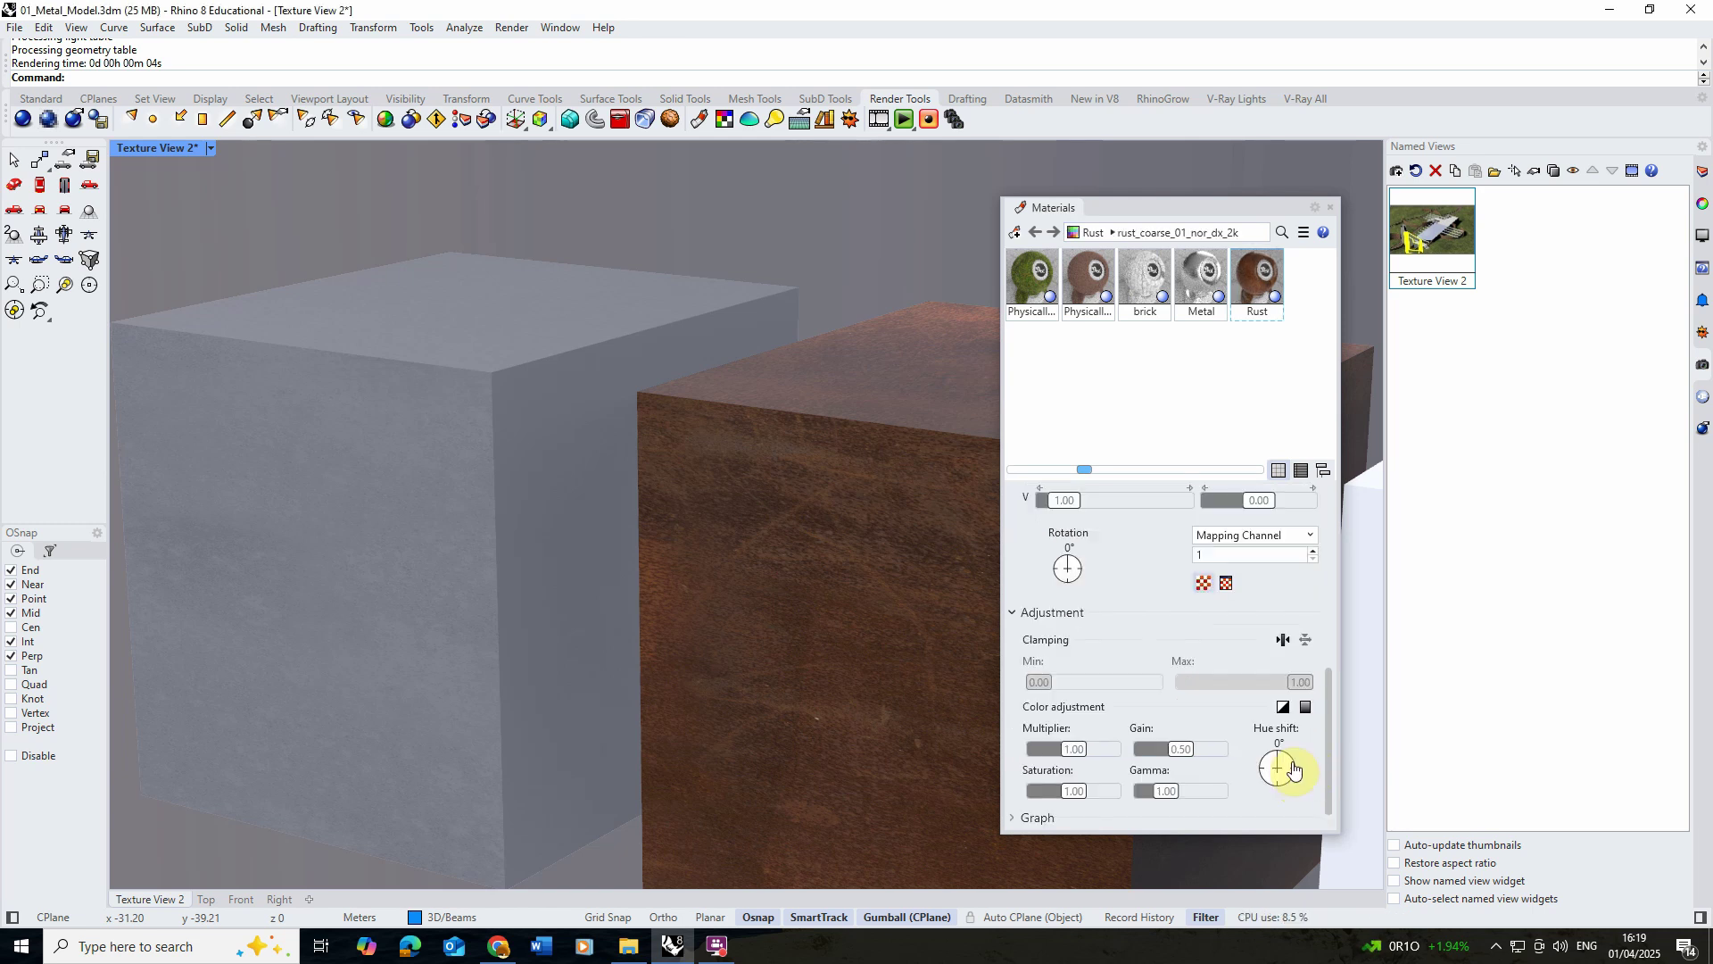
{"action": "left_click", "coordinate": [1035, 232]}
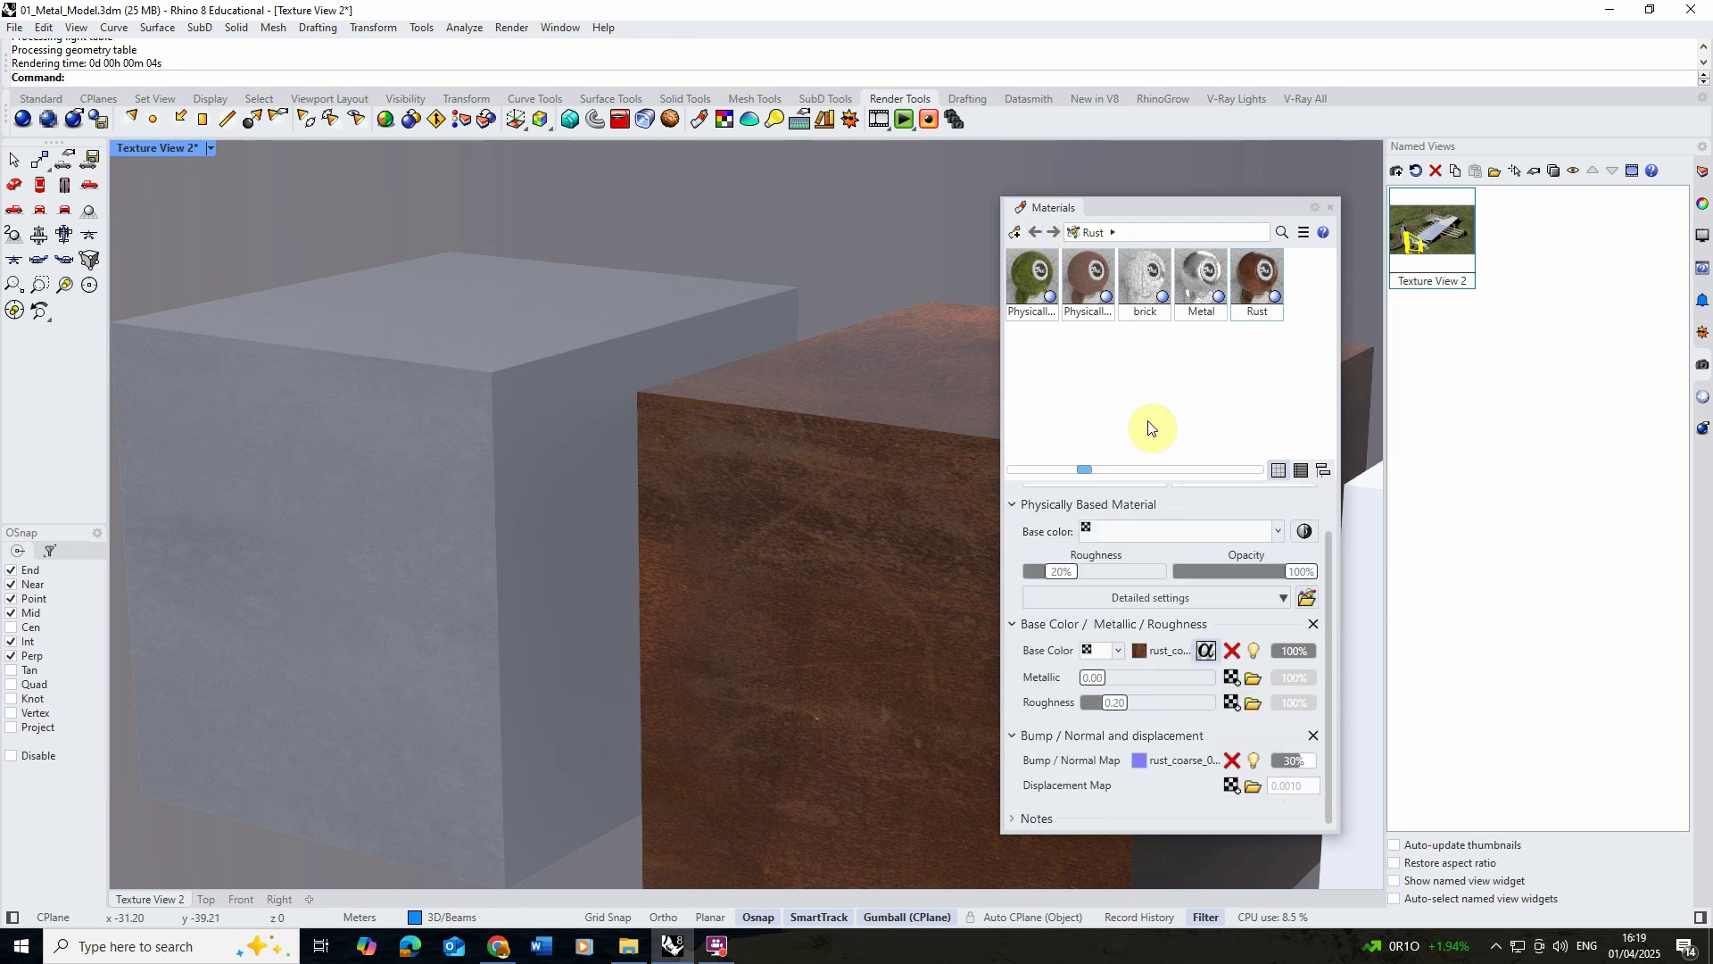
{"action": "left_click", "coordinate": [1299, 762]}
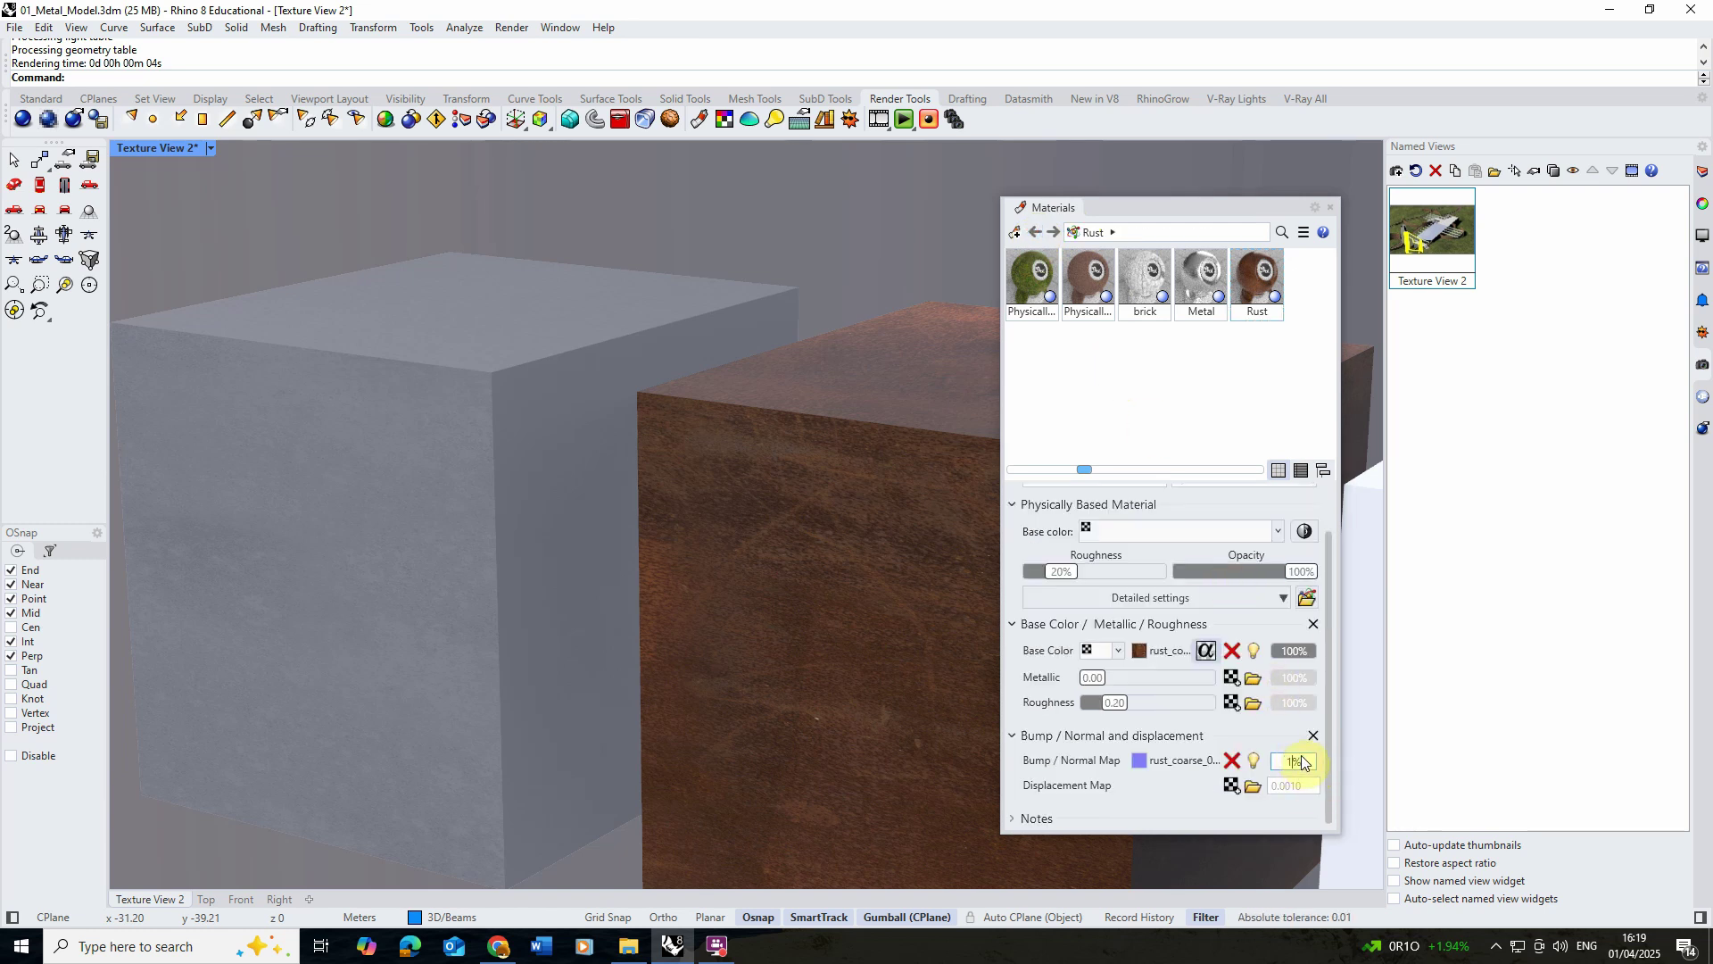
{"action": "key", "text": "Return"}
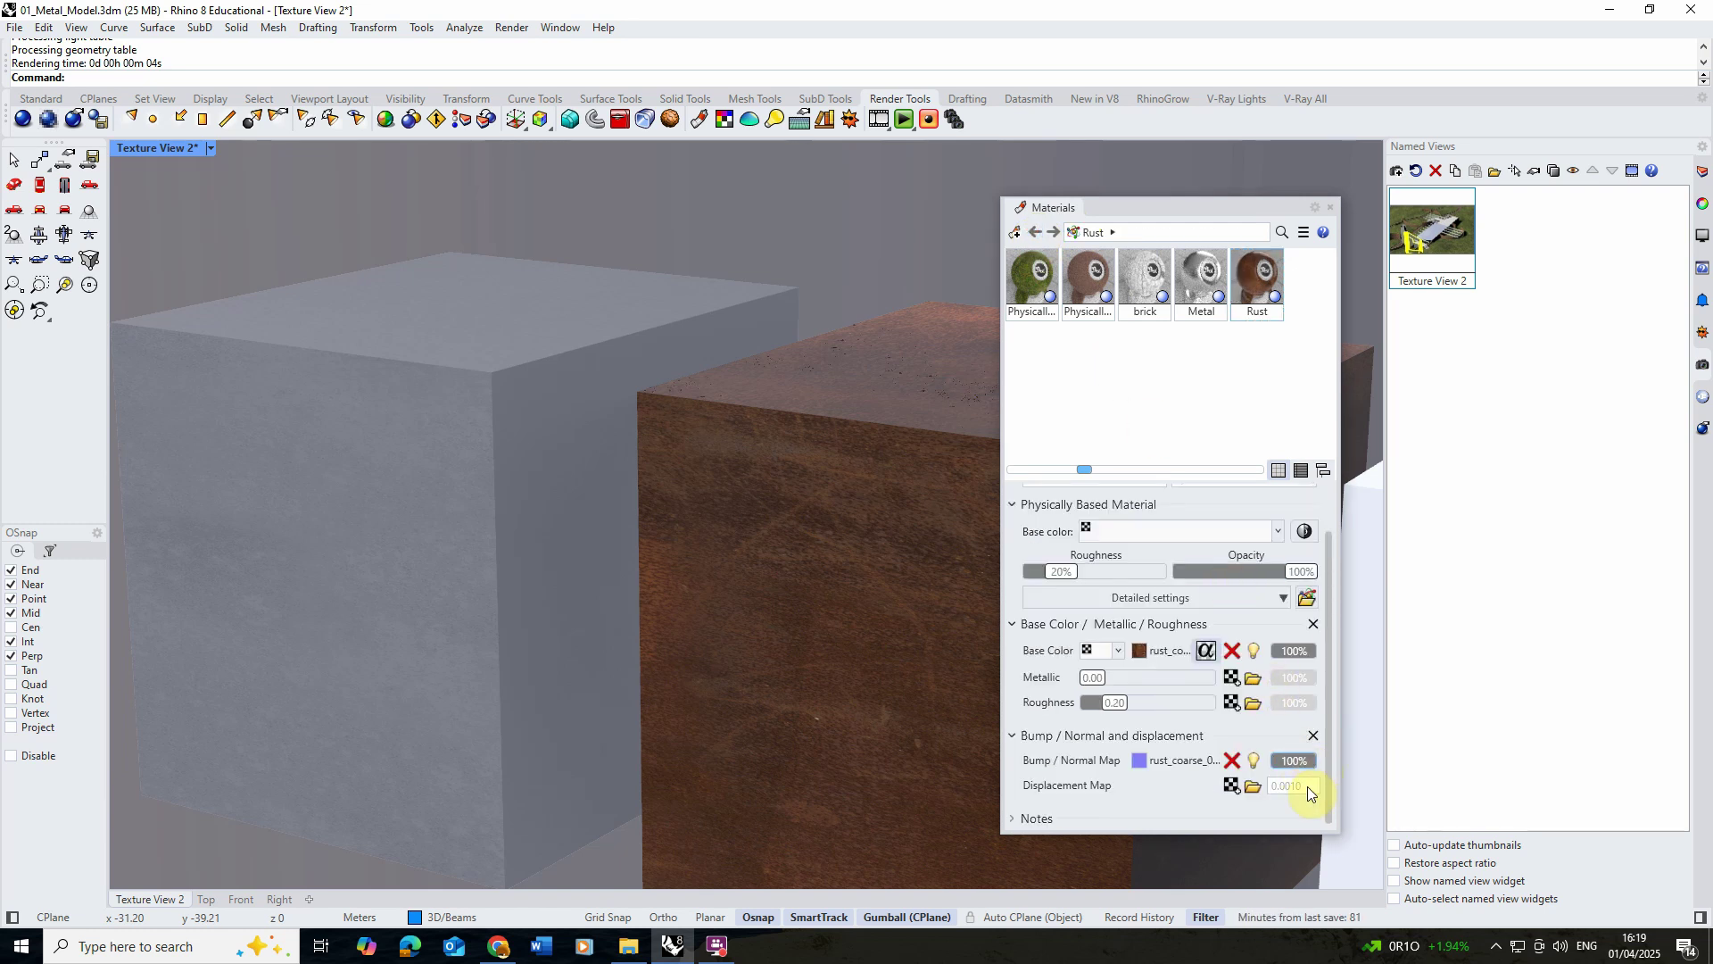
{"action": "right_click_drag", "start_coordinate": [728, 308], "coordinate": [769, 527]}
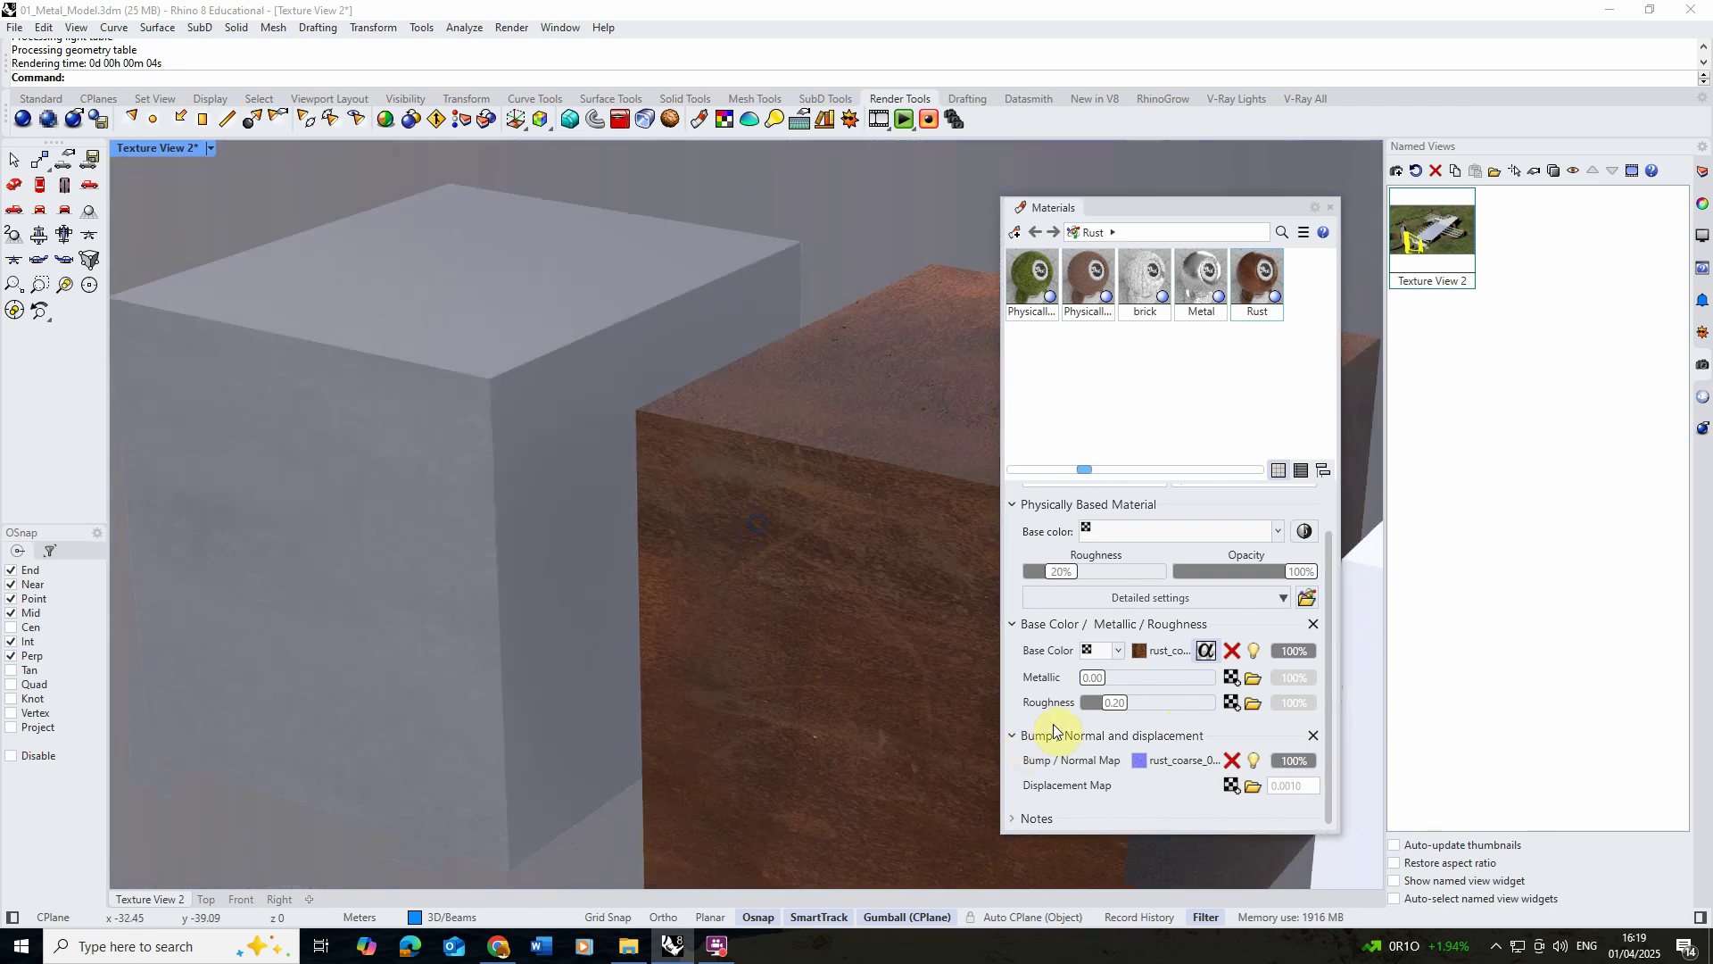
Load rust_coarse_01_rough_2k as the Rust material's Roughness texture.
{"action": "left_click", "coordinate": [1208, 270]}
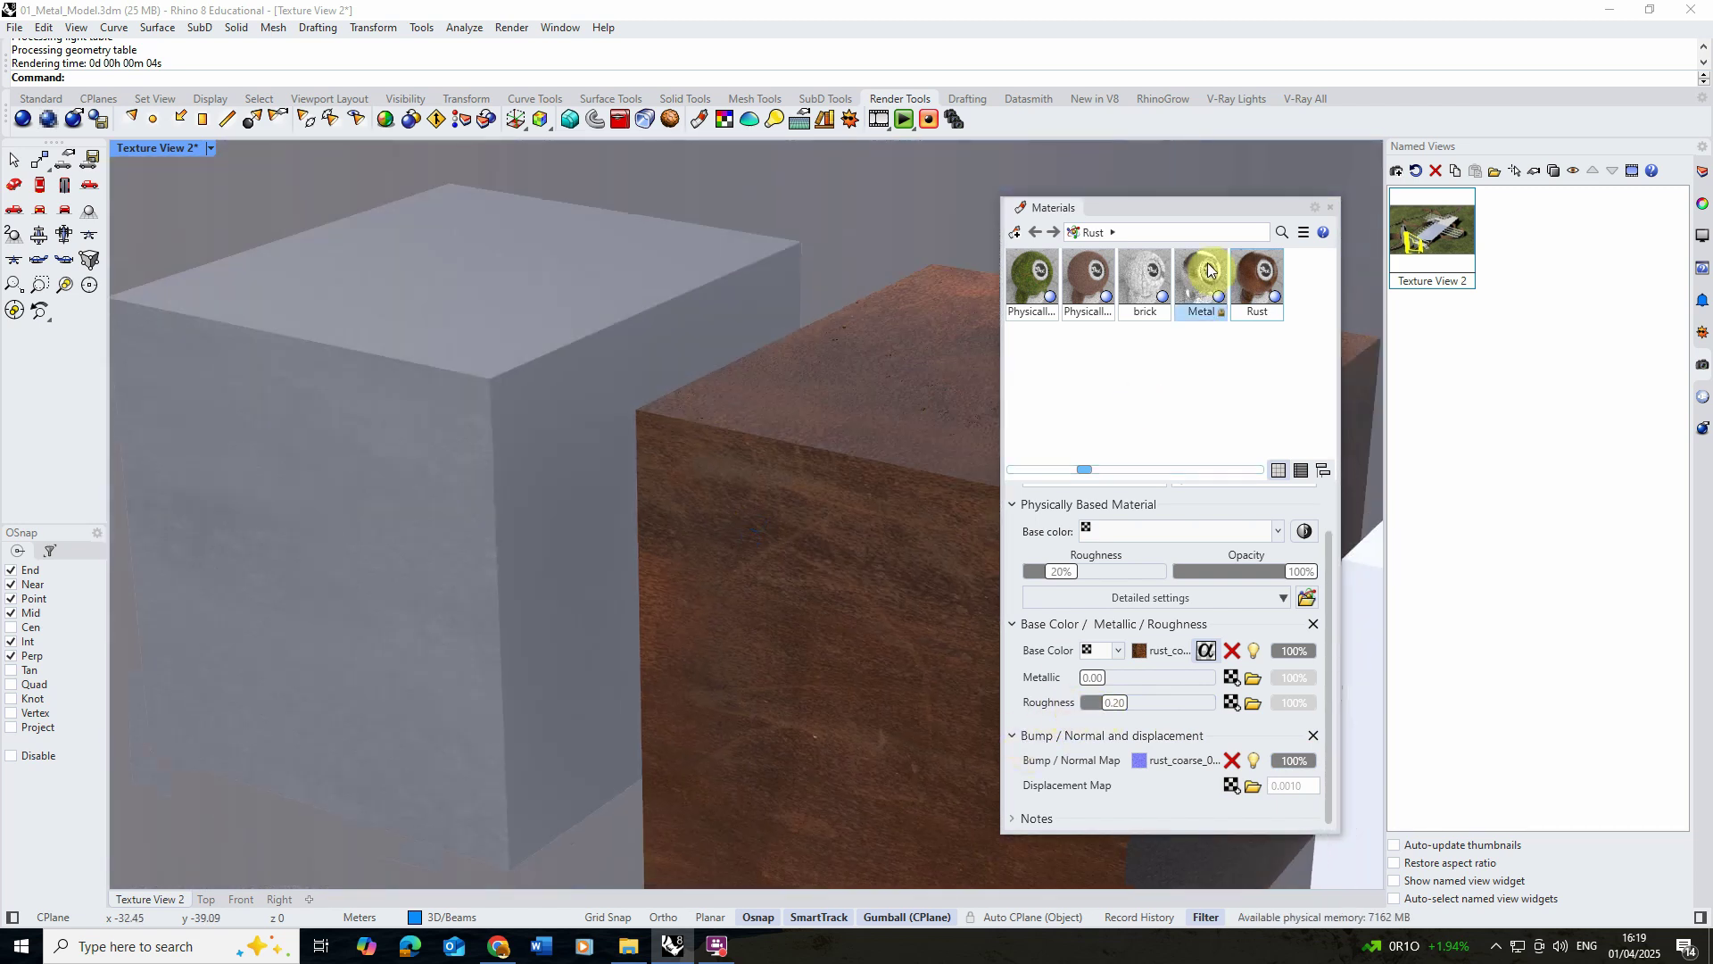
{"action": "left_click", "coordinate": [1253, 703]}
{"action": "left_click", "coordinate": [531, 412]}
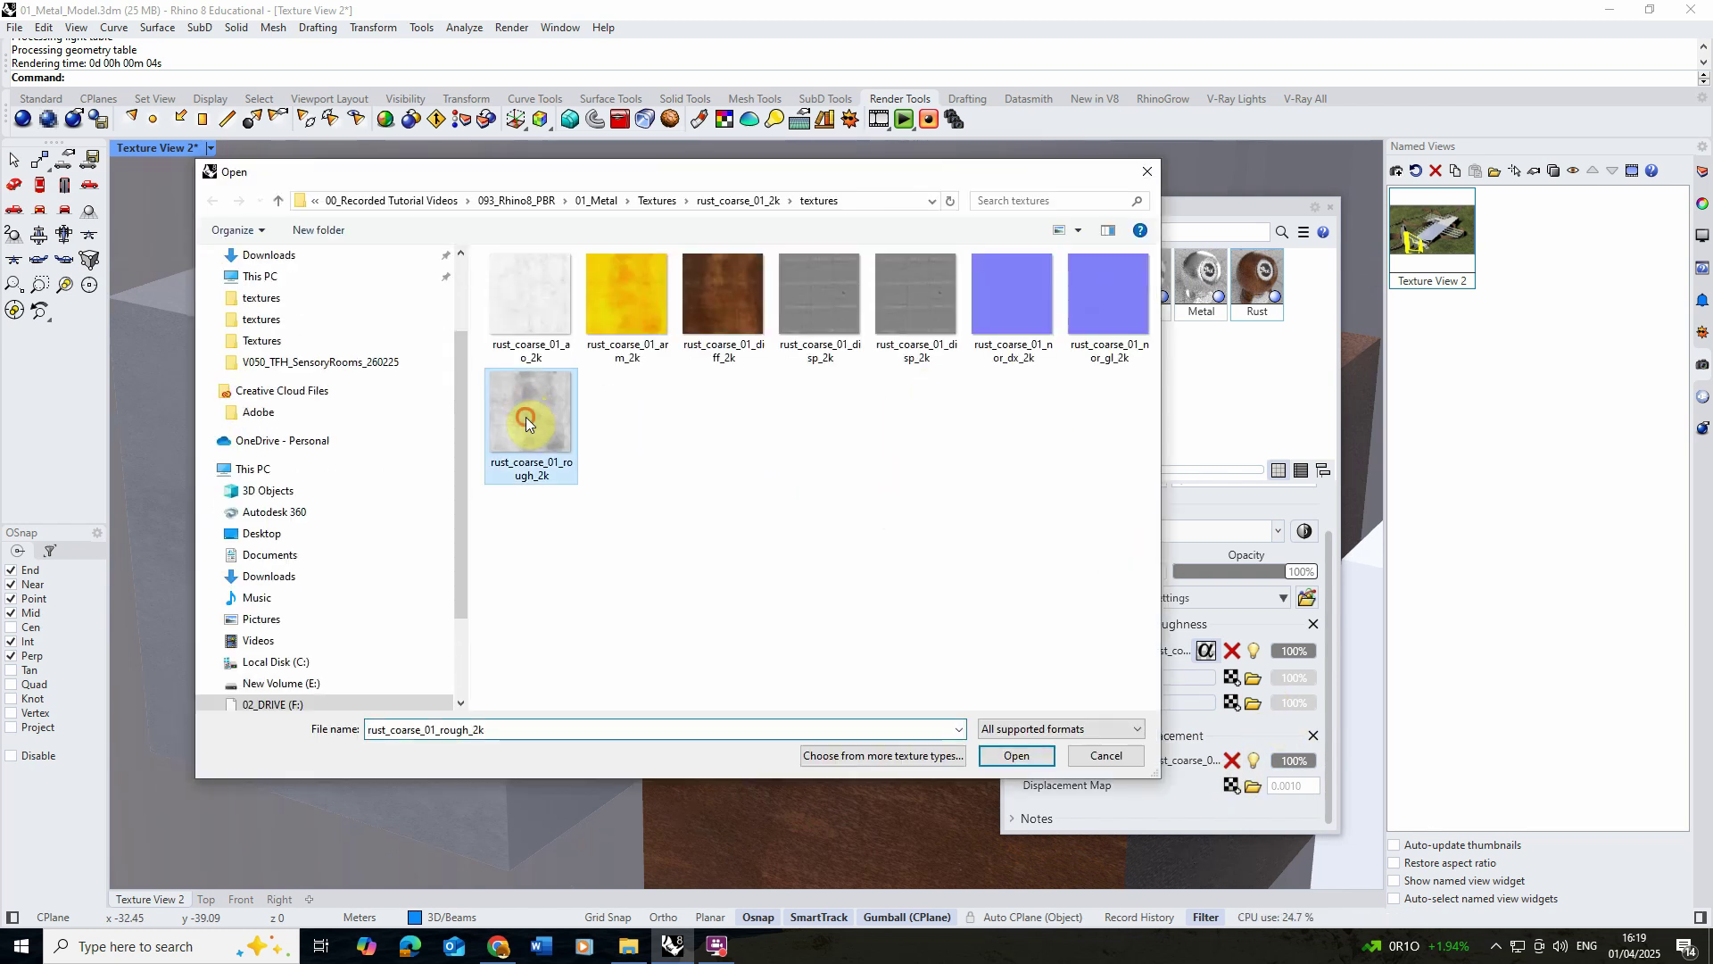
{"action": "left_click", "coordinate": [1018, 755]}
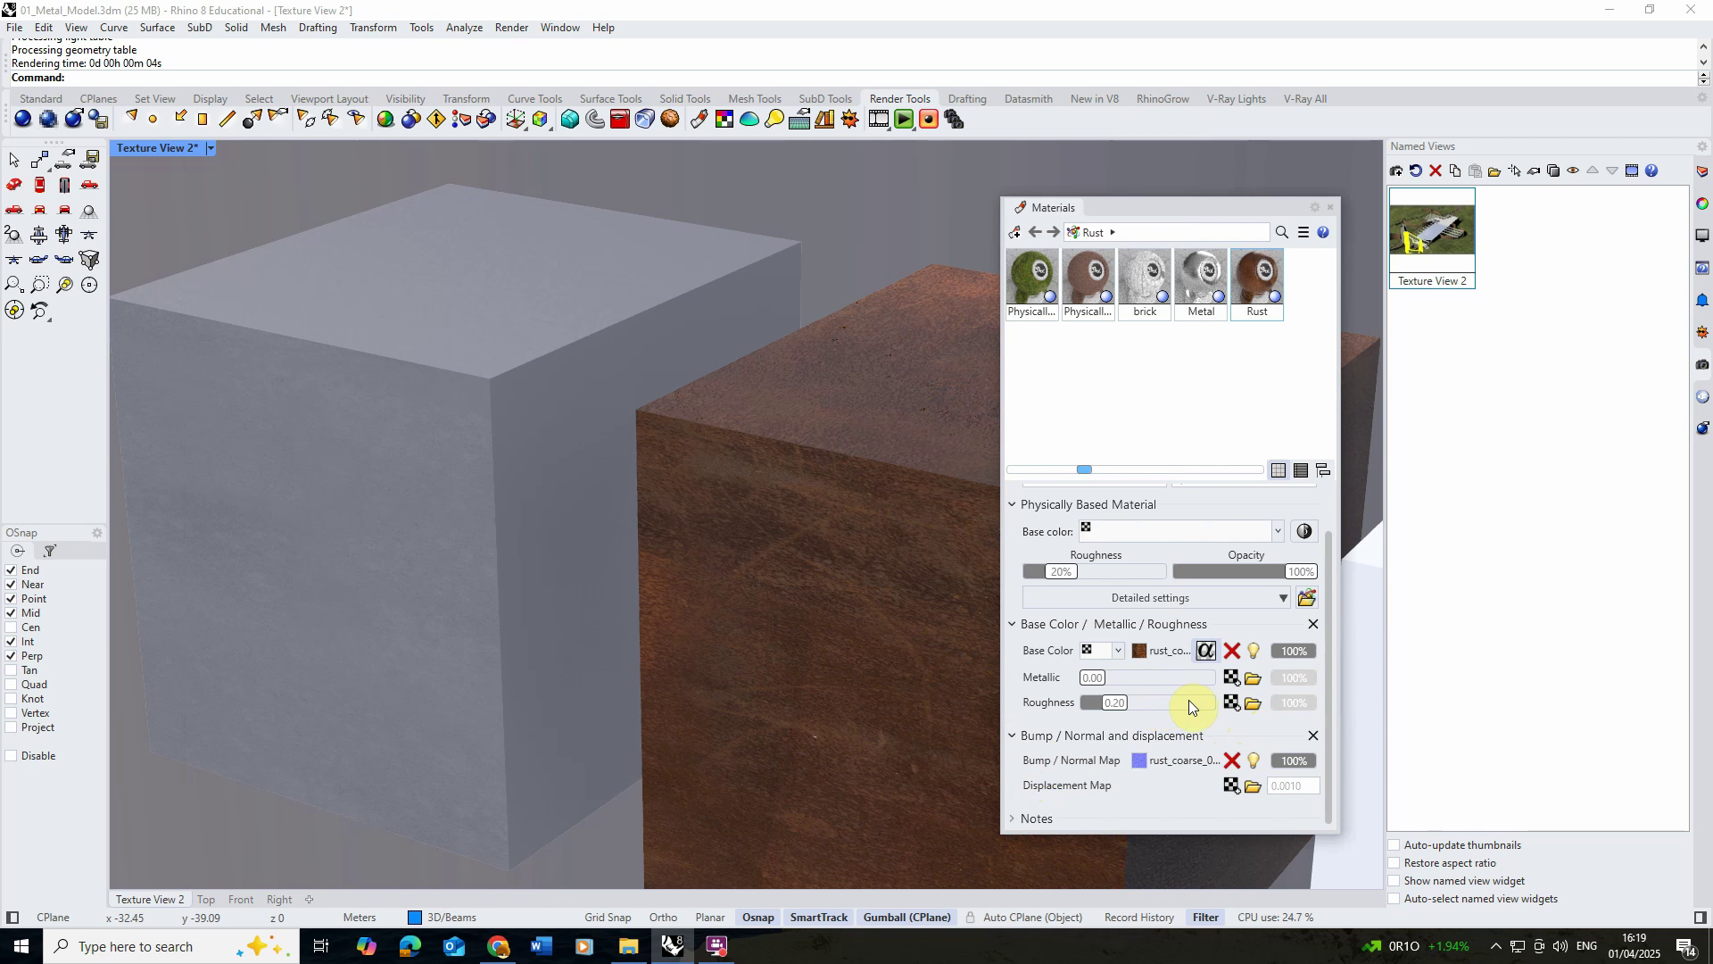
{"action": "left_click", "coordinate": [1137, 675]}
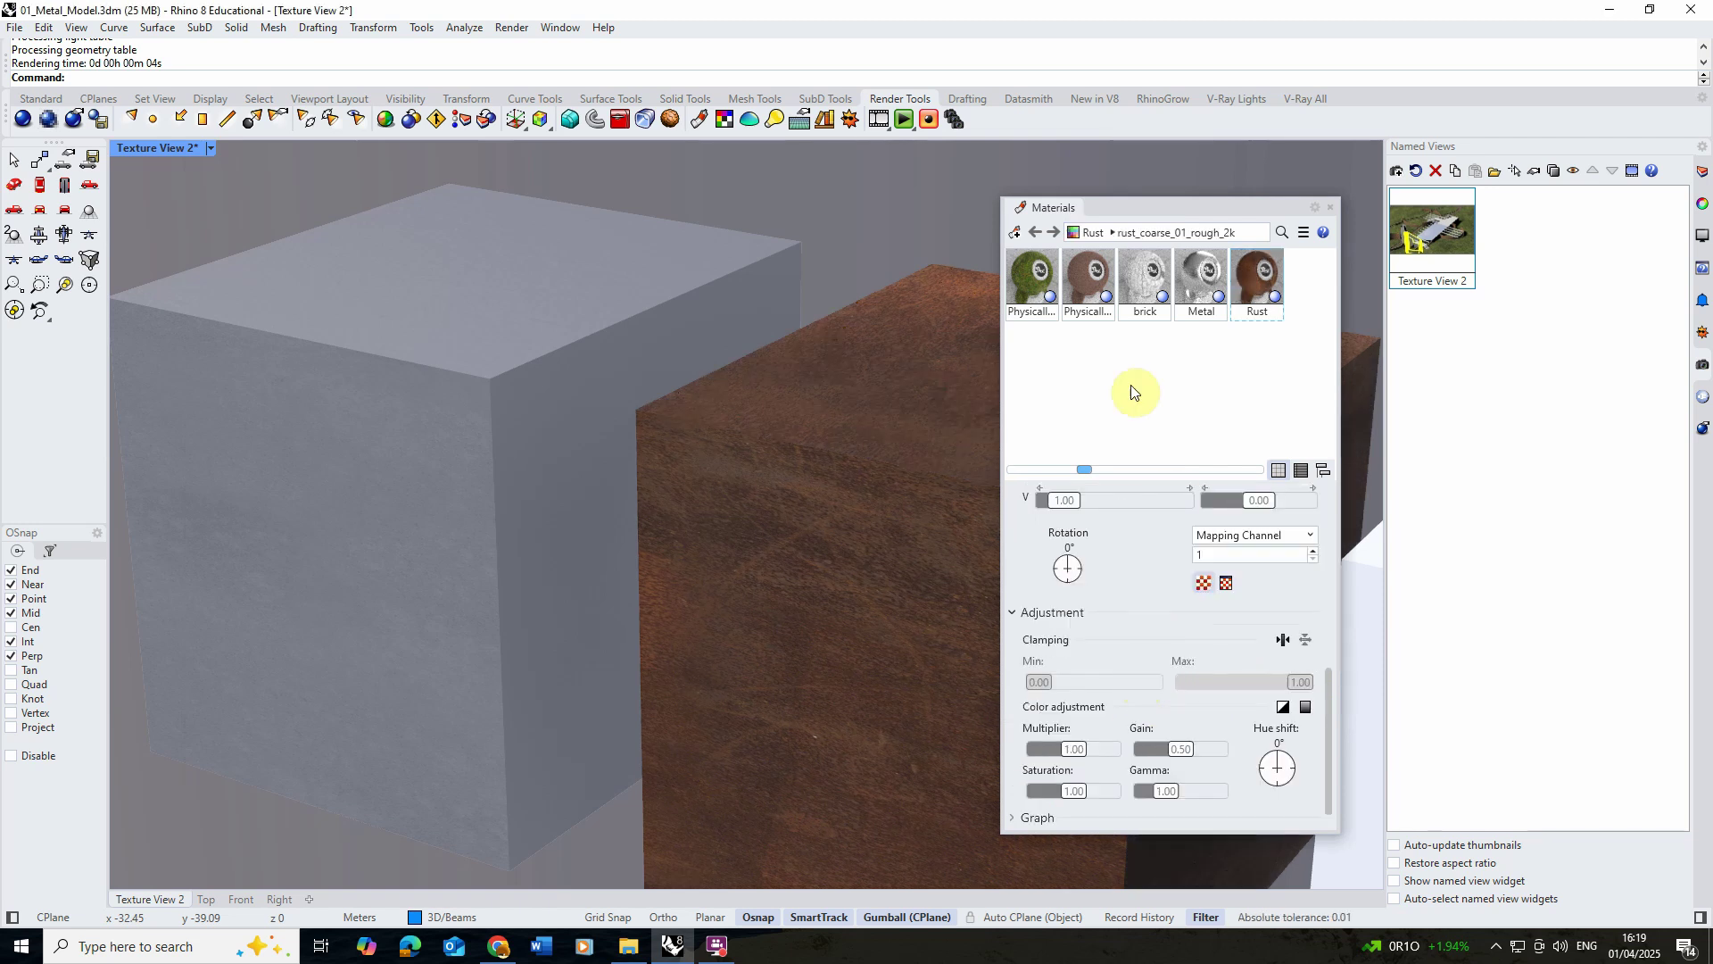
Render a preview of the Metal and Rust cubes, inspect their surfaces up close and close the preview.
{"action": "mouse_move", "coordinate": [785, 500]}
{"action": "right_mouse_down"}
{"action": "mouse_move", "coordinate": [764, 474]}
{"action": "mouse_move", "coordinate": [810, 393]}
{"action": "mouse_move", "coordinate": [791, 363]}
{"action": "mouse_move", "coordinate": [814, 497]}
{"action": "mouse_move", "coordinate": [773, 490]}
{"action": "right_mouse_up"}
{"action": "left_click", "coordinate": [514, 28]}
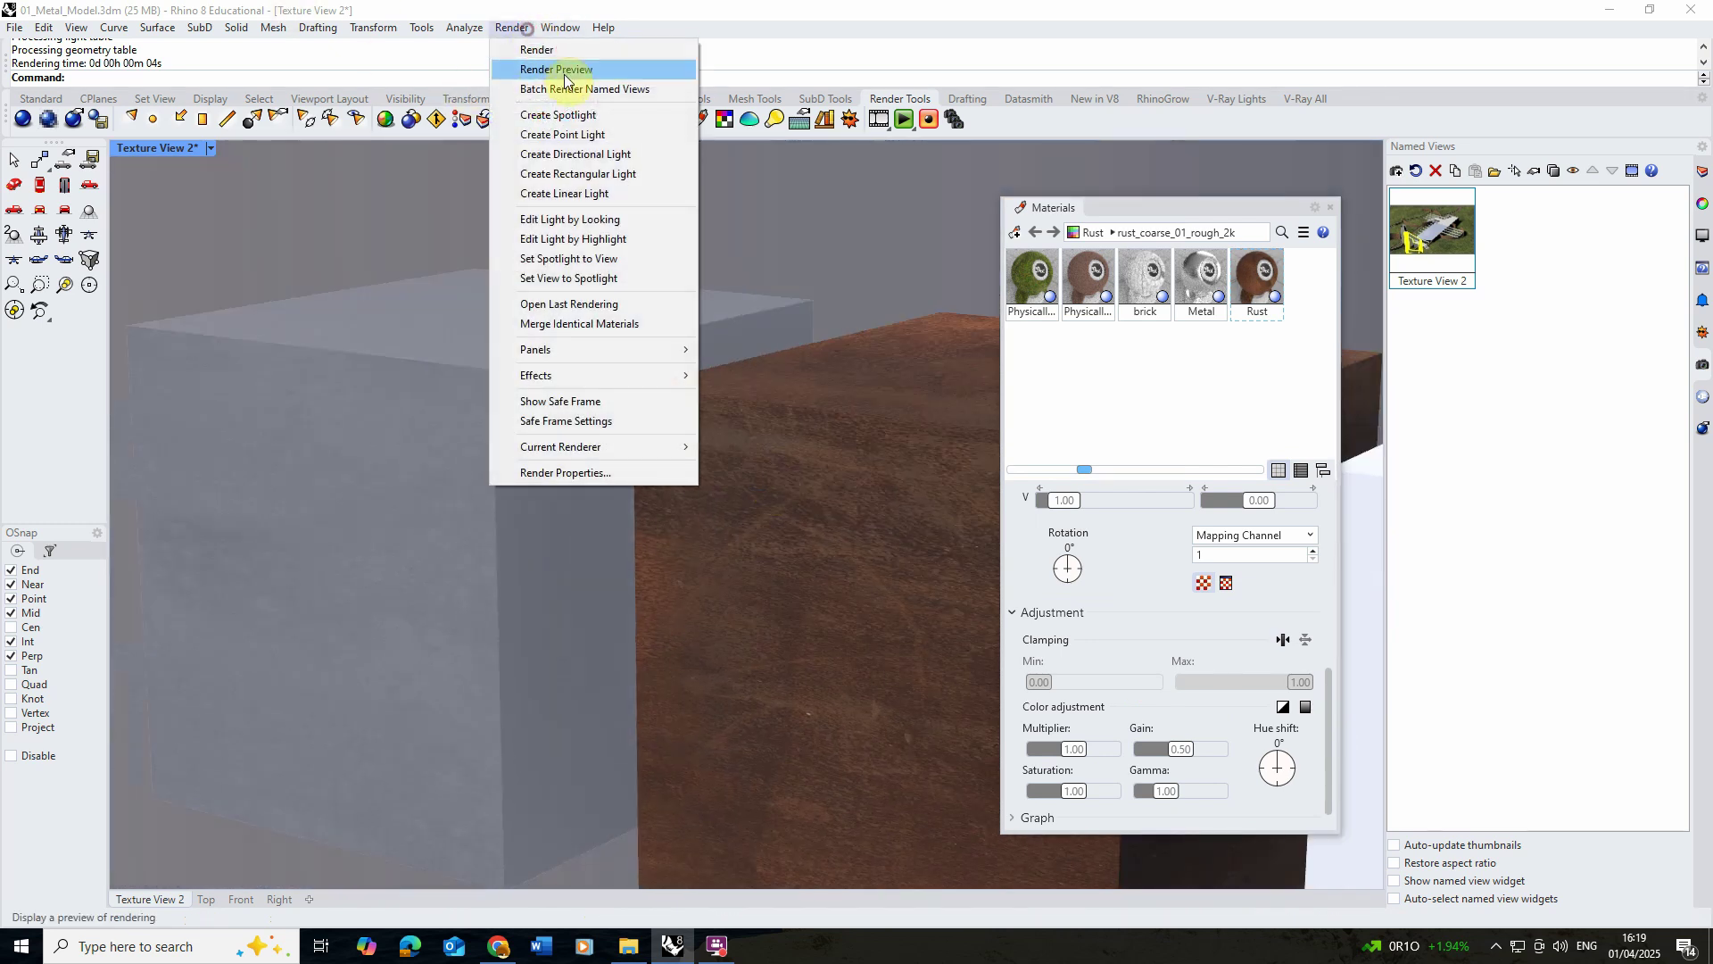
{"action": "left_click", "coordinate": [565, 71]}
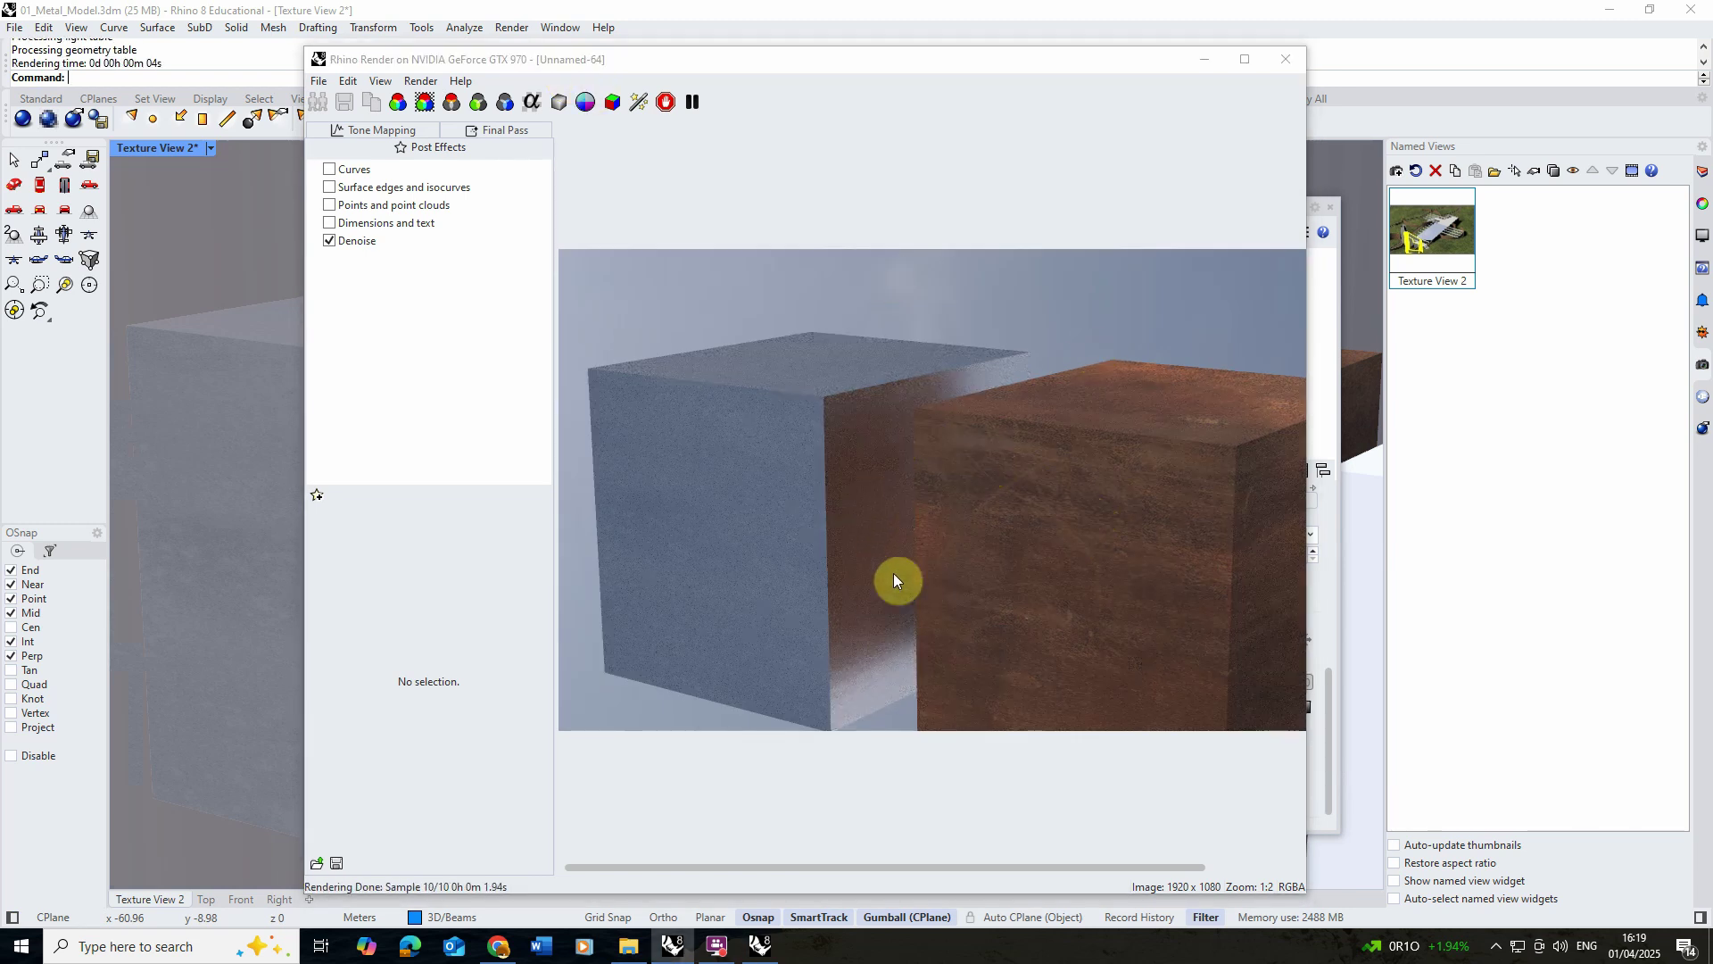
{"action": "scroll", "coordinate": [896, 420], "scroll_direction": "up", "scroll_amount": 3}
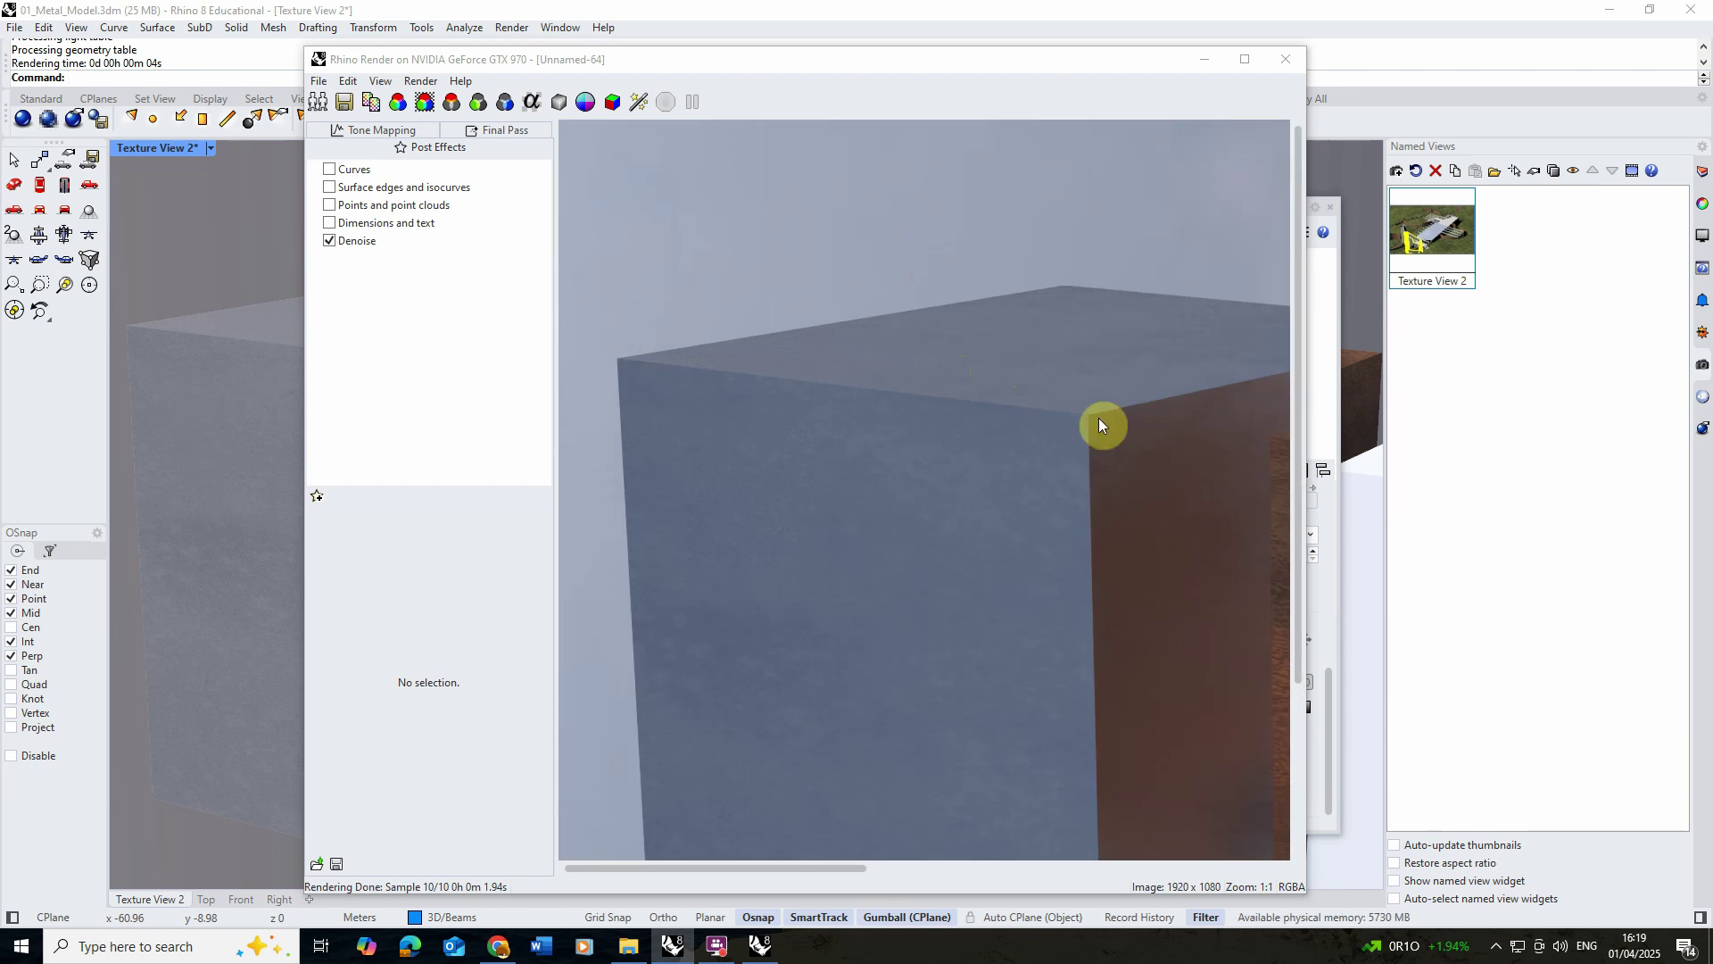
{"action": "scroll", "coordinate": [817, 458], "scroll_direction": "down", "scroll_amount": 3}
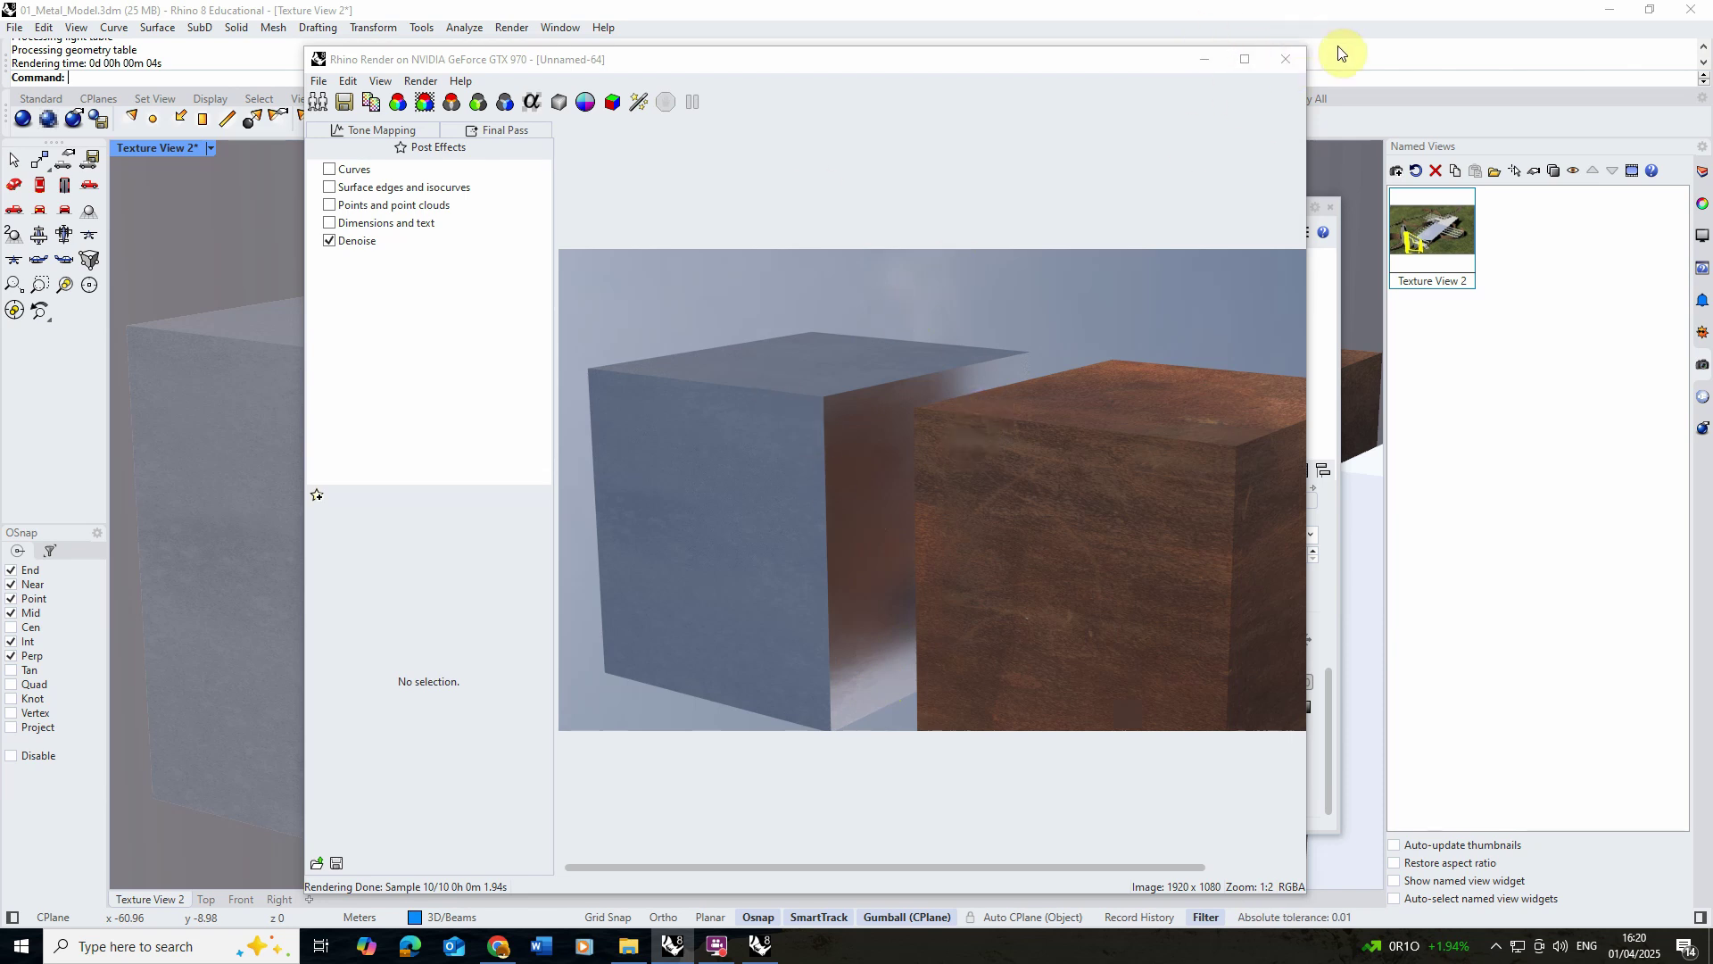
{"action": "left_click", "coordinate": [1285, 60]}
Duplicate the Metal material used on the grey cube.
{"action": "scroll", "coordinate": [398, 443], "scroll_direction": "down", "scroll_amount": 2}
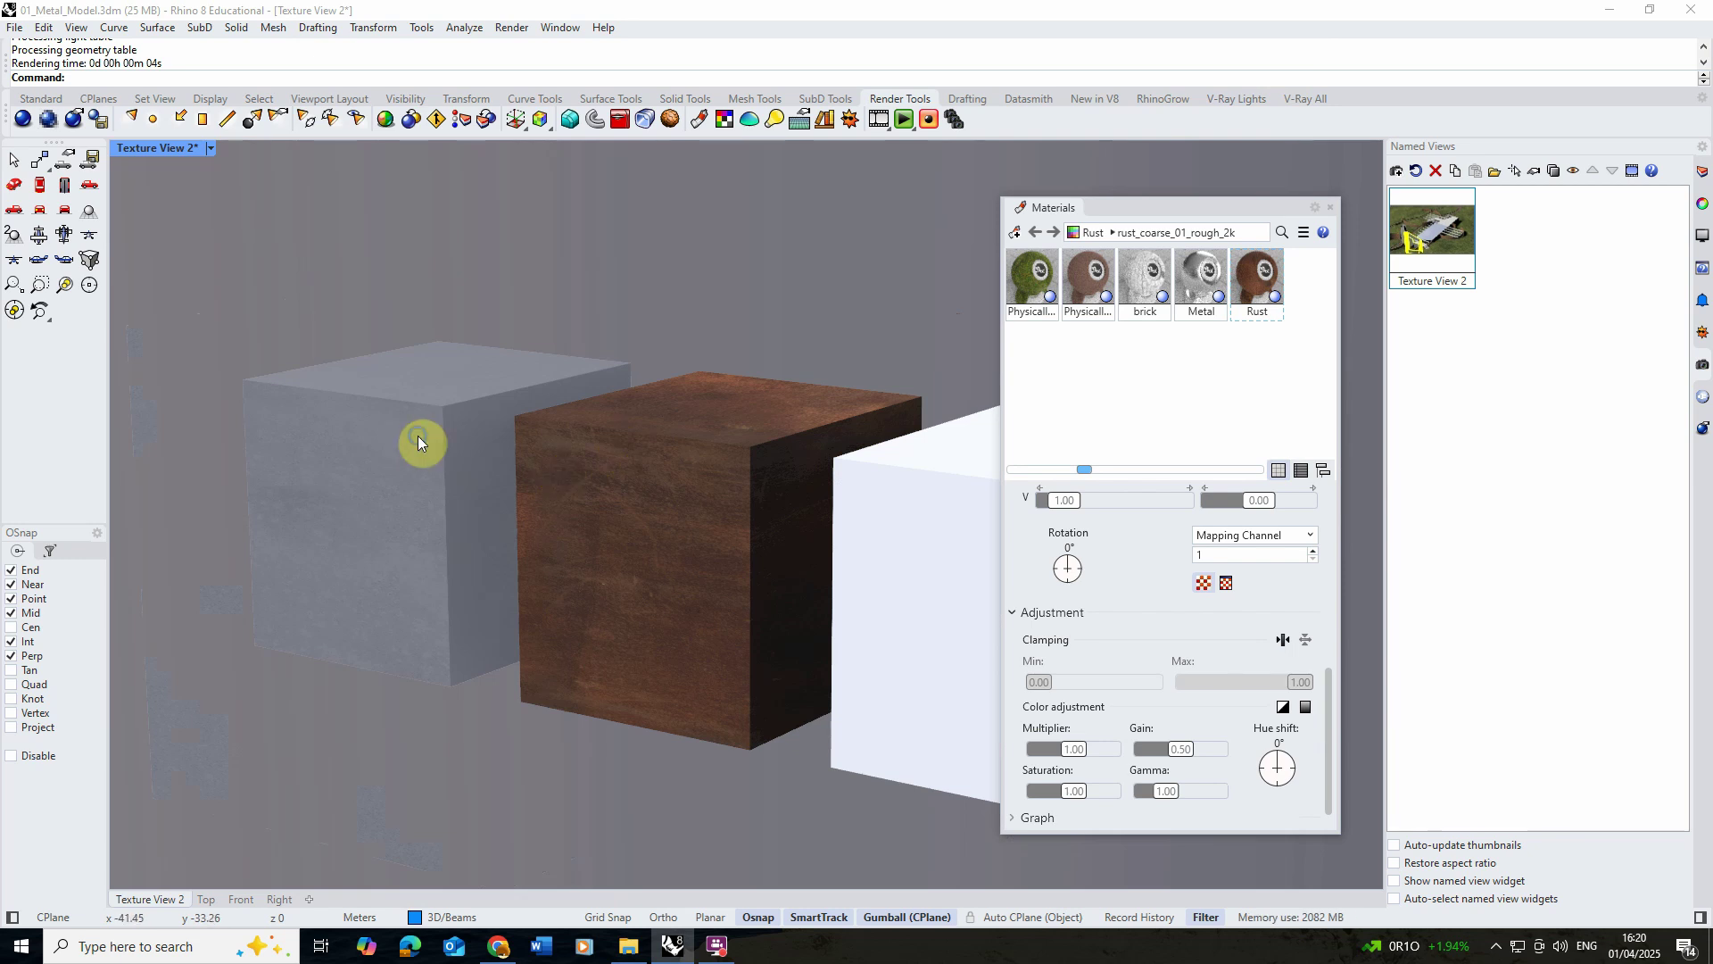
{"action": "mouse_move", "coordinate": [421, 439]}
{"action": "right_mouse_down"}
{"action": "mouse_move", "coordinate": [348, 452]}
{"action": "mouse_move", "coordinate": [444, 462]}
{"action": "right_mouse_up"}
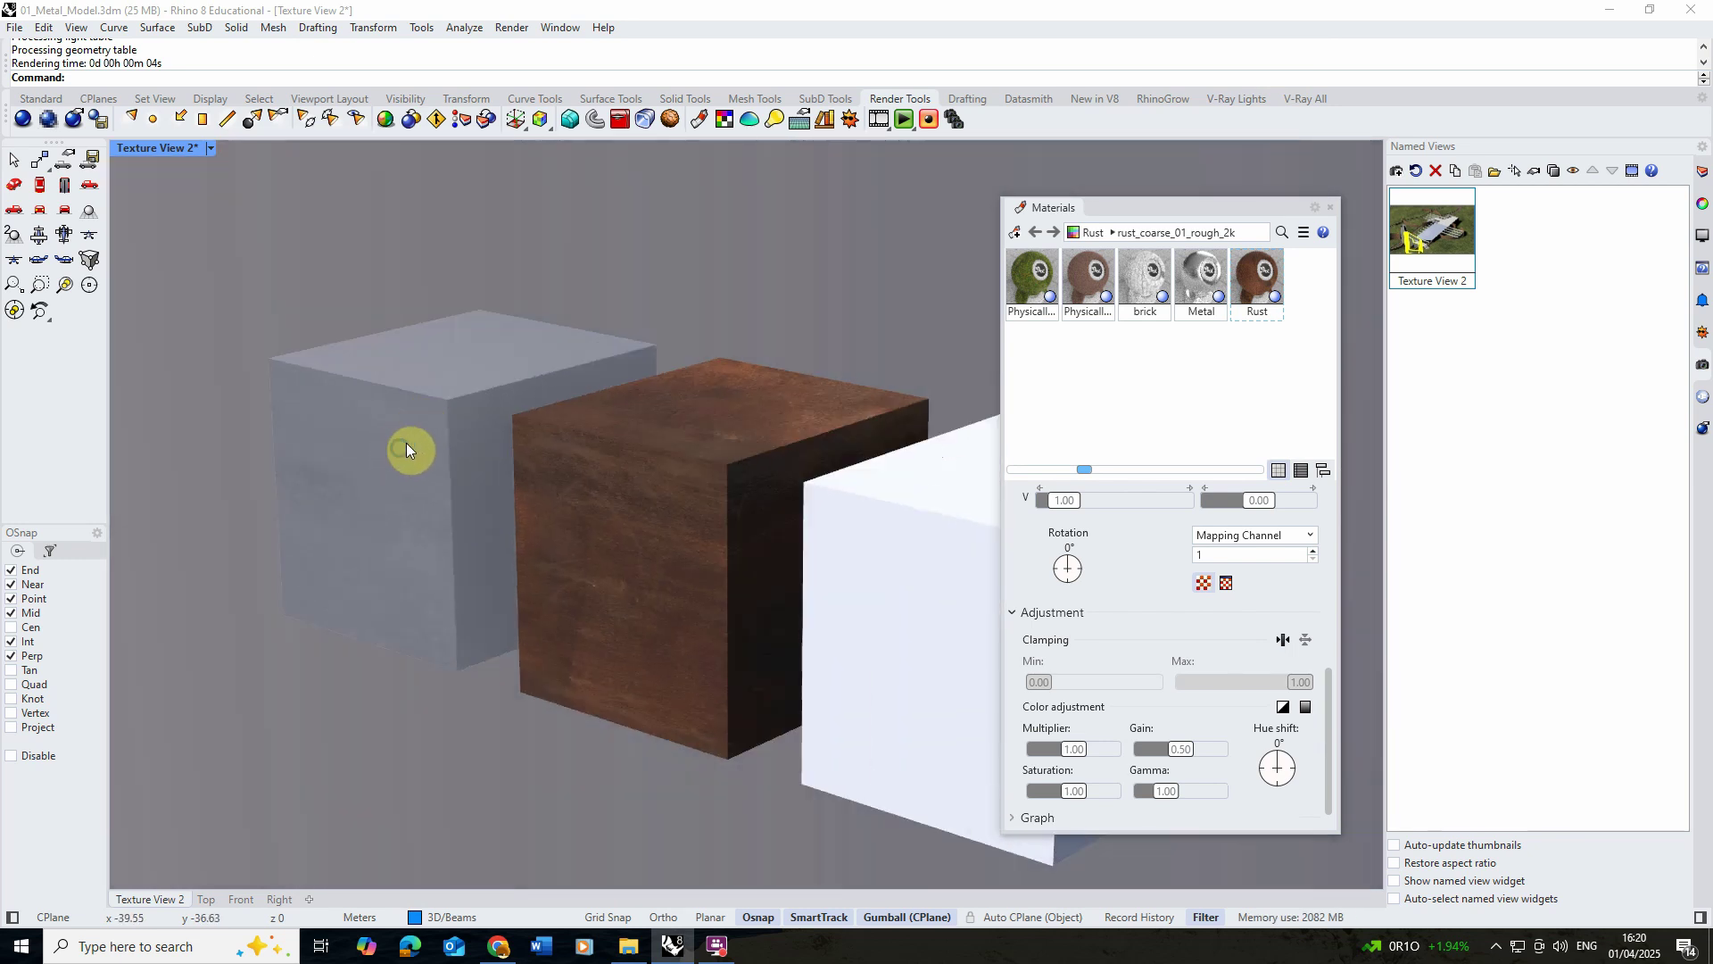
{"action": "left_click", "coordinate": [482, 439]}
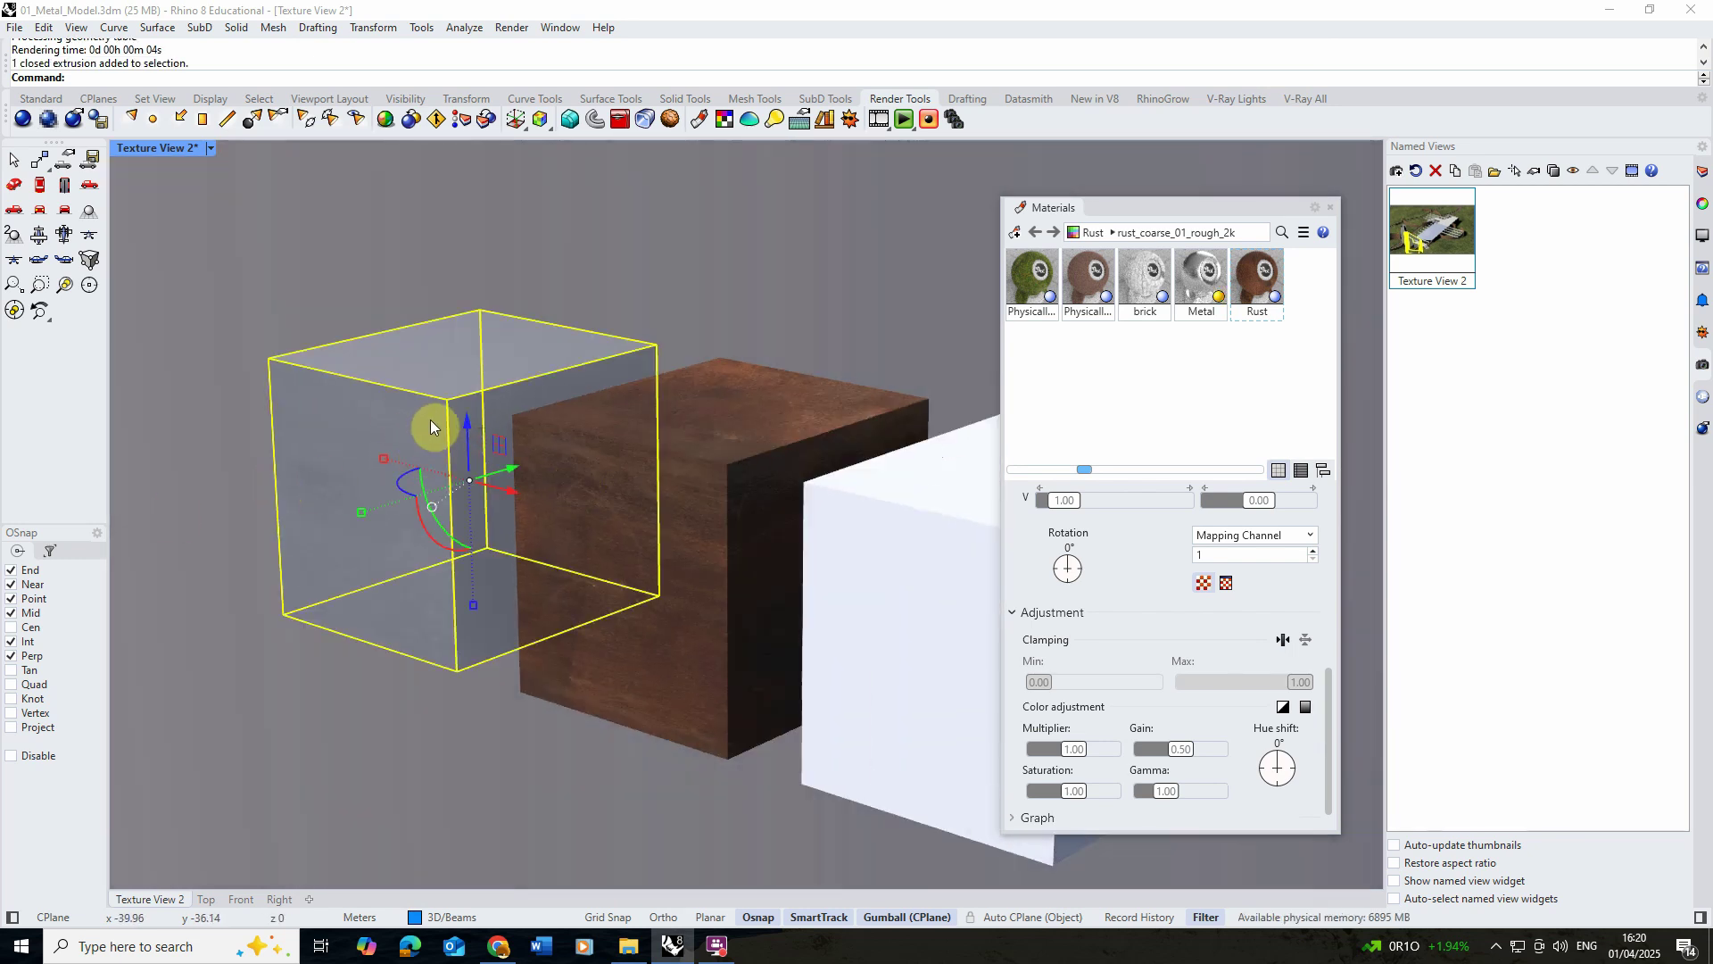
{"action": "left_click", "coordinate": [672, 266]}
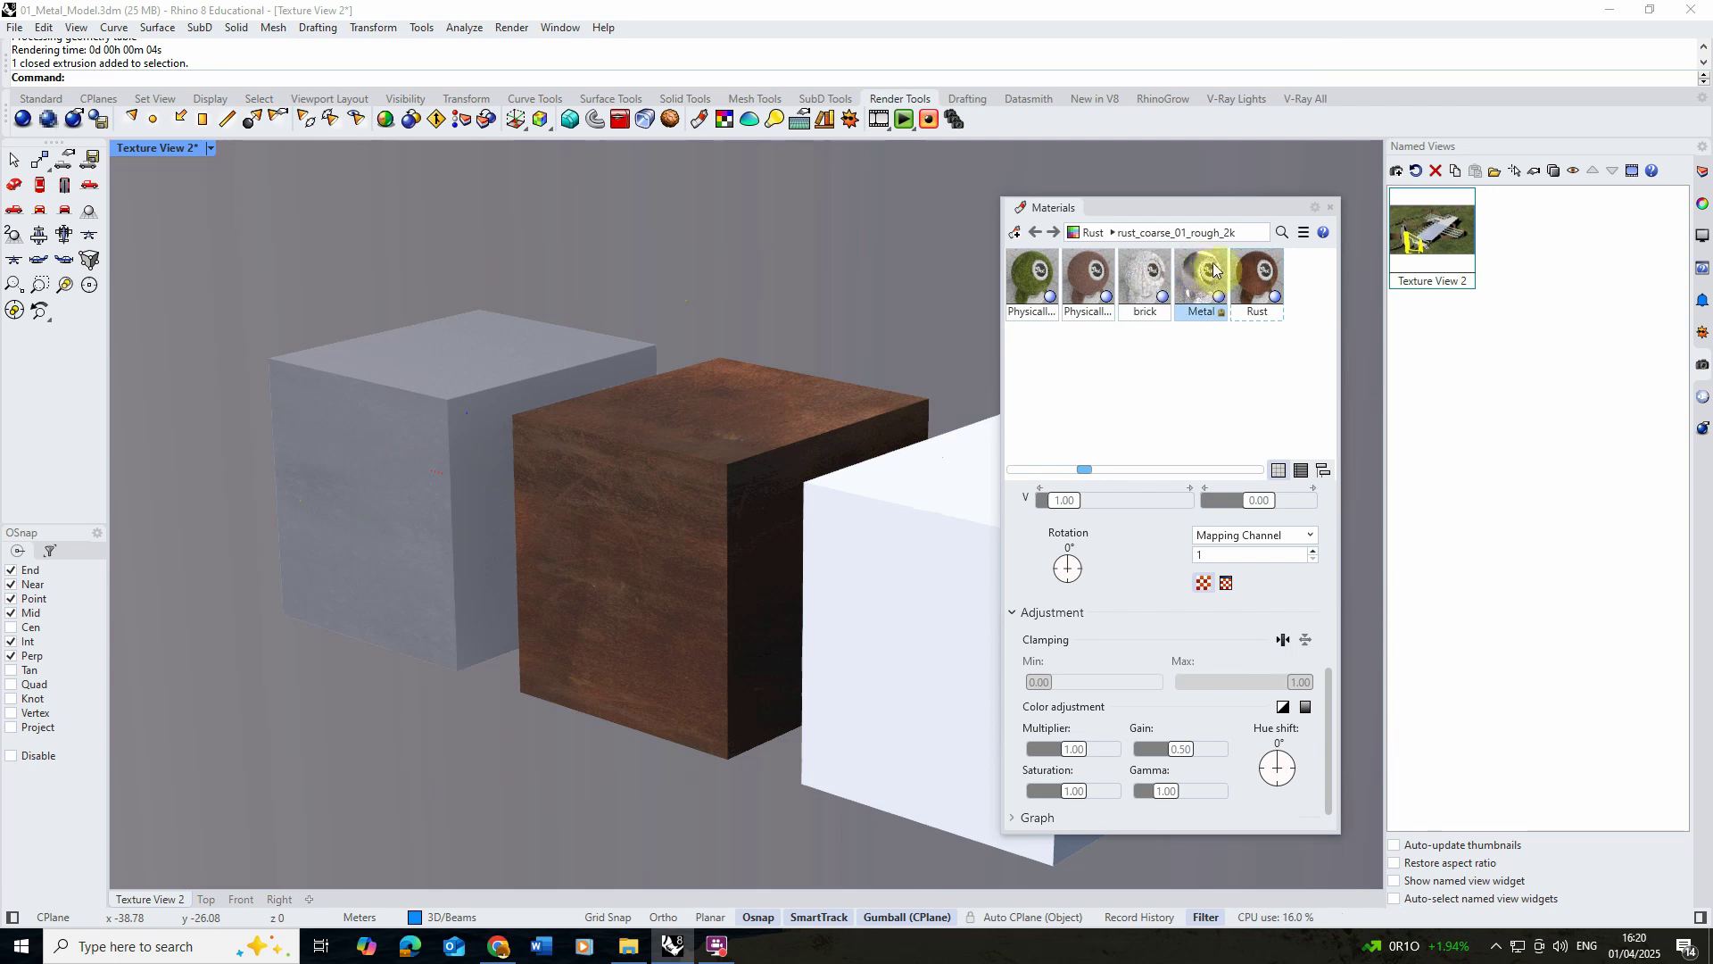
{"action": "left_click", "coordinate": [1196, 281]}
{"action": "right_click", "coordinate": [1195, 281]}
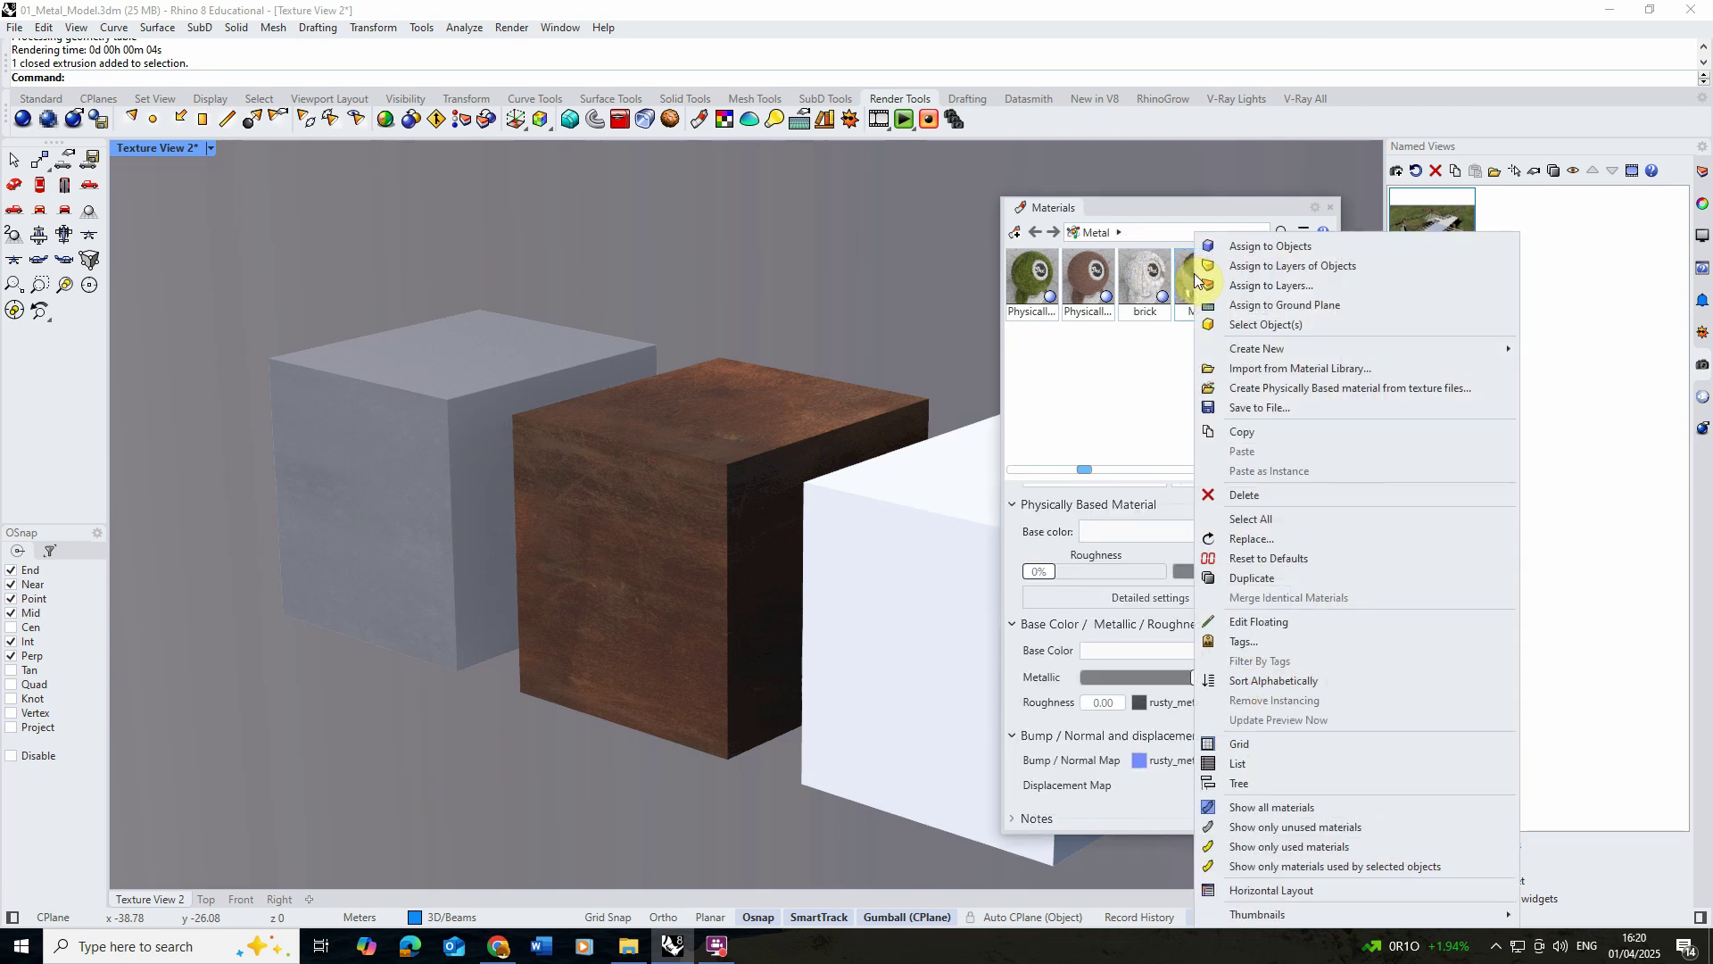
{"action": "left_click", "coordinate": [1253, 581]}
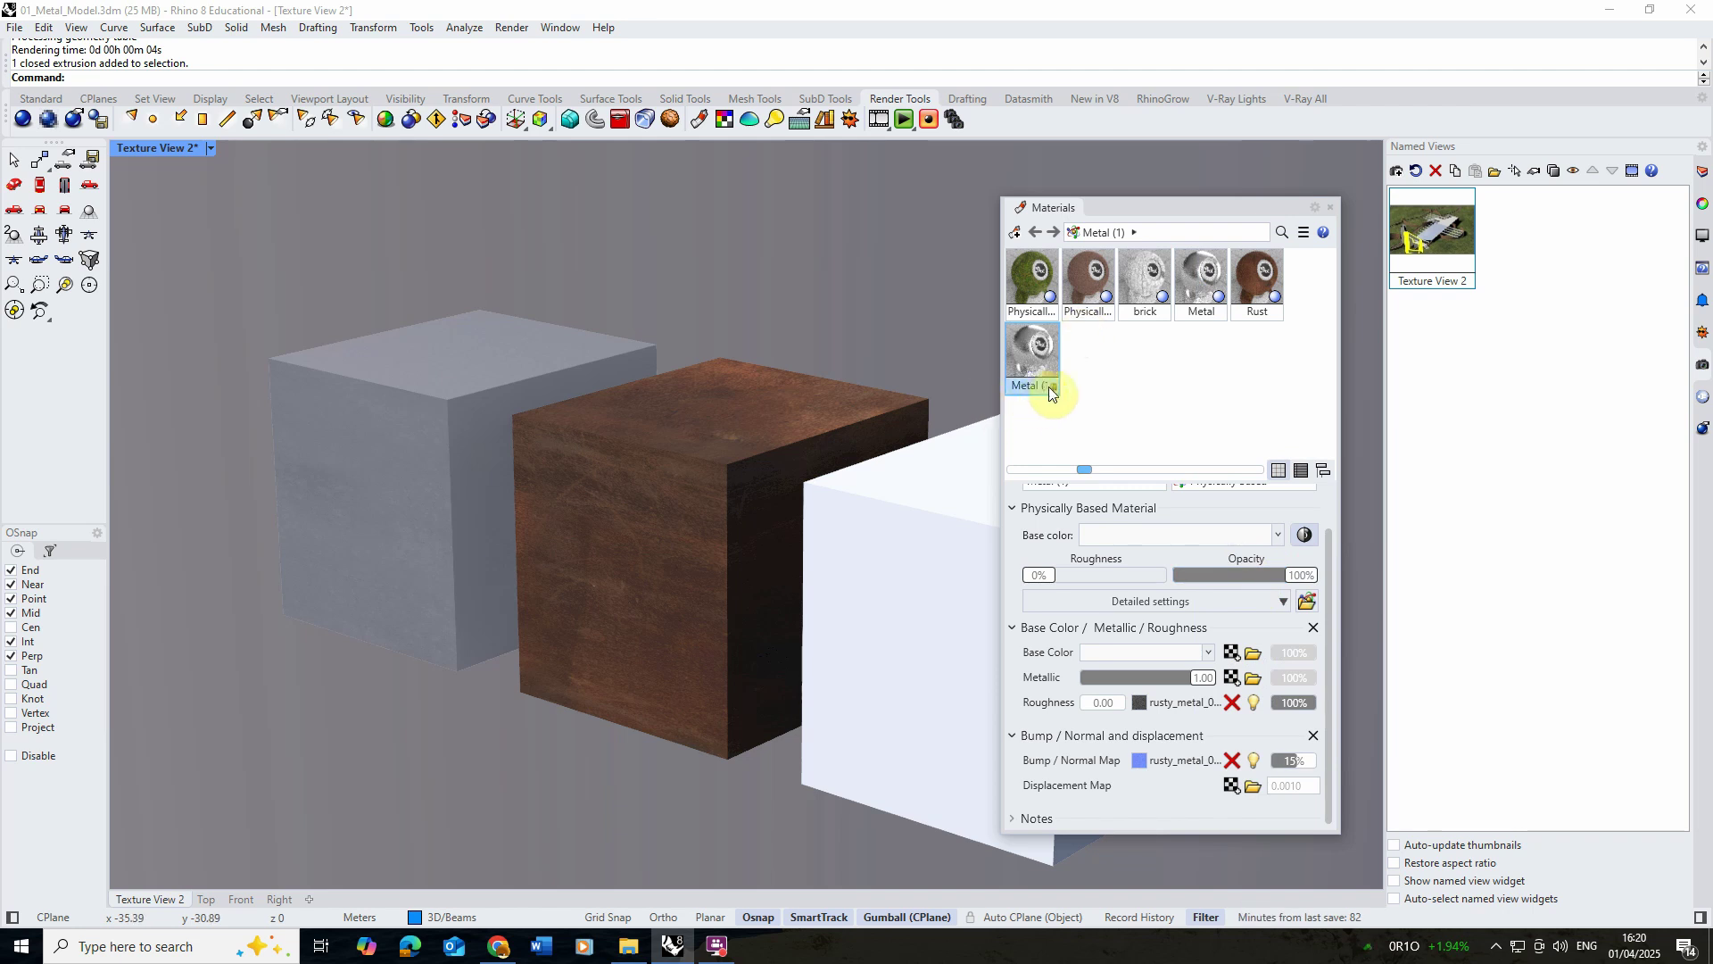
Rename the duplicated Metal material as Perforated.
{"action": "right_click", "coordinate": [1034, 393]}
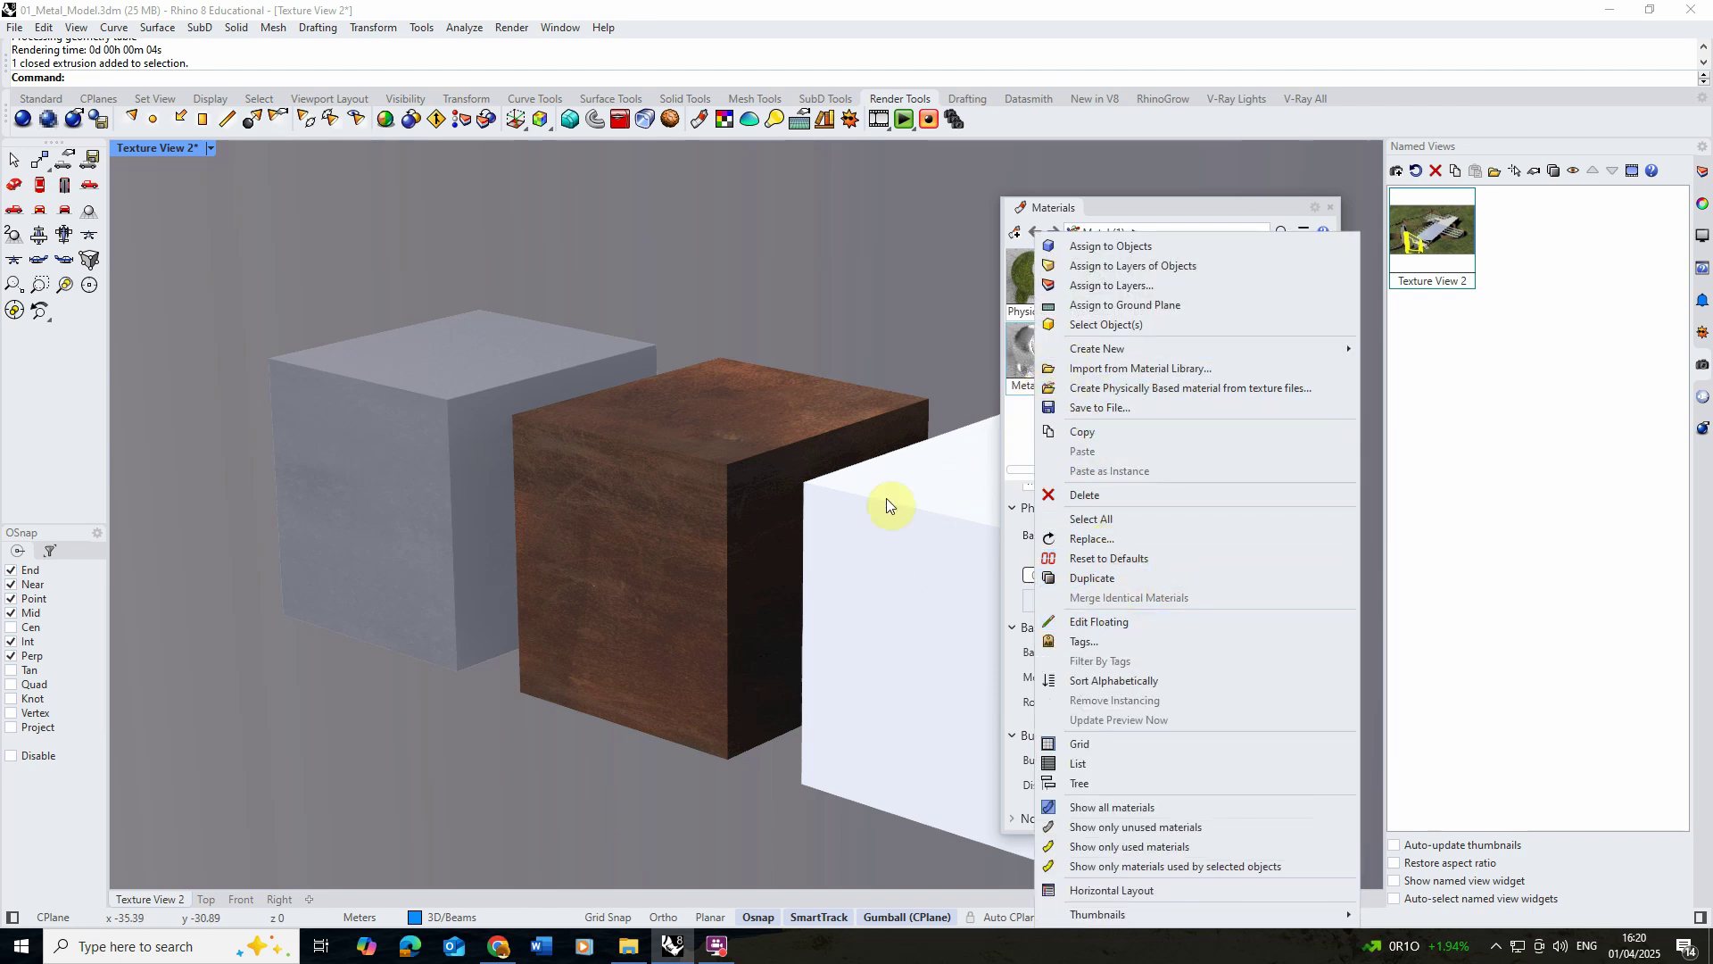
{"action": "left_click", "coordinate": [916, 512]}
{"action": "scroll", "coordinate": [719, 485], "scroll_direction": "down", "scroll_amount": 4}
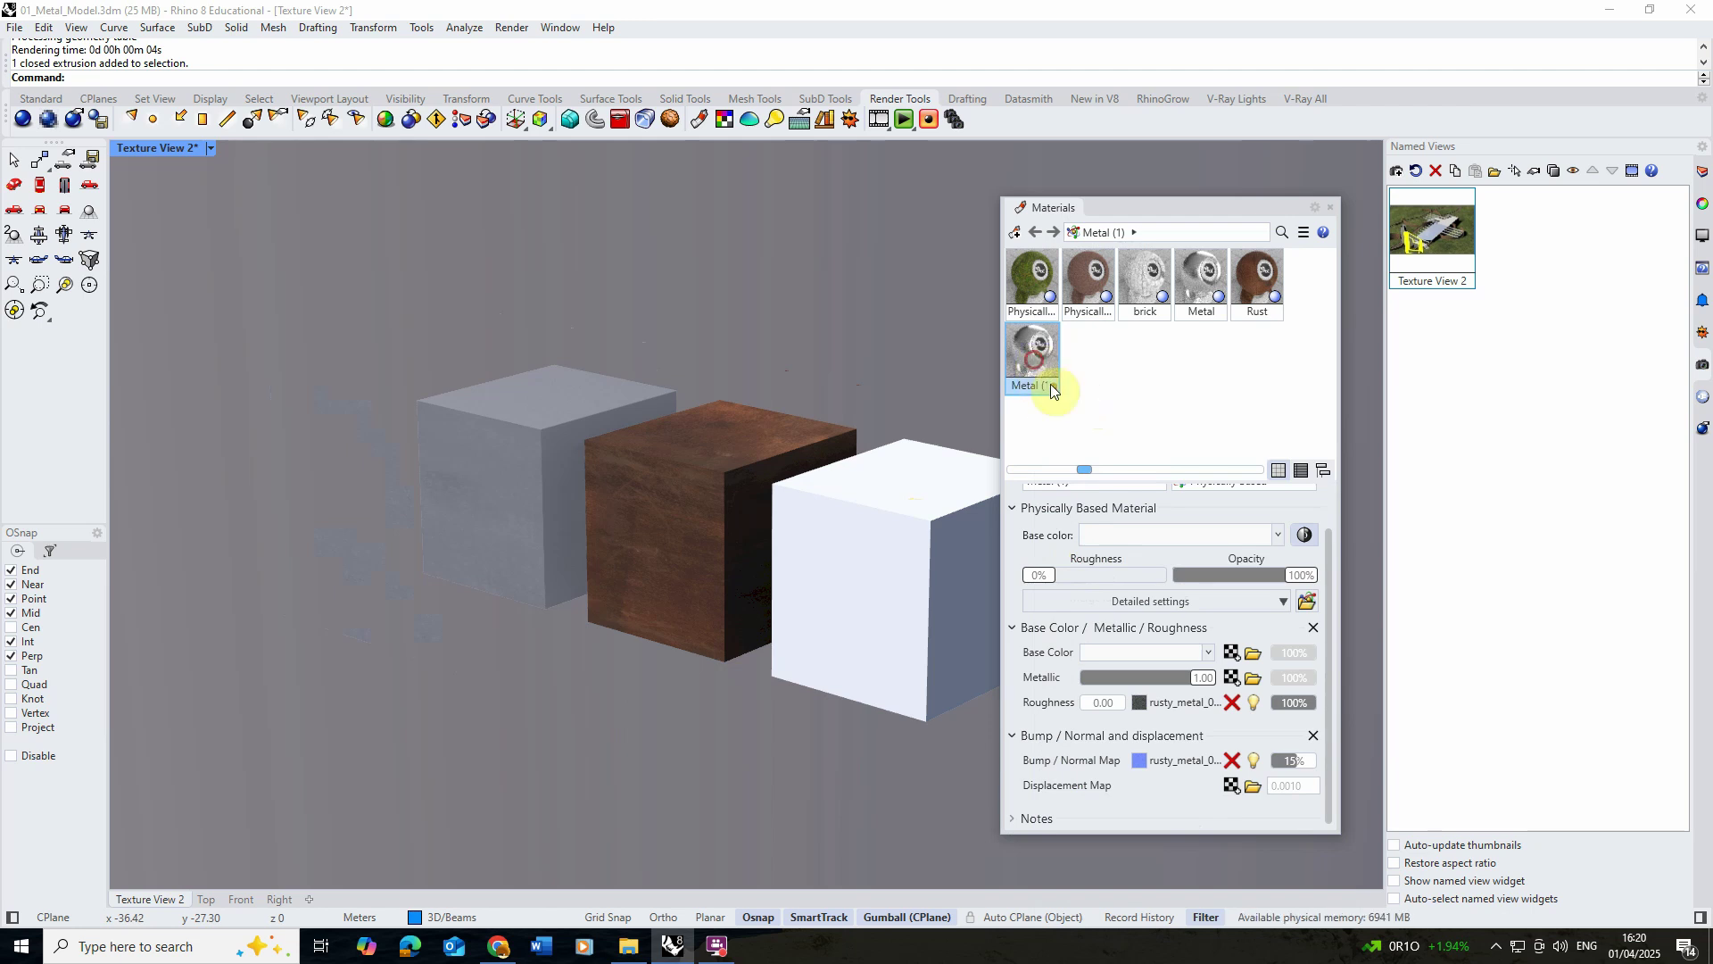
{"action": "scroll", "coordinate": [1107, 536], "scroll_direction": "up", "scroll_amount": 1}
{"action": "left_click_drag", "start_coordinate": [1107, 525], "coordinate": [954, 522]}
{"action": "type", "text": "P"}
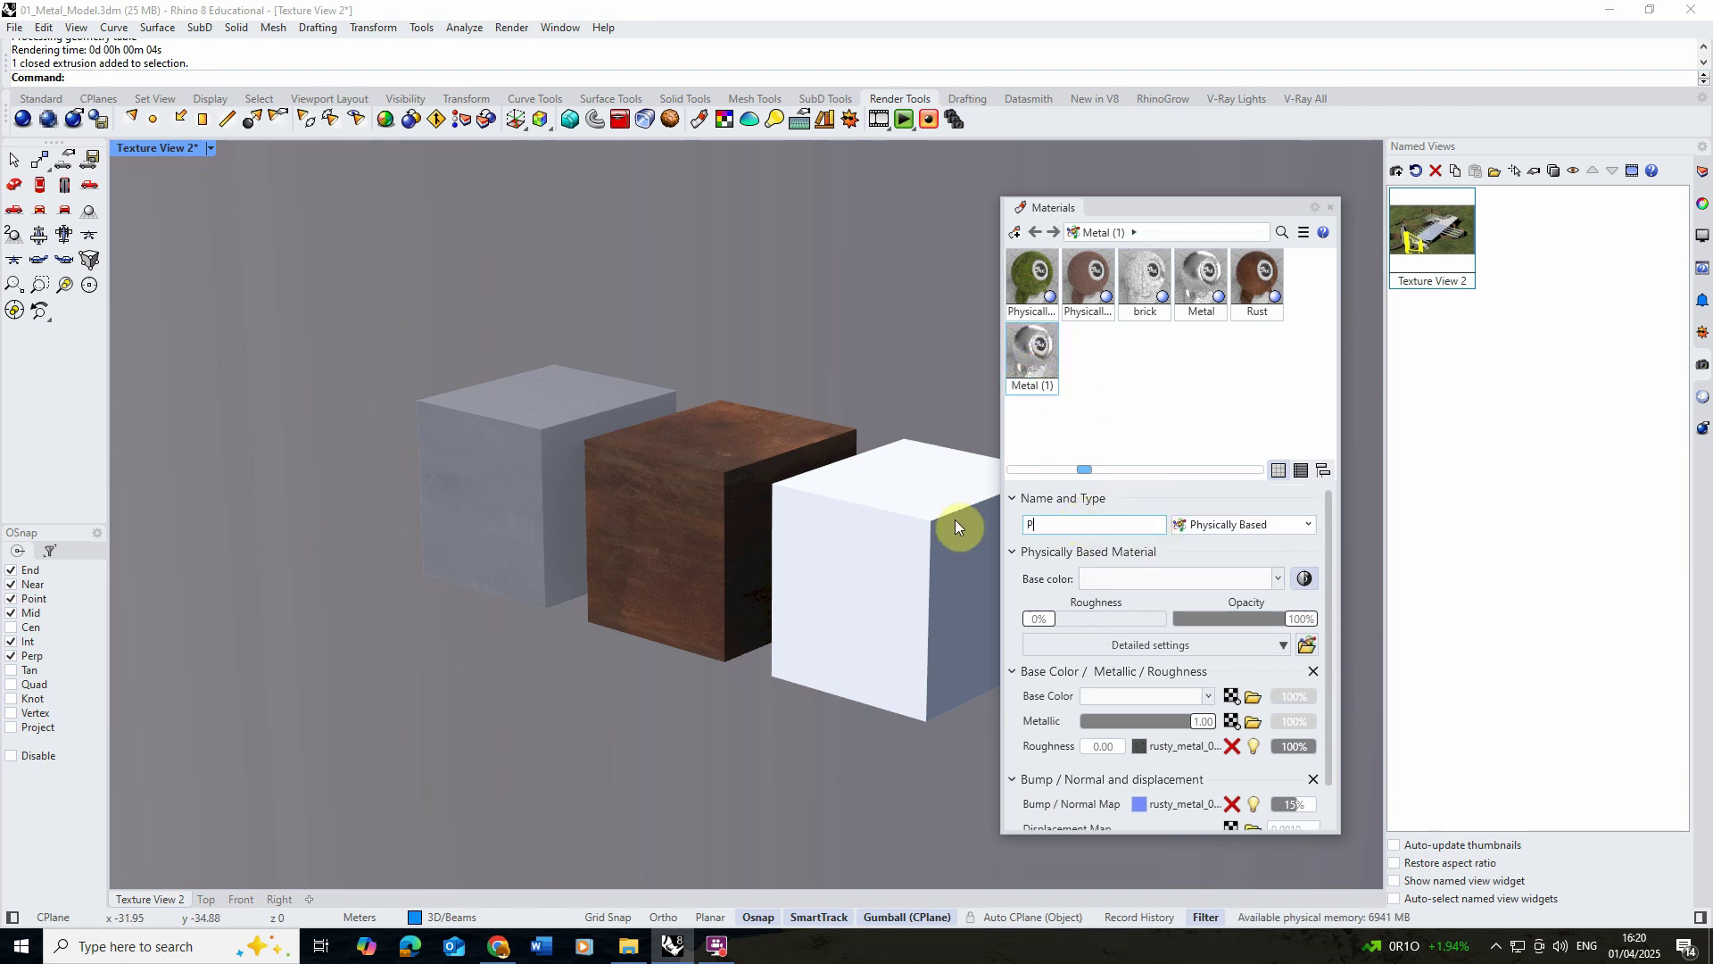
{"action": "type", "text": "erforated"}
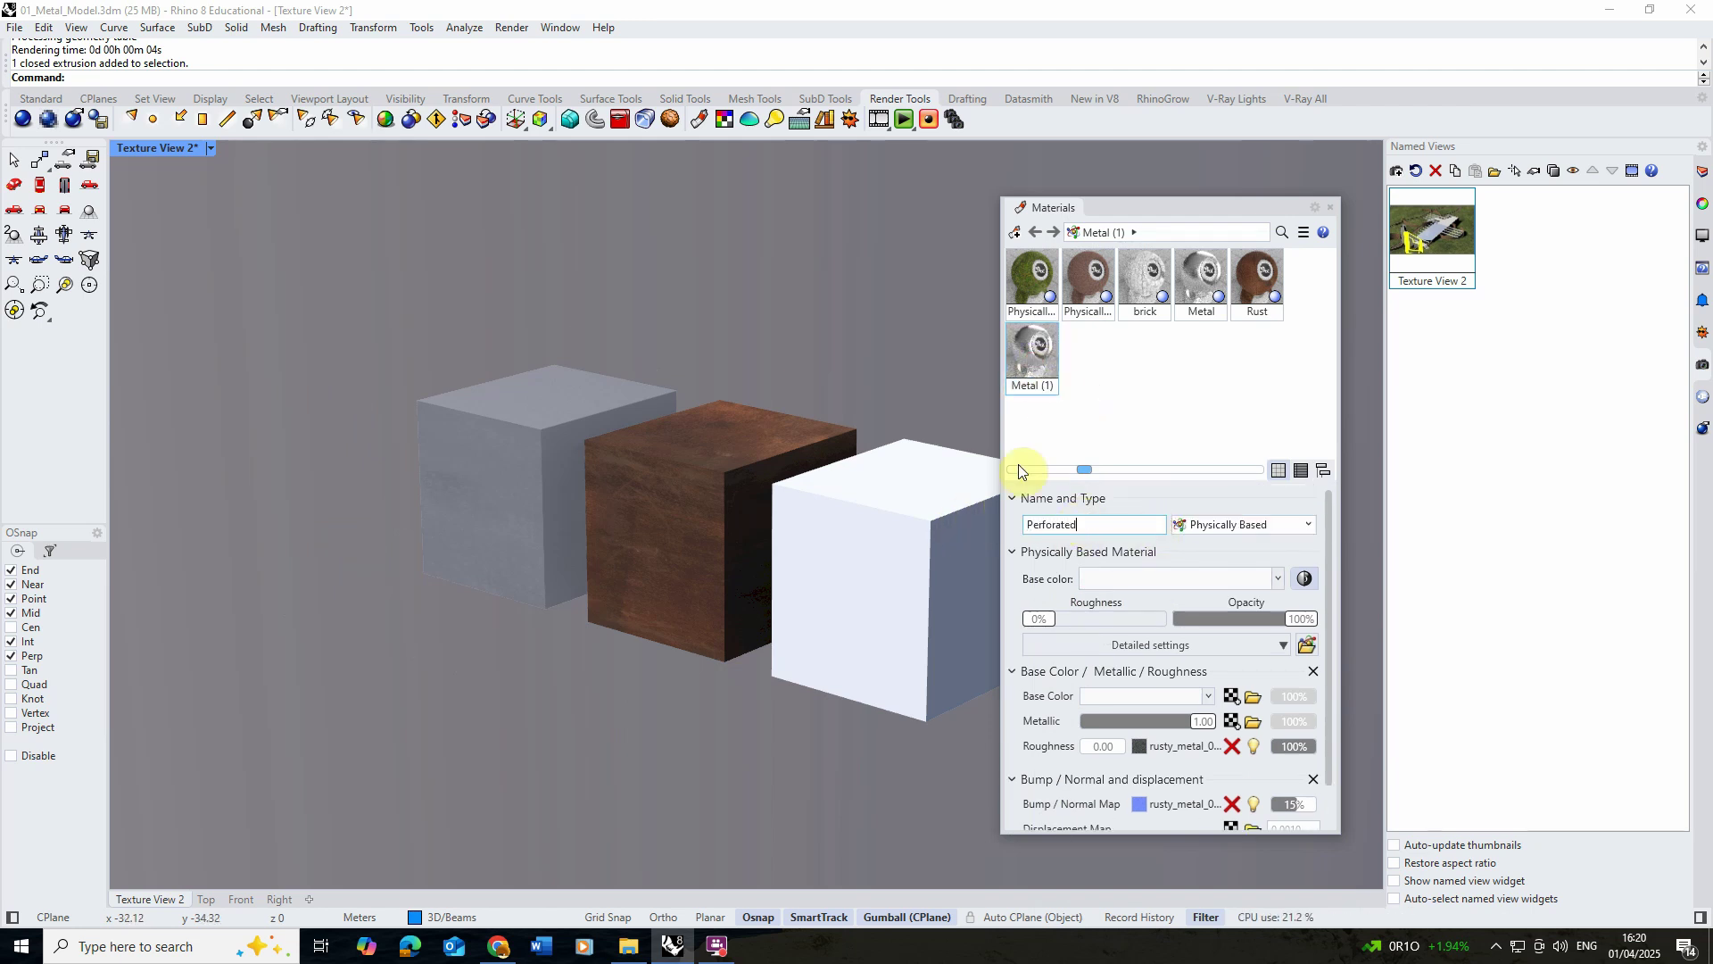
{"action": "key", "text": "Return"}
Assign the Perforated material to the white cube beside the Rust cube.
{"action": "left_click", "coordinate": [967, 532]}
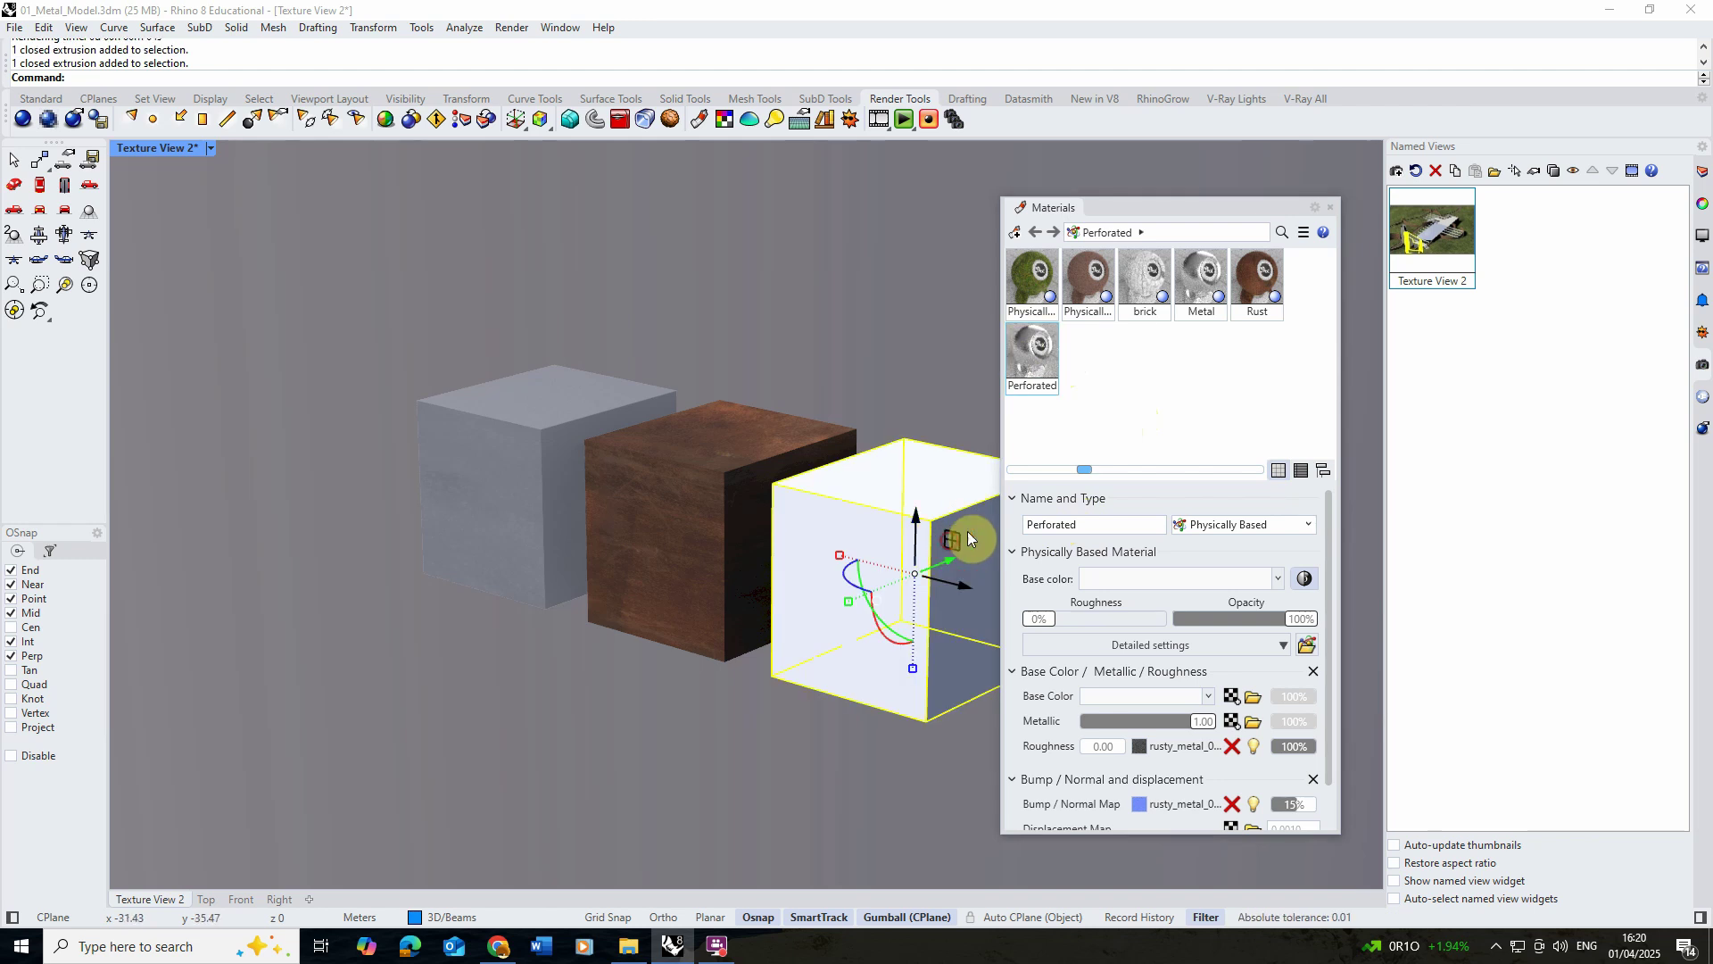
{"action": "right_click", "coordinate": [1034, 357]}
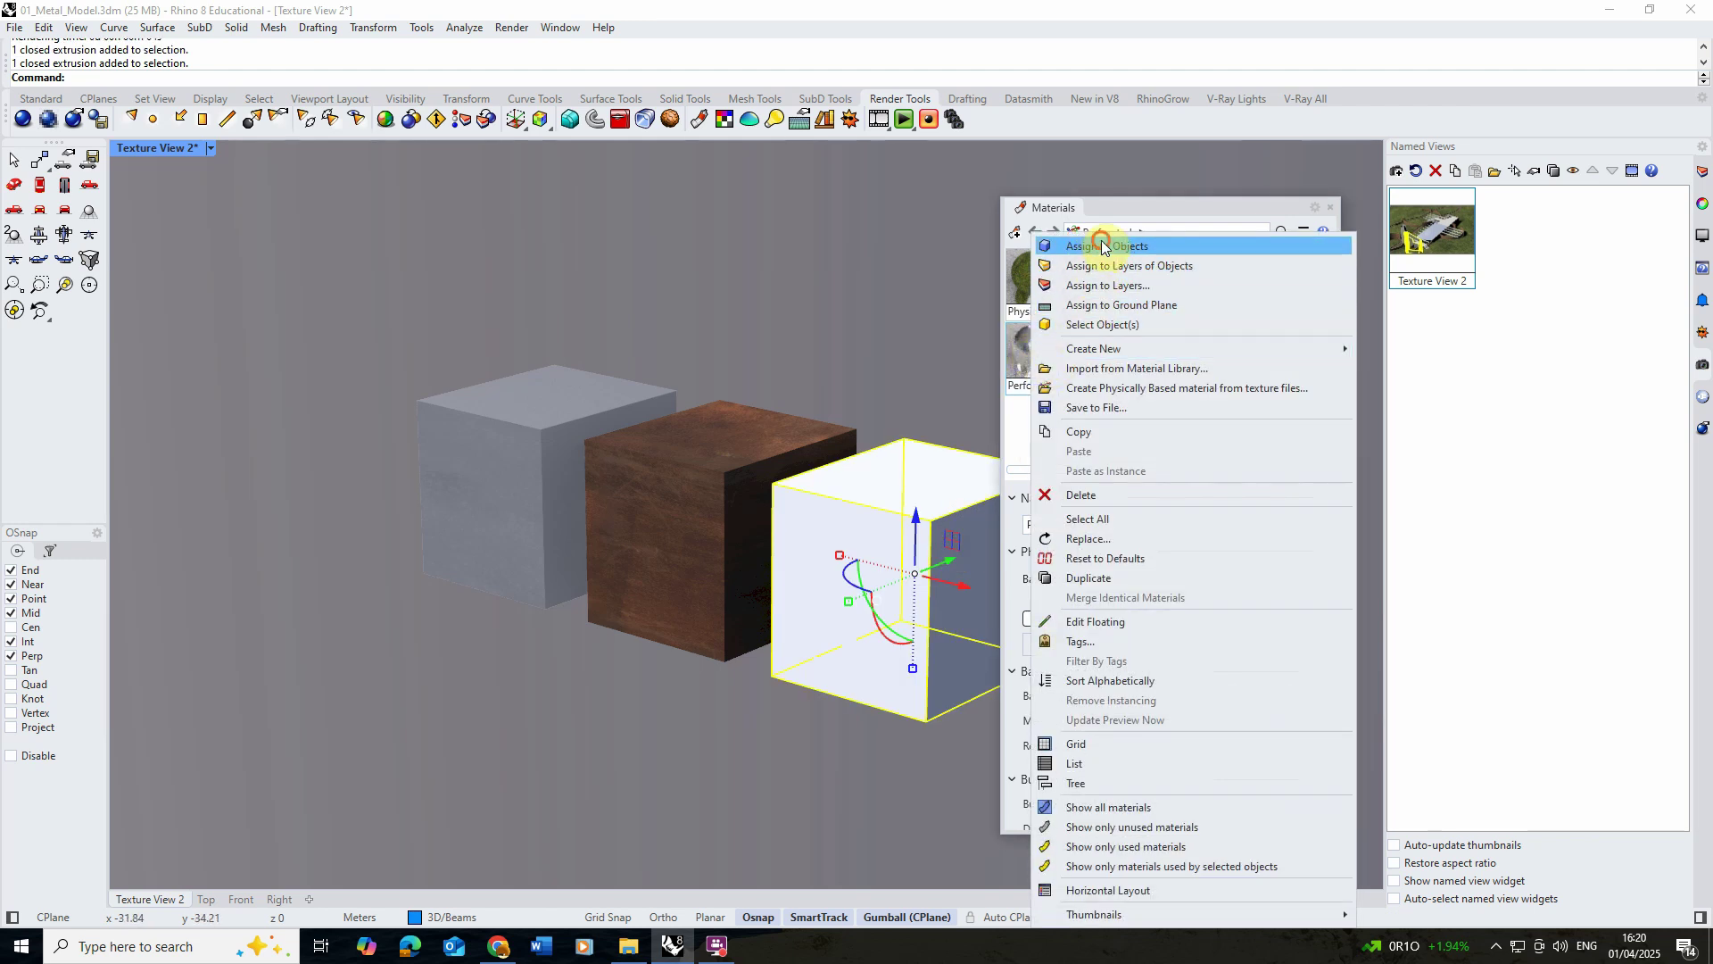
{"action": "left_click", "coordinate": [1104, 248]}
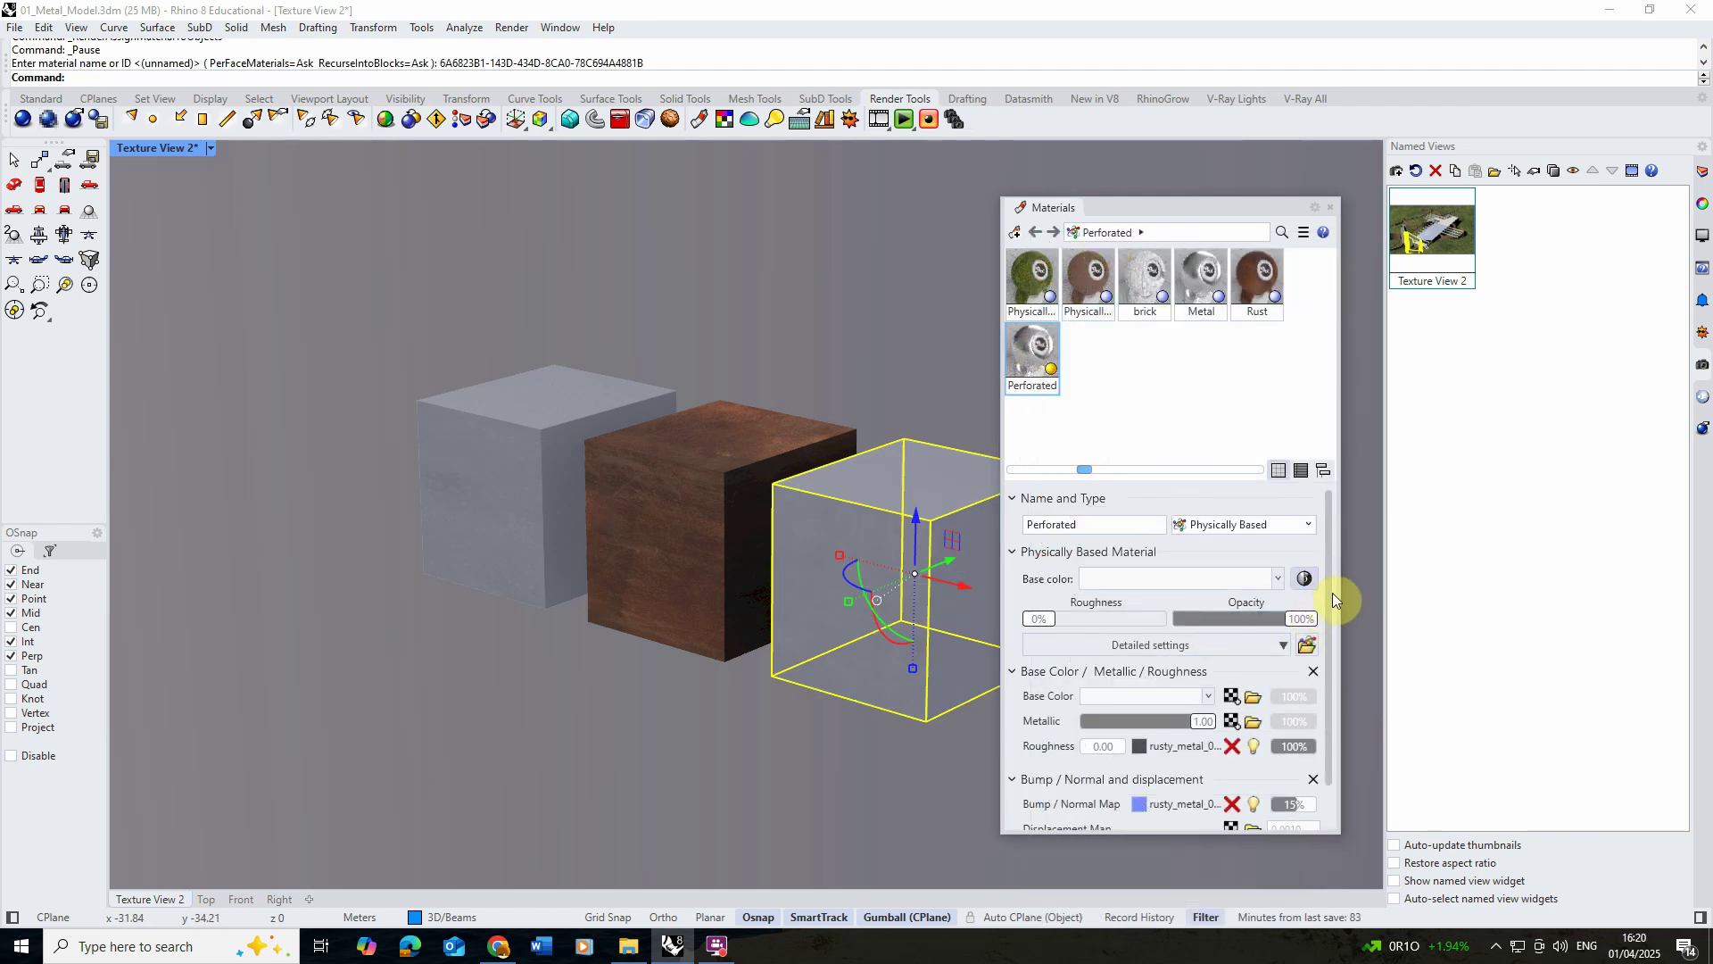
Add the Opacity settings to the Perforated material and set the opacity Amount to 1.00.
{"action": "scroll", "coordinate": [1331, 592], "scroll_direction": "down", "scroll_amount": 1}
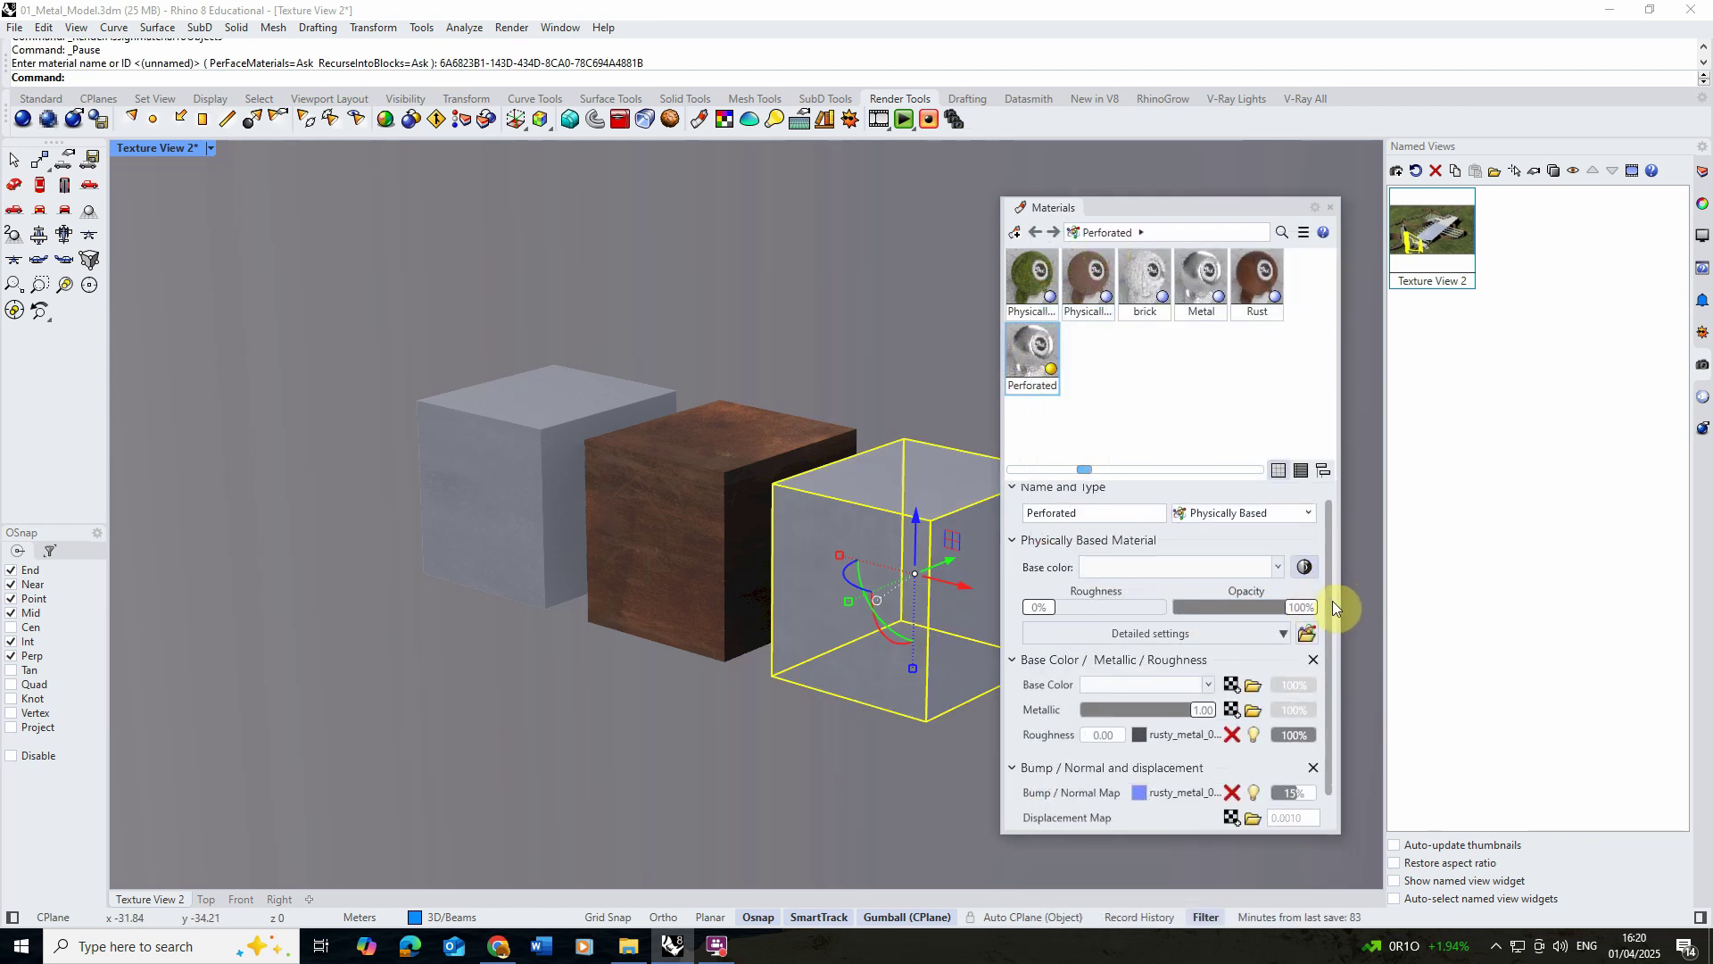
{"action": "left_click", "coordinate": [1194, 634]}
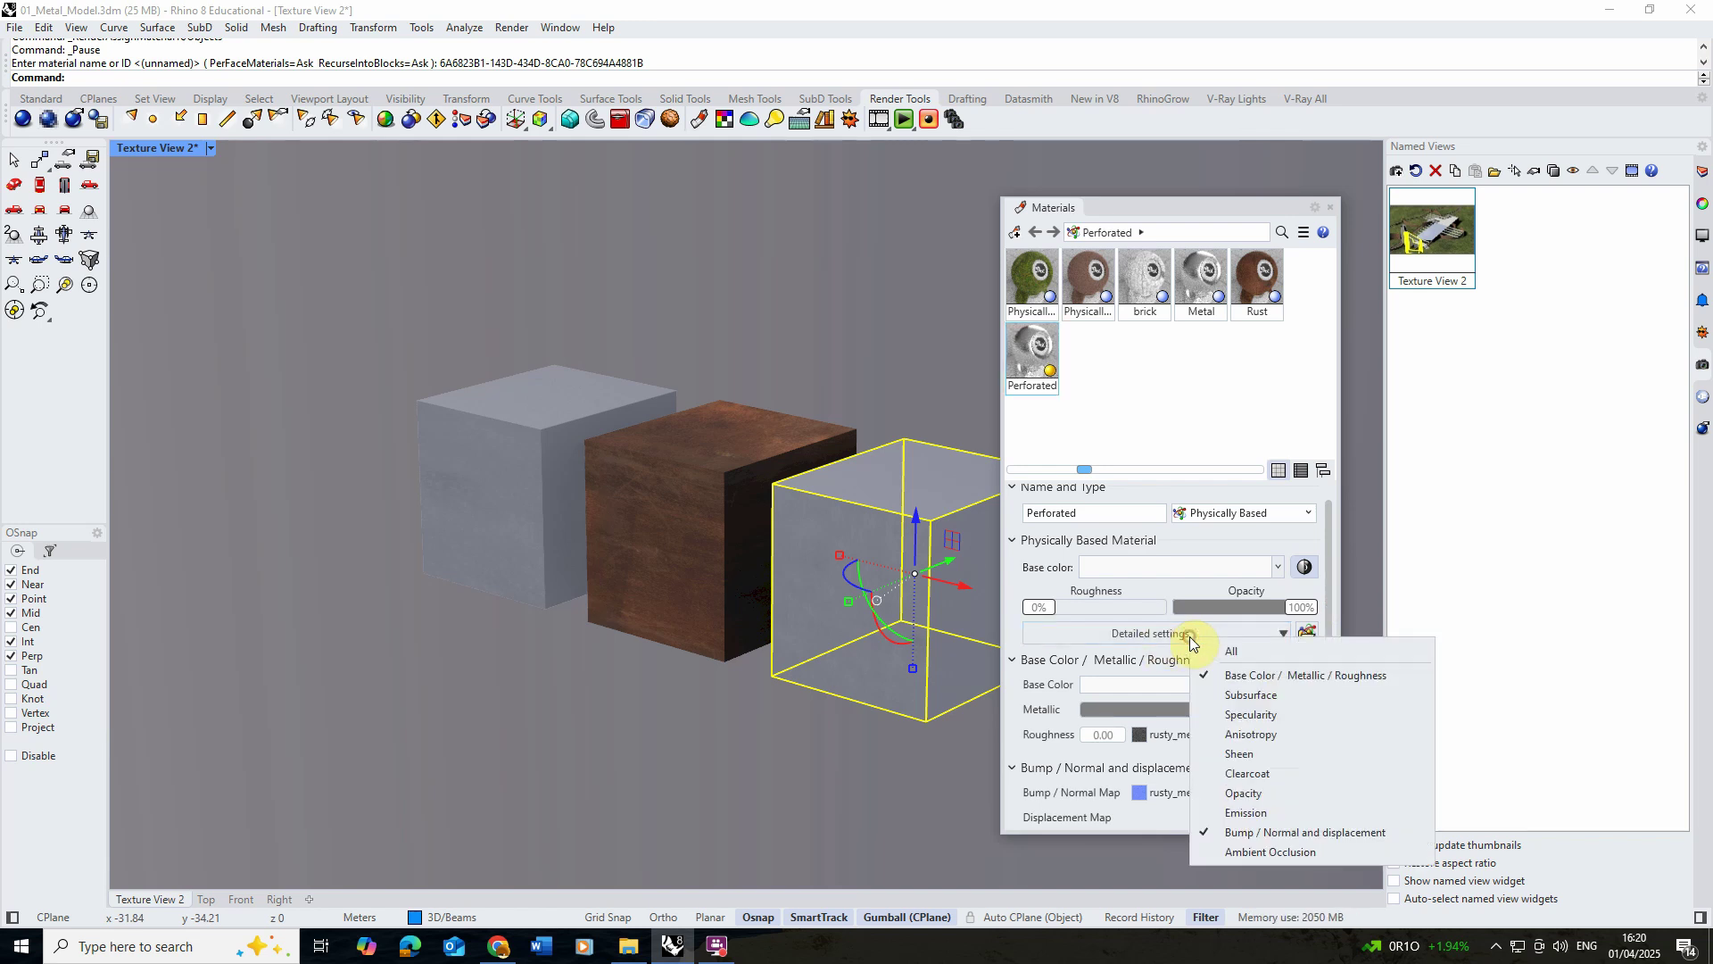
{"action": "left_click", "coordinate": [1244, 795]}
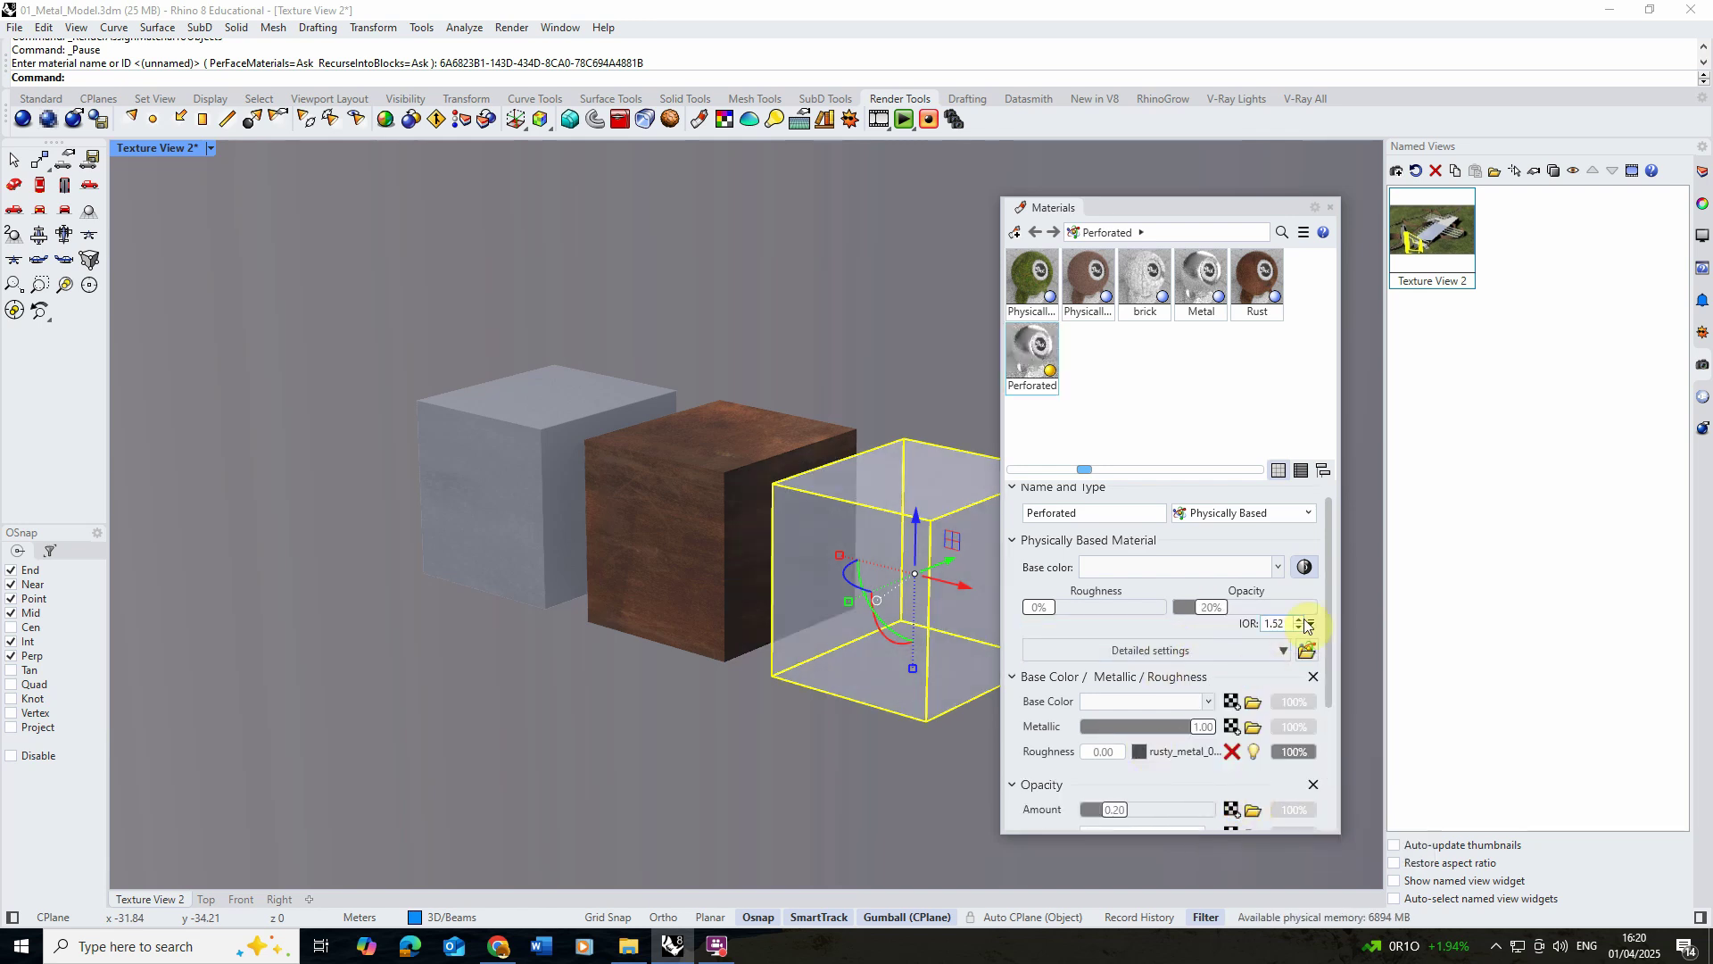
{"action": "left_click_drag", "start_coordinate": [1330, 549], "coordinate": [1335, 678]}
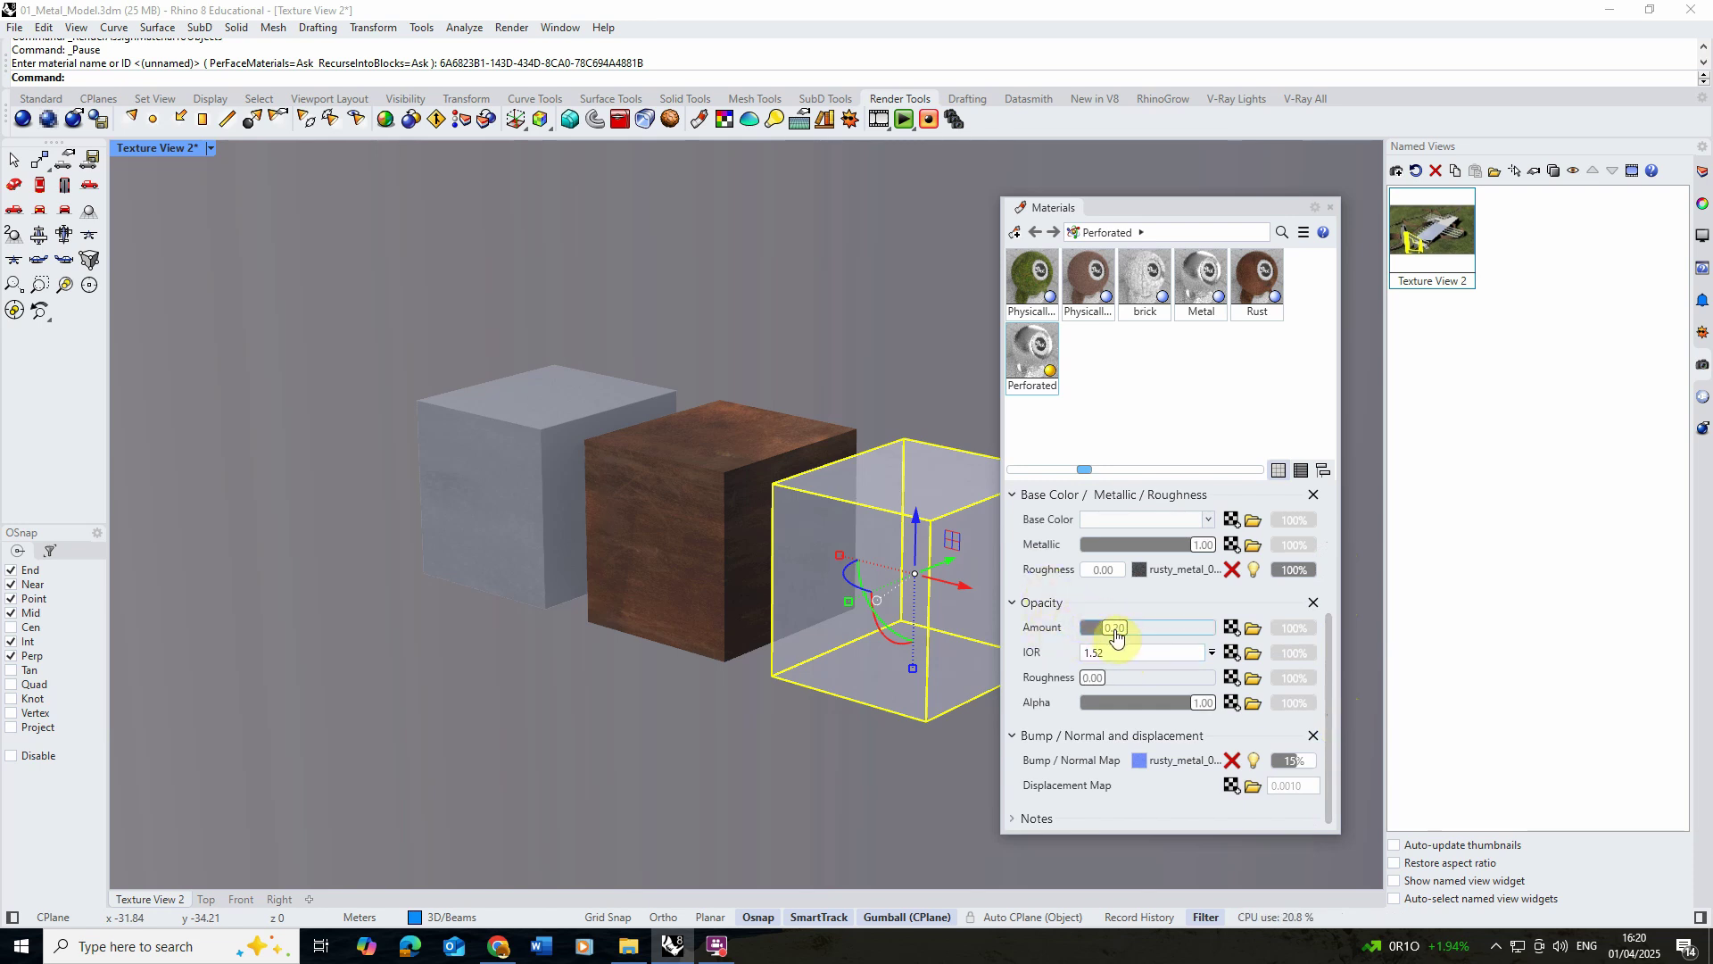
{"action": "scroll", "coordinate": [978, 535], "scroll_direction": "up", "scroll_amount": 5}
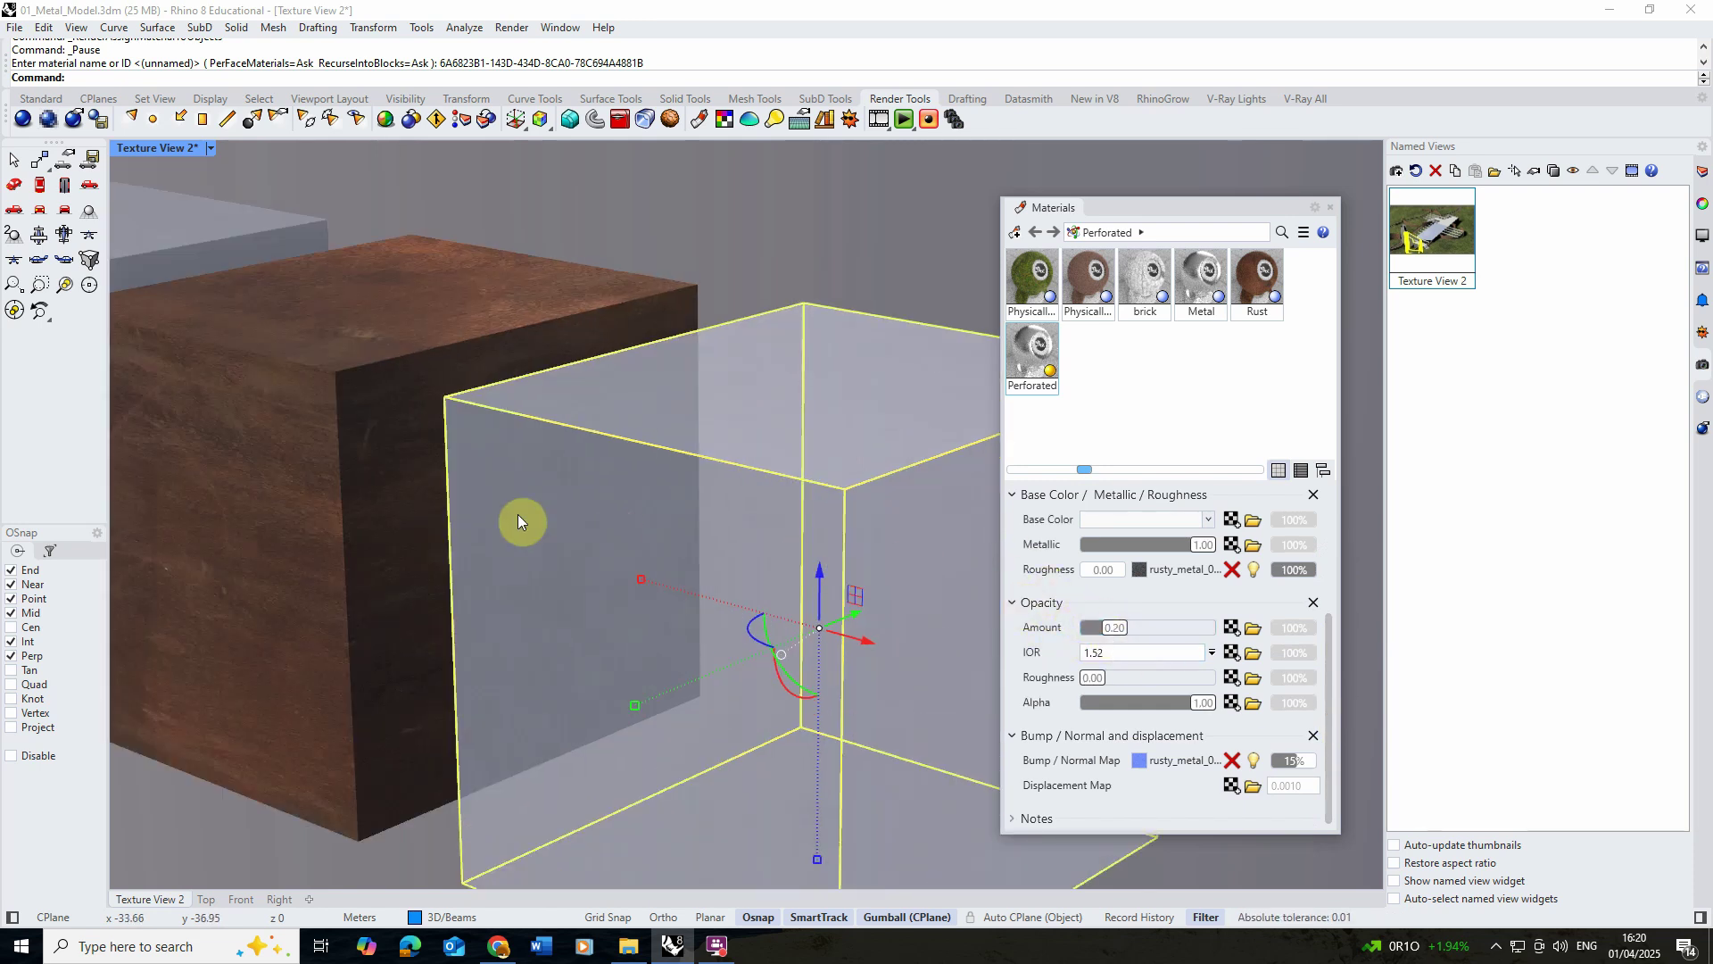
{"action": "right_click_drag", "start_coordinate": [520, 522], "coordinate": [618, 525]}
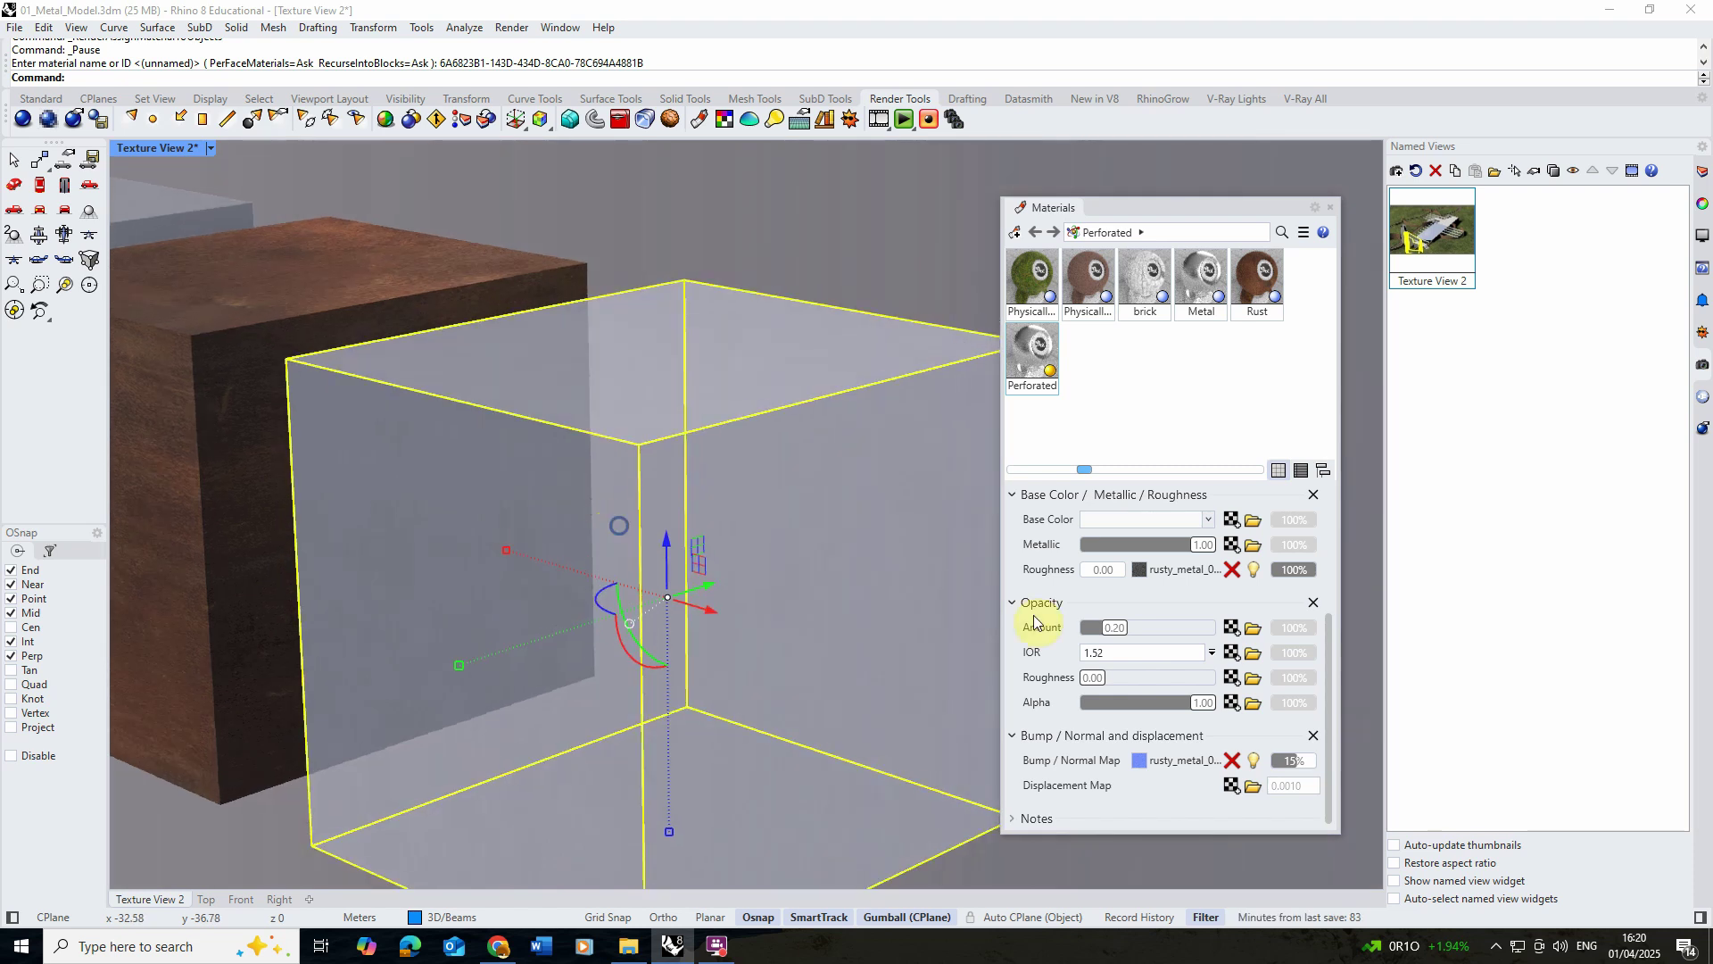
{"action": "left_click_drag", "start_coordinate": [1120, 635], "coordinate": [1295, 629]}
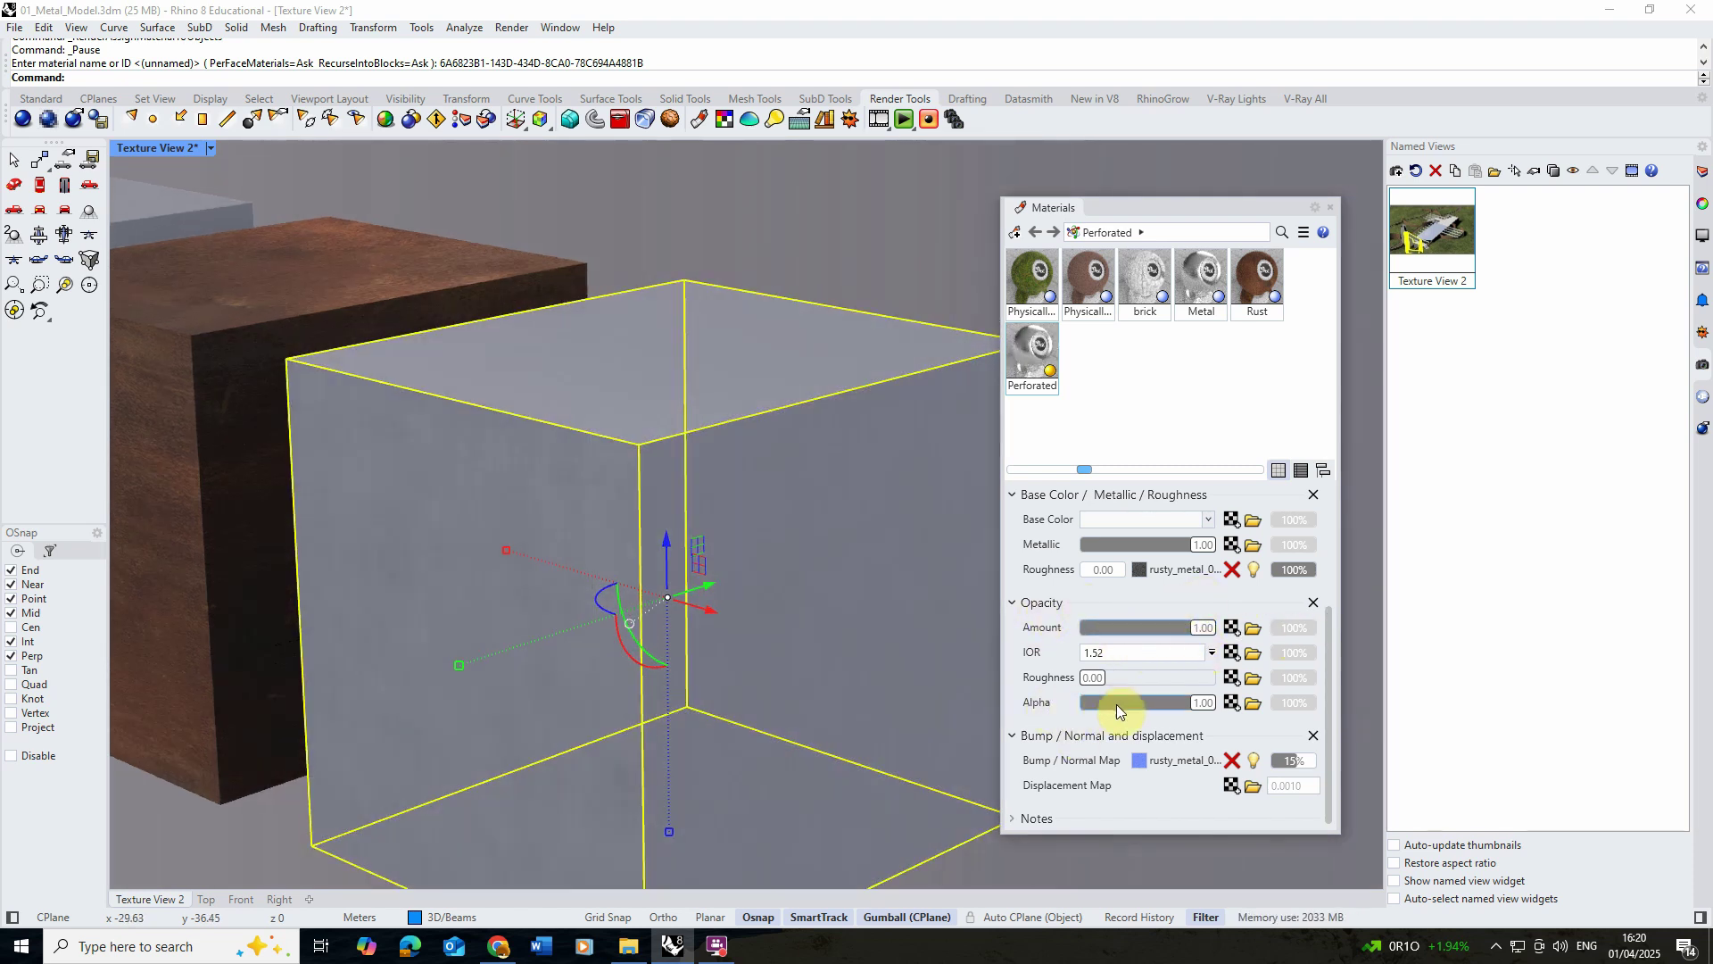
Load perforated_1_Alpha-Bump_tiled3 from the Textures folder as the Perforated material's Alpha texture.
{"action": "left_click", "coordinate": [1254, 703]}
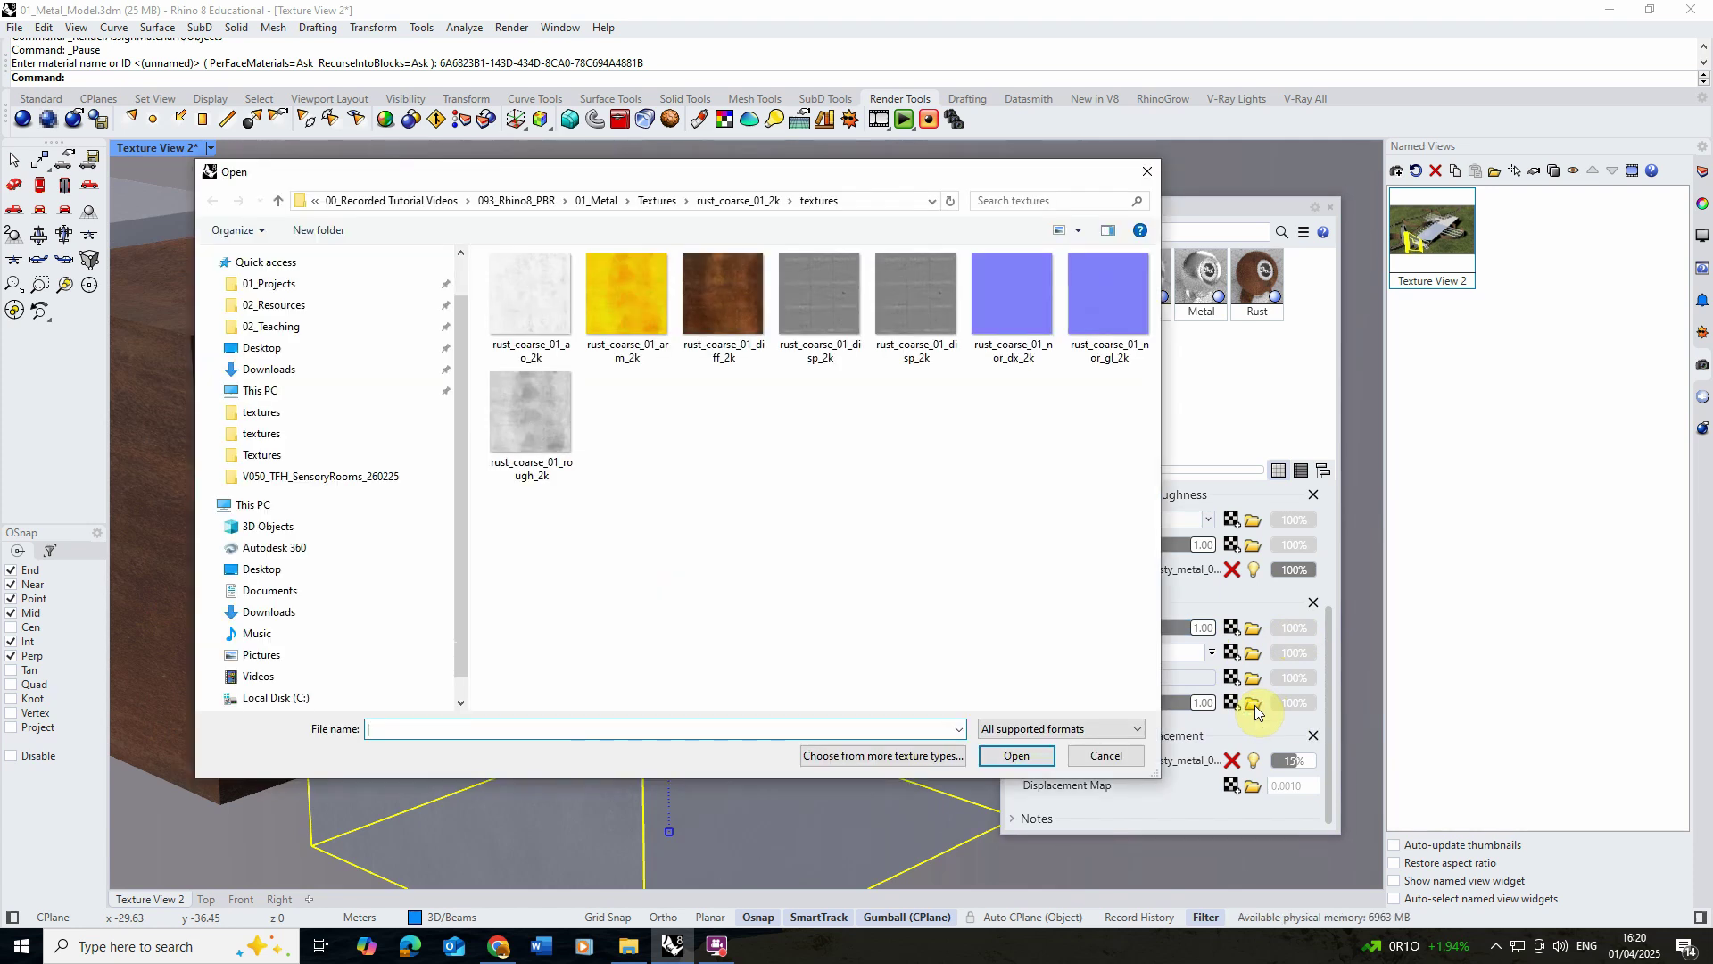
{"action": "left_click", "coordinate": [657, 200]}
{"action": "left_click", "coordinate": [639, 580]}
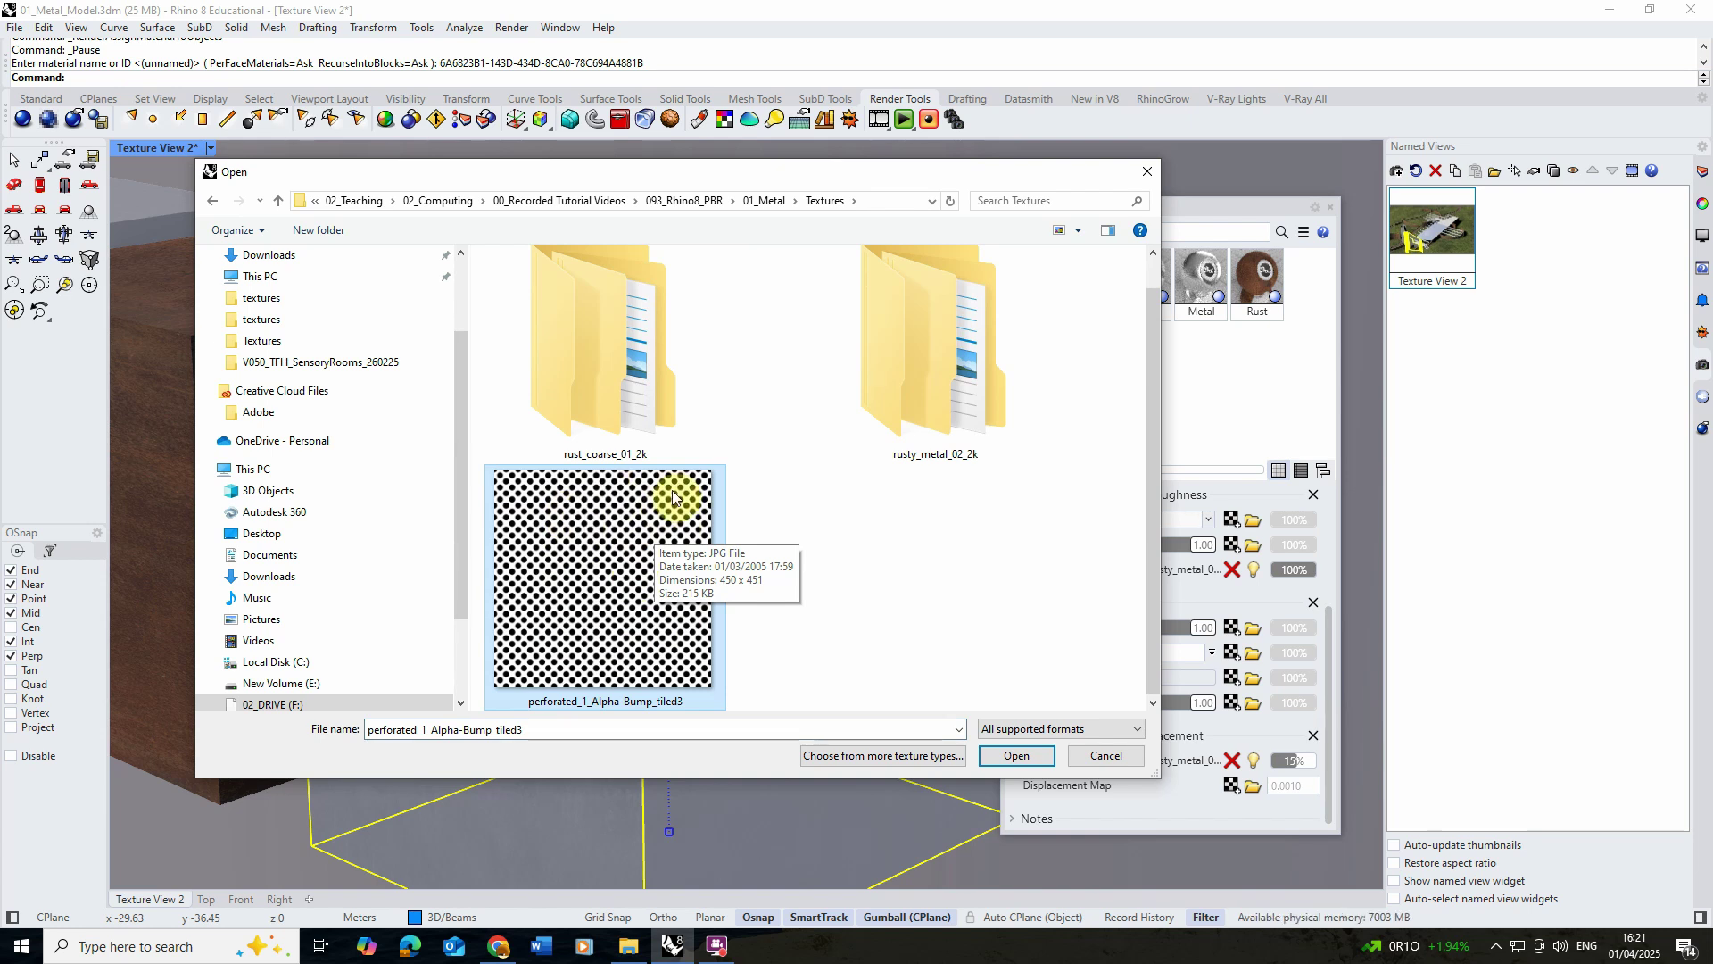
{"action": "left_click", "coordinate": [1008, 756]}
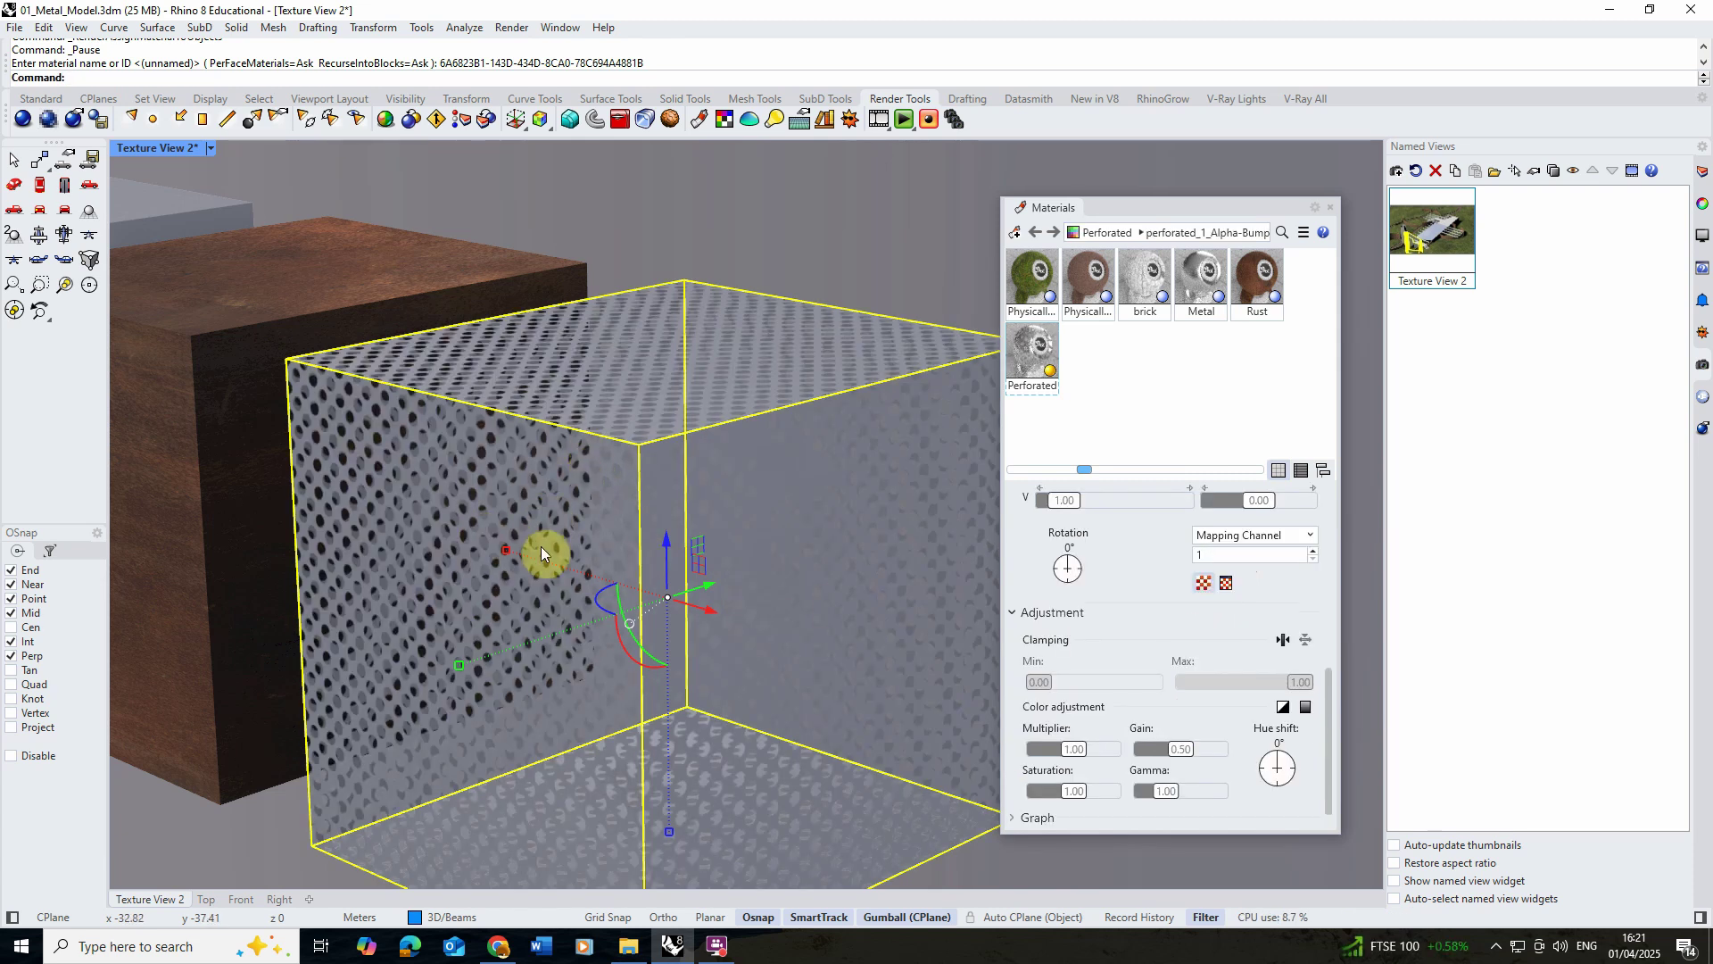
Render a preview of the three cubes to examine the Perforated material's holes and close the preview.
{"action": "right_click_drag", "start_coordinate": [547, 554], "coordinate": [616, 613]}
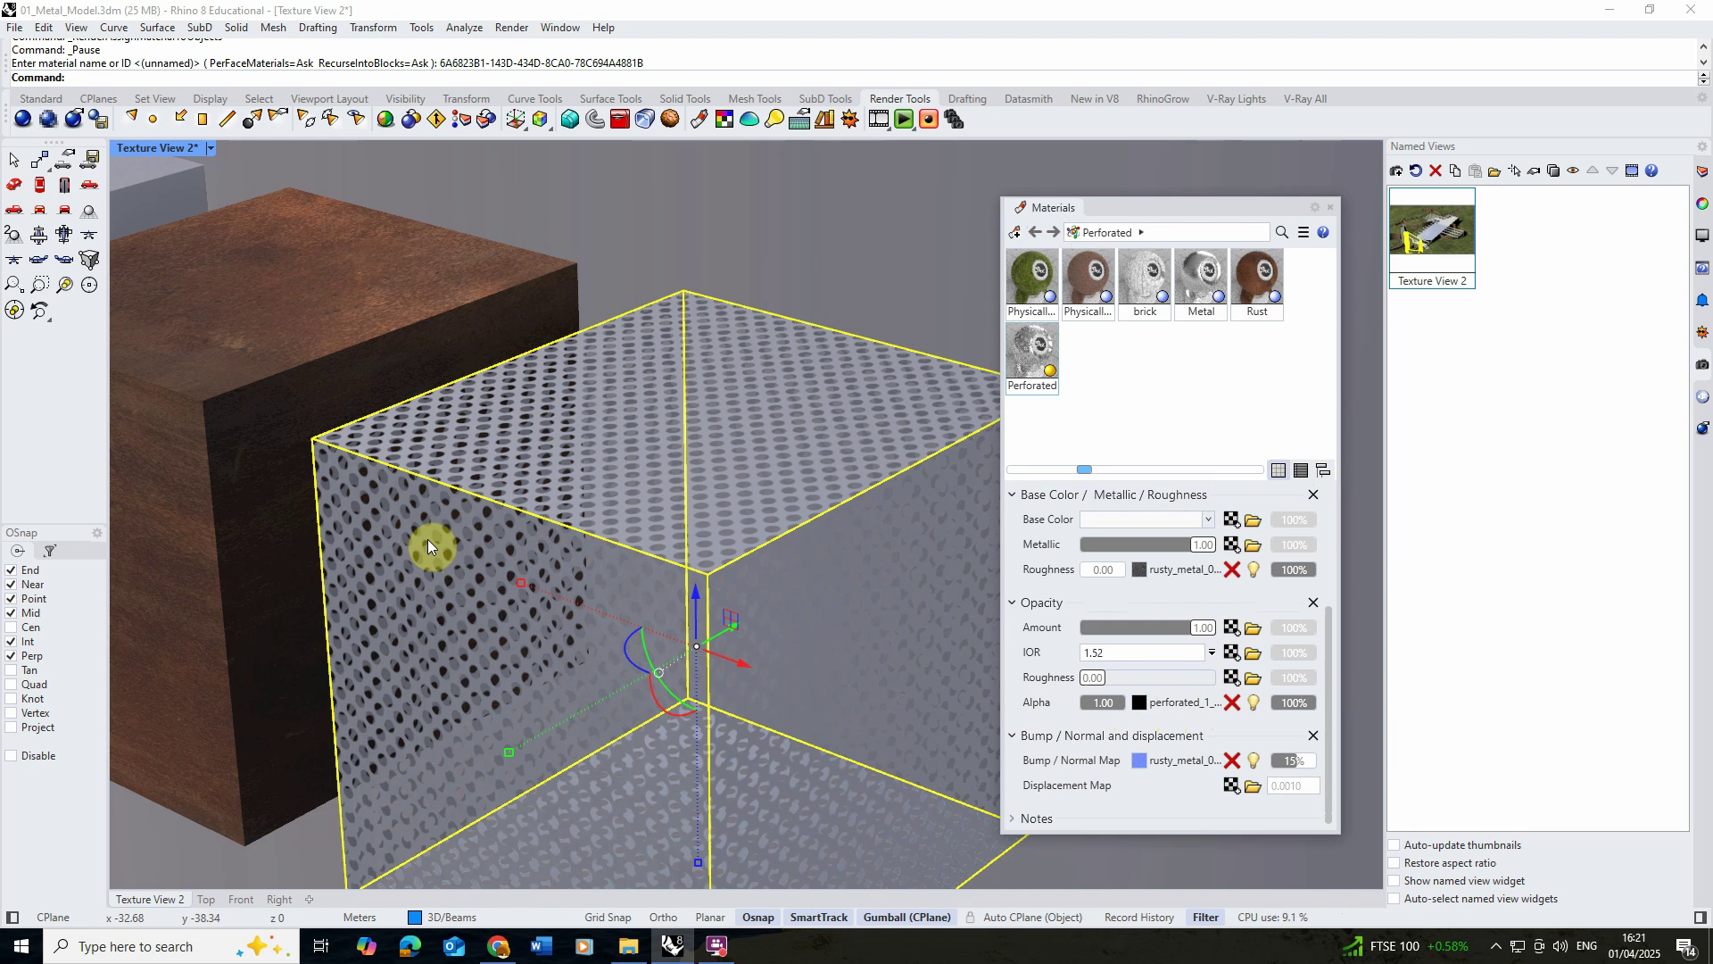
{"action": "right_click_drag", "start_coordinate": [468, 501], "coordinate": [591, 479]}
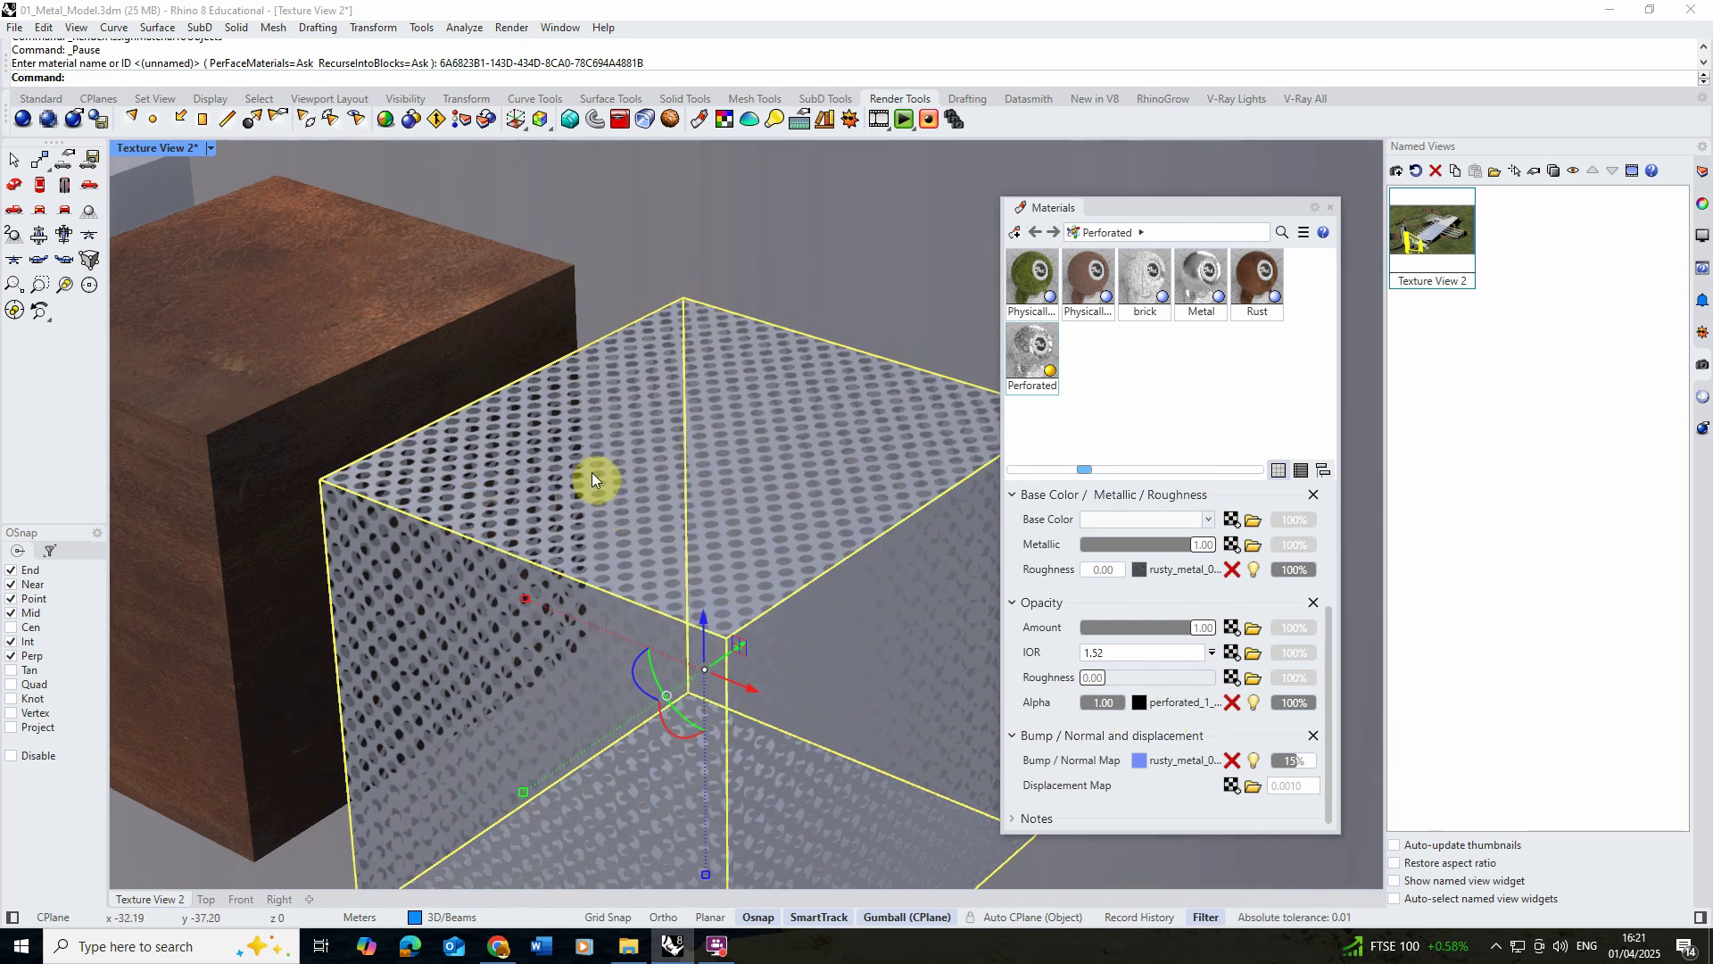
{"action": "right_click_drag", "start_coordinate": [591, 479], "coordinate": [683, 419]}
{"action": "left_click", "coordinate": [511, 26]}
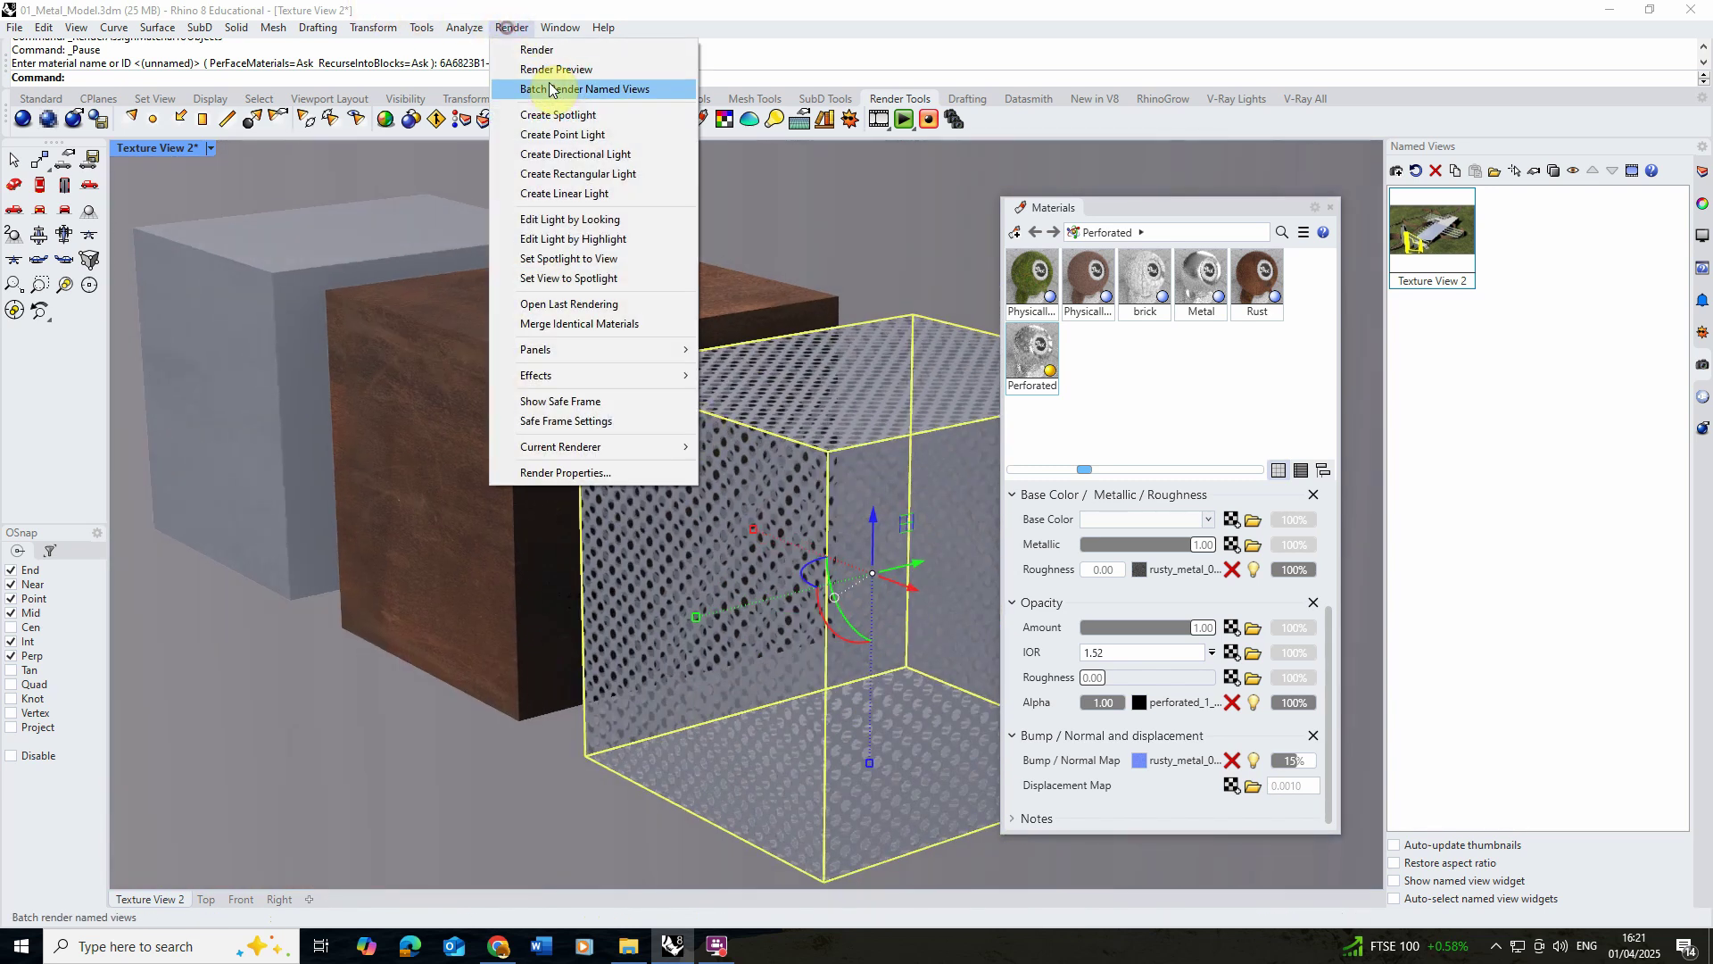
{"action": "left_click", "coordinate": [554, 70]}
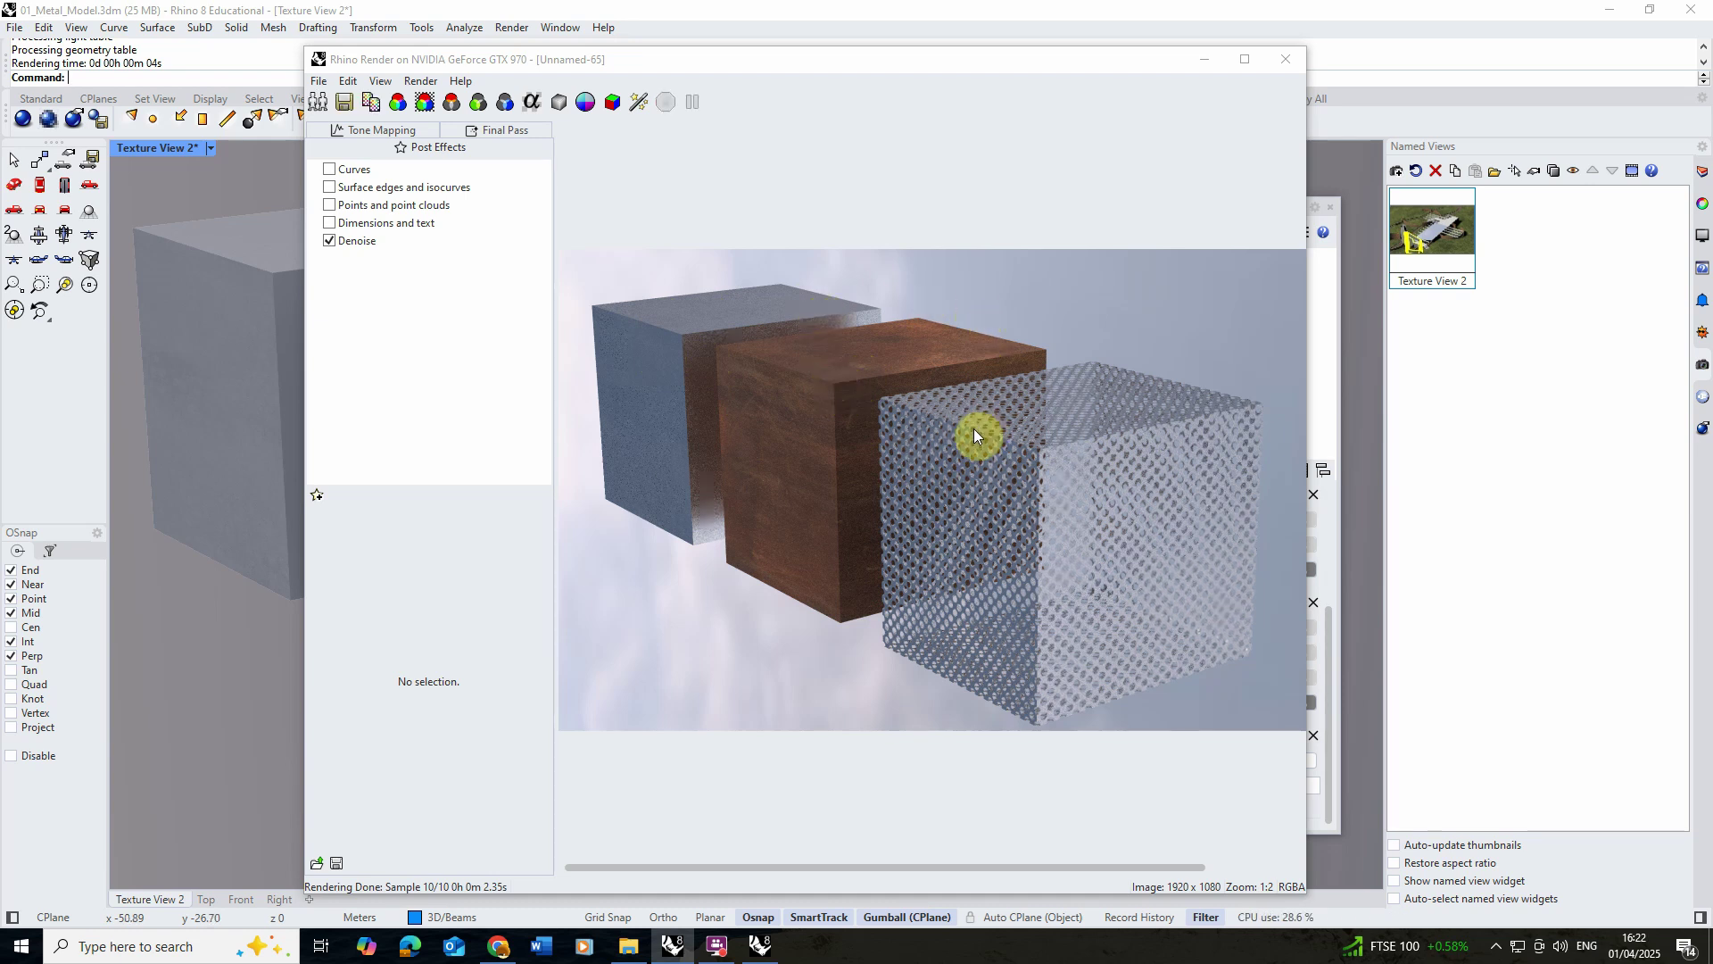
{"action": "left_click", "coordinate": [1292, 60]}
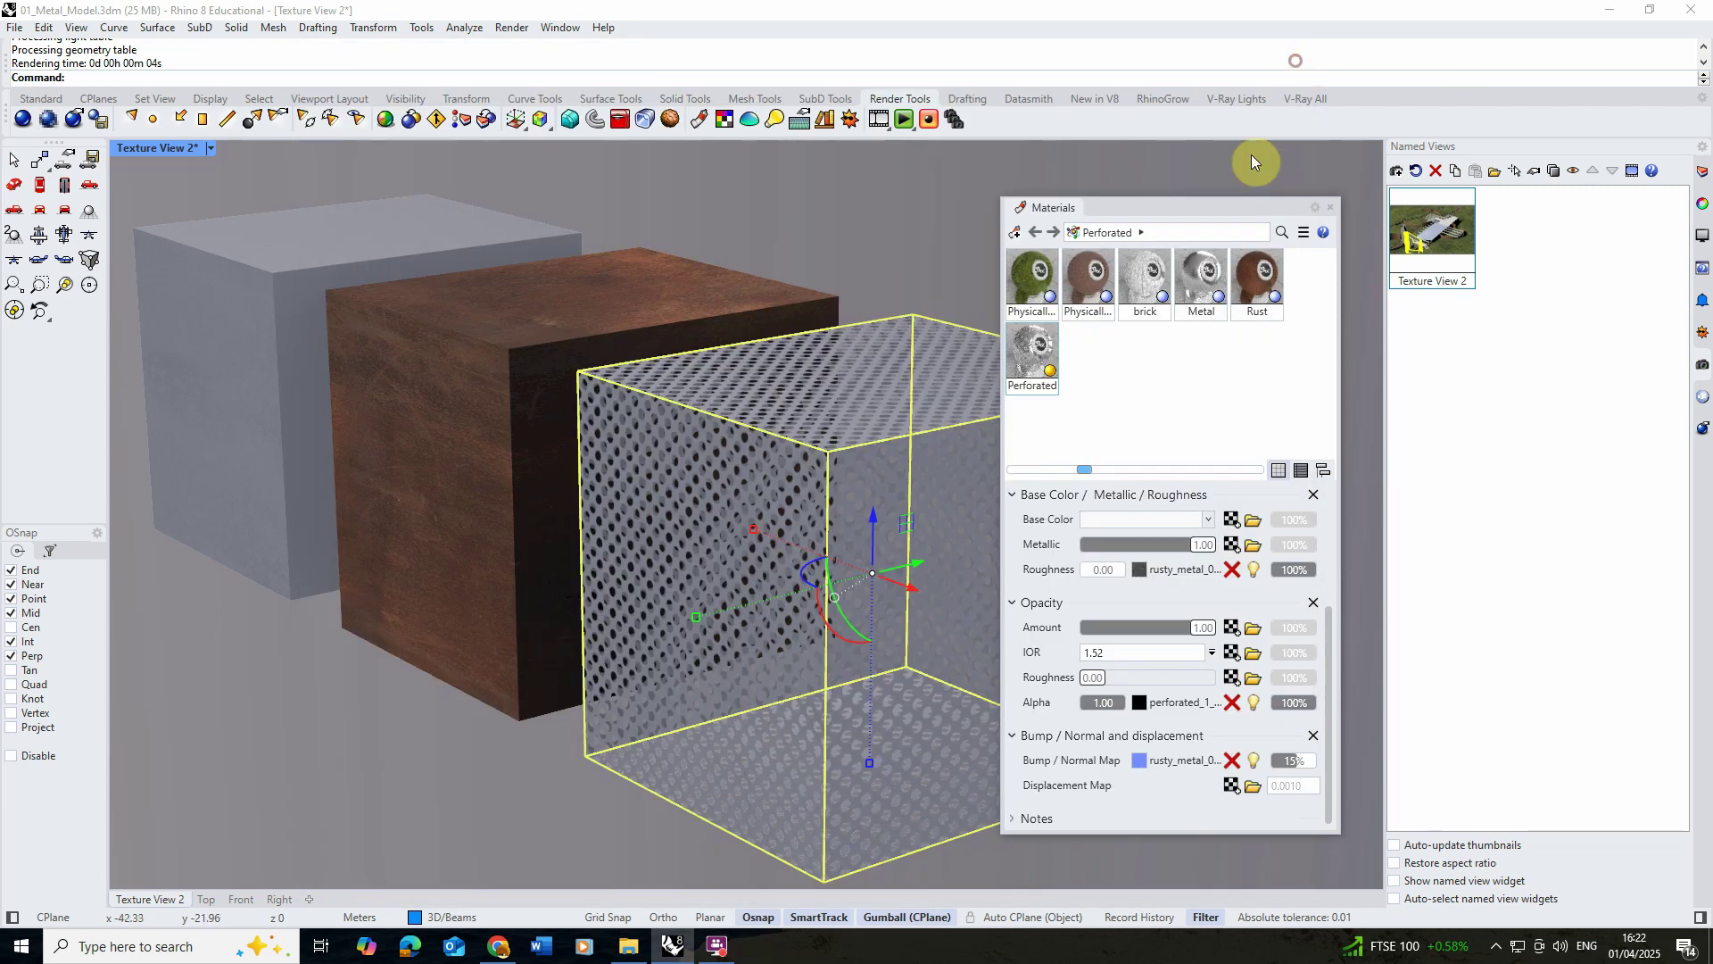
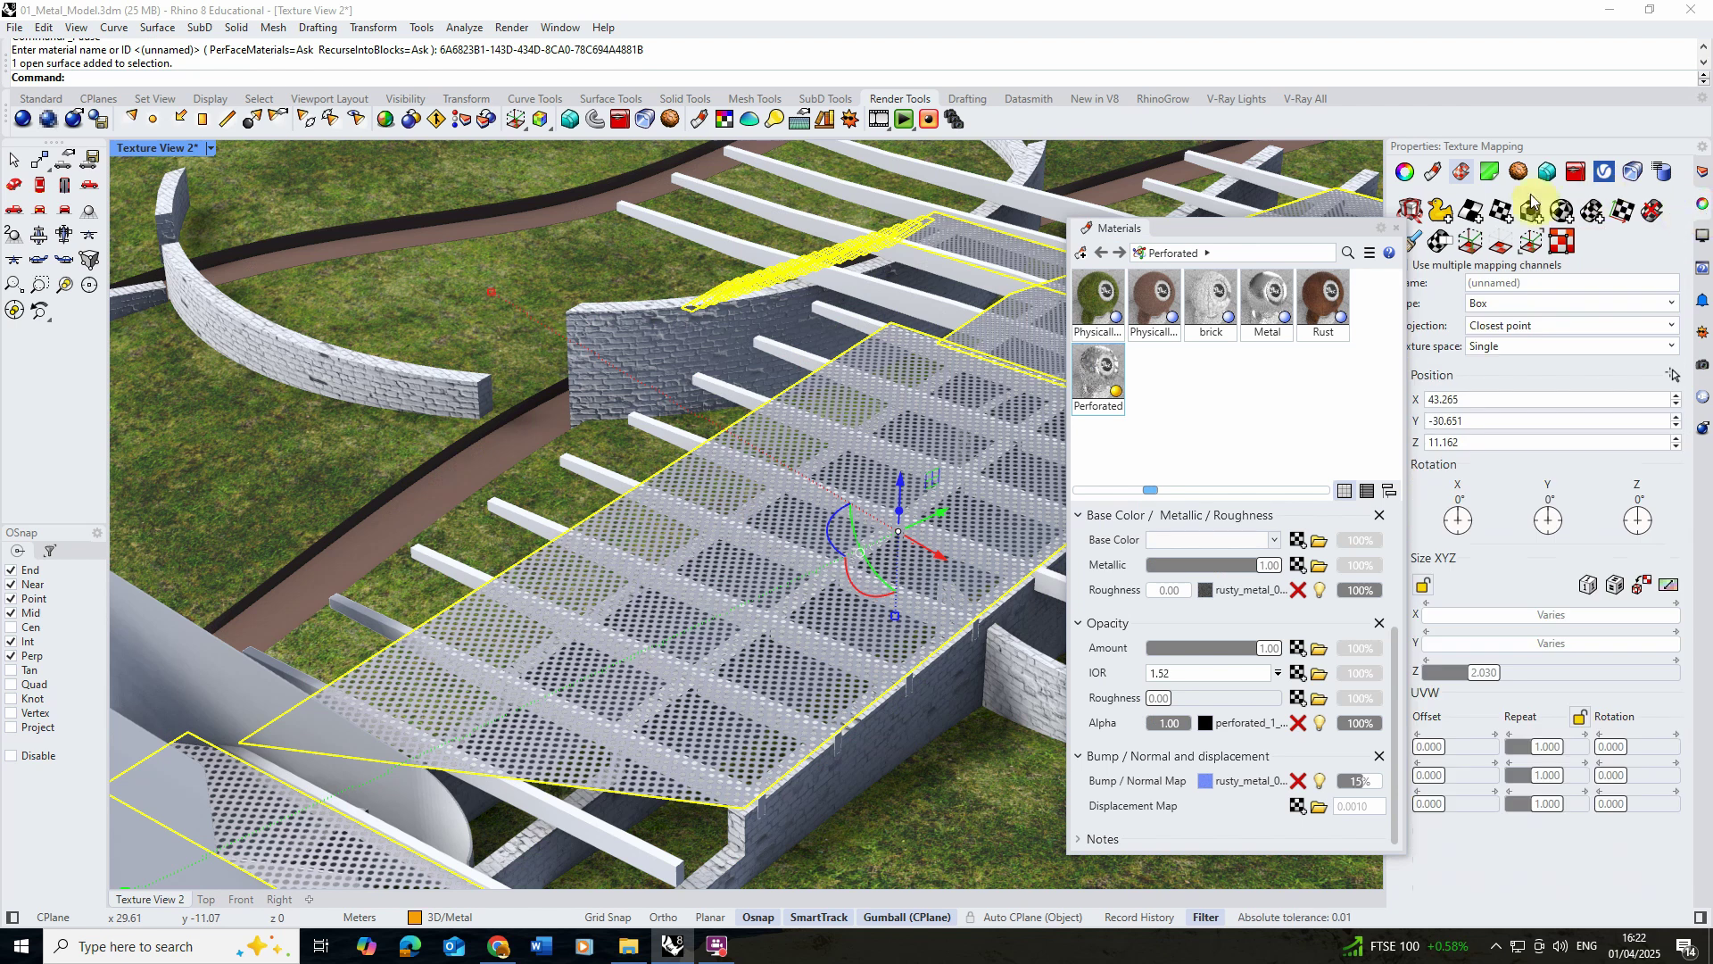
Apply a capped box mapping of about 1.57 × 1.48 × 2.21 m to the selected perforated canopy surfaces, starting at the panel's corner.
{"action": "left_click_drag", "start_coordinate": [1321, 228], "coordinate": [1269, 146]}
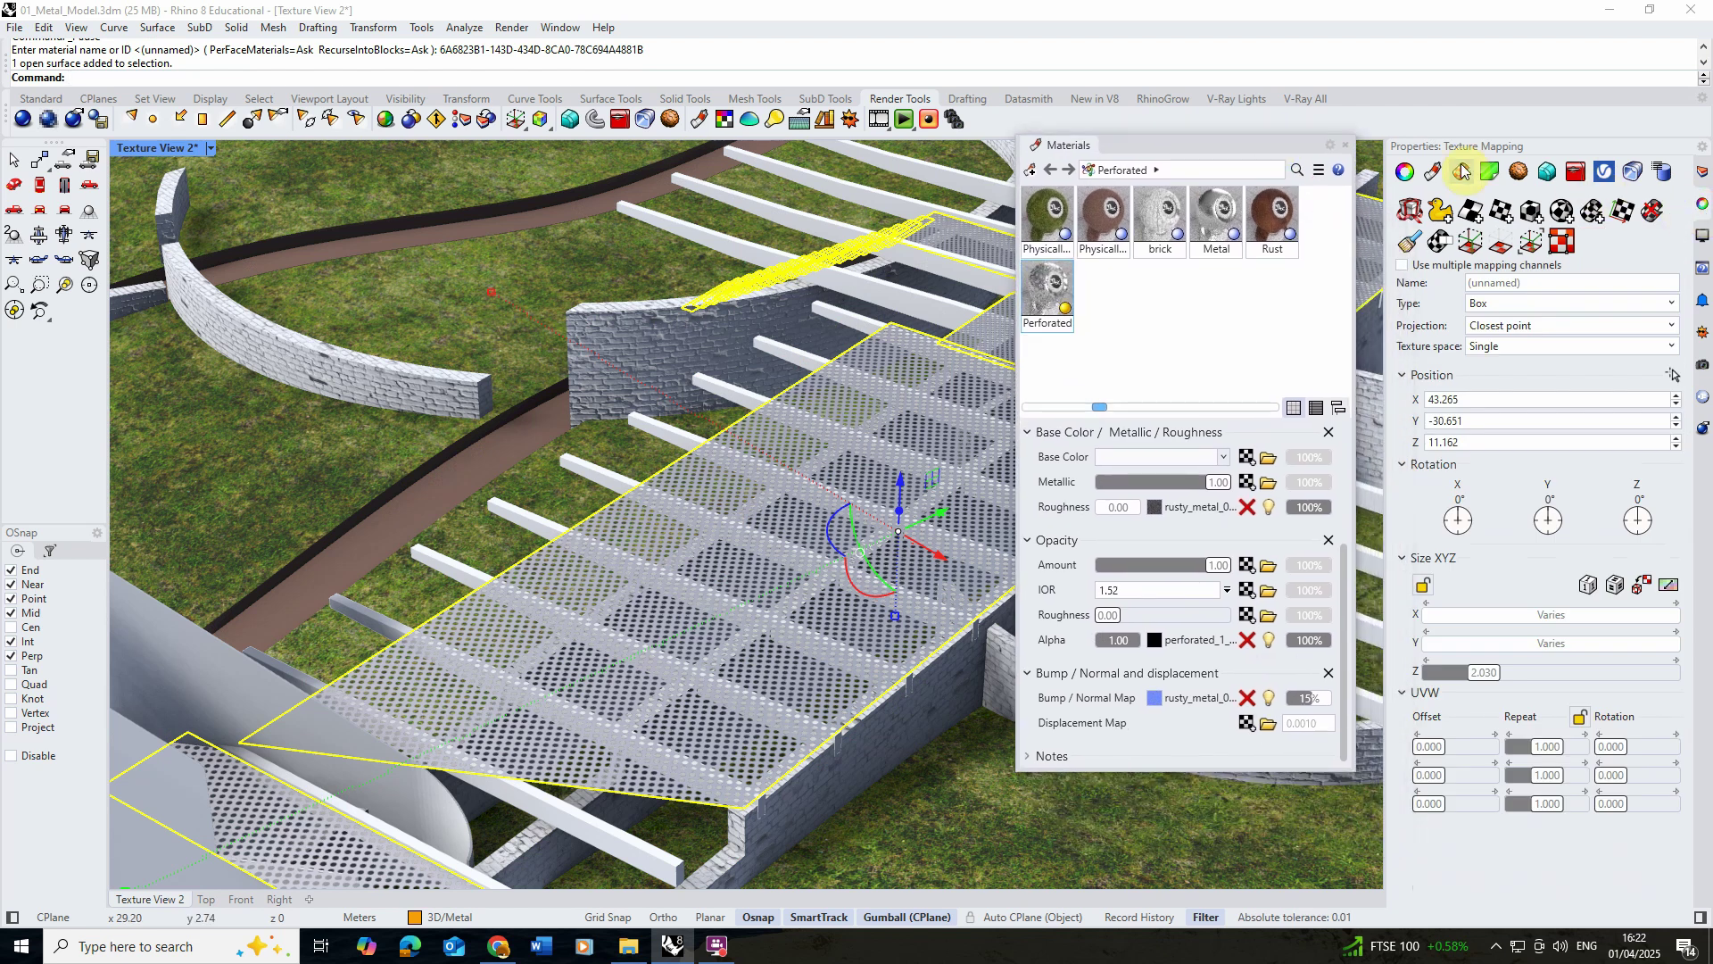
{"action": "left_click", "coordinate": [1531, 214]}
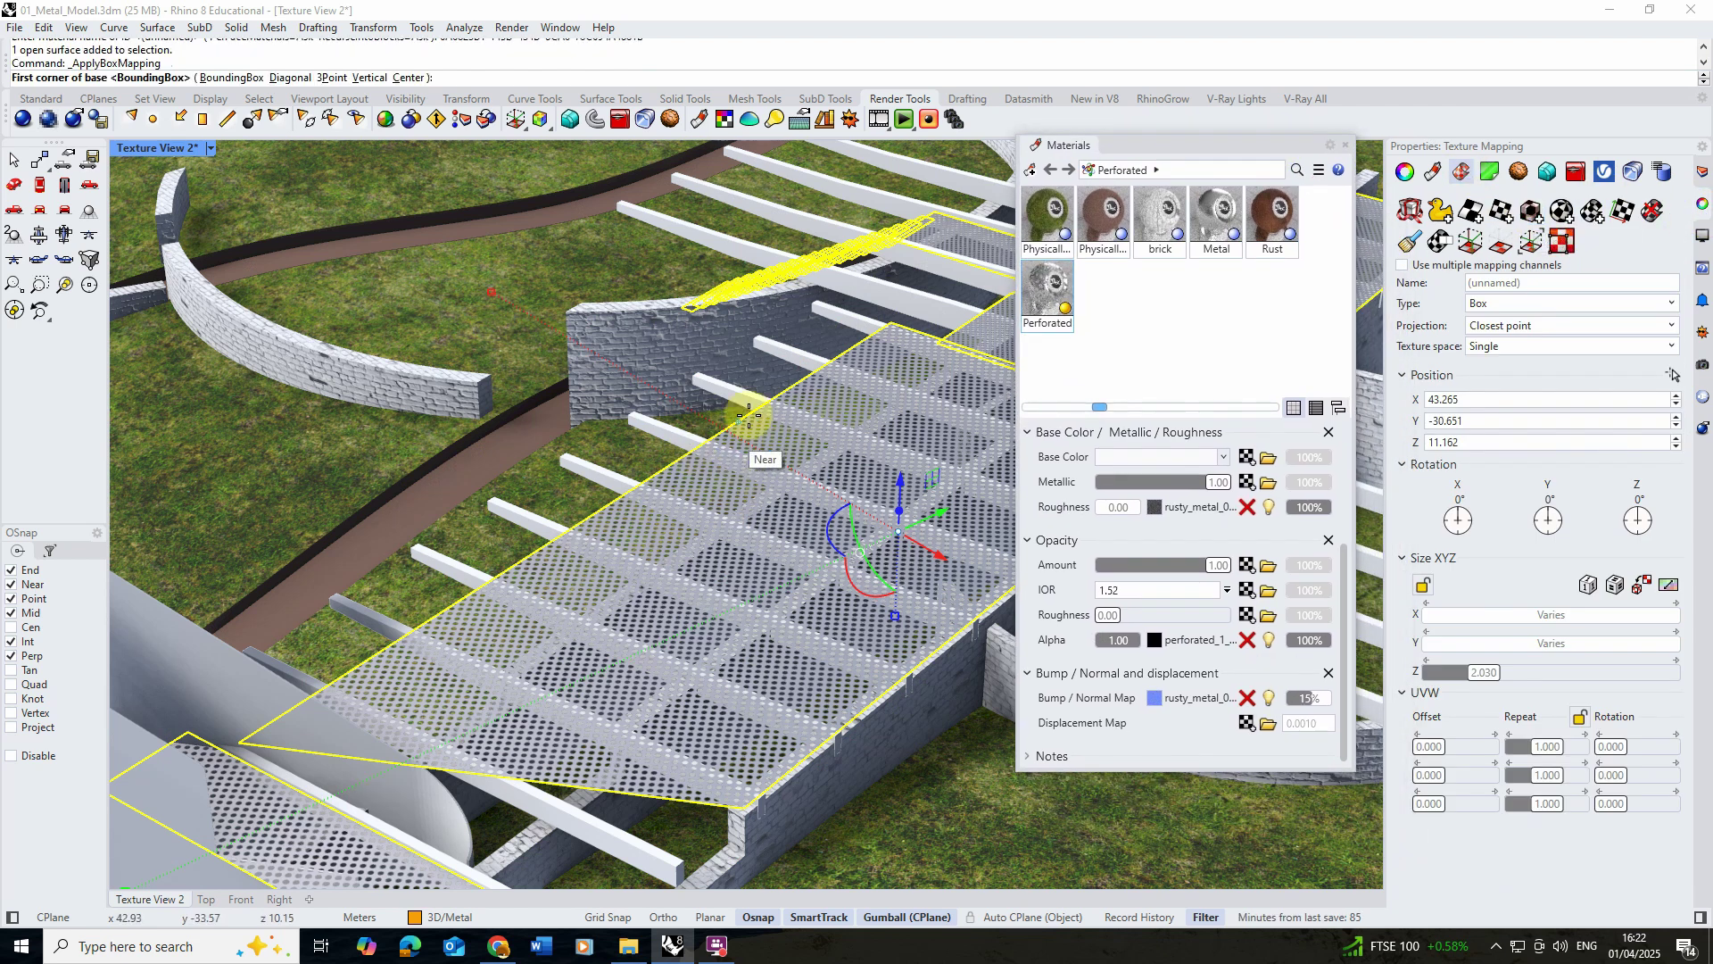
{"action": "right_click_drag", "start_coordinate": [757, 451], "coordinate": [636, 532]}
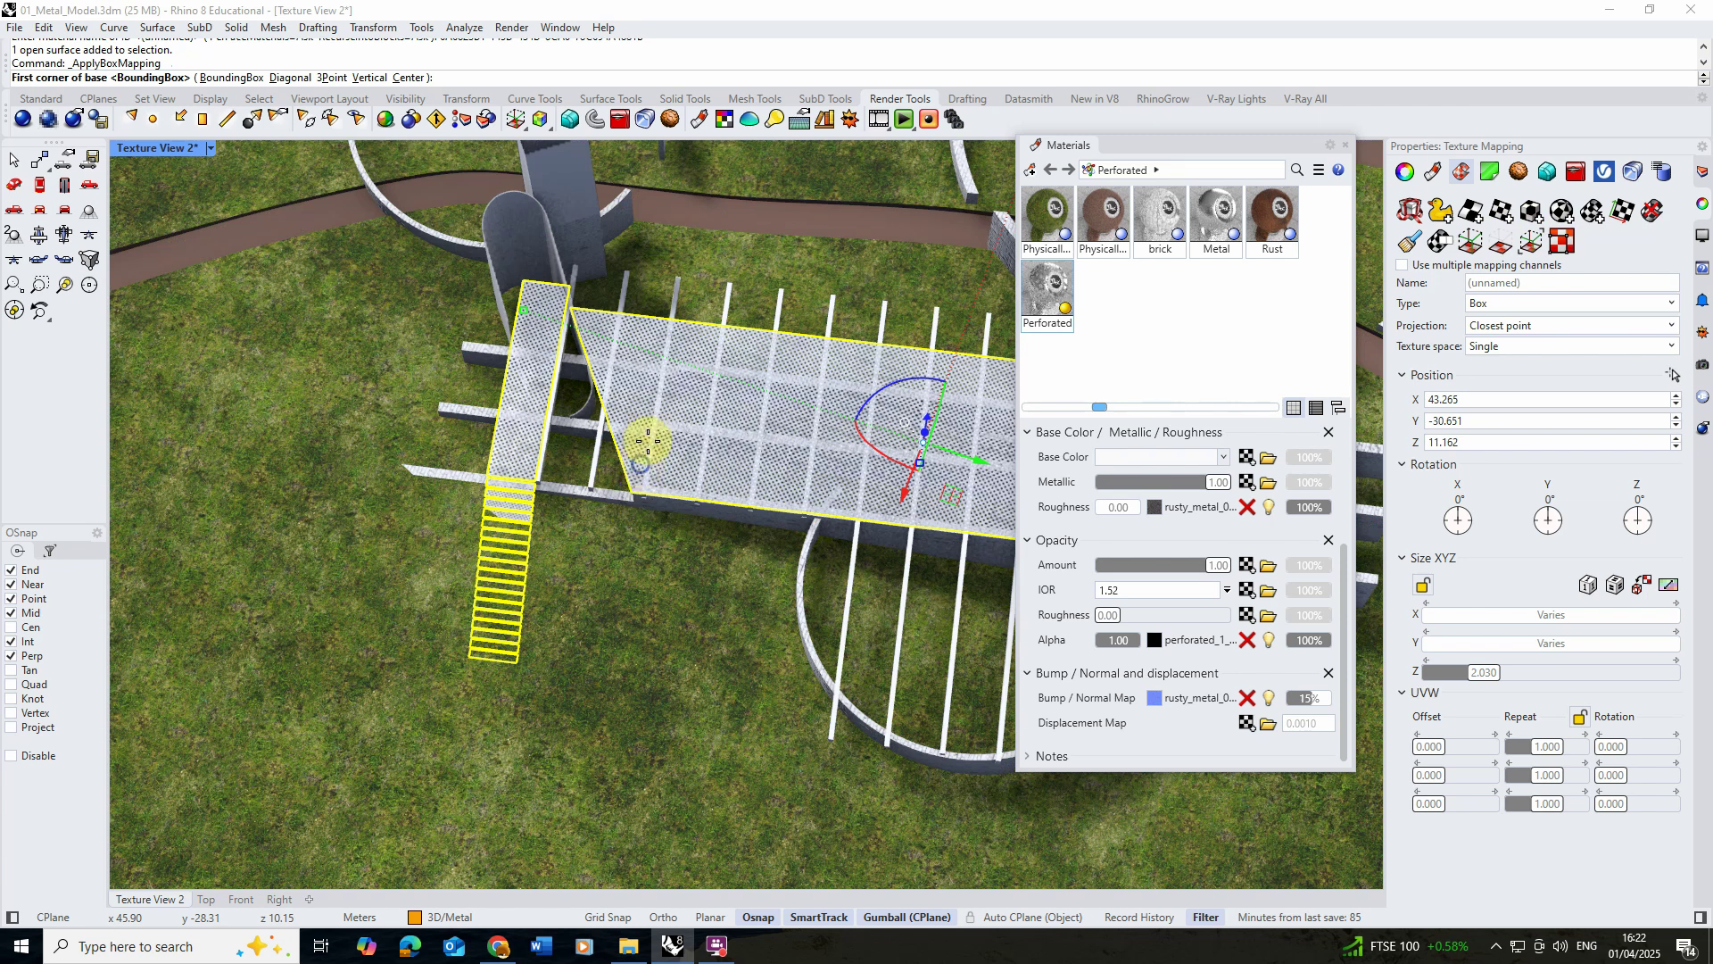
{"action": "scroll", "coordinate": [629, 339], "scroll_direction": "up", "scroll_amount": 3}
{"action": "left_click", "coordinate": [619, 340]}
{"action": "scroll", "coordinate": [705, 419], "scroll_direction": "down", "scroll_amount": 3}
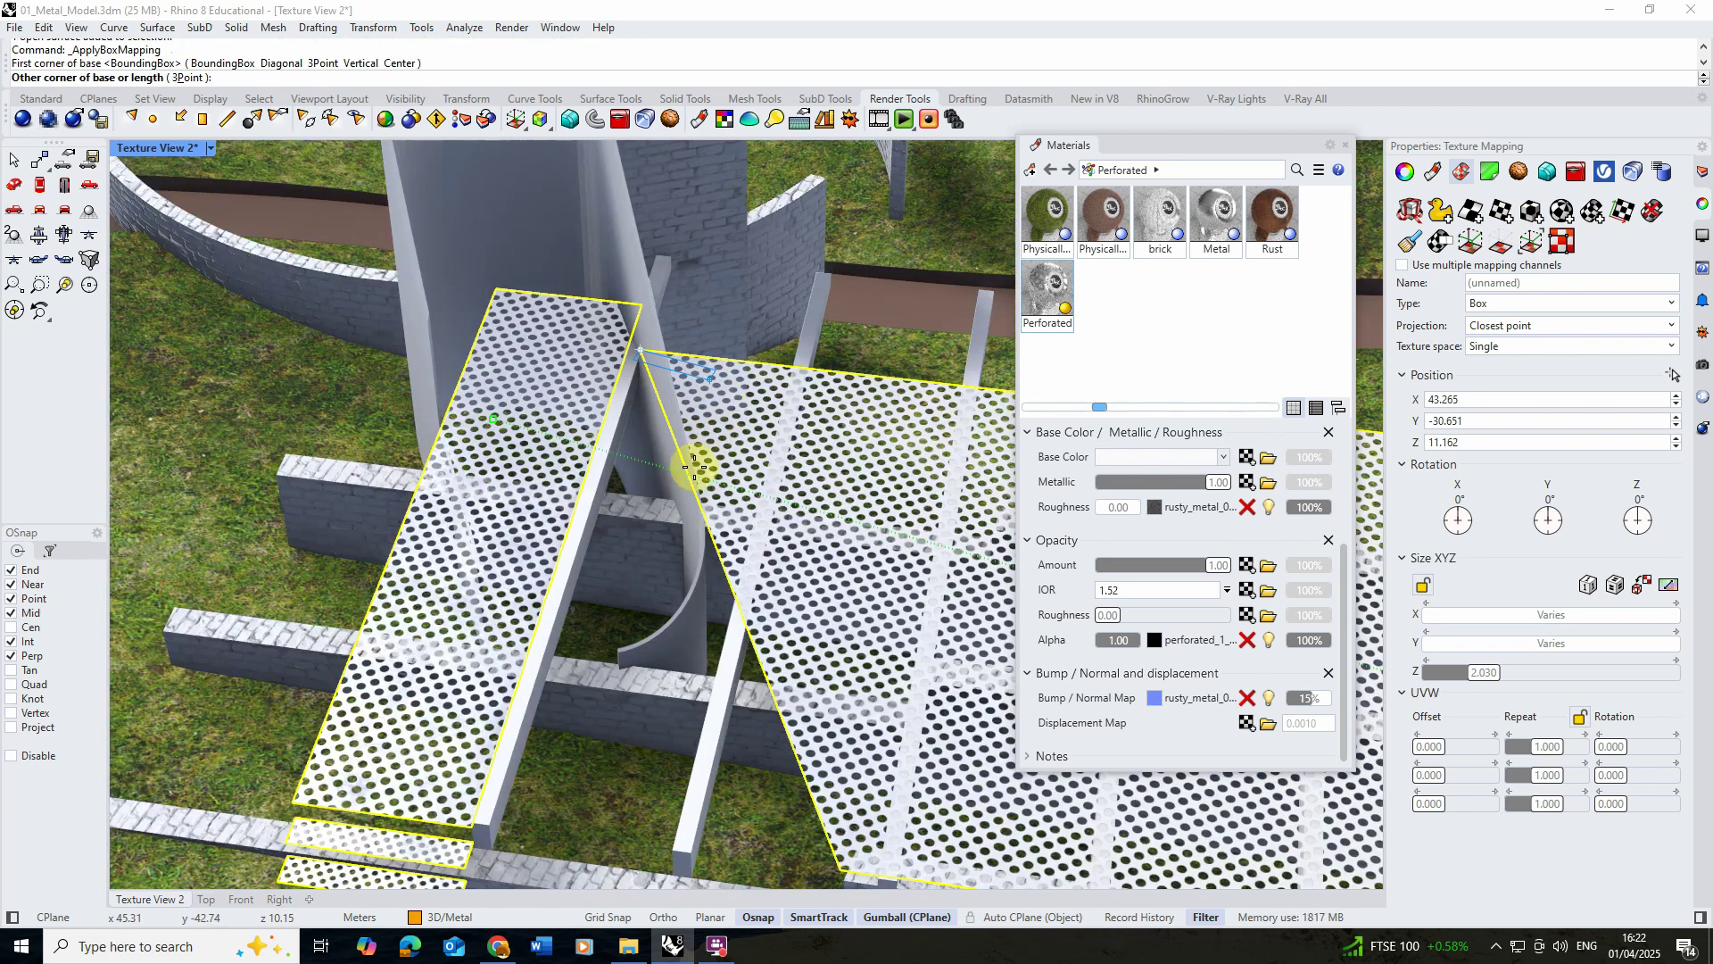
{"action": "left_click", "coordinate": [717, 483]}
{"action": "right_click_drag", "start_coordinate": [721, 453], "coordinate": [700, 413]}
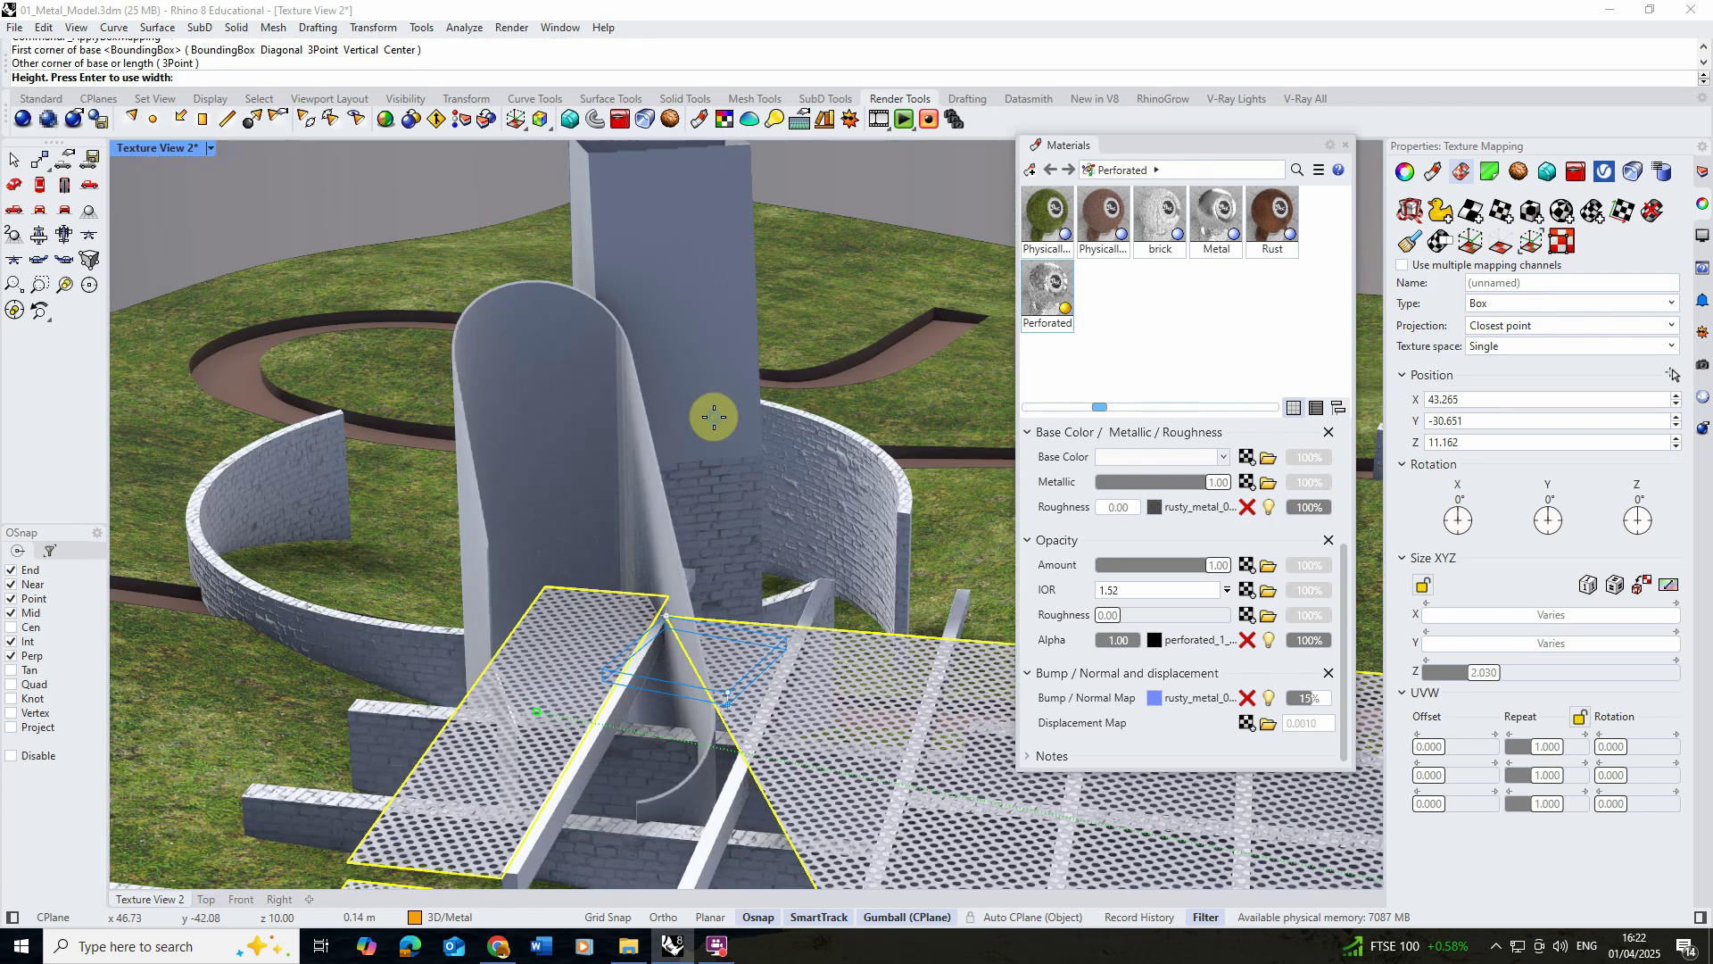
{"action": "left_click", "coordinate": [698, 507]}
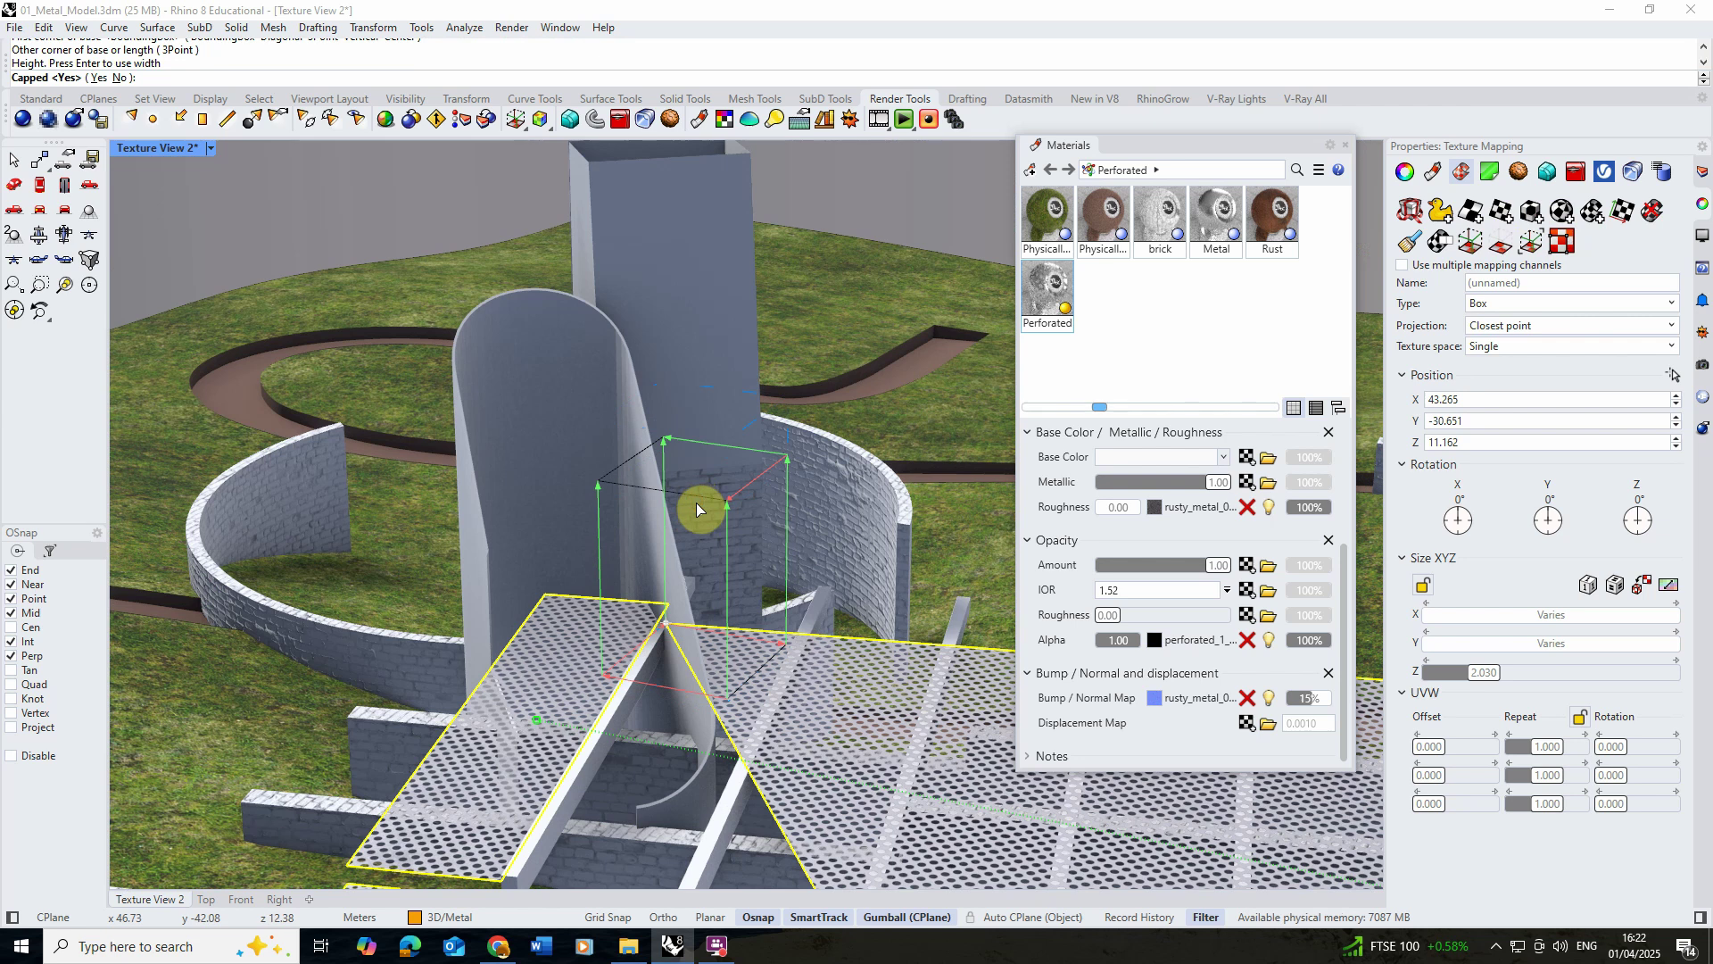
{"action": "key", "text": "Return"}
{"action": "right_click_drag", "start_coordinate": [764, 577], "coordinate": [743, 606]}
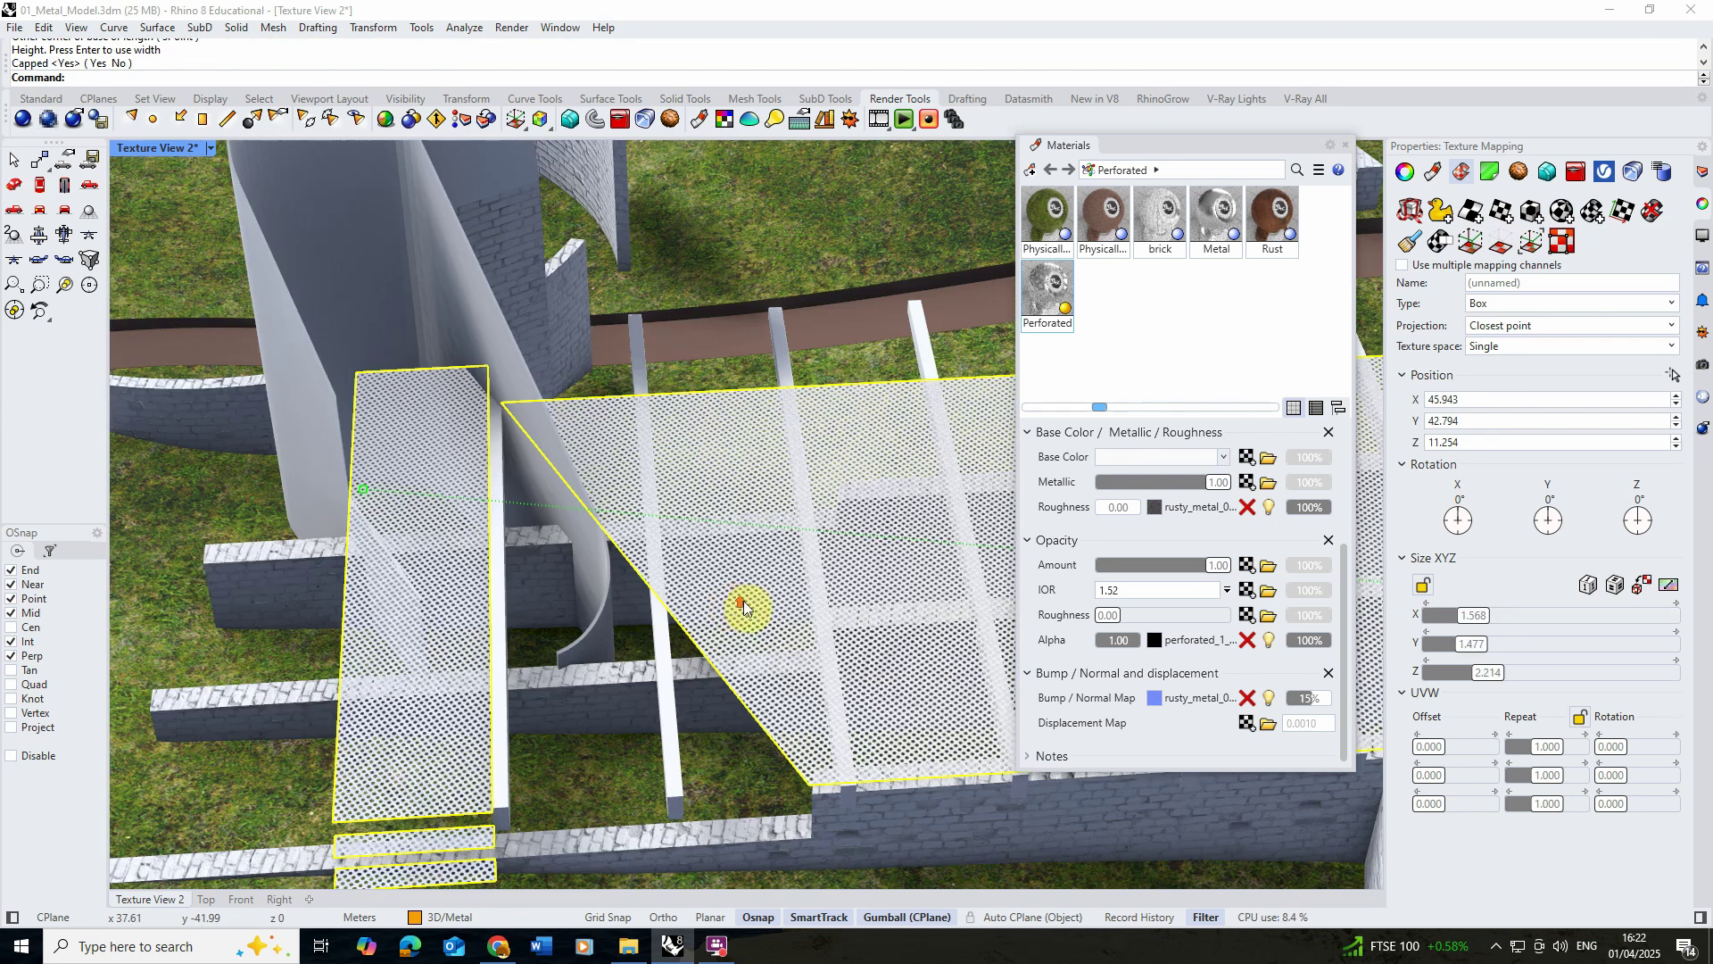
Enlarge the canopy surfaces' box mapping to about 2.159 in X and 2.146 in Y.
{"action": "scroll", "coordinate": [743, 607], "scroll_direction": "up", "scroll_amount": 5}
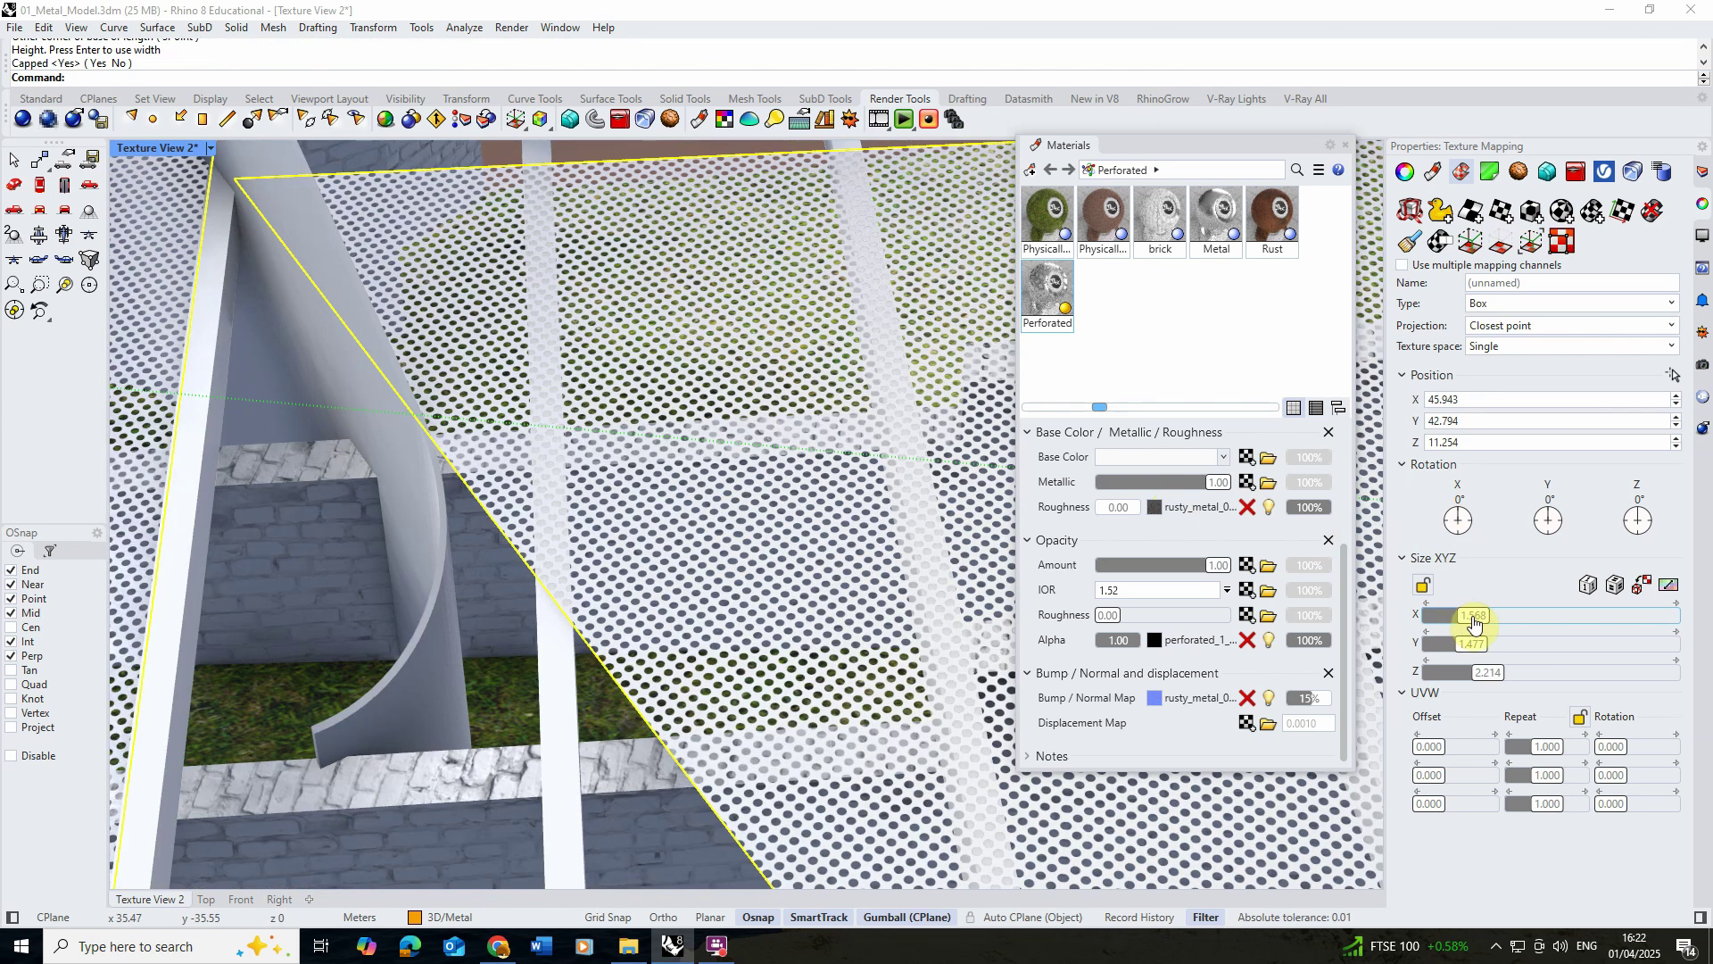
{"action": "left_click_drag", "start_coordinate": [1473, 622], "coordinate": [1487, 656]}
{"action": "left_click", "coordinate": [1485, 674]}
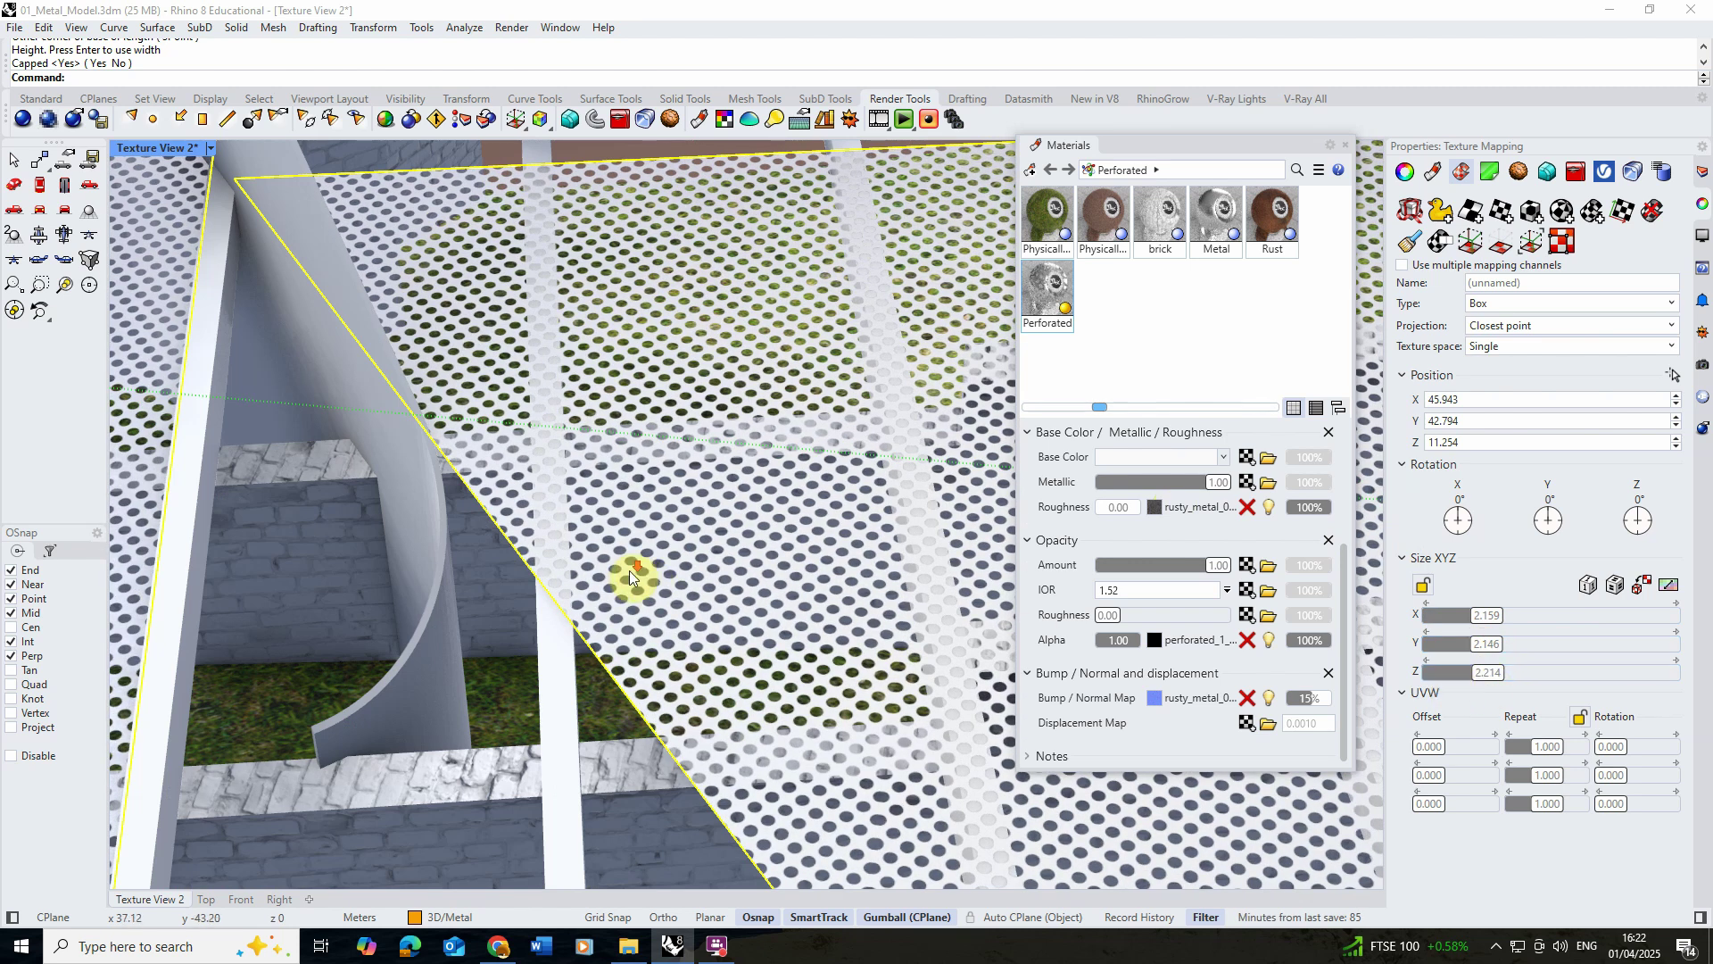
{"action": "scroll", "coordinate": [607, 560], "scroll_direction": "down", "scroll_amount": 5}
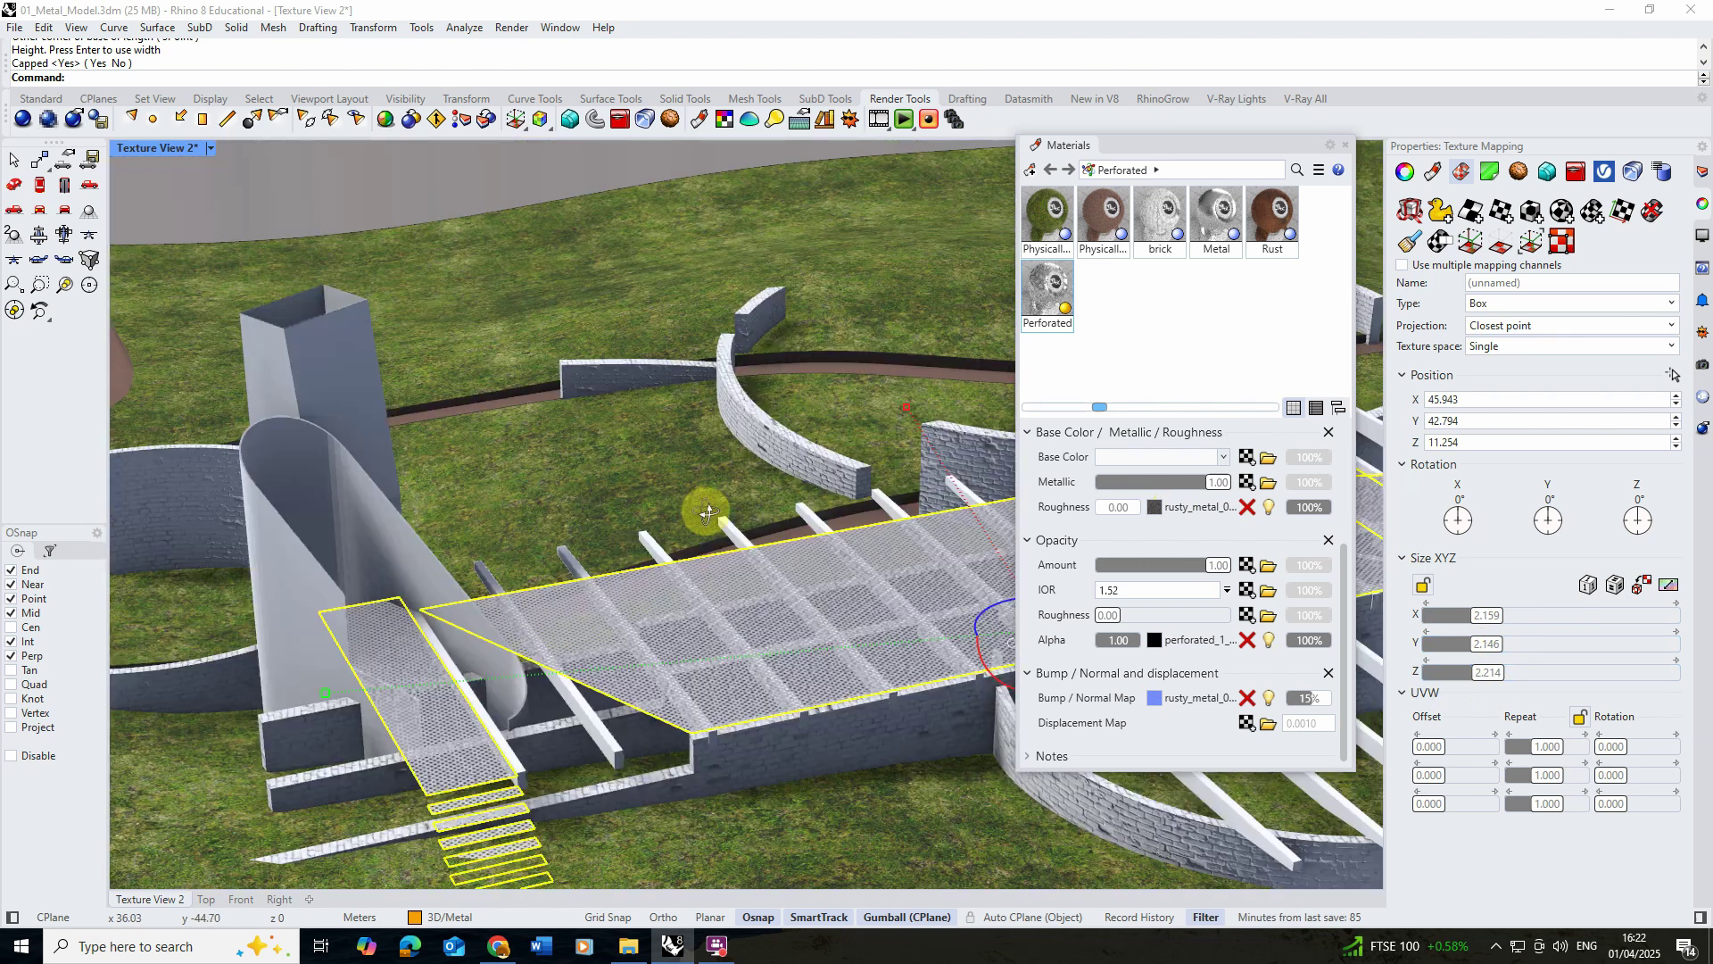
{"action": "right_click_drag", "start_coordinate": [708, 512], "coordinate": [592, 344]}
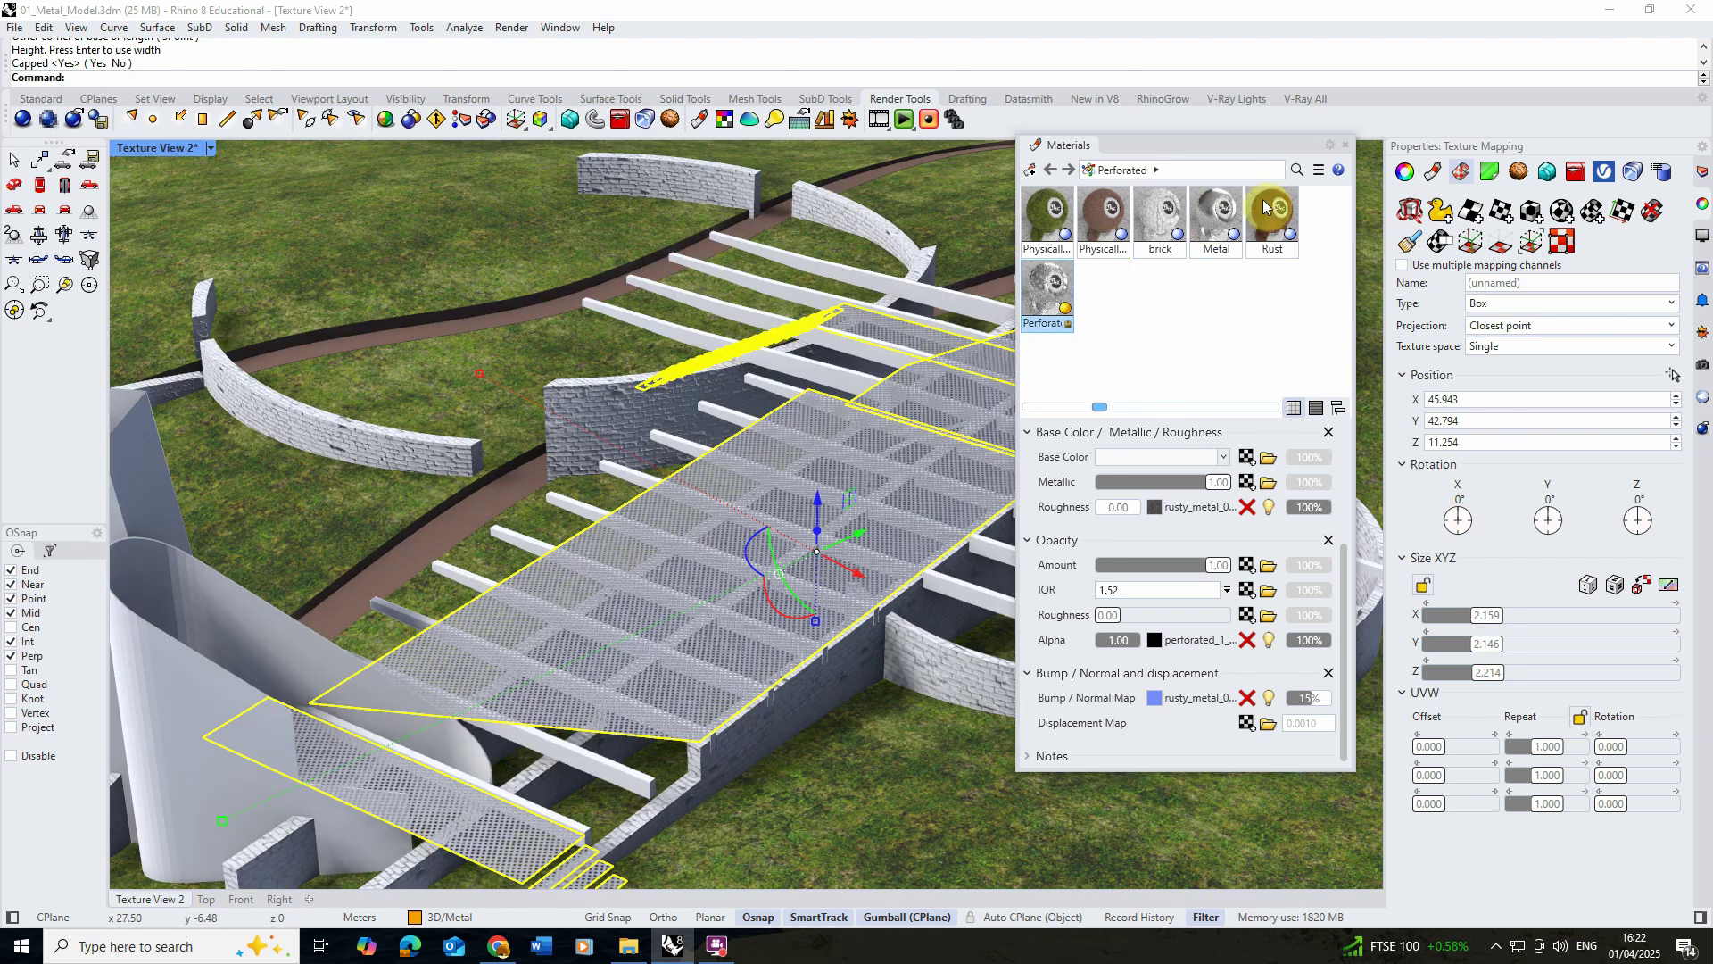
Assign the Rust material to the Beams layer.
{"action": "left_click", "coordinate": [1272, 215]}
{"action": "left_click", "coordinate": [738, 270]}
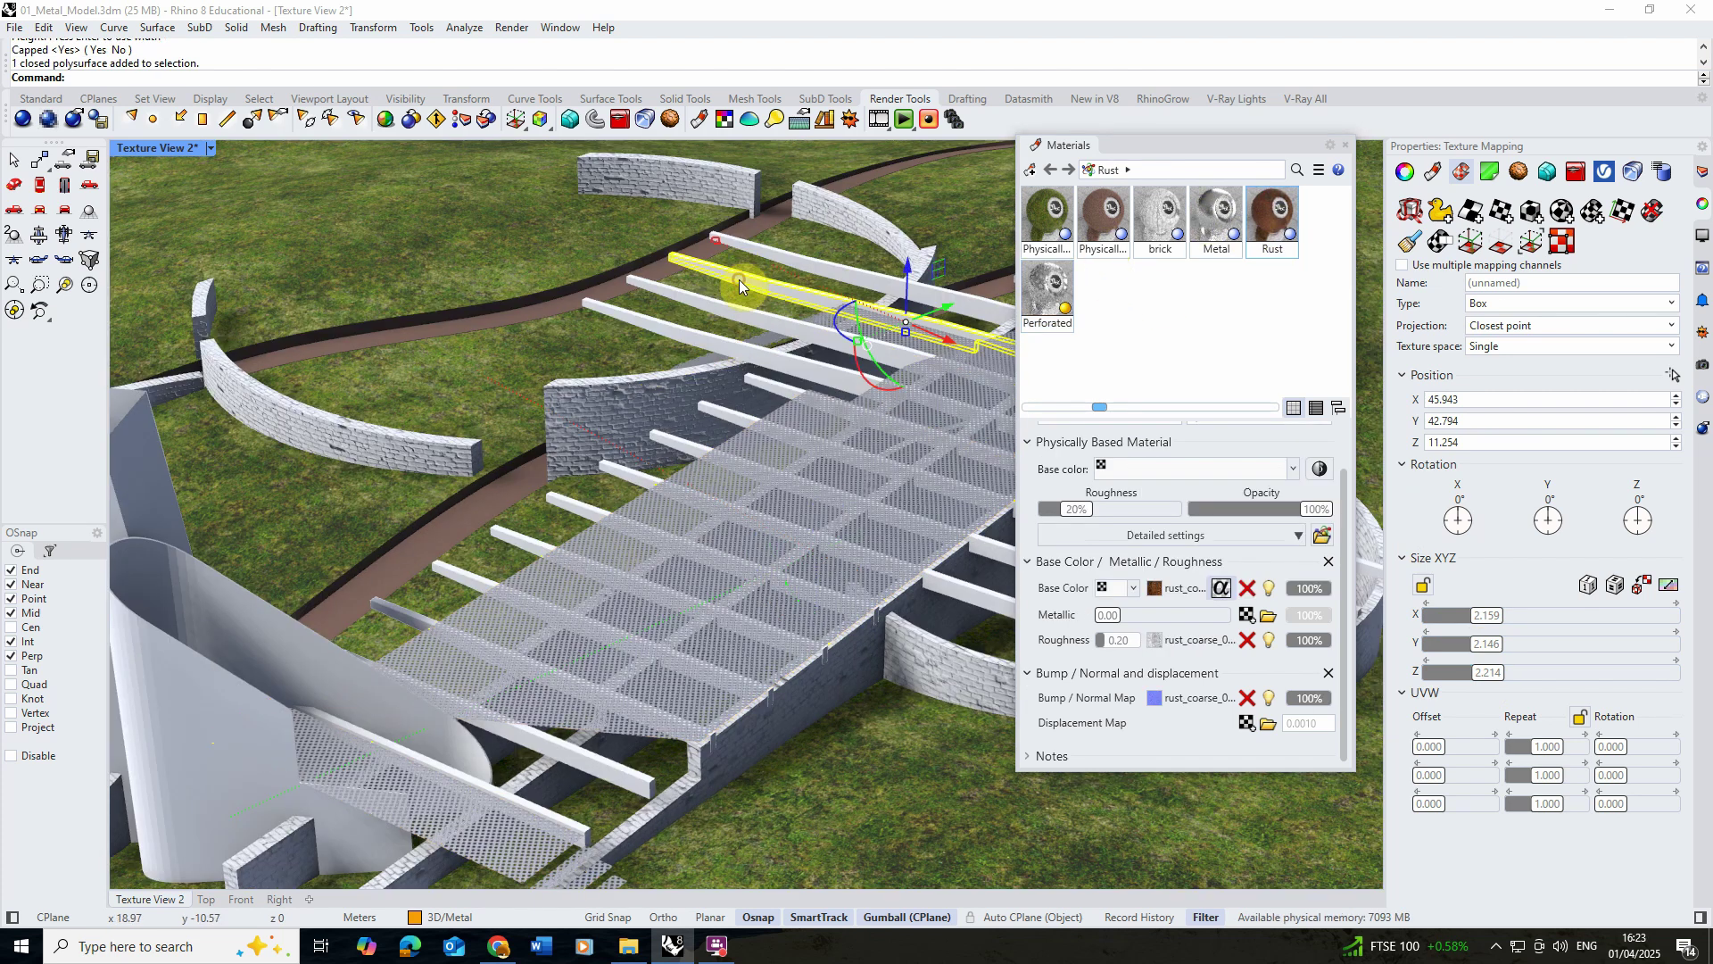
{"action": "right_click", "coordinate": [1267, 219]}
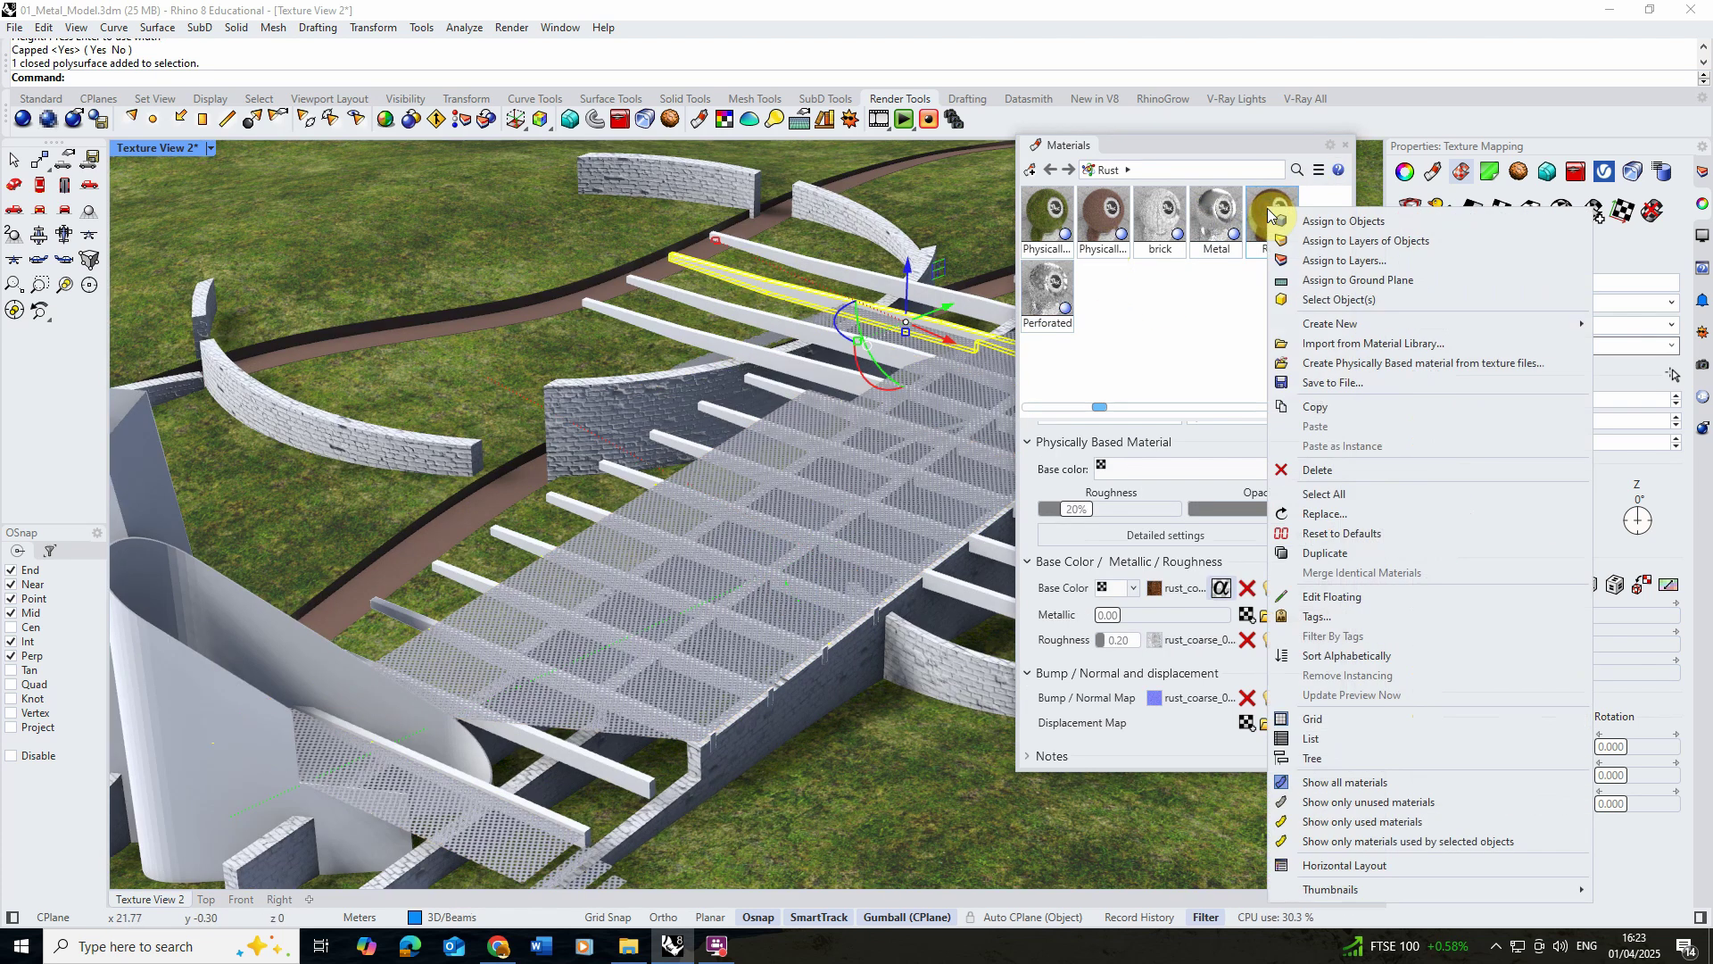
{"action": "left_click", "coordinate": [1289, 260]}
{"action": "left_click", "coordinate": [807, 378]}
{"action": "left_click", "coordinate": [803, 377]}
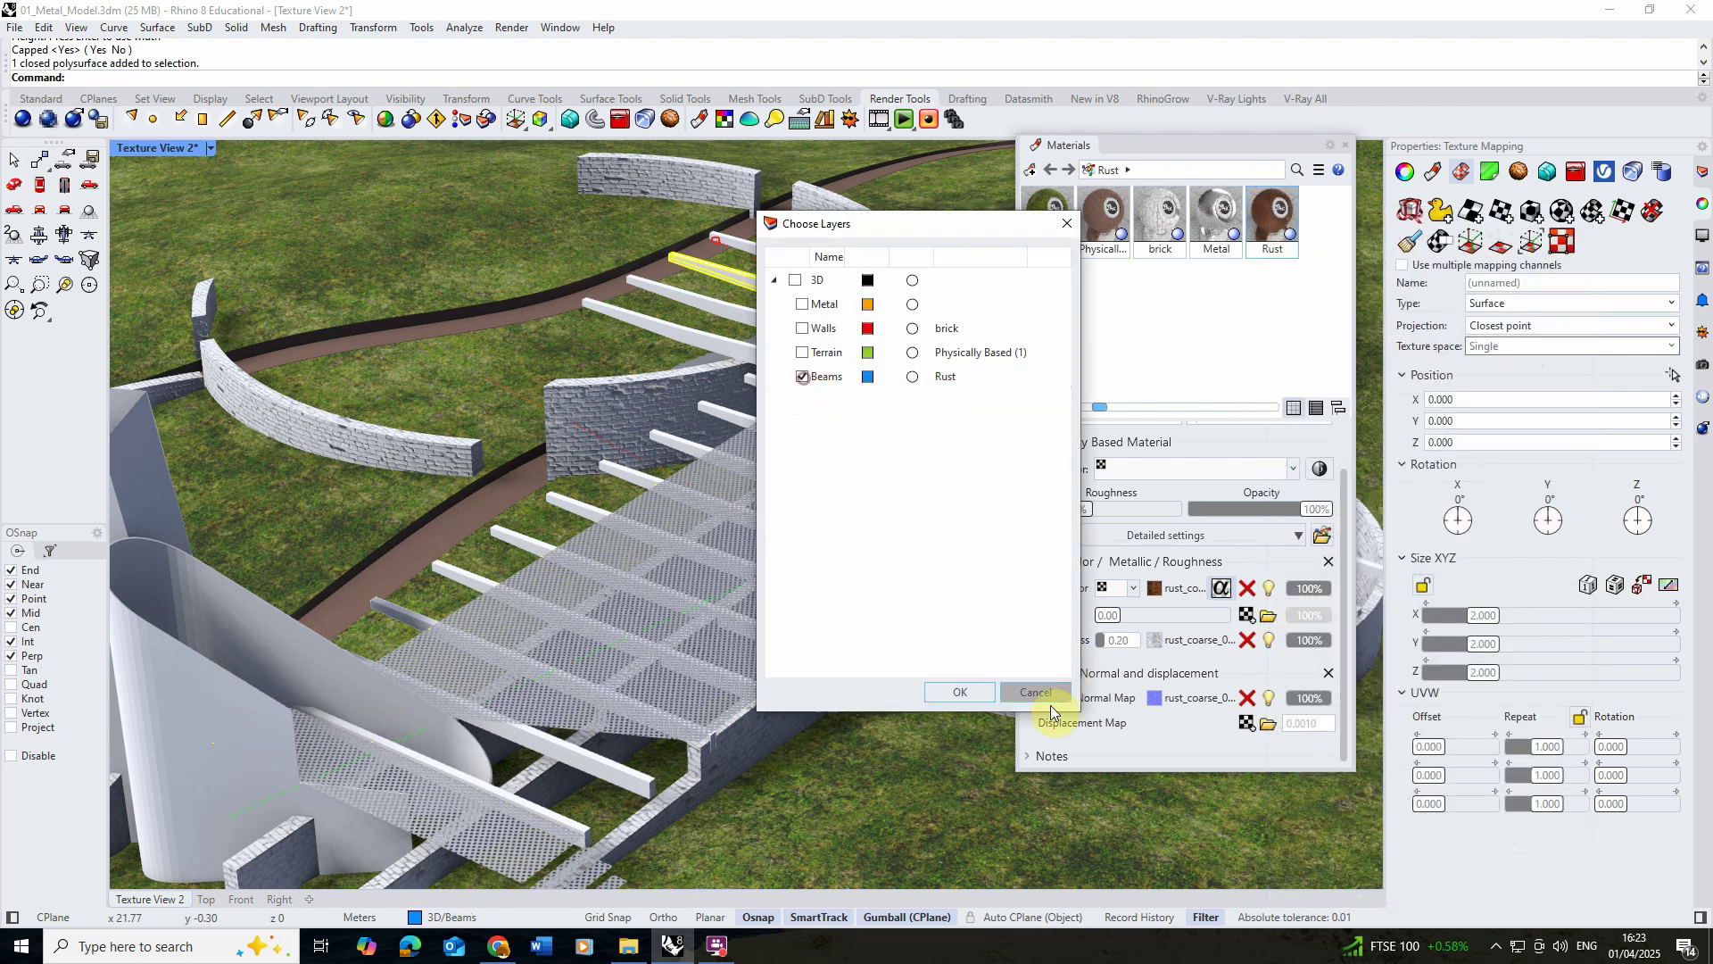
{"action": "left_click", "coordinate": [960, 693]}
Assign the Metal material to the curved wall and the tall shaft behind it.
{"action": "right_click_drag", "start_coordinate": [829, 432], "coordinate": [395, 597]}
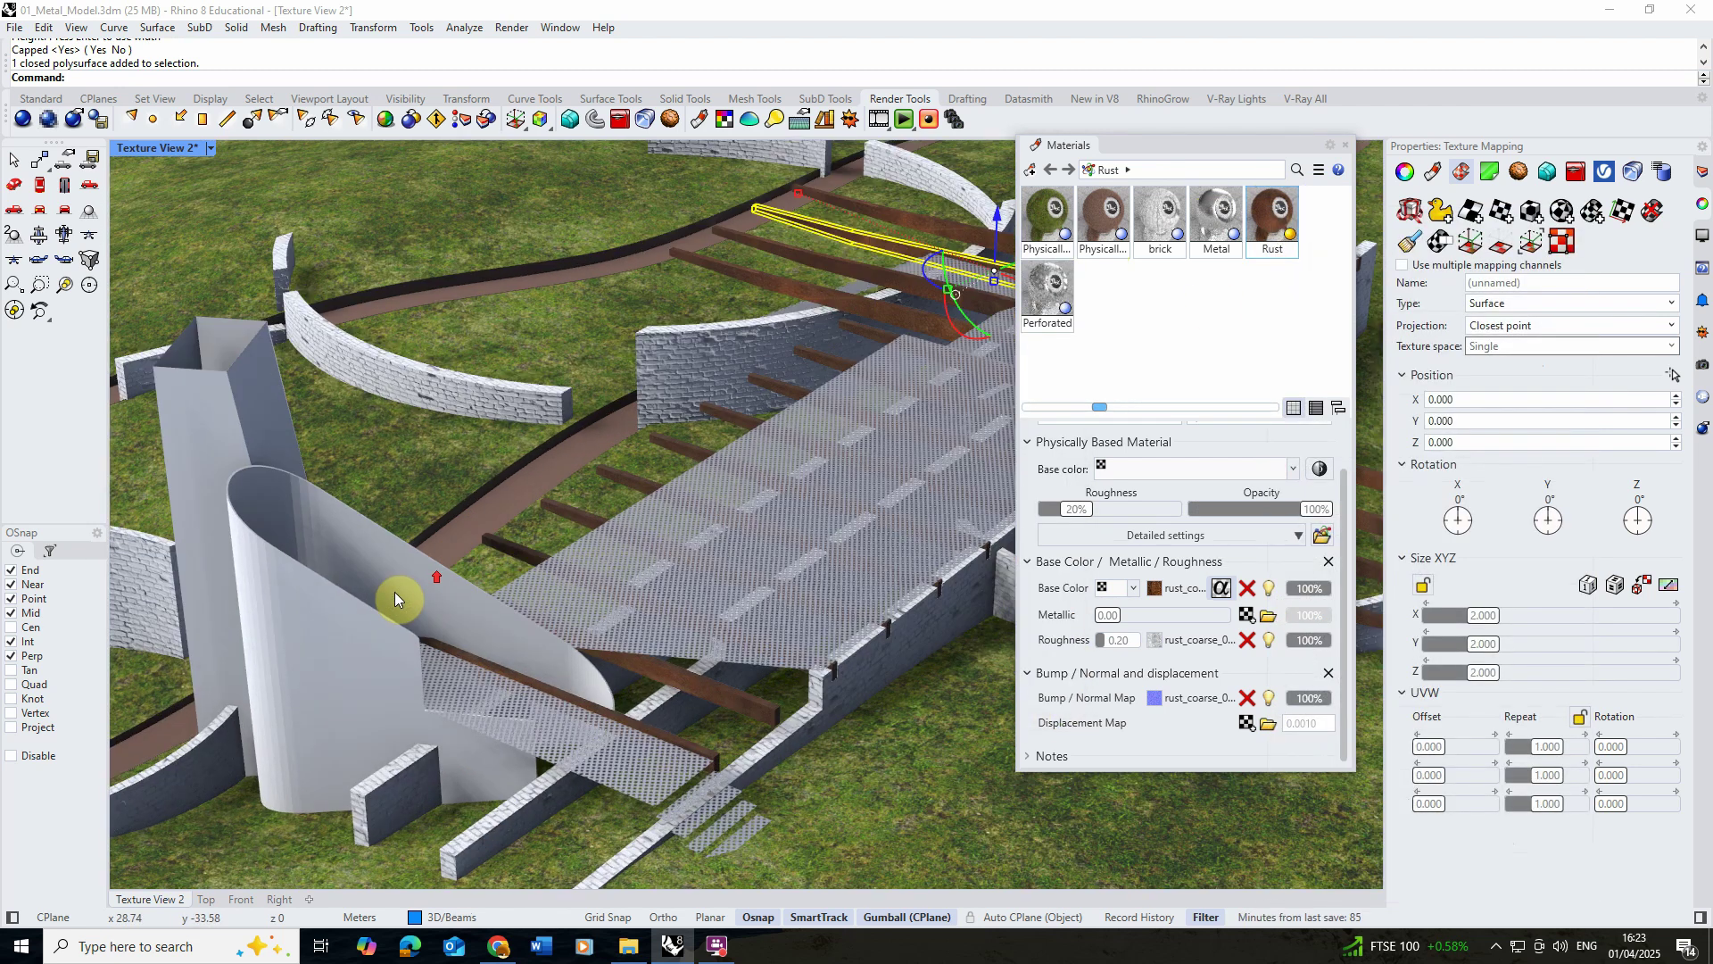
{"action": "left_click", "coordinate": [362, 612]}
{"action": "left_click", "coordinate": [286, 460], "text": "shift"}
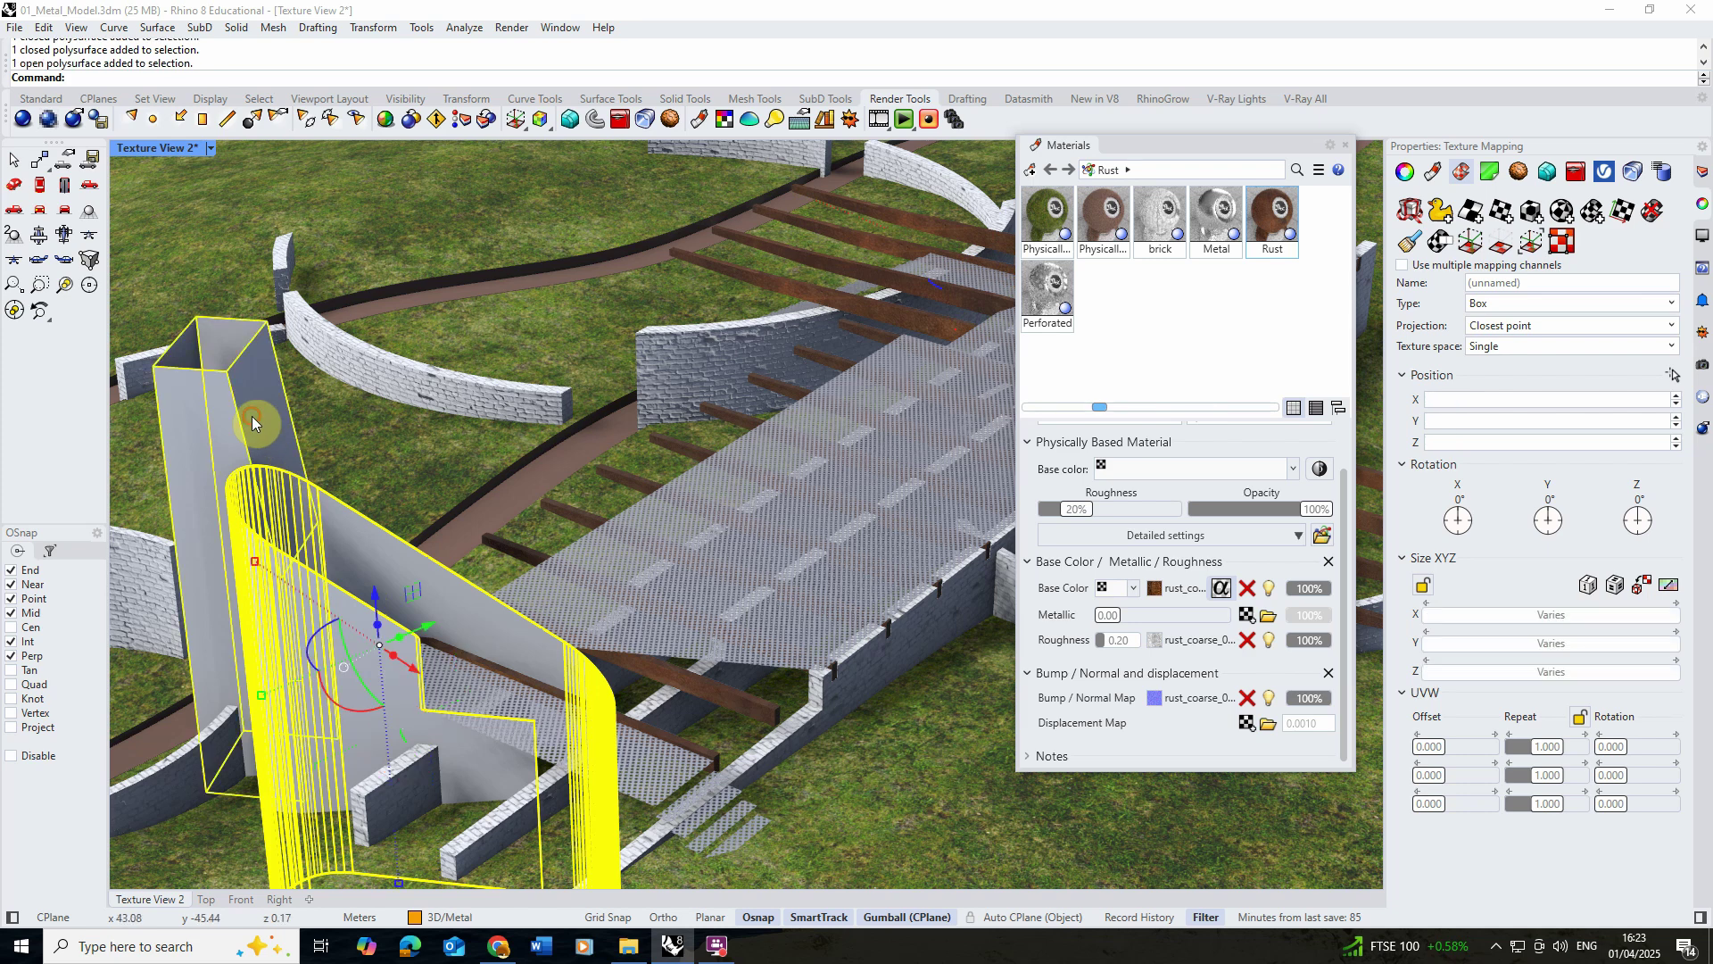
{"action": "right_click", "coordinate": [1216, 209]}
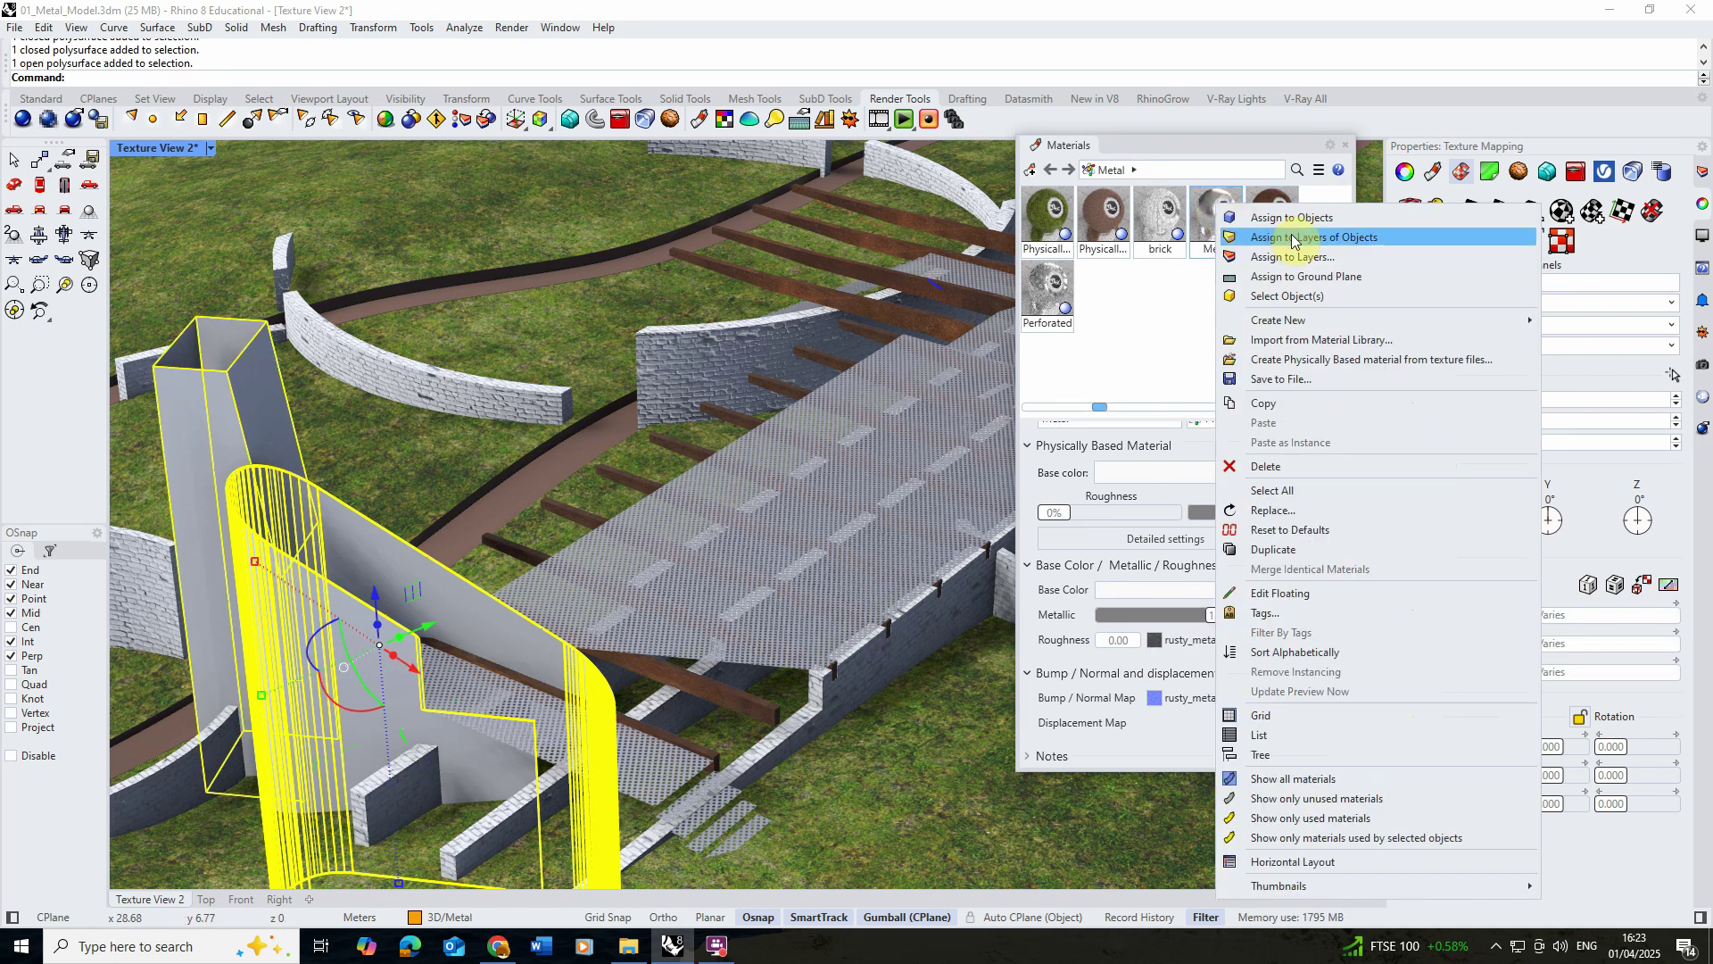
{"action": "left_click", "coordinate": [1289, 218]}
{"action": "right_click_drag", "start_coordinate": [611, 509], "coordinate": [586, 518]}
{"action": "scroll", "coordinate": [585, 517], "scroll_direction": "down", "scroll_amount": 3}
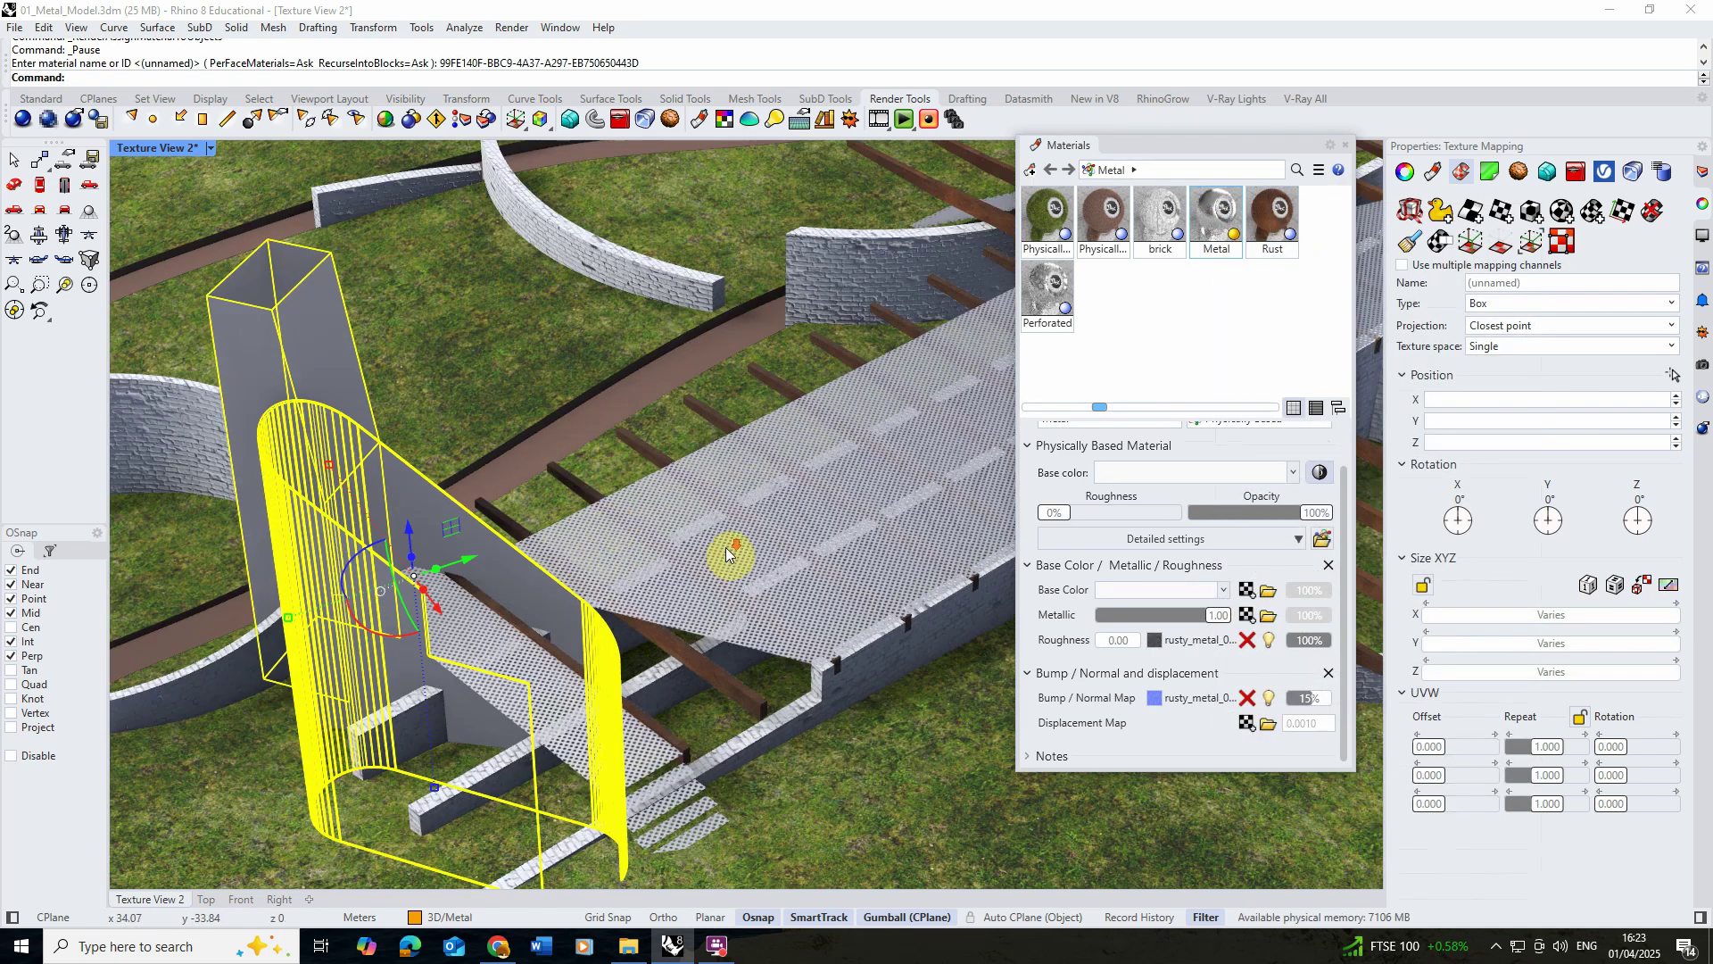
{"action": "scroll", "coordinate": [535, 616], "scroll_direction": "up", "scroll_amount": 5}
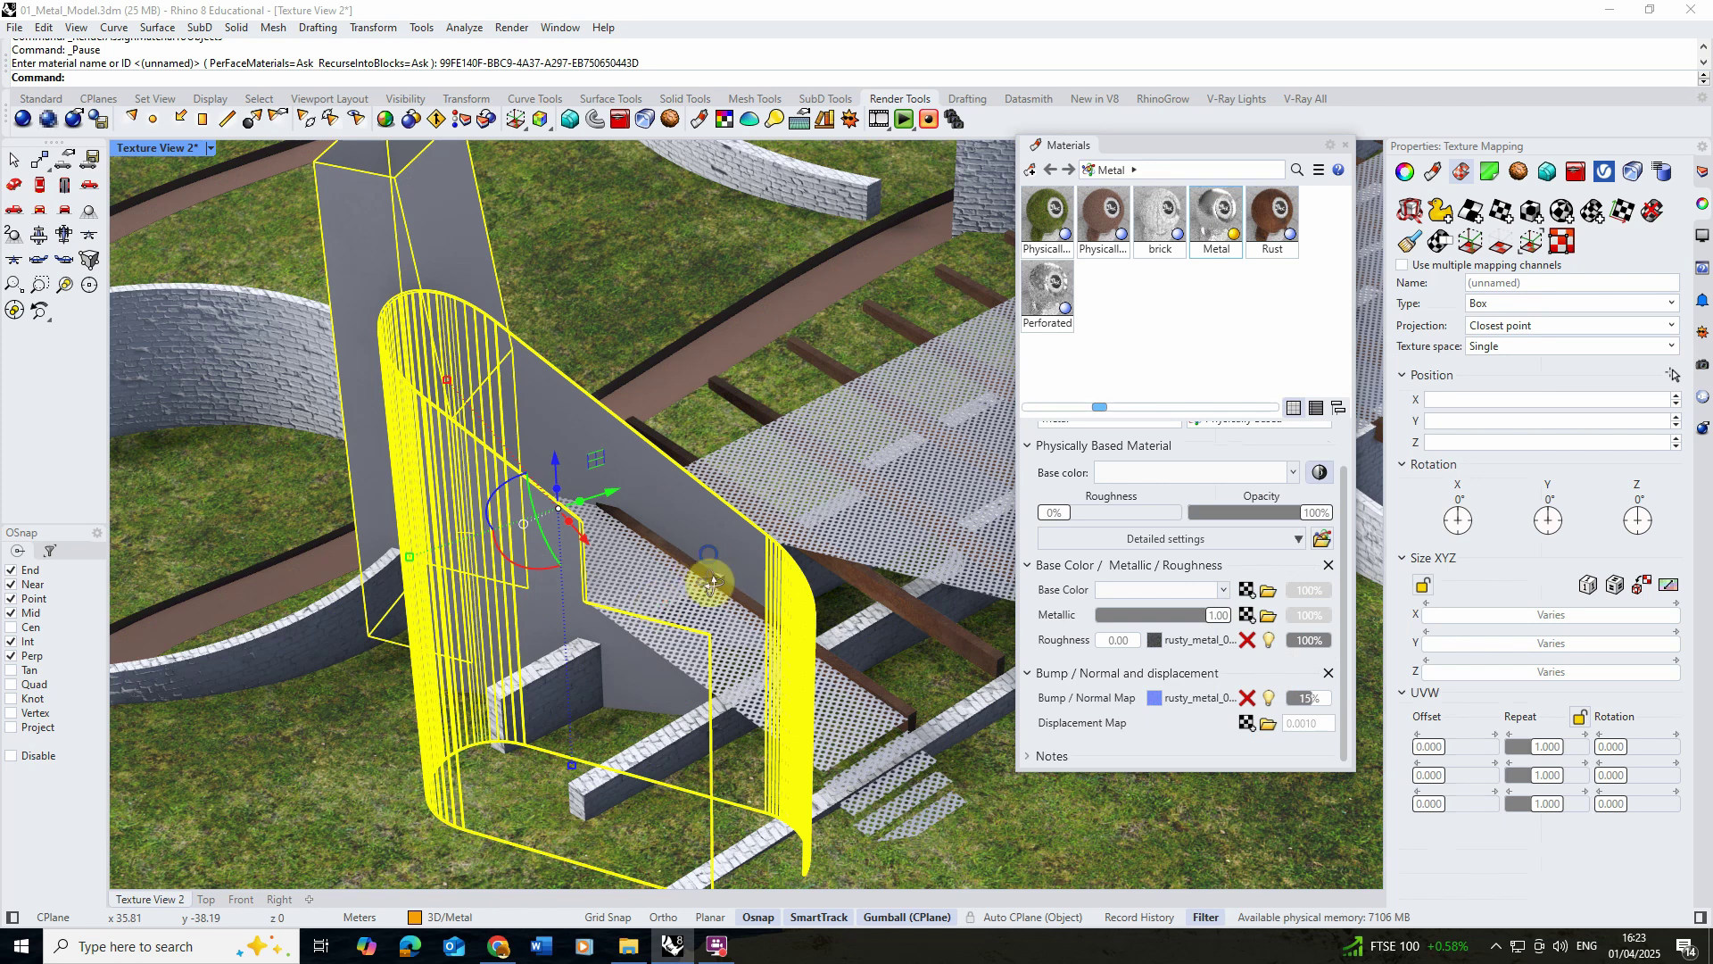
Render a close-up preview of the curved metal wall and perforated walkway to examine their materials, and close the preview.
{"action": "right_click_drag", "start_coordinate": [869, 327], "coordinate": [351, 237]}
{"action": "key", "text": "Escape"}
{"action": "right_click_drag", "start_coordinate": [748, 626], "coordinate": [655, 571]}
{"action": "scroll", "coordinate": [660, 576], "scroll_direction": "up", "scroll_amount": 4}
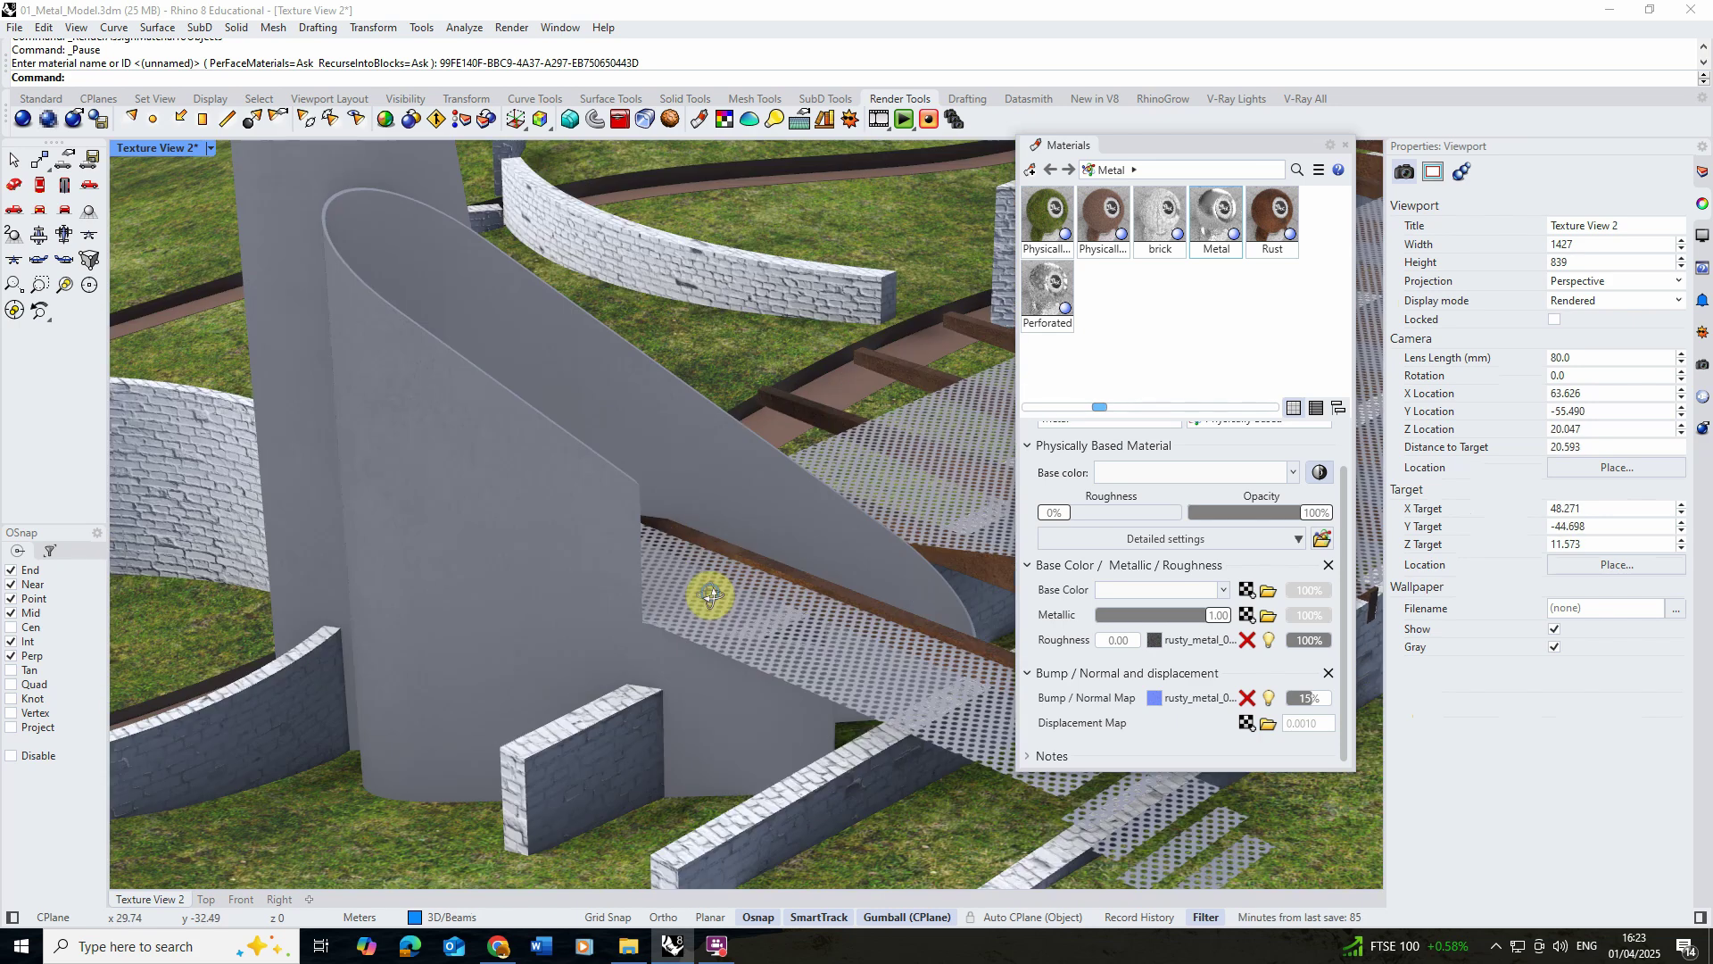
{"action": "right_click_drag", "start_coordinate": [695, 635], "coordinate": [691, 640]}
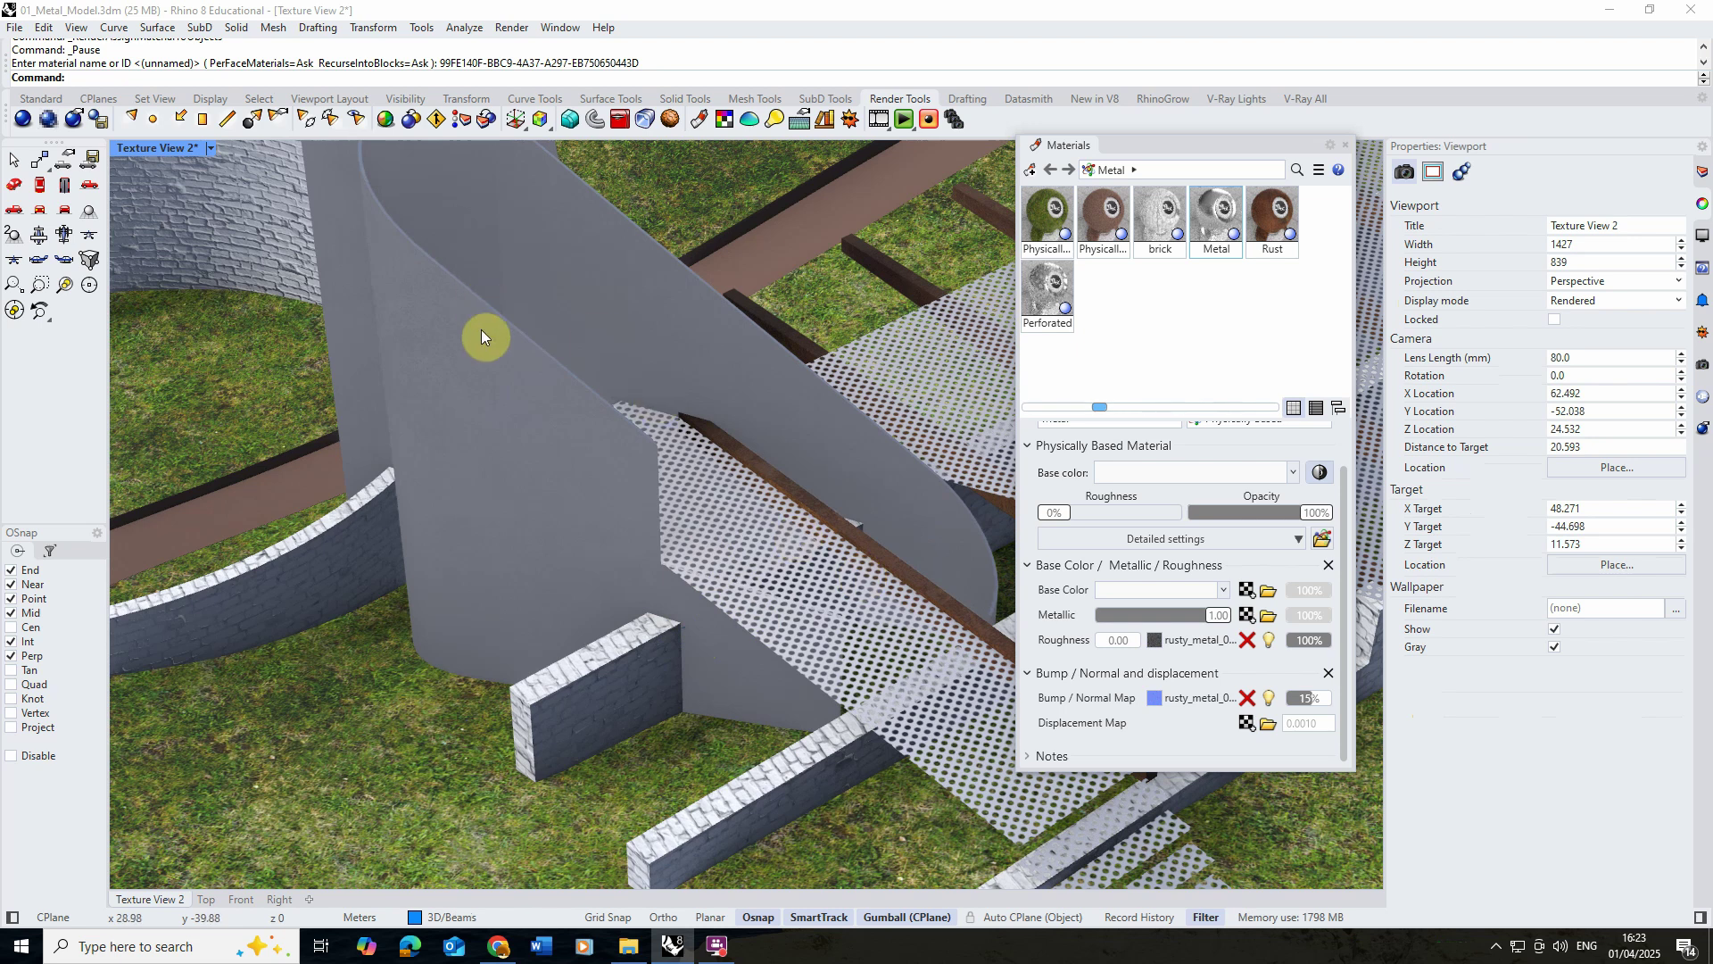
{"action": "left_click", "coordinate": [512, 27]}
{"action": "left_click", "coordinate": [534, 66]}
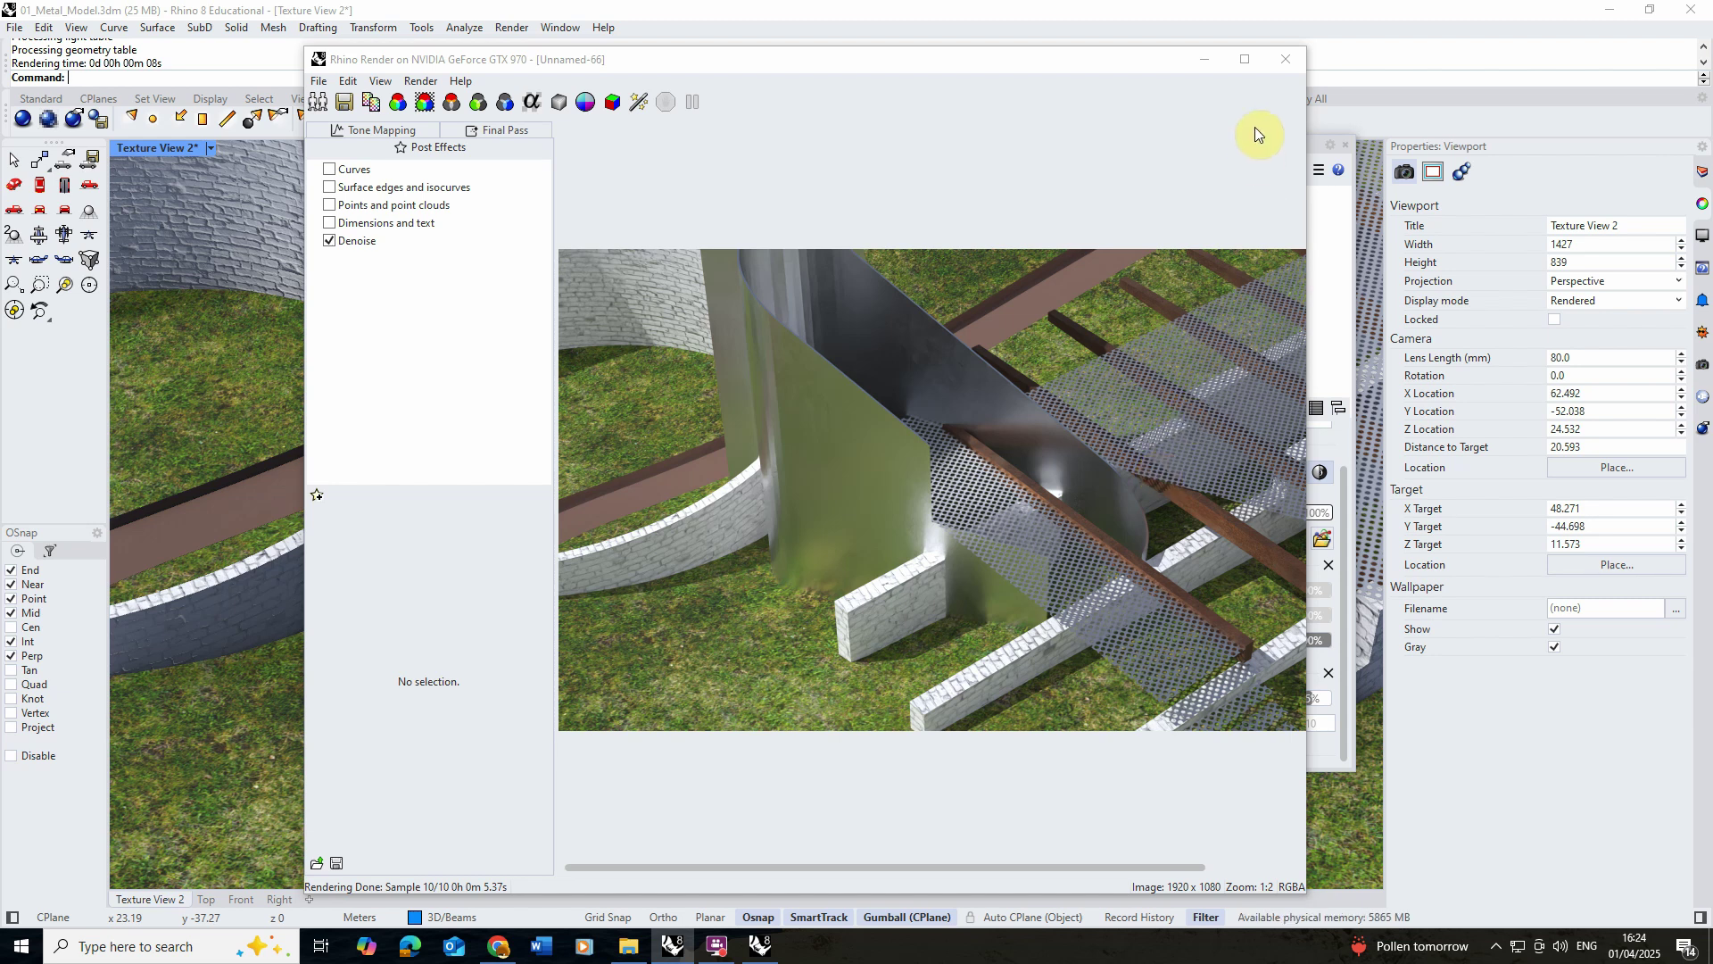
{"action": "left_click", "coordinate": [1281, 57]}
Restore the named view Texture View 2 and start a render preview of the whole canopy model.
{"action": "left_click", "coordinate": [1701, 371]}
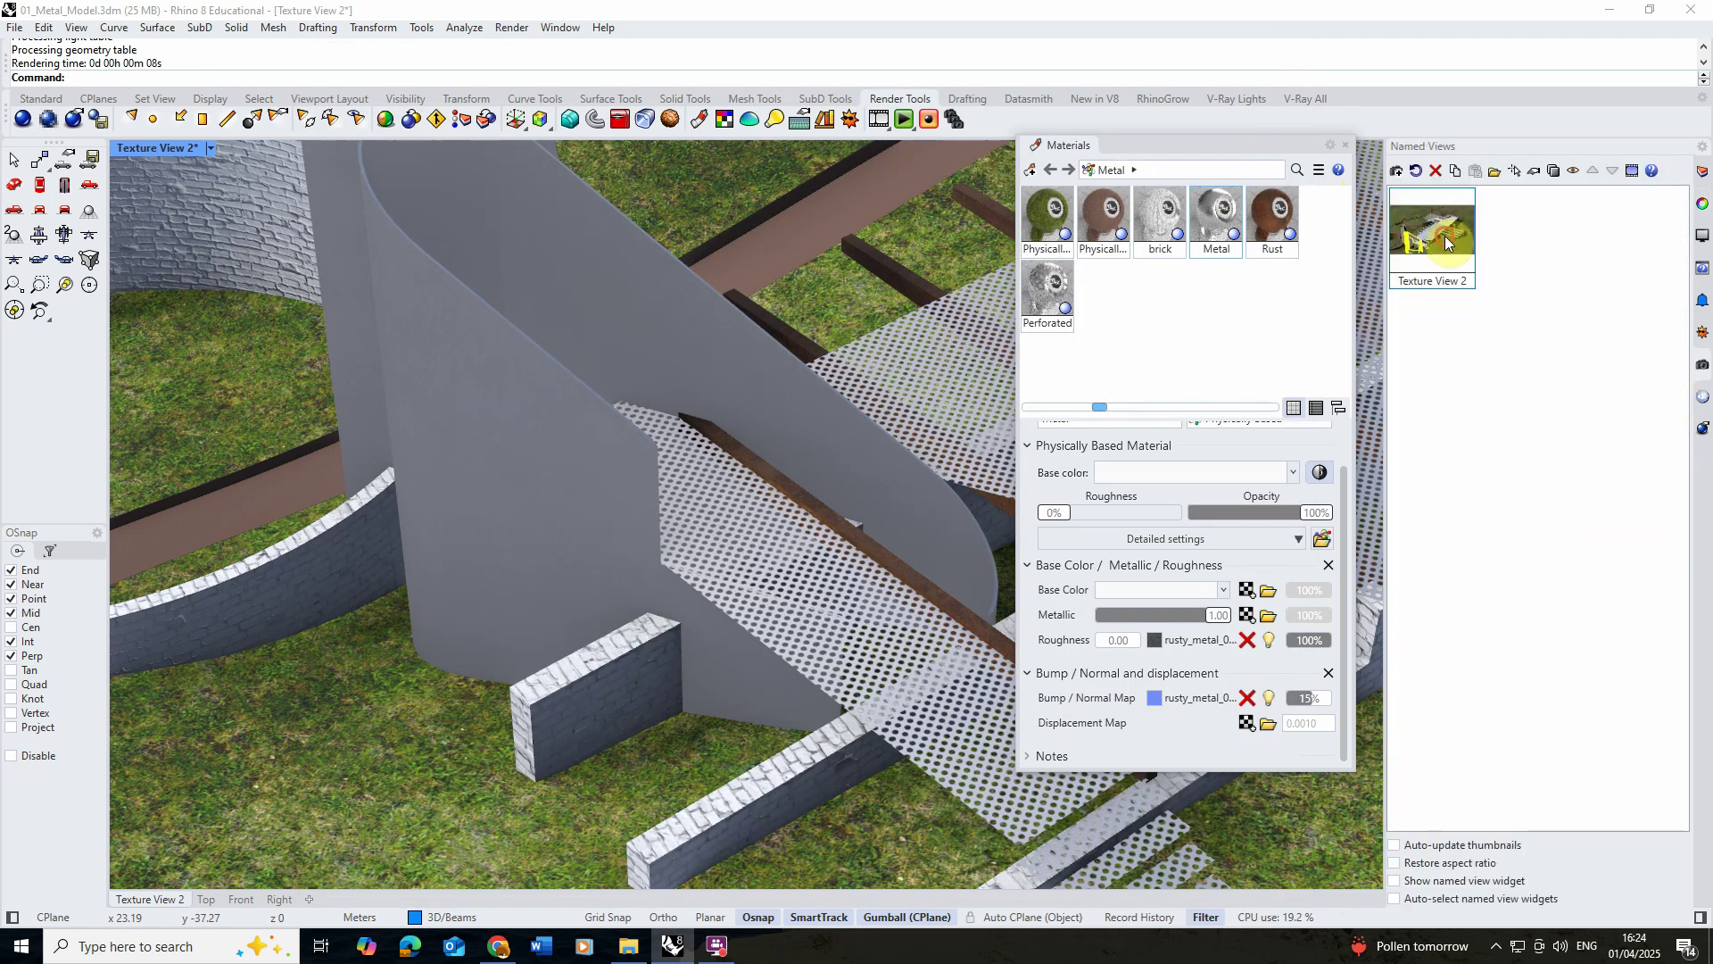
{"action": "double_click", "coordinate": [1443, 236]}
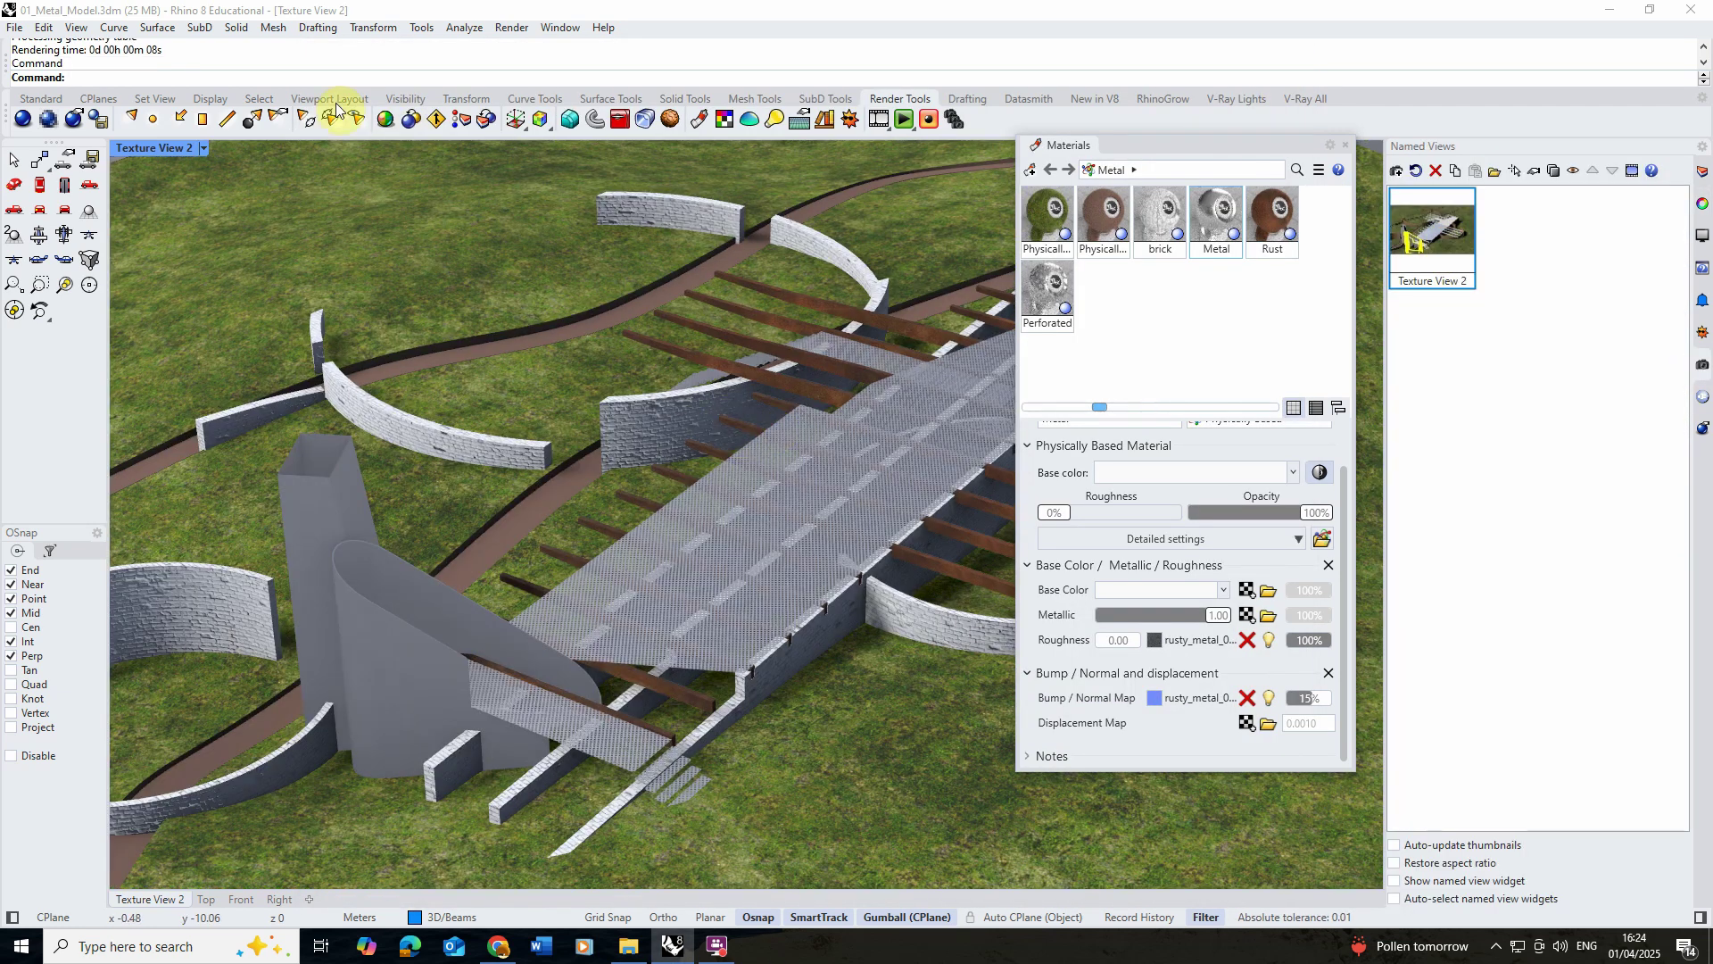
{"action": "left_click", "coordinate": [511, 26]}
{"action": "left_click", "coordinate": [539, 70]}
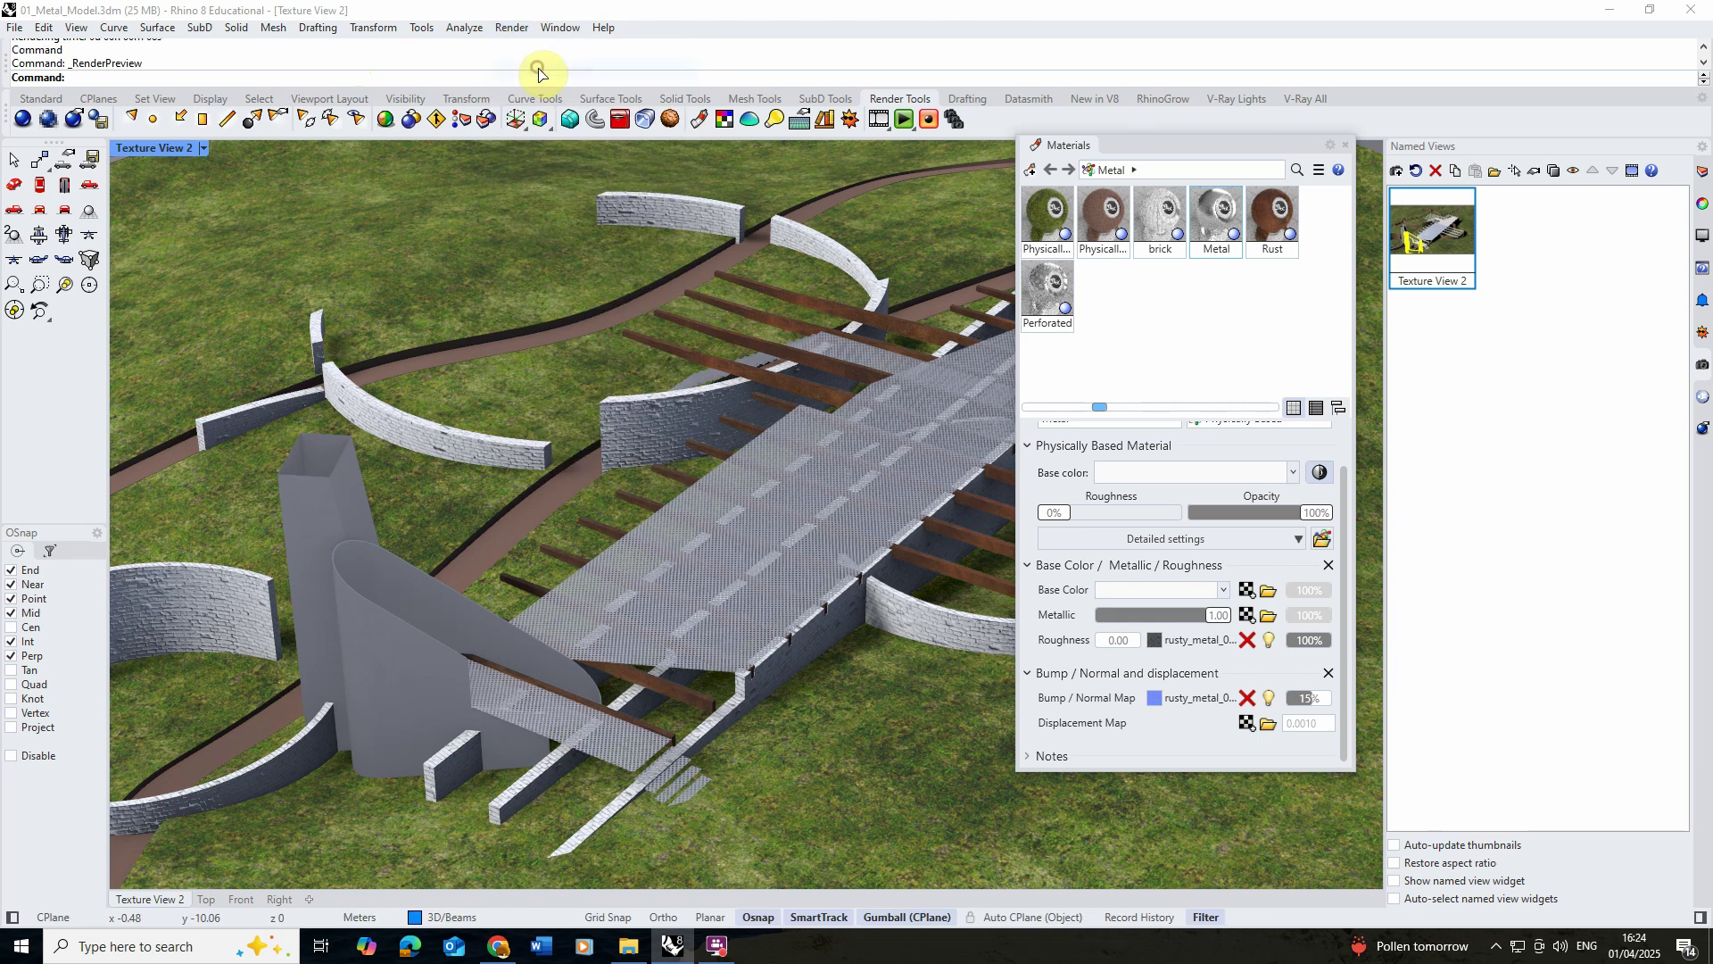